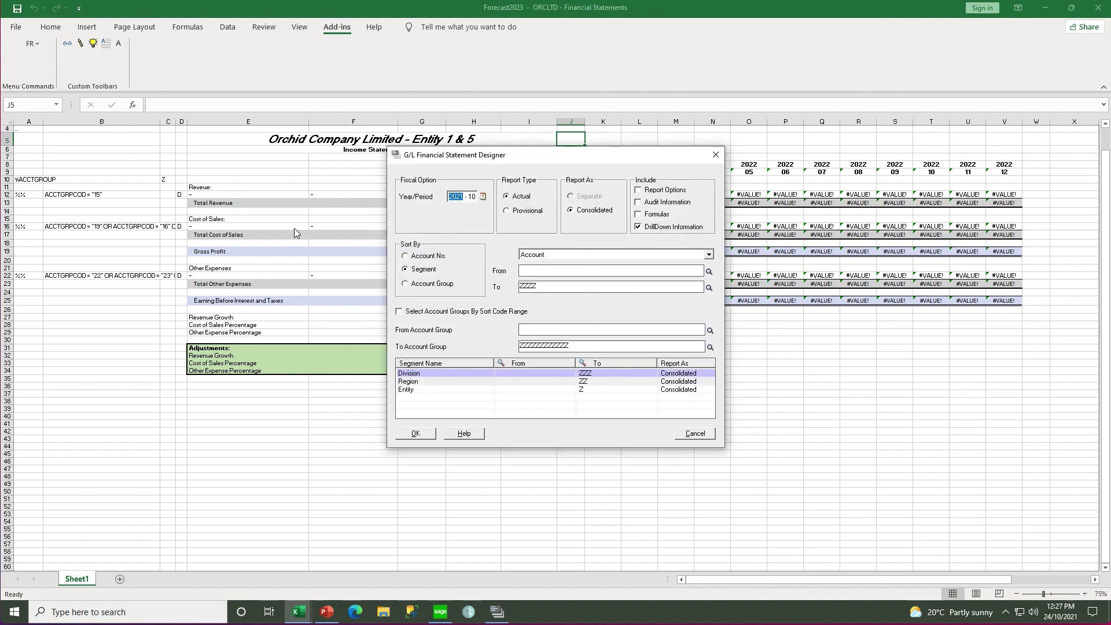
# Step: Generate the actual financial statement for fiscal year 2022, period 12, sorted by the Division segment with separate reports
pyautogui.write('2022')
pyautogui.click(472, 197)
pyautogui.write('12')
pyautogui.click(605, 256)
pyautogui.click(566, 273)
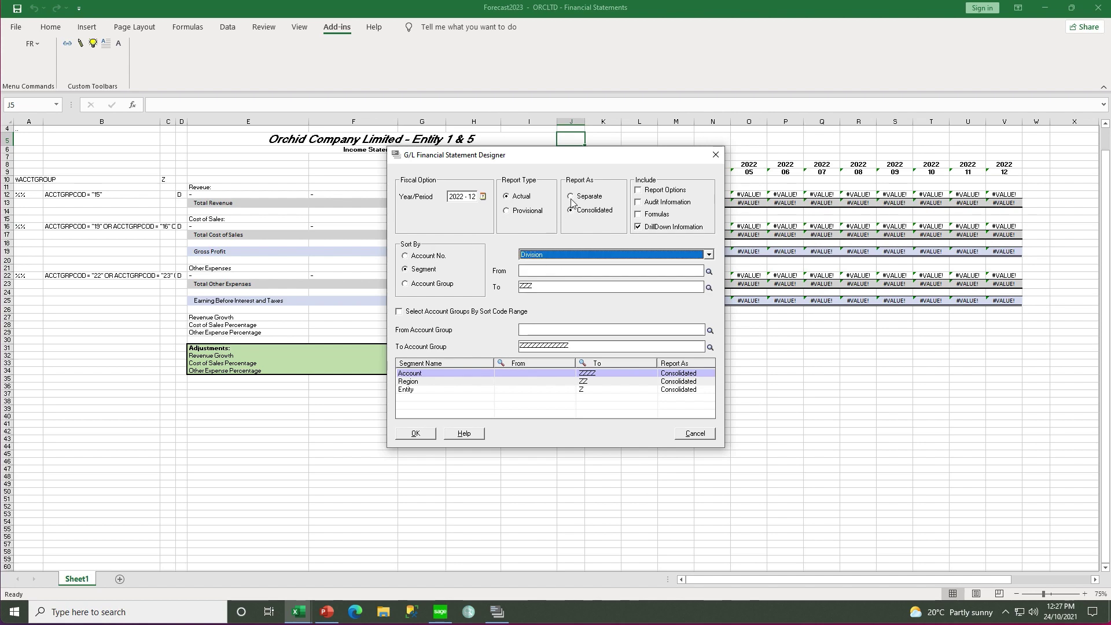
pyautogui.click(569, 199)
pyautogui.click(415, 433)
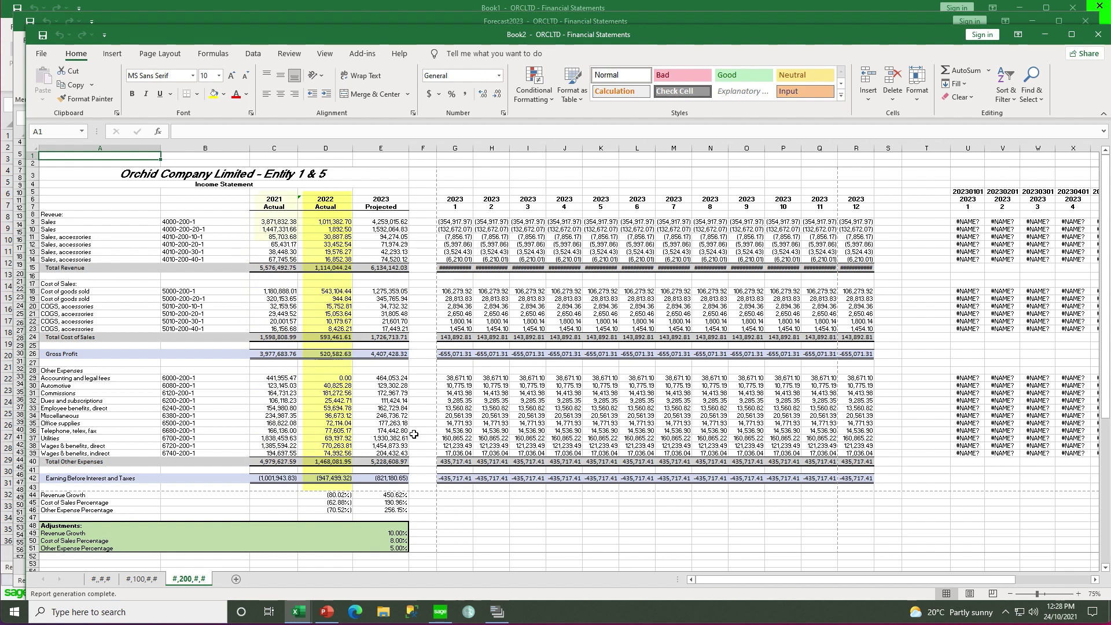
# Step: Examine the first Sales line's 2021, 2022 and projected 2023 amounts, the division sheets, and columns U to X of the generated report
pyautogui.click(263, 222)
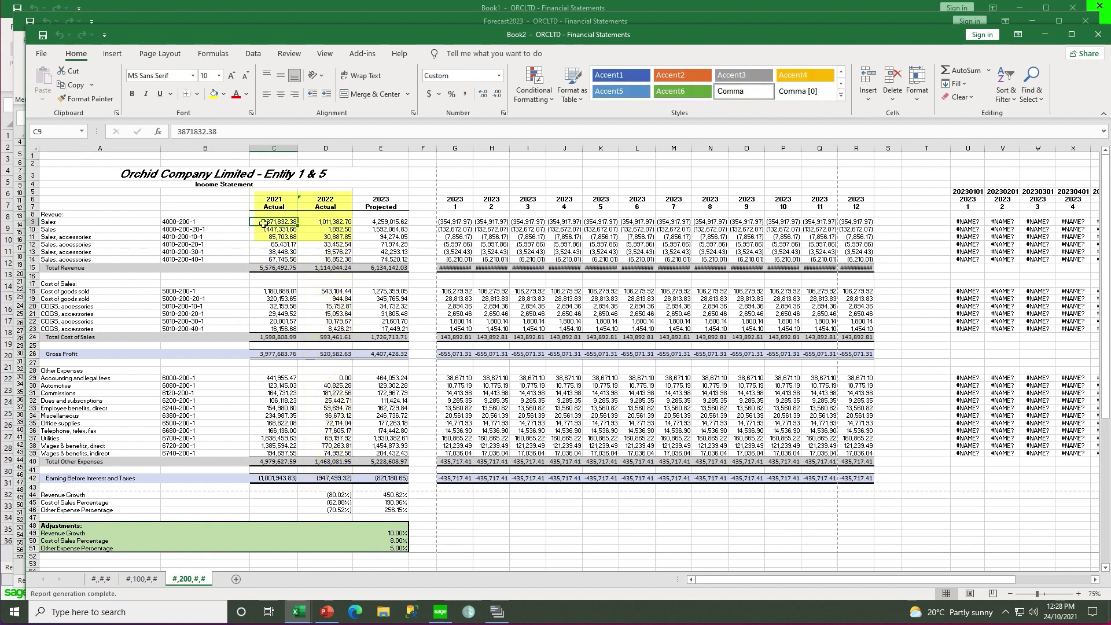
pyautogui.click(330, 223)
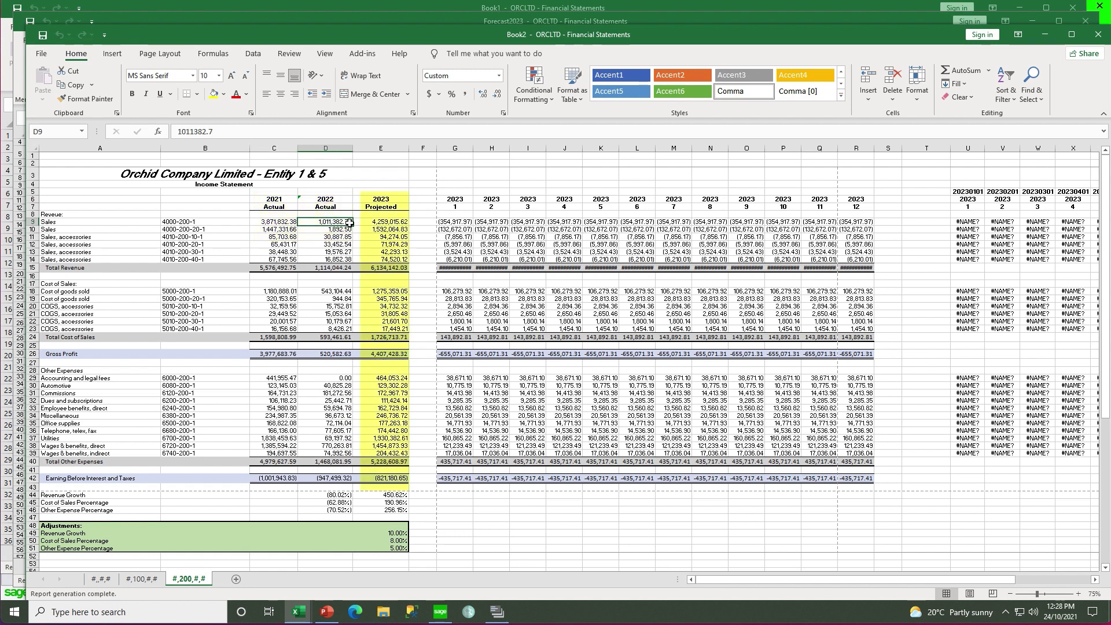
pyautogui.click(387, 222)
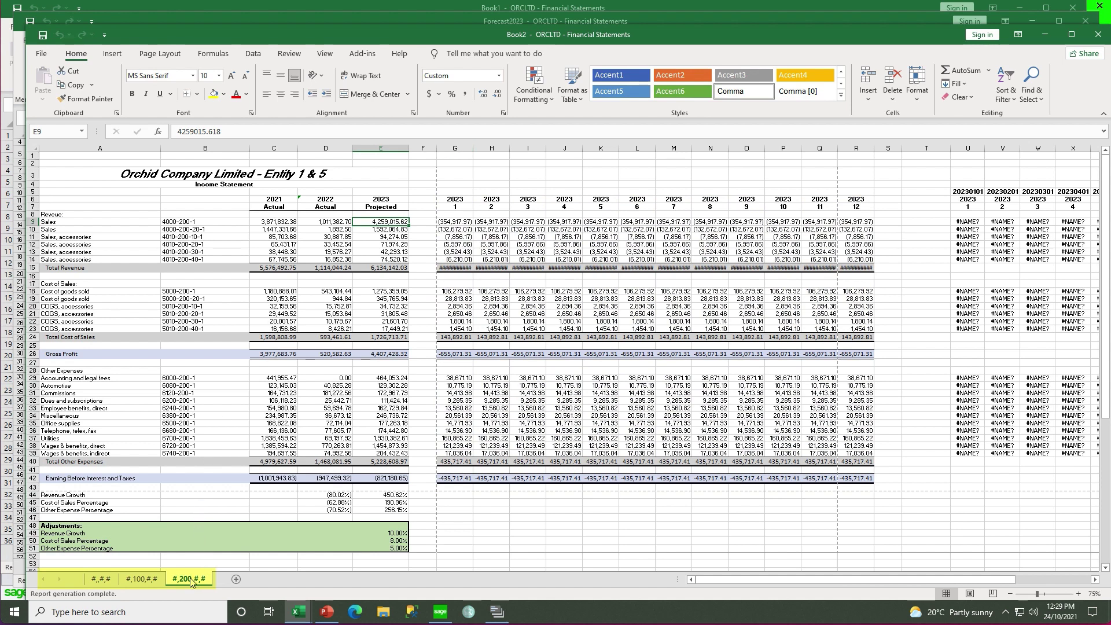
pyautogui.click(140, 580)
pyautogui.click(107, 581)
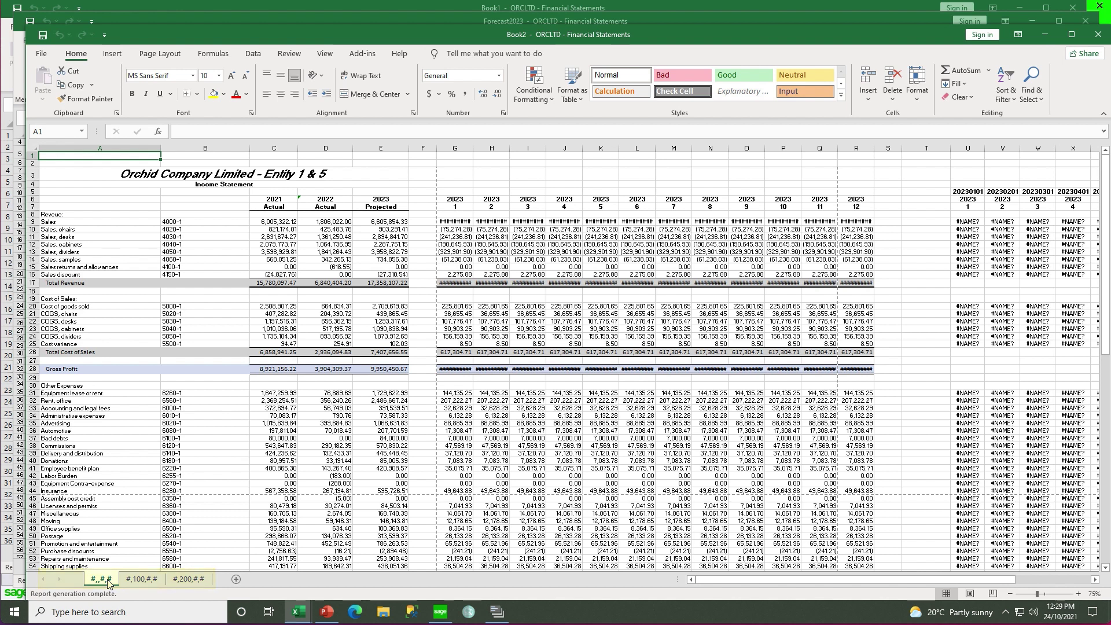
pyautogui.moveTo(968, 149); pyautogui.dragTo(1084, 149)
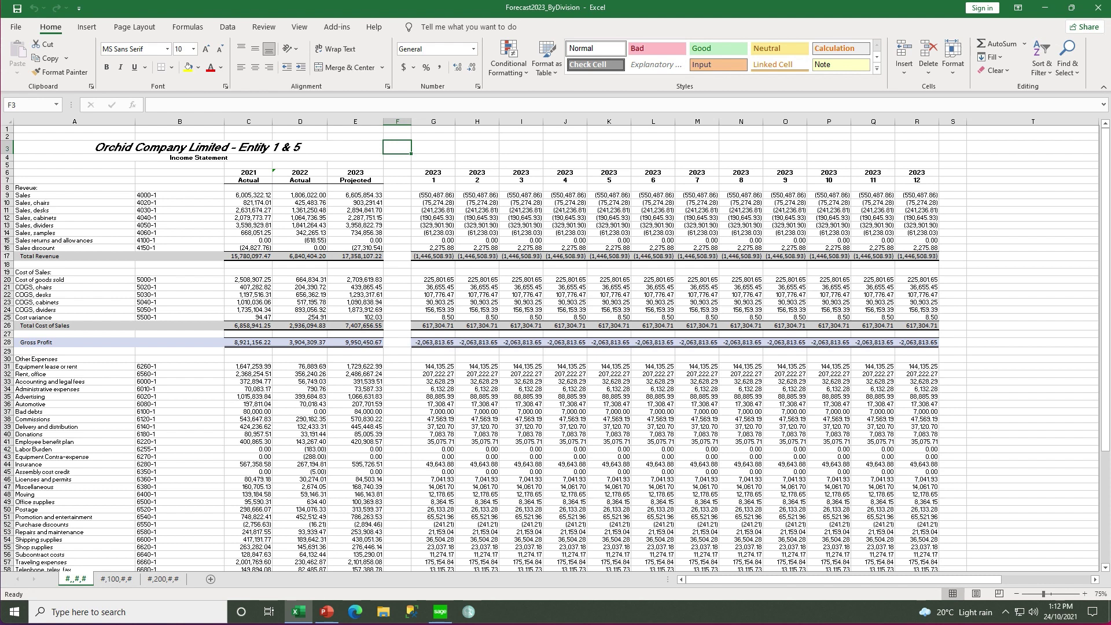
# Step: Review the division 100 and 200 sheets of the Forecast2023_ByDivision workbook and return to its first sheet
pyautogui.click(116, 579)
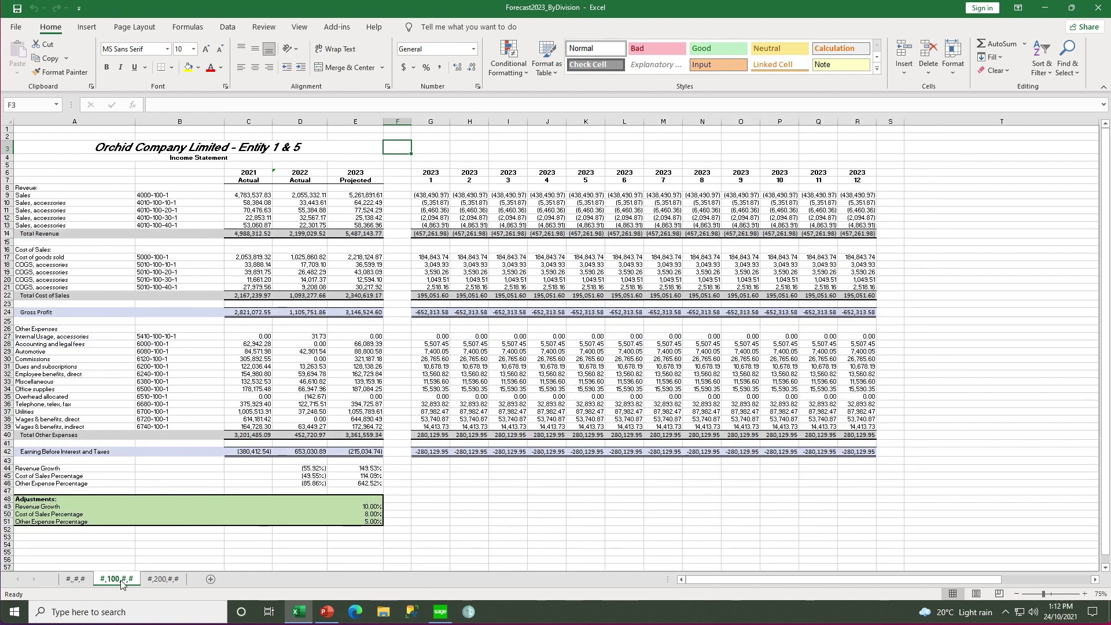
pyautogui.click(165, 579)
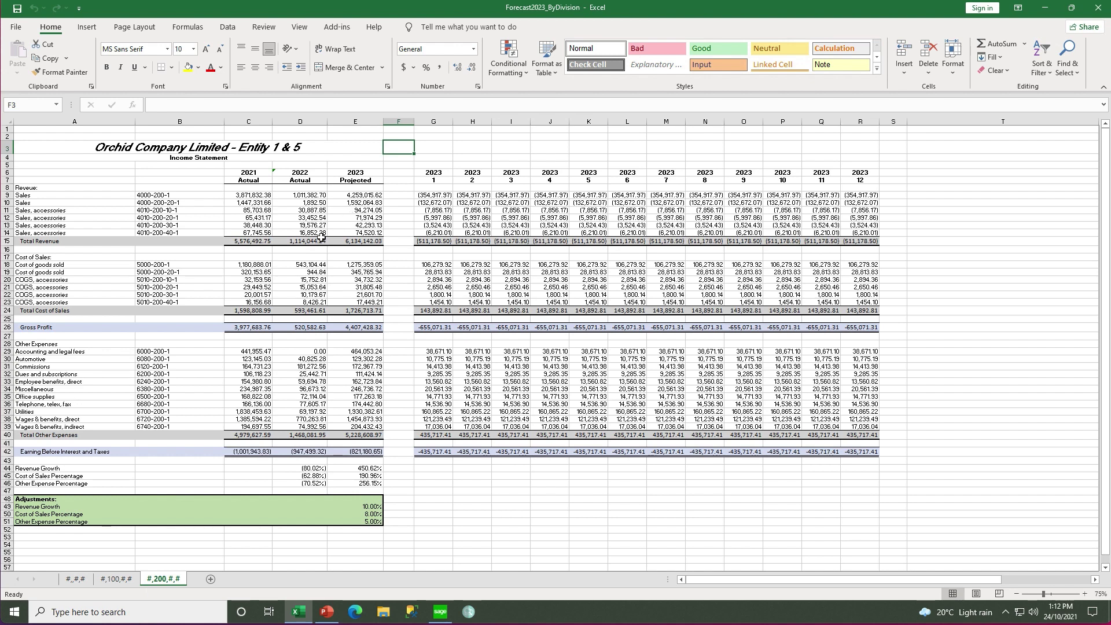
pyautogui.click(77, 579)
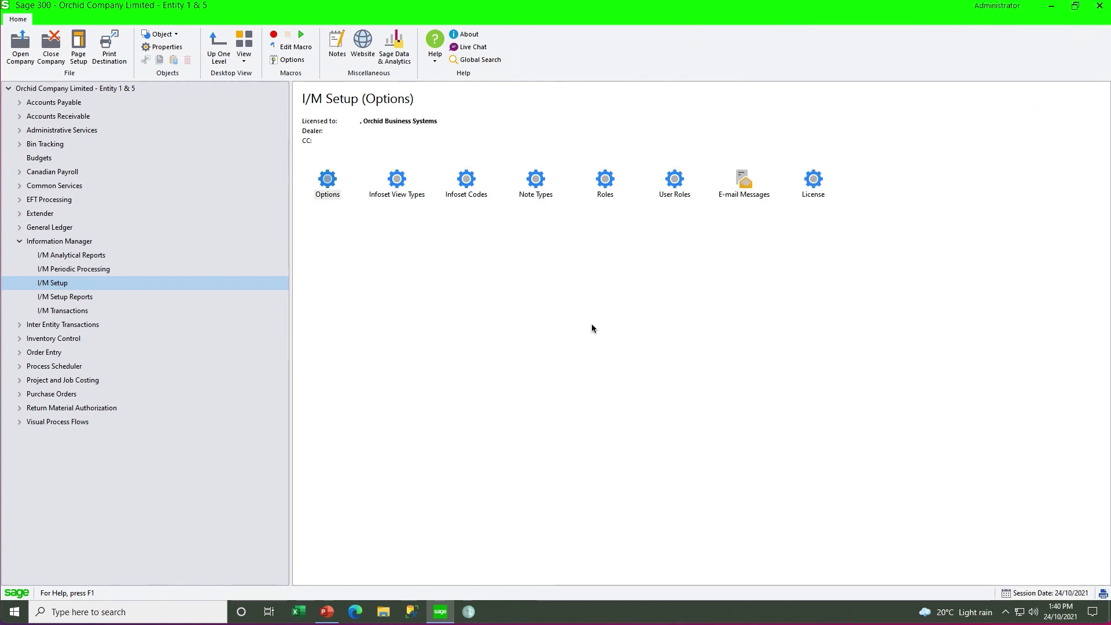
# Step: In Sage 300, look up the FORECAST infoset code, inspect its details and optional fields, and close it
pyautogui.click(469, 184)
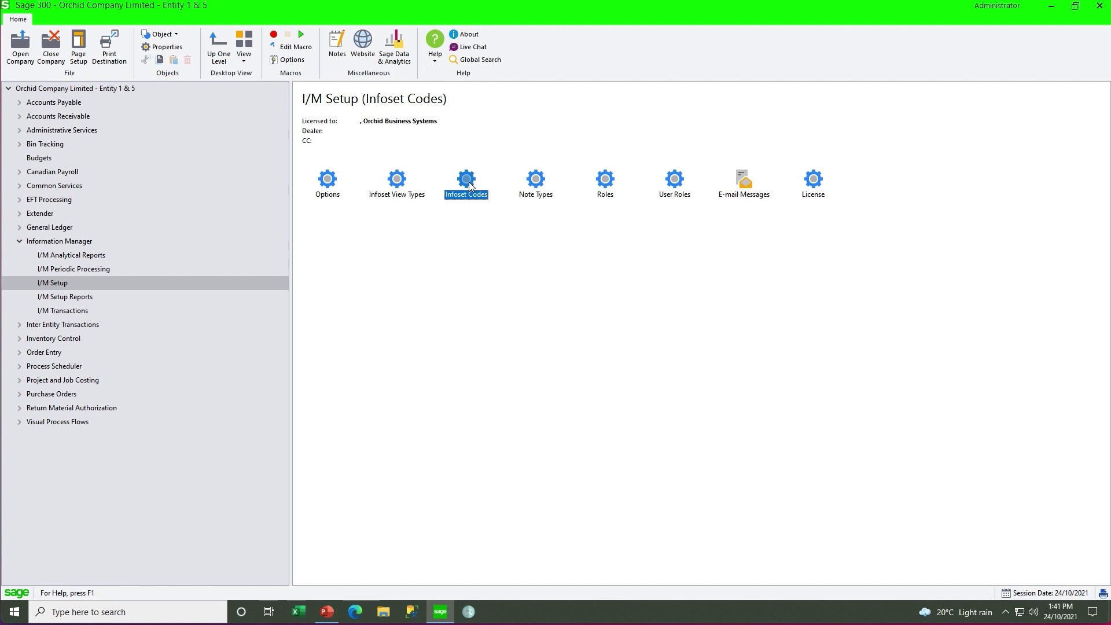
pyautogui.doubleClick(469, 184)
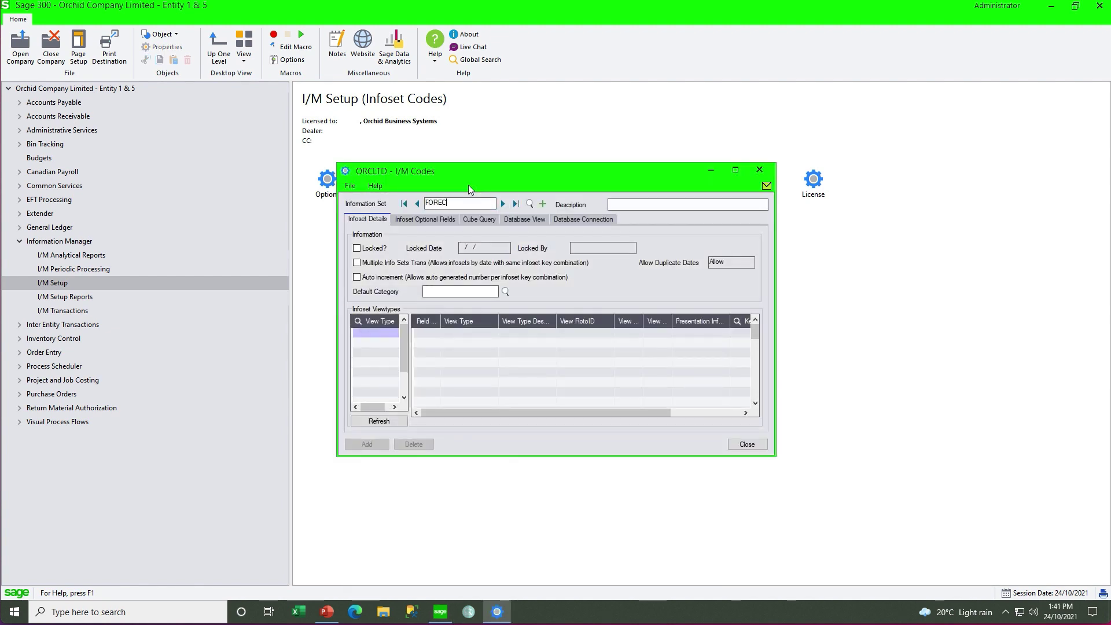
pyautogui.write('FORECAST')
pyautogui.press('Tab')
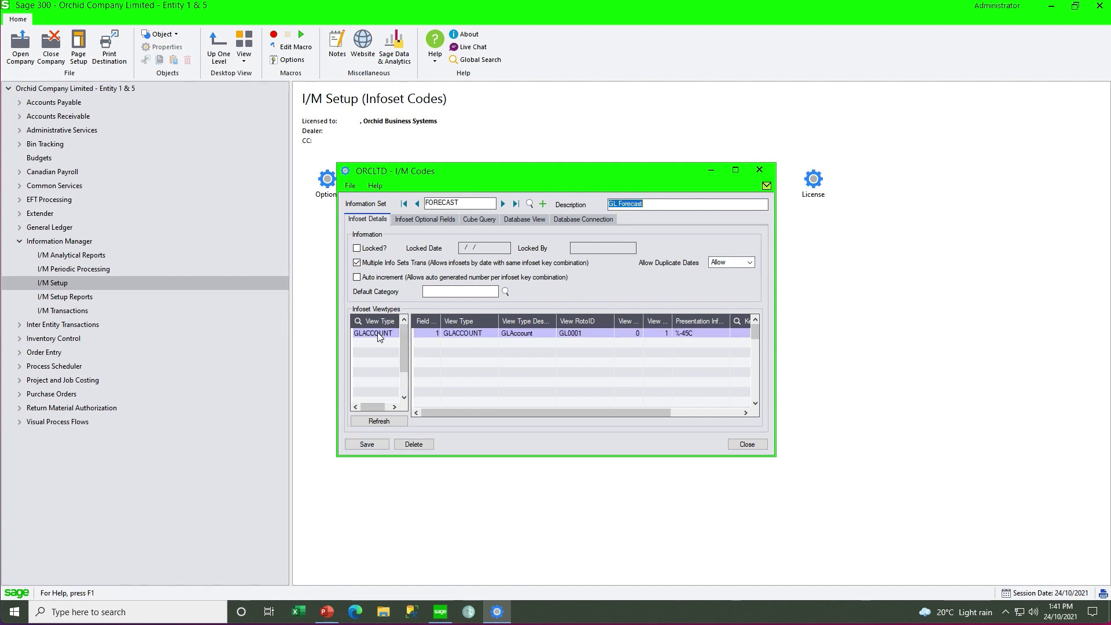
pyautogui.click(406, 219)
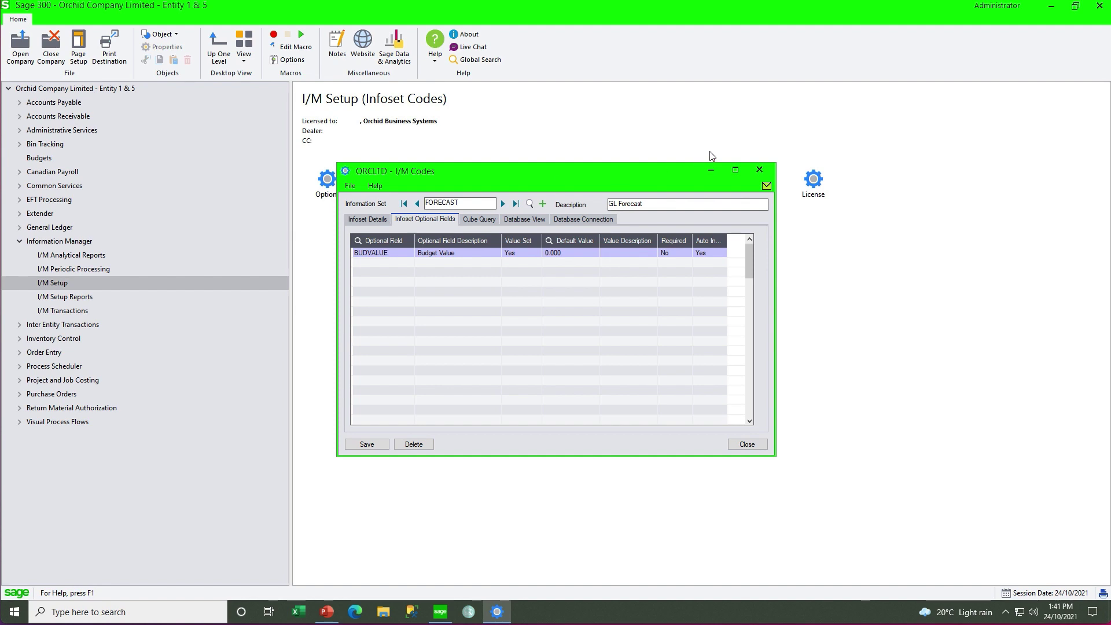
pyautogui.click(760, 171)
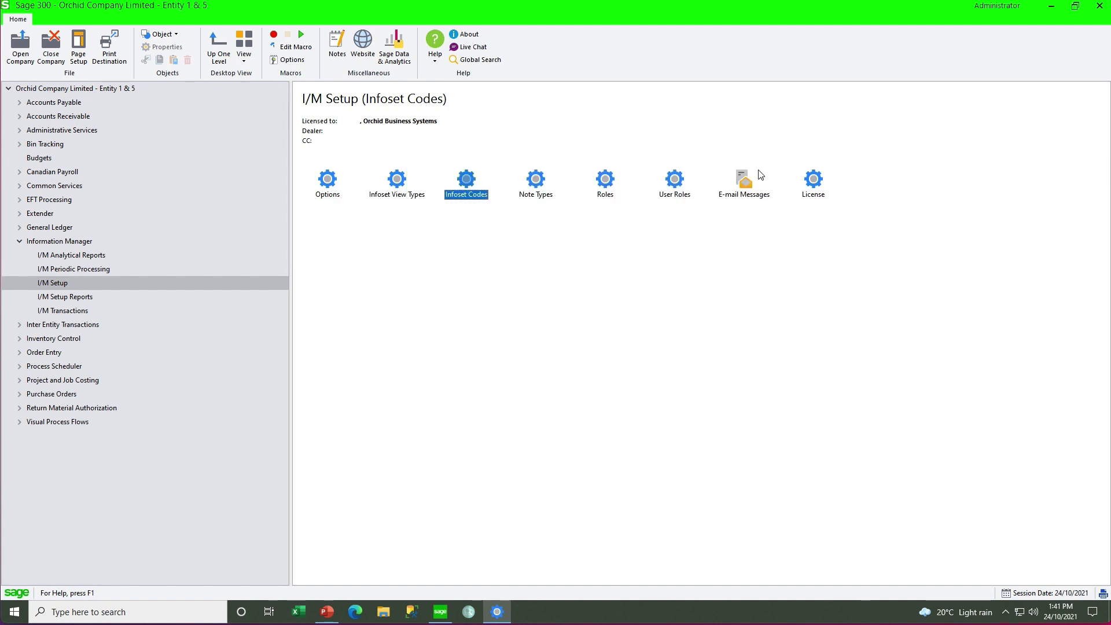
# Step: Load the Information Entry Grid for information set FORECAST and GL account 4000-1
pyautogui.click(79, 313)
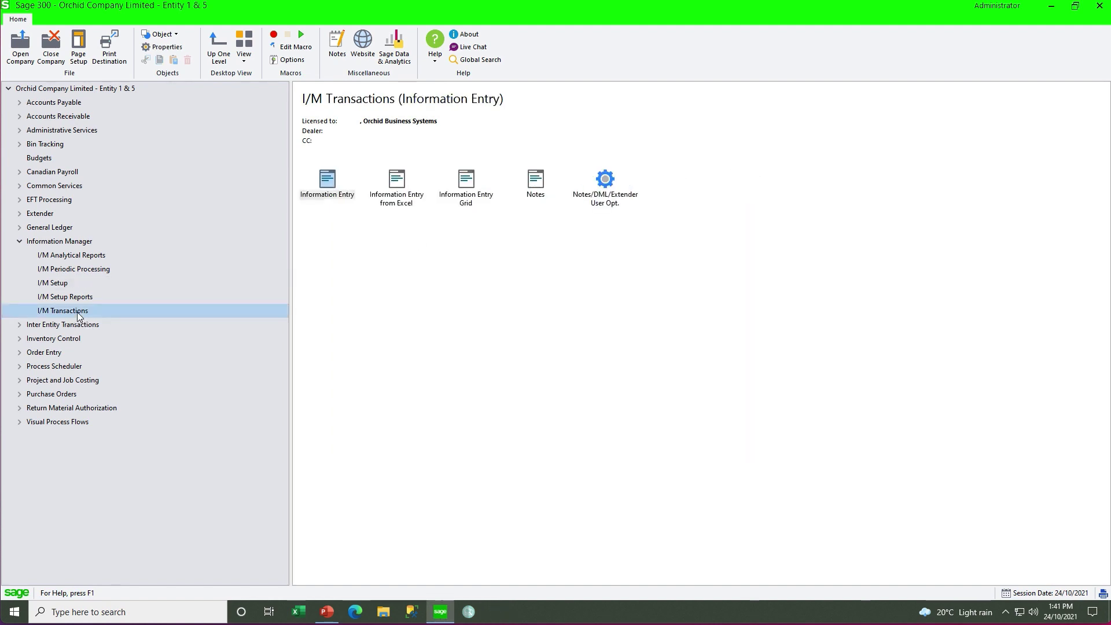
pyautogui.doubleClick(468, 182)
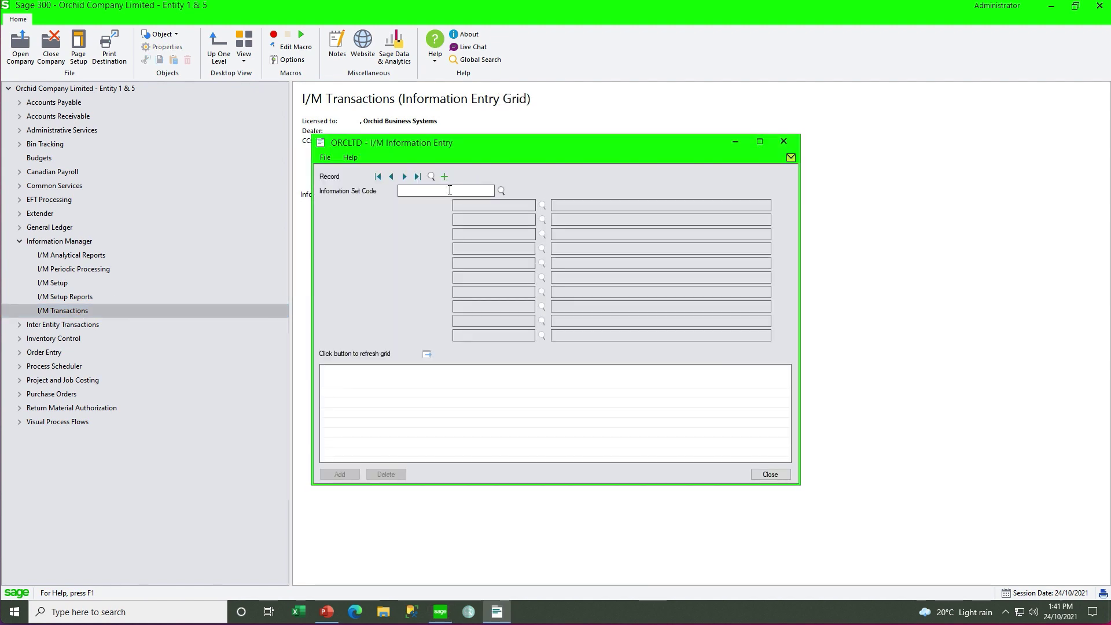
pyautogui.write('FORECAST')
pyautogui.press('Tab')
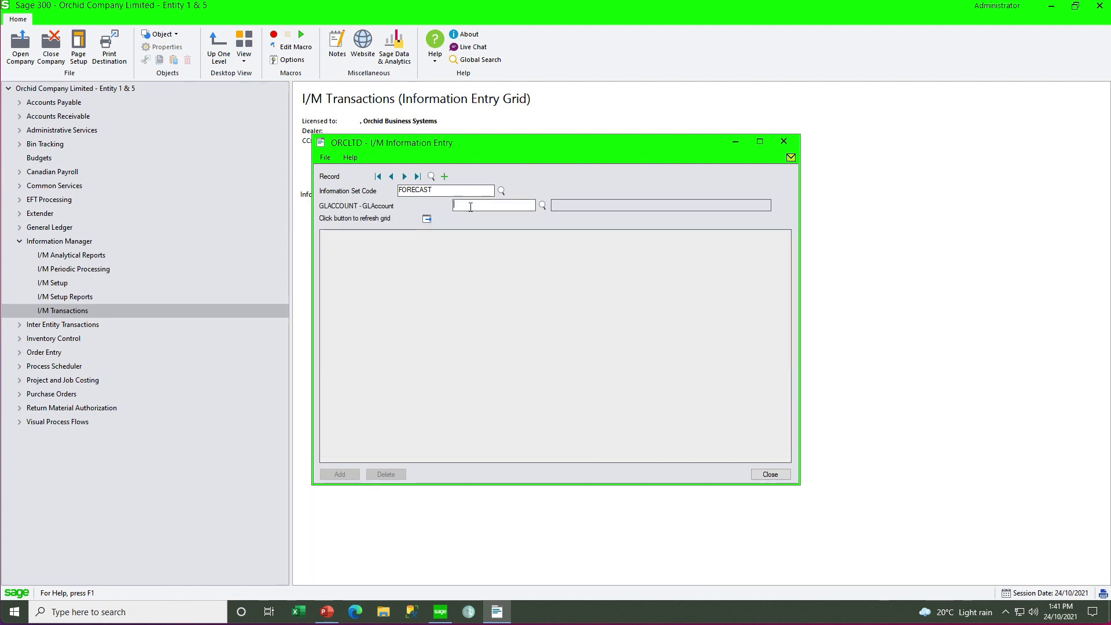
pyautogui.write('4000-1')
pyautogui.press('Tab')
pyautogui.click(427, 219)
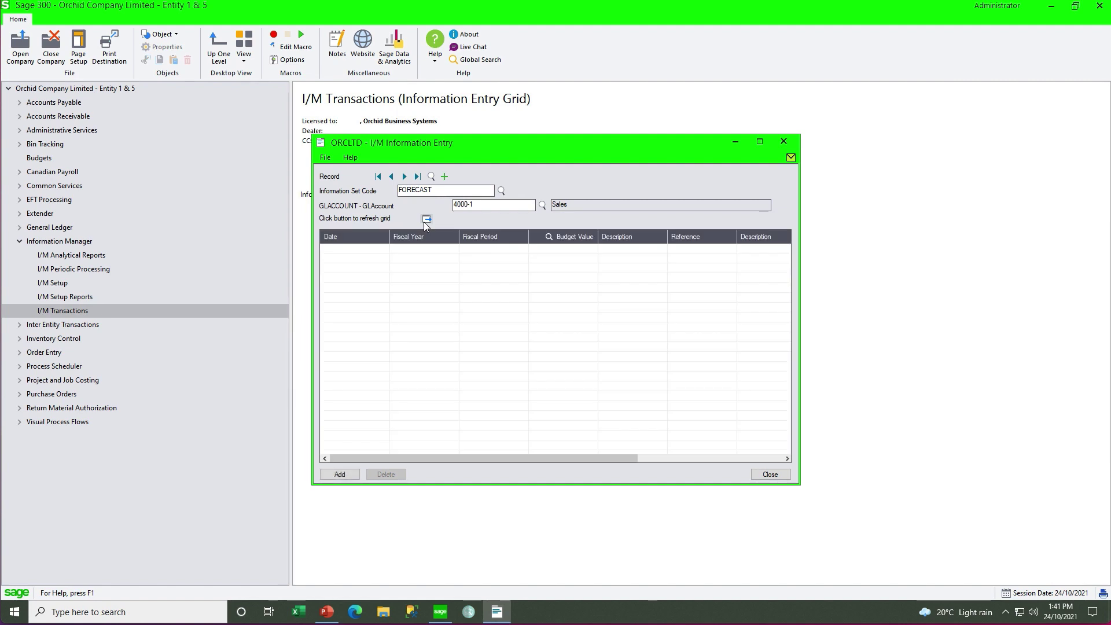
# Step: Add an entry dated 1/01/2023 with a budget value of 10.00 and close the entry grid
pyautogui.click(380, 253)
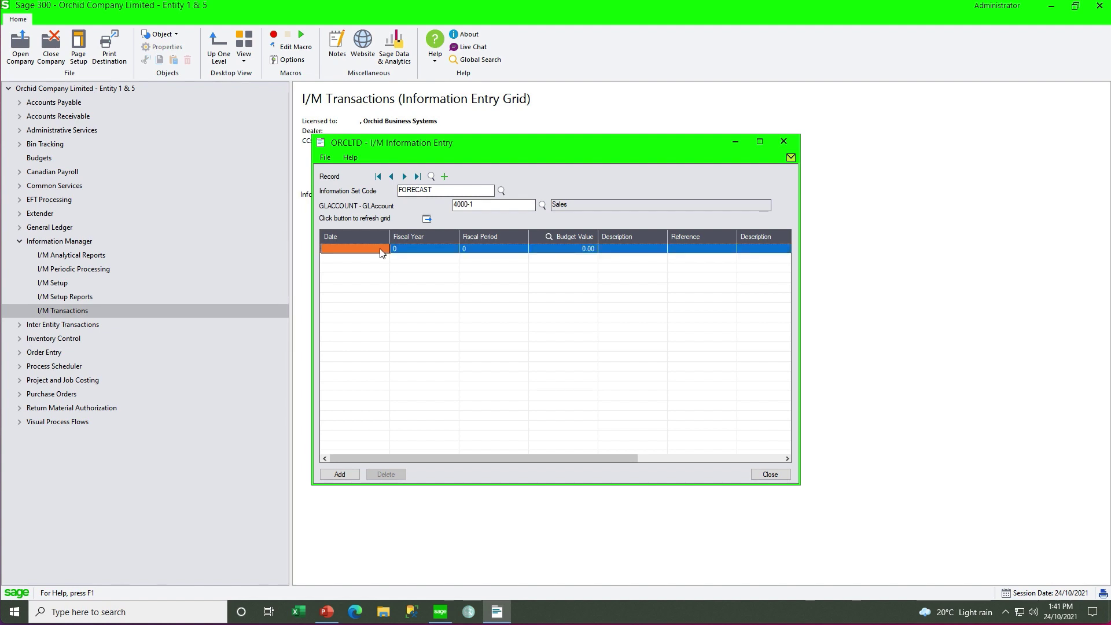
pyautogui.write('0101202')
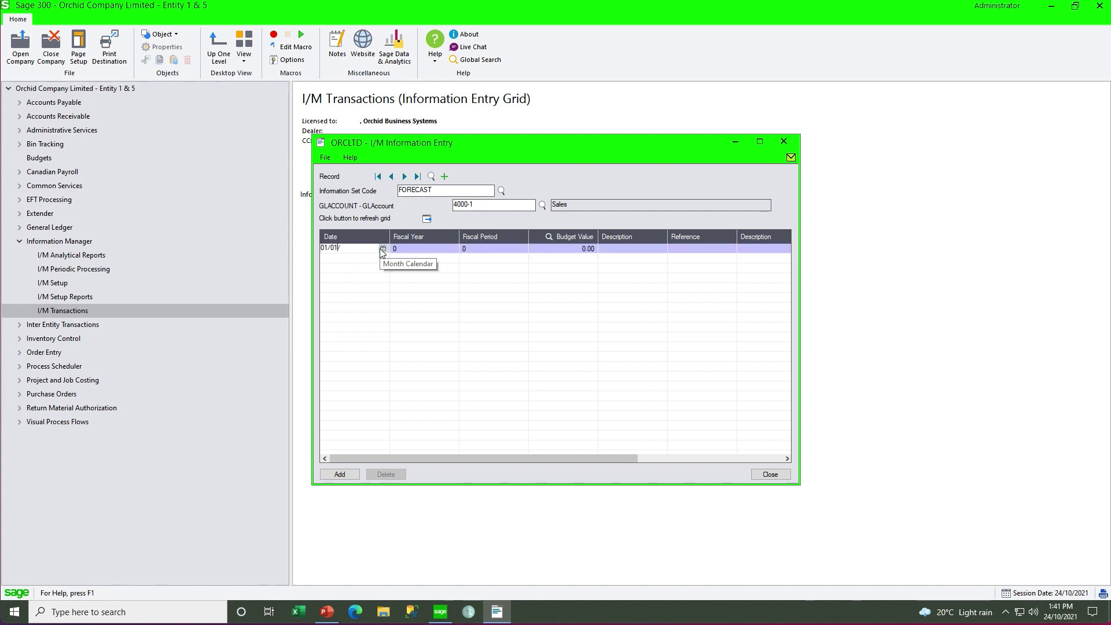
pyautogui.write('3')
pyautogui.press('Tab')
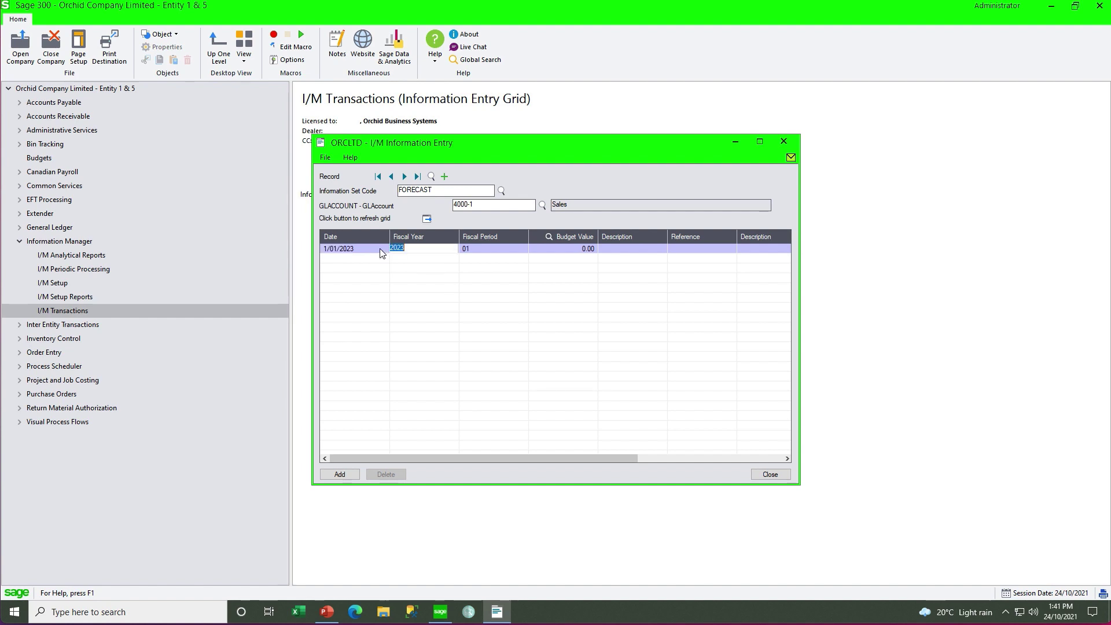
pyautogui.press('Tab')
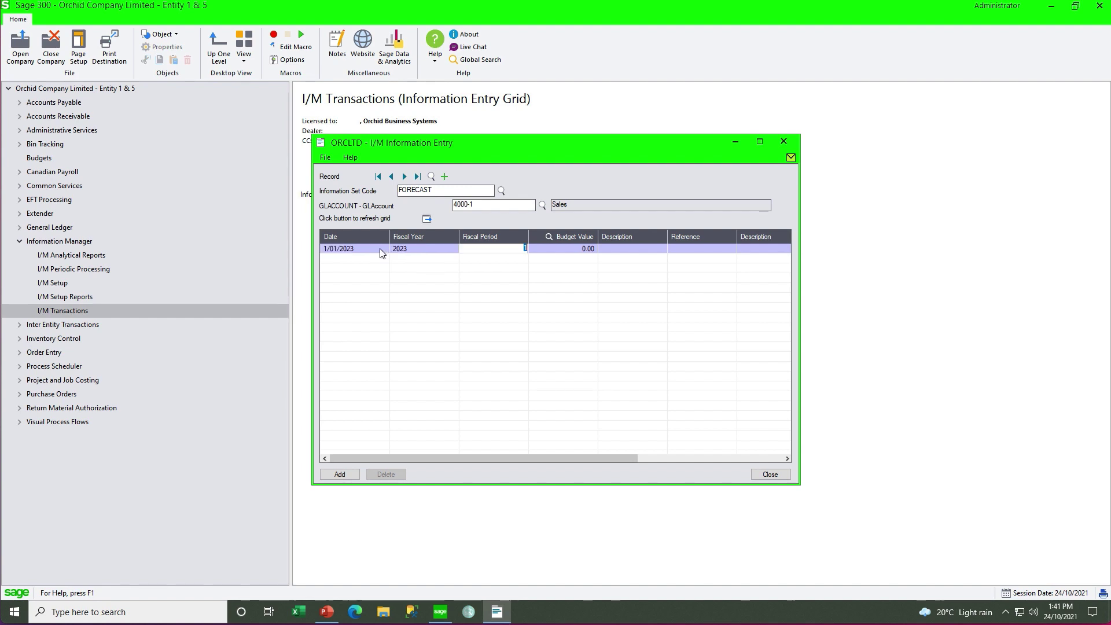
pyautogui.press('Tab')
pyautogui.write('10')
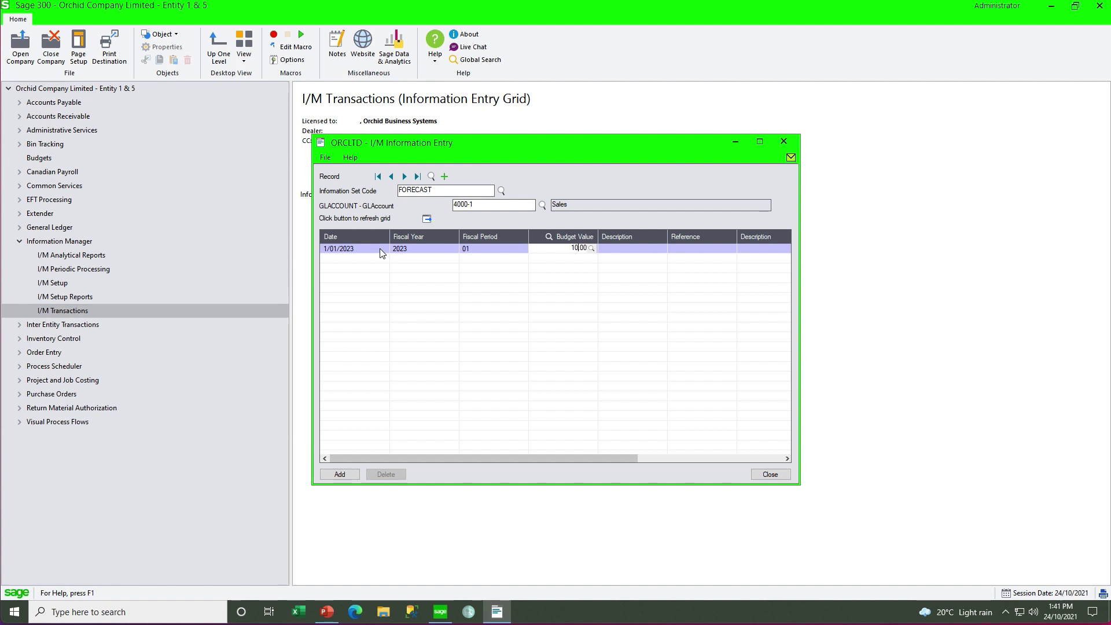
pyautogui.press('Tab')
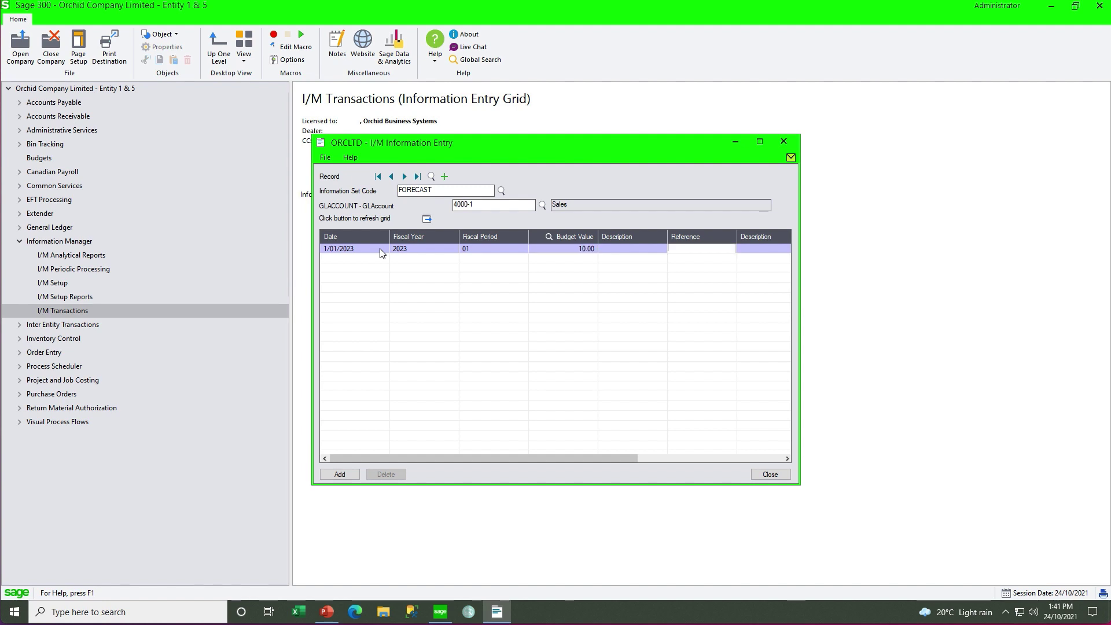
pyautogui.click(334, 474)
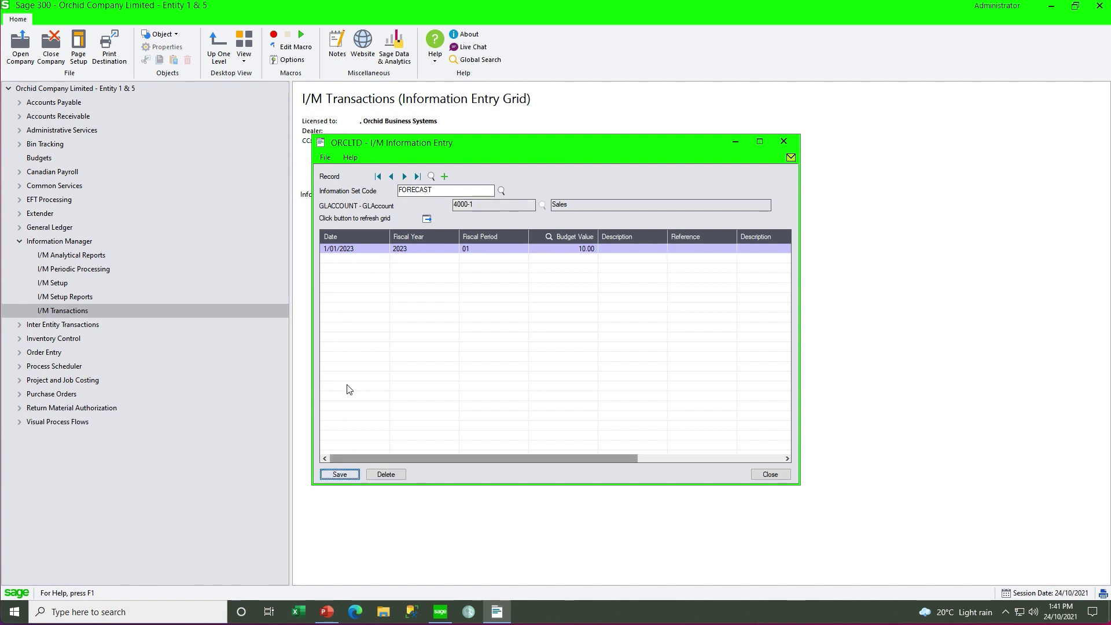
pyautogui.click(325, 158)
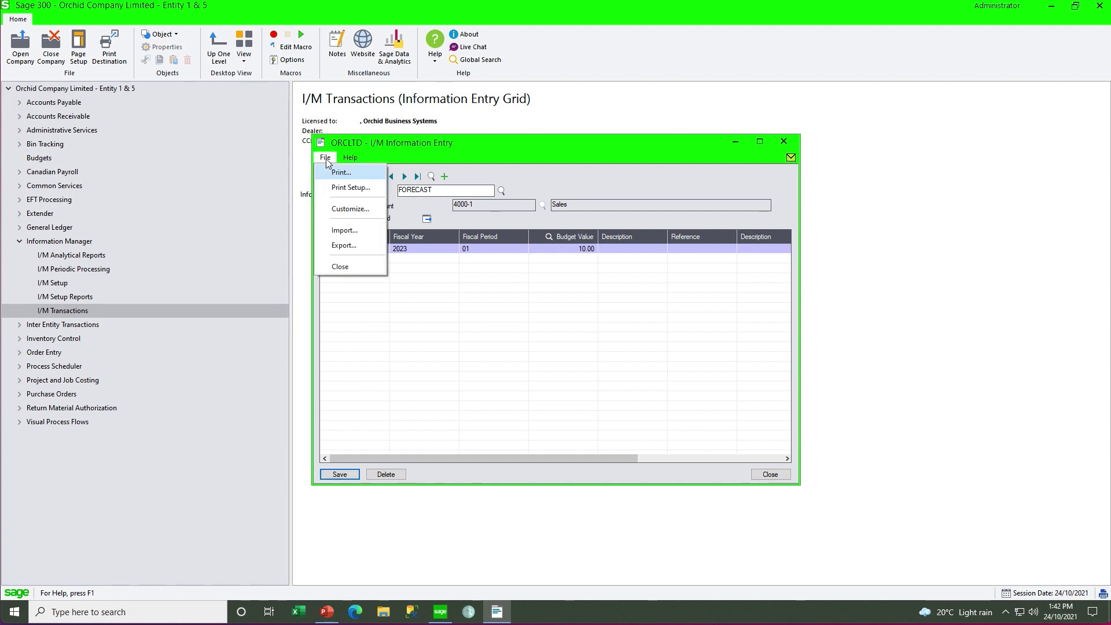
pyautogui.click(784, 141)
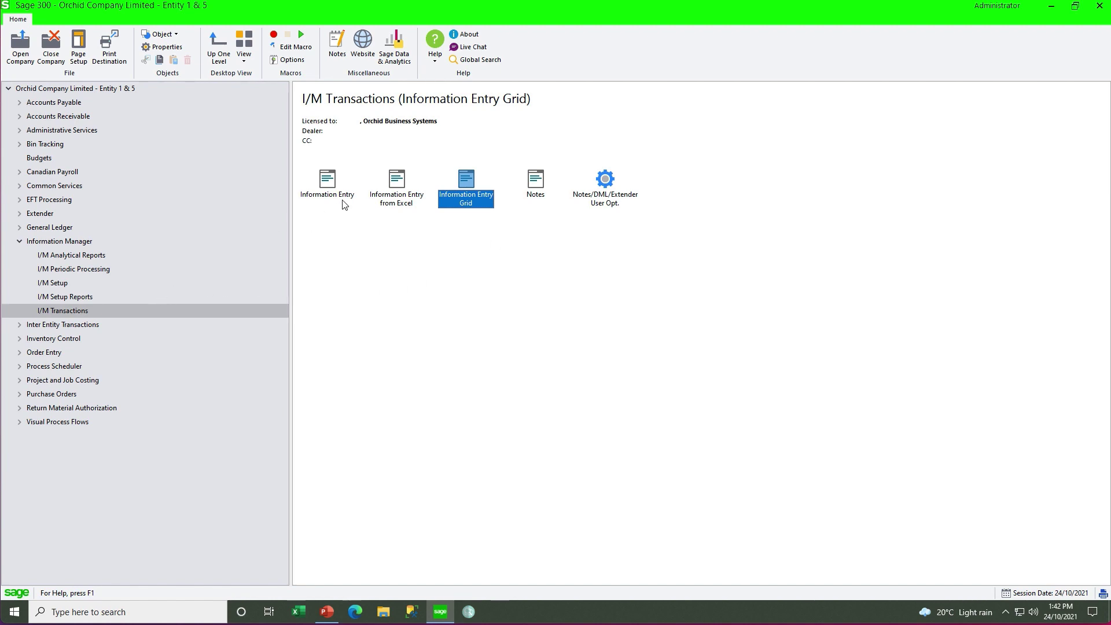
# Step: Start the I/M import/export macro from Information Entry from Excel, allow its ActiveX controls, and maximize the Excel window
pyautogui.doubleClick(398, 180)
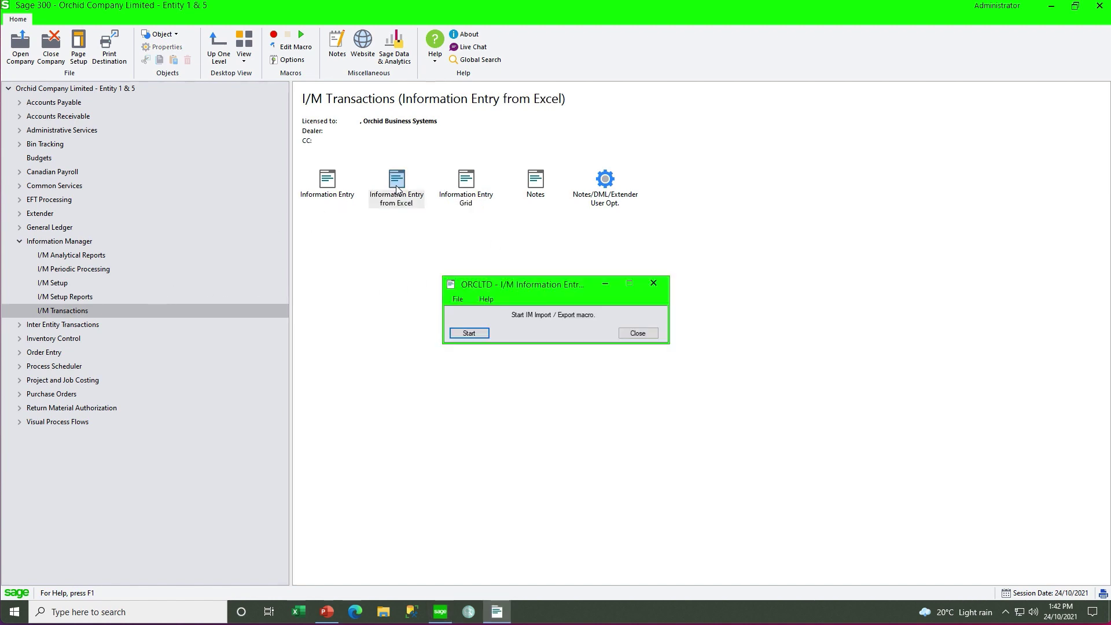
pyautogui.click(468, 333)
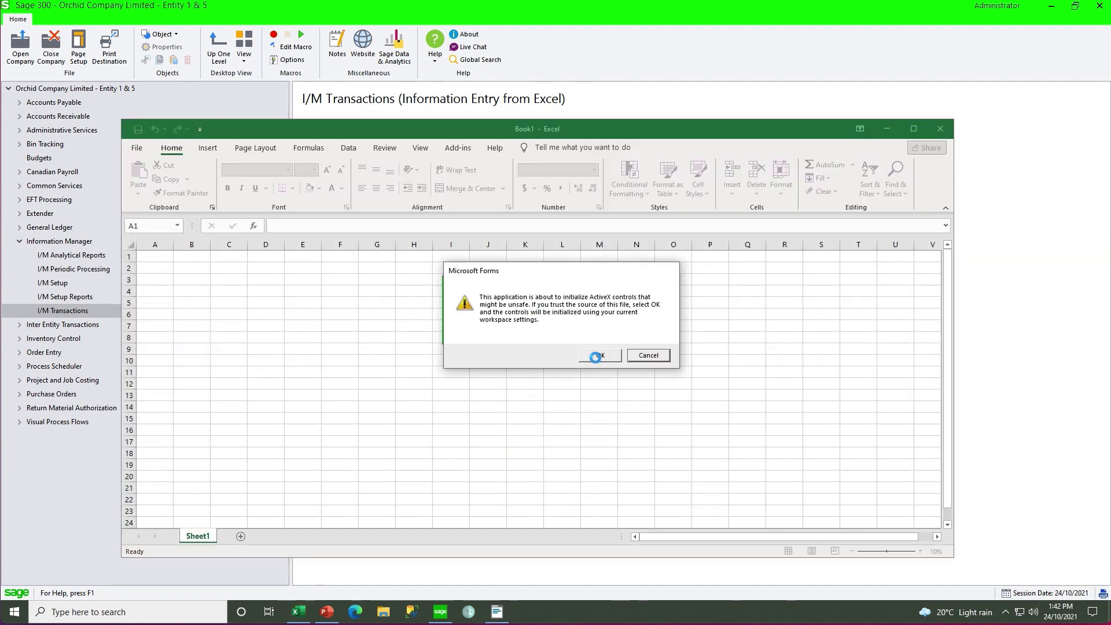
pyautogui.click(599, 356)
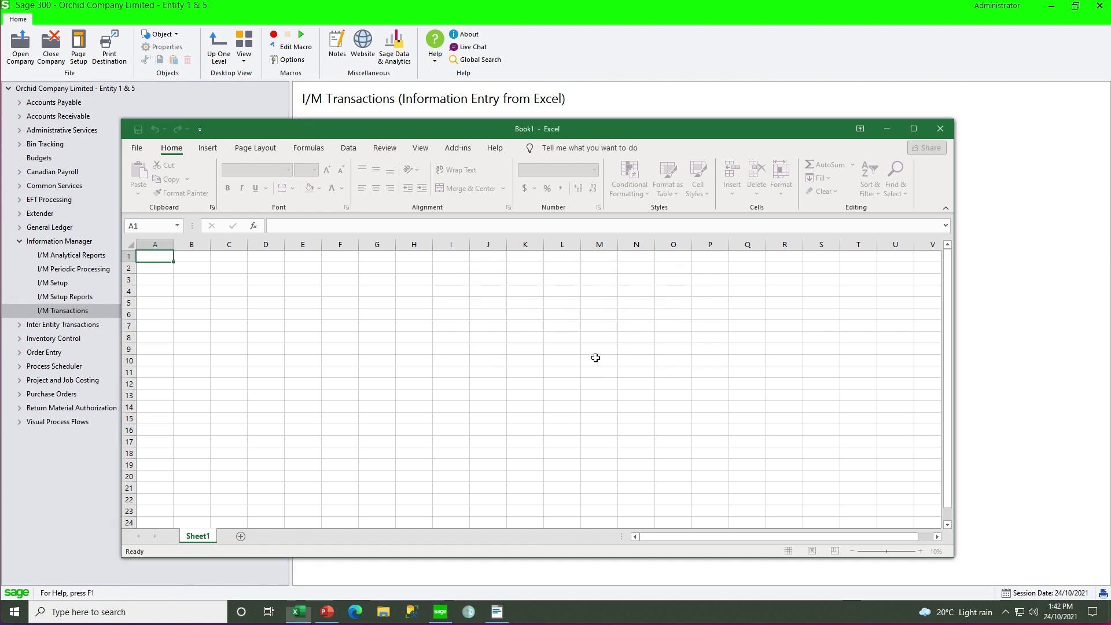
pyautogui.click(914, 129)
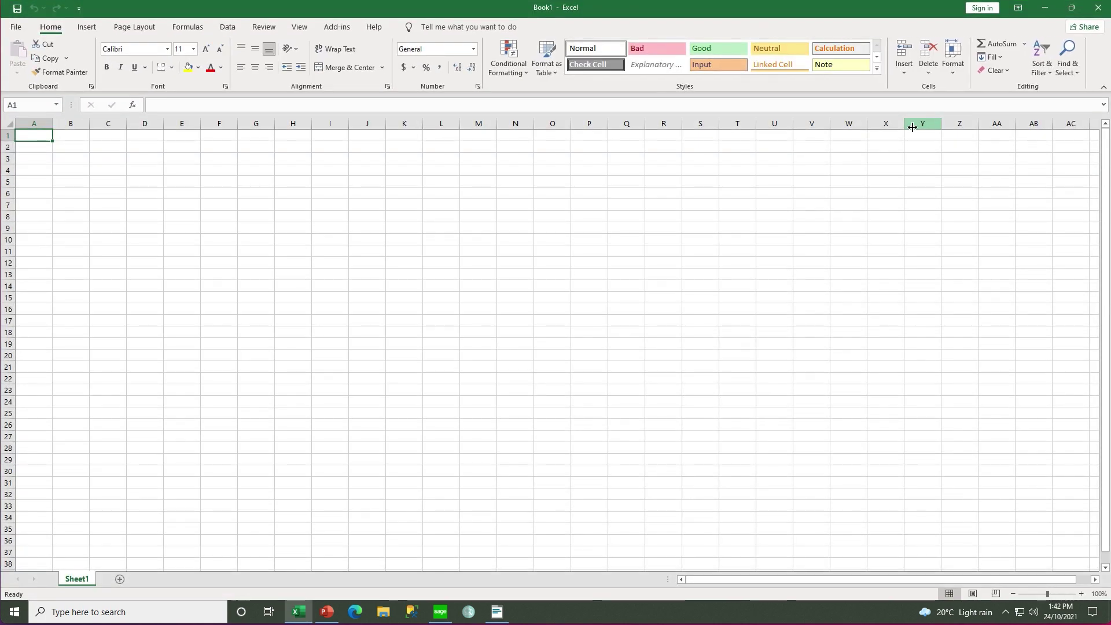
# Step: Check the available add-in tools in Excel and open the recent workbook Forecast2023_ByDivision
pyautogui.click(331, 29)
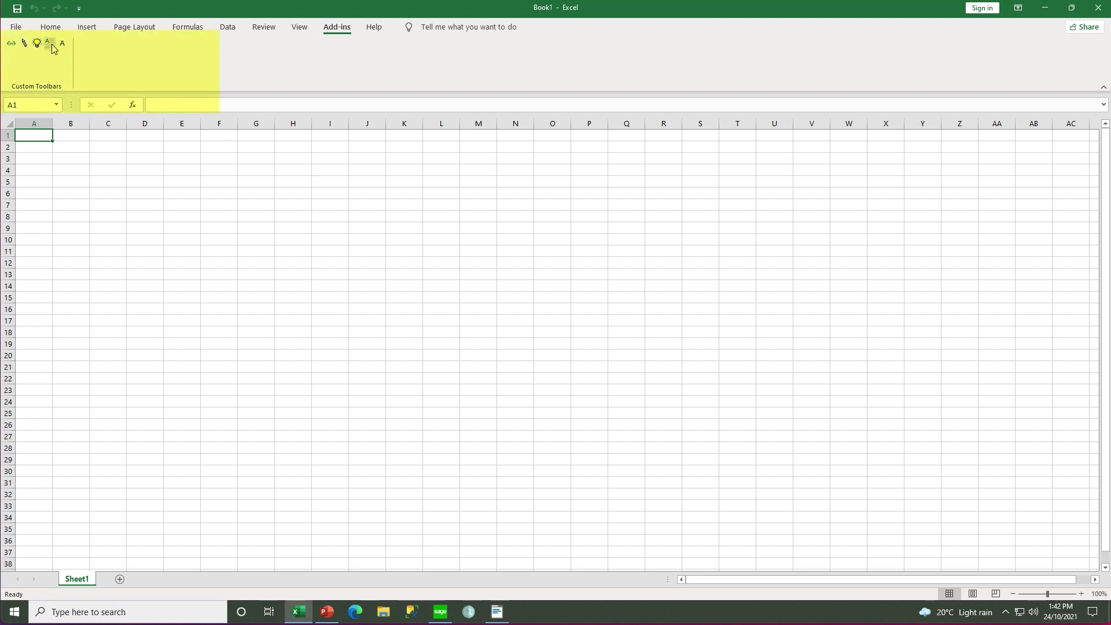
pyautogui.click(15, 27)
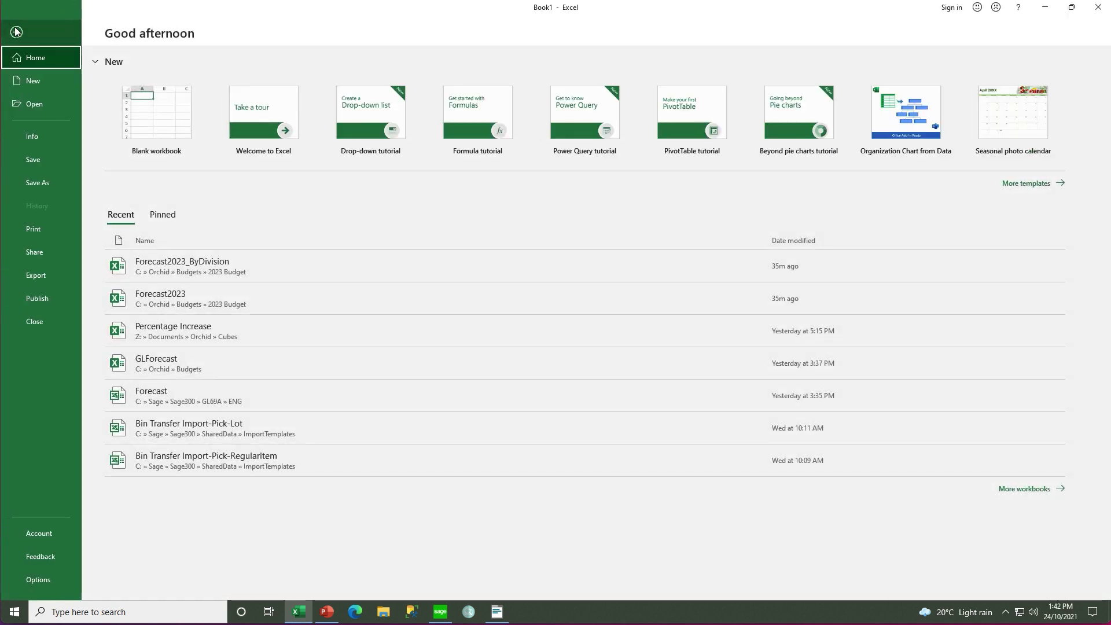
pyautogui.click(154, 266)
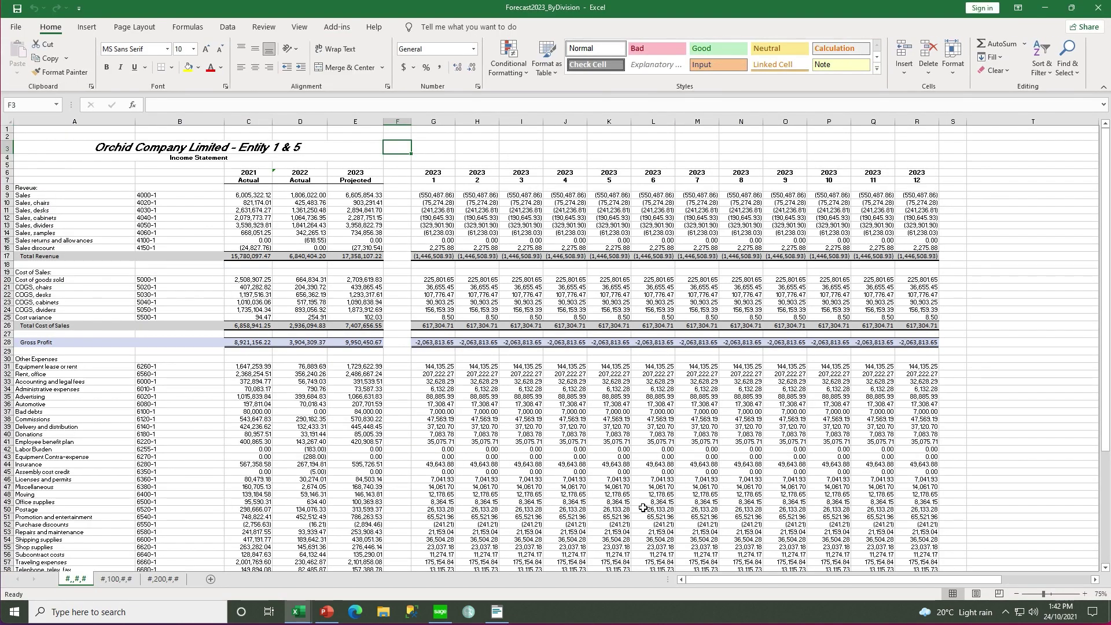
# Step: Inspect the eb formula in cell U9 on the #,,#,# sheet and the account and amount cells it references
pyautogui.moveTo(708, 580); pyautogui.dragTo(786, 580)
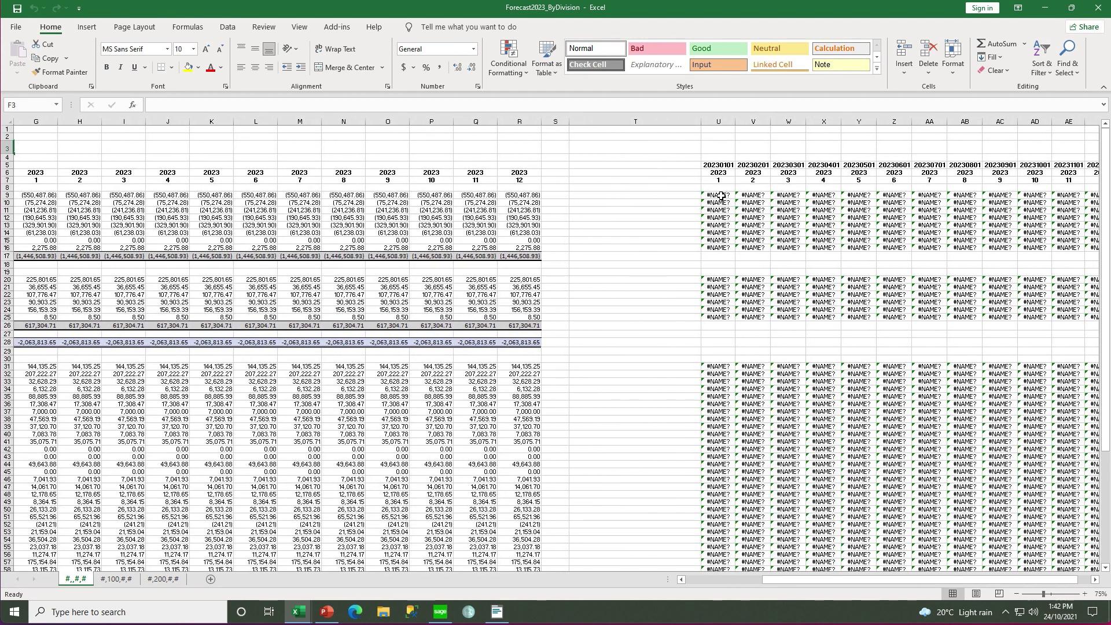
pyautogui.click(721, 195)
pyautogui.click(358, 105)
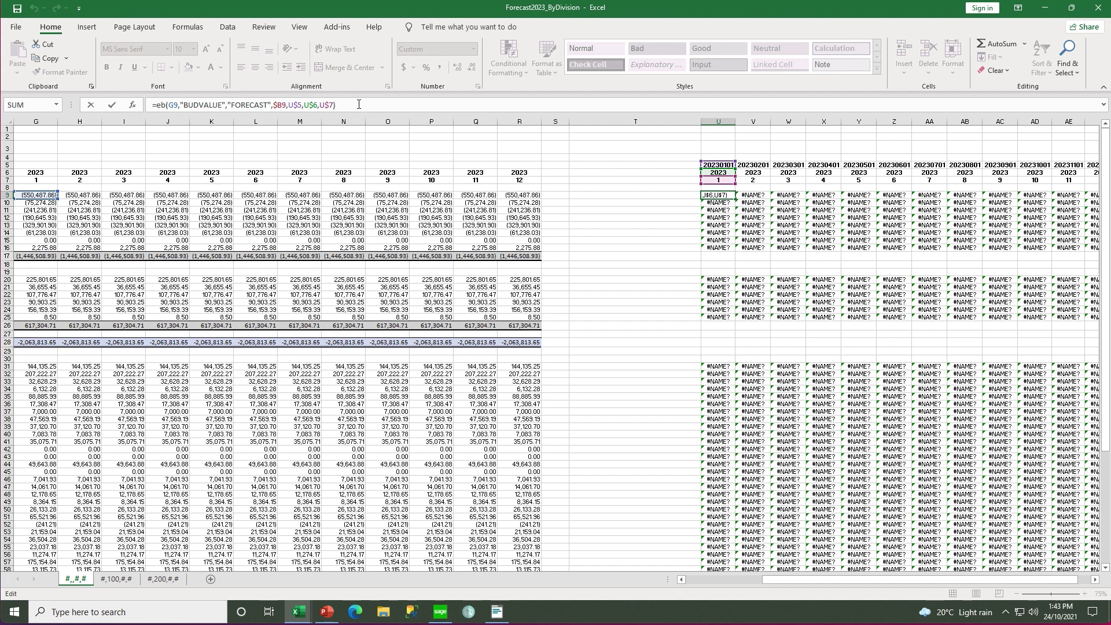
pyautogui.moveTo(776, 581); pyautogui.dragTo(685, 581)
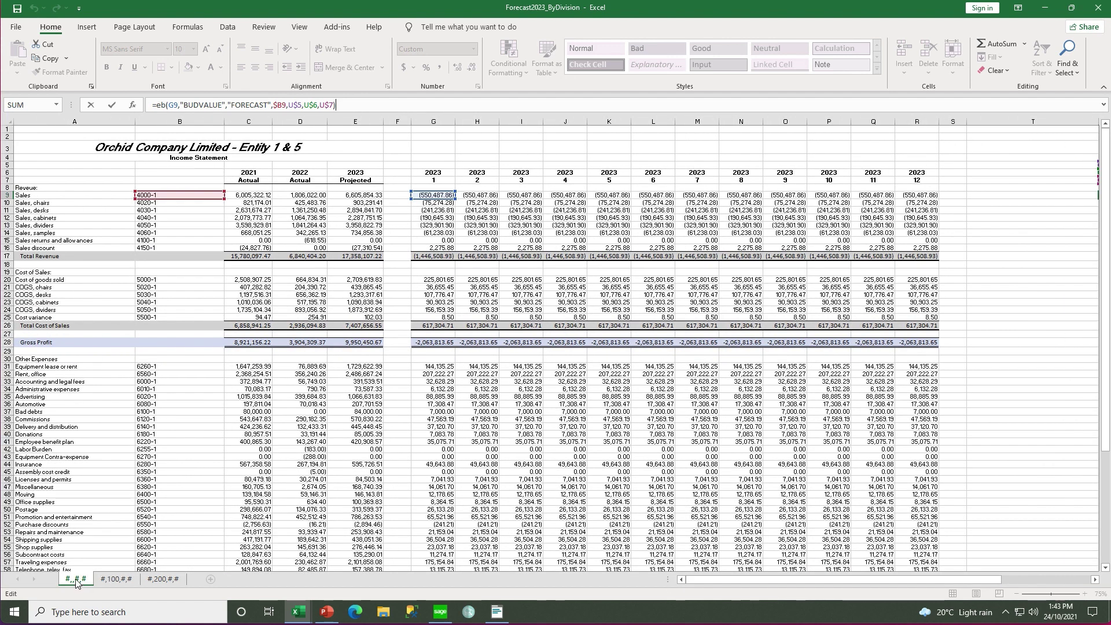
pyautogui.press('Escape')
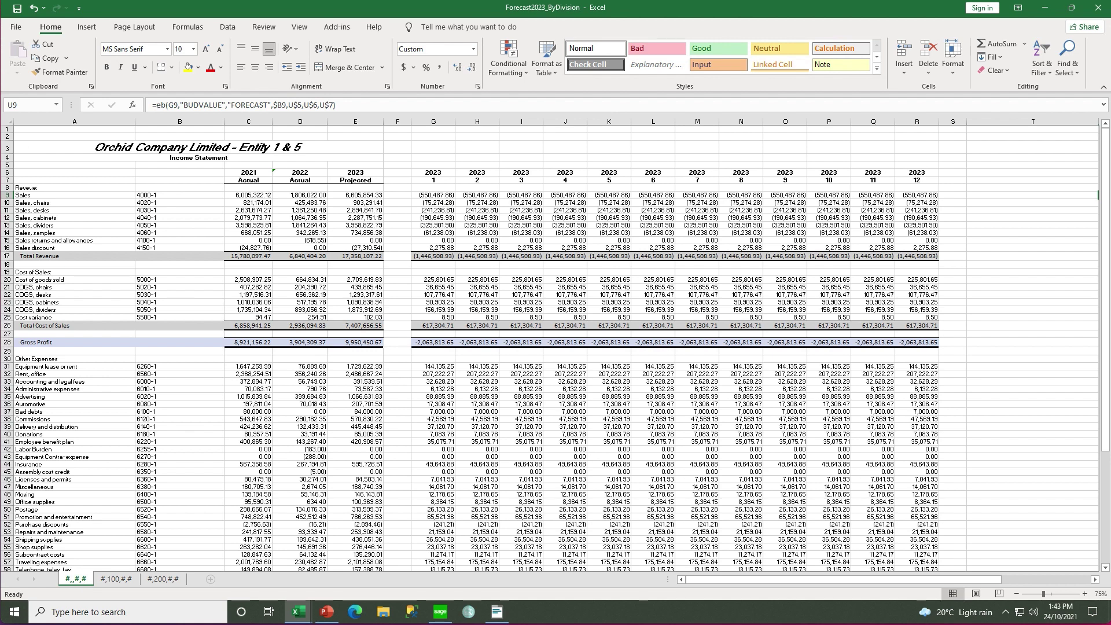
# Step: Update the Accpac budget figures from the #,,#,# sheet with the add-in and confirm the update
pyautogui.click(334, 29)
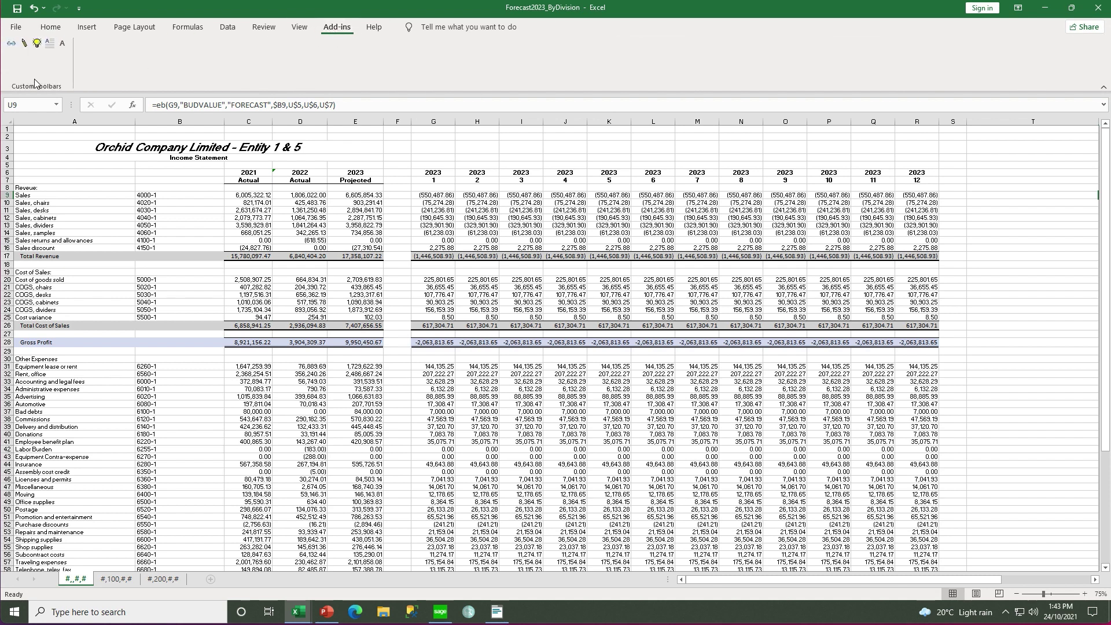
pyautogui.click(23, 44)
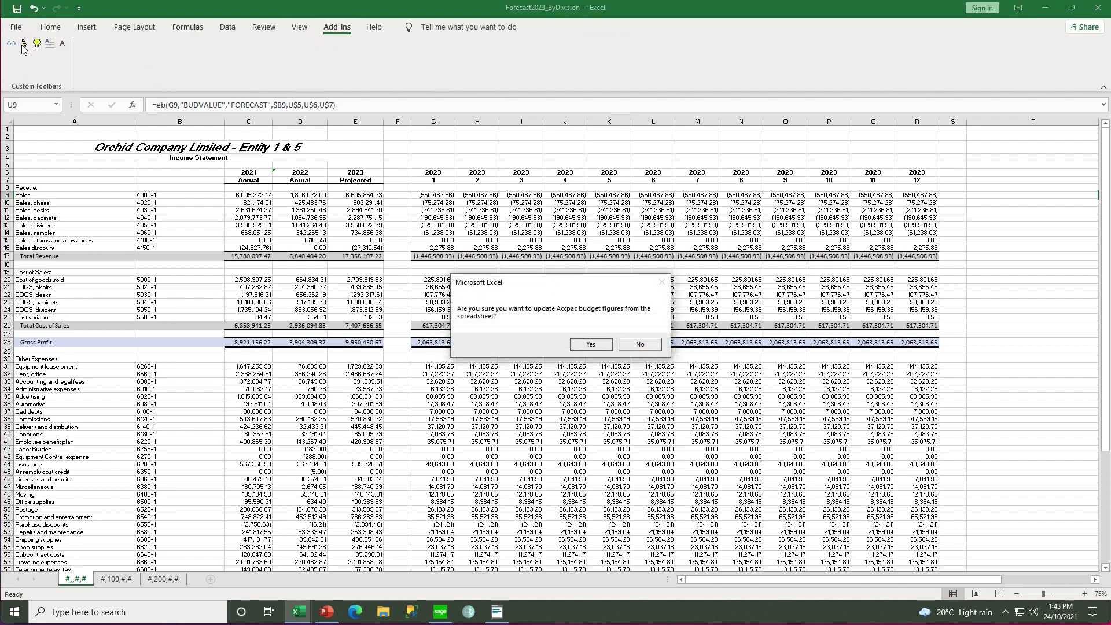
pyautogui.click(589, 345)
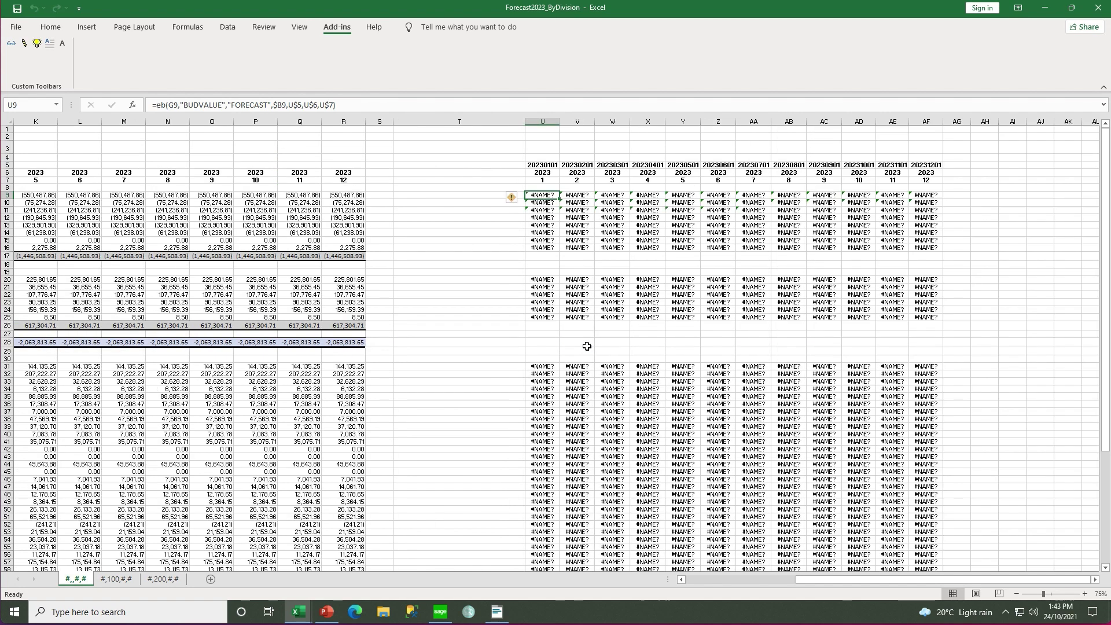
# Step: Update the Accpac budget figures from the division 100 sheet, #,100,#,#, and confirm the update
pyautogui.click(115, 581)
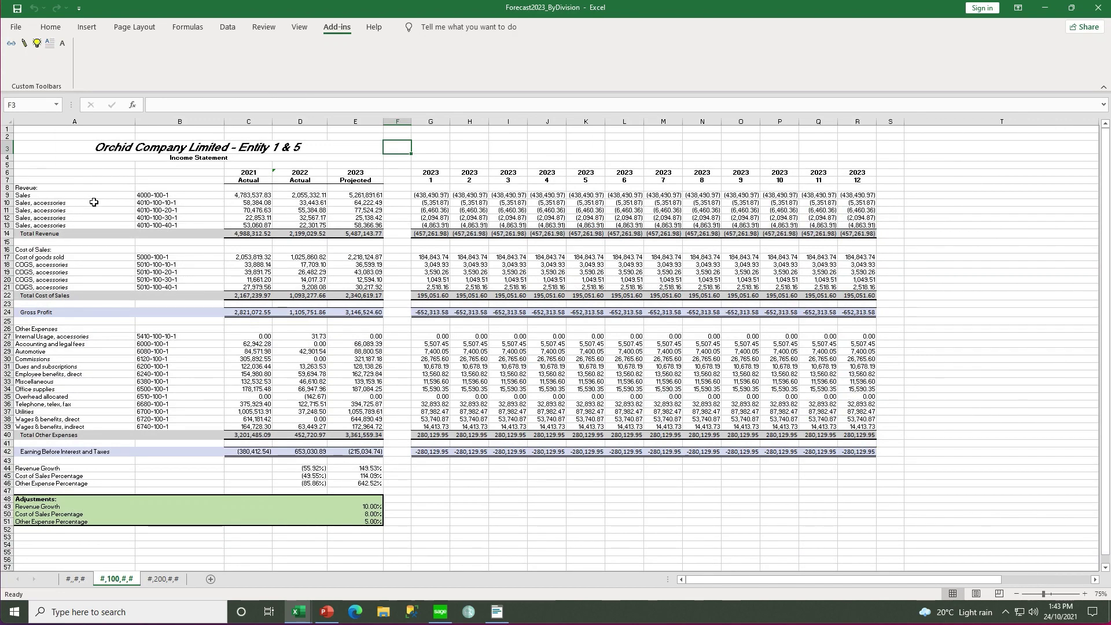
pyautogui.click(25, 45)
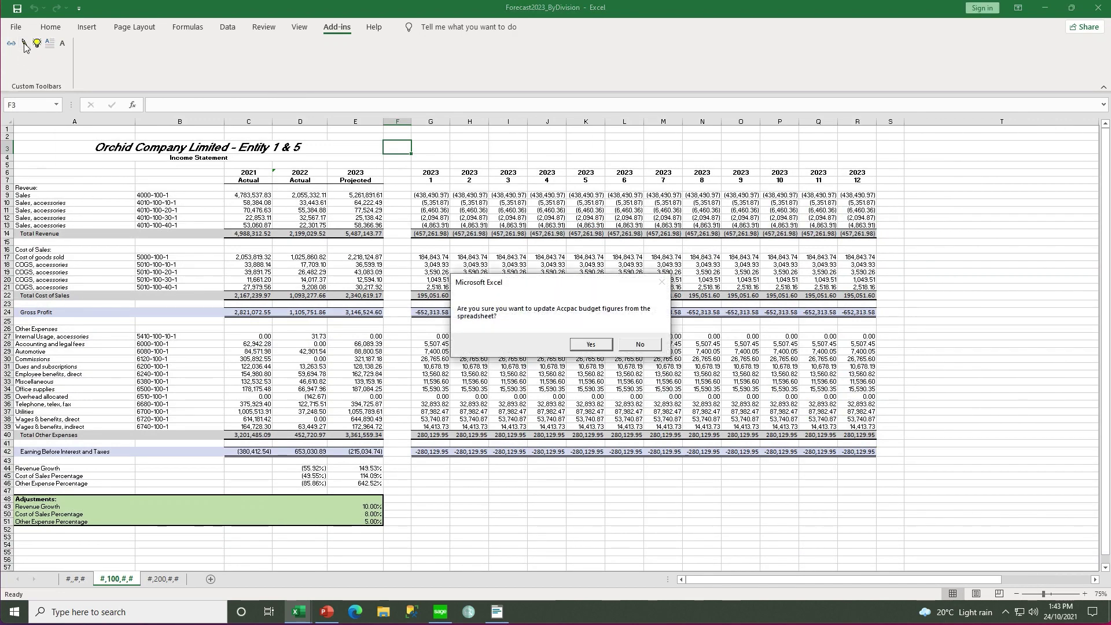
pyautogui.click(592, 345)
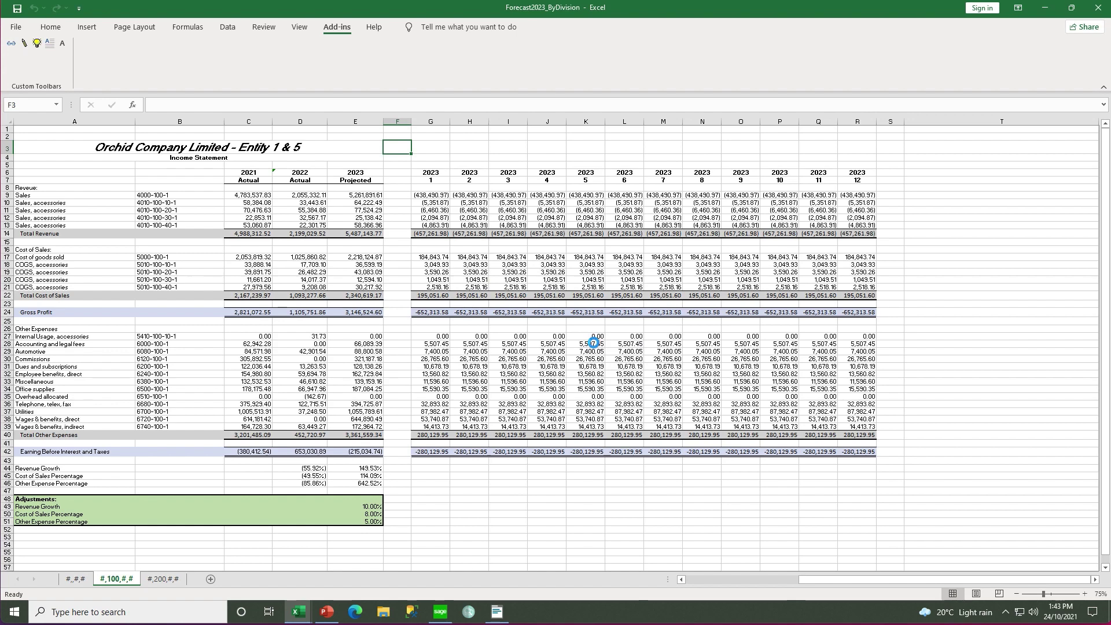
# Step: Update the Accpac budget figures from the division 200 sheet, #,200,#,#, and confirm the update
pyautogui.click(167, 582)
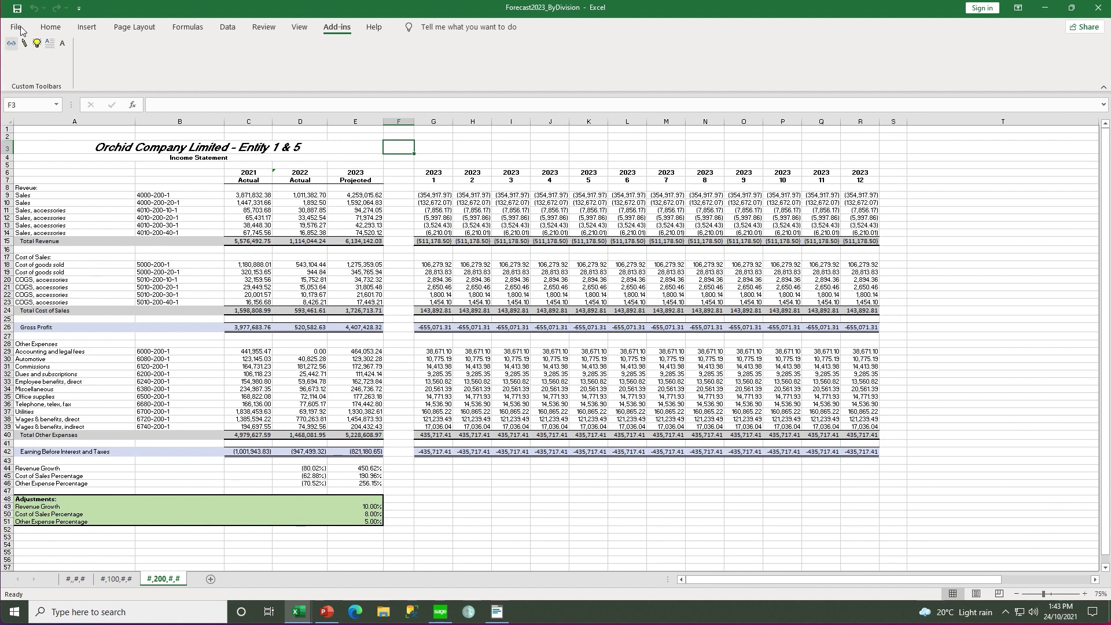
pyautogui.click(24, 44)
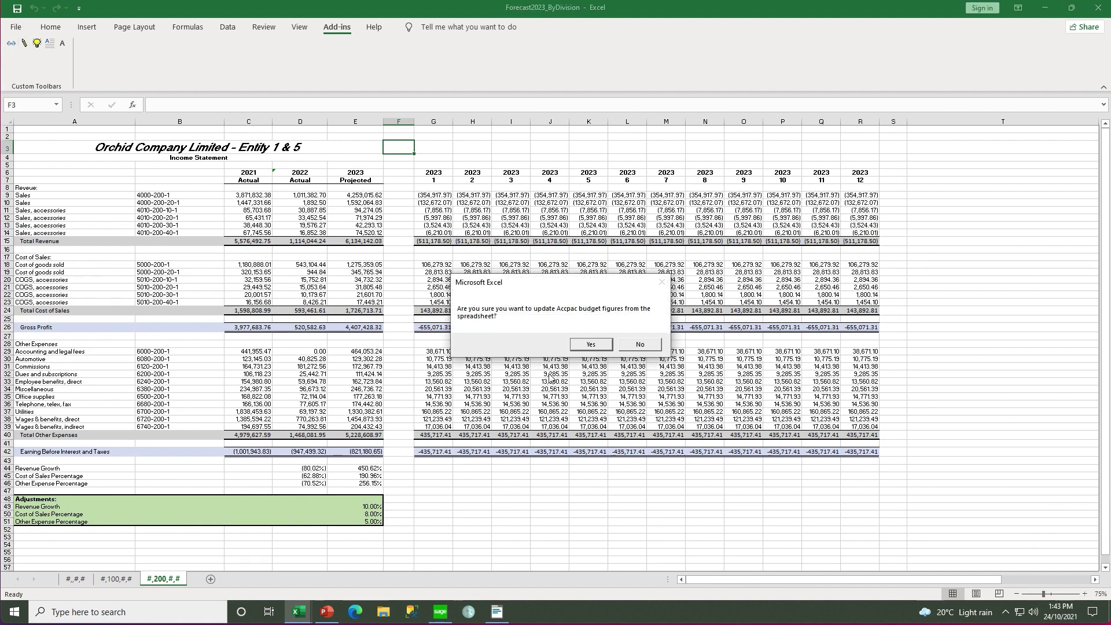
pyautogui.click(590, 345)
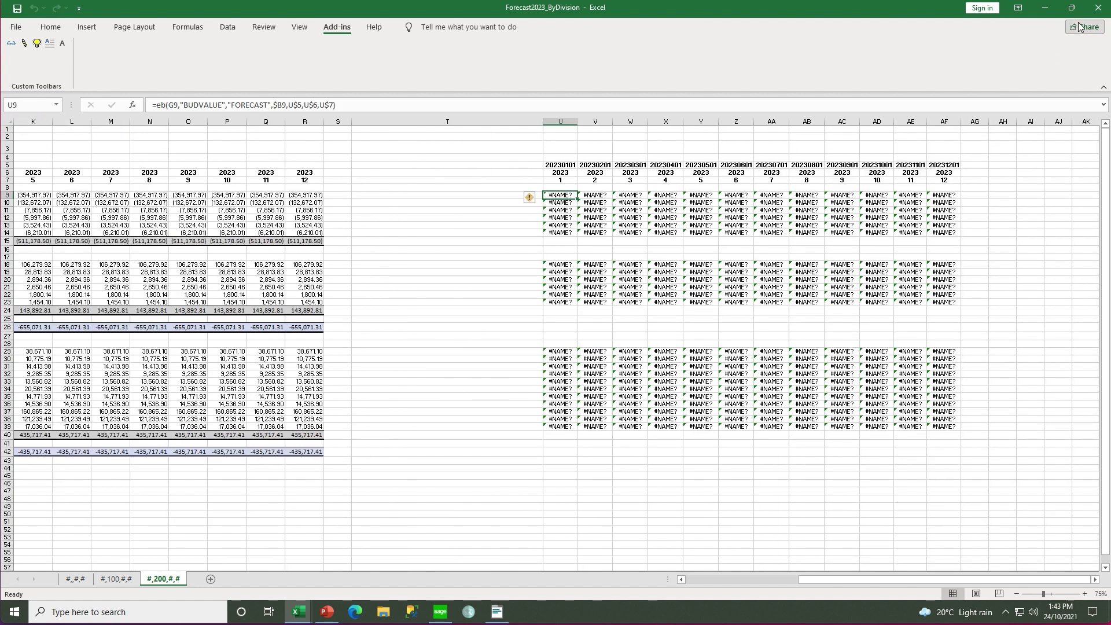
# Step: Close the Forecast2023_ByDivision workbook without saving and return to I/M Transactions in Sage 300
pyautogui.click(1098, 12)
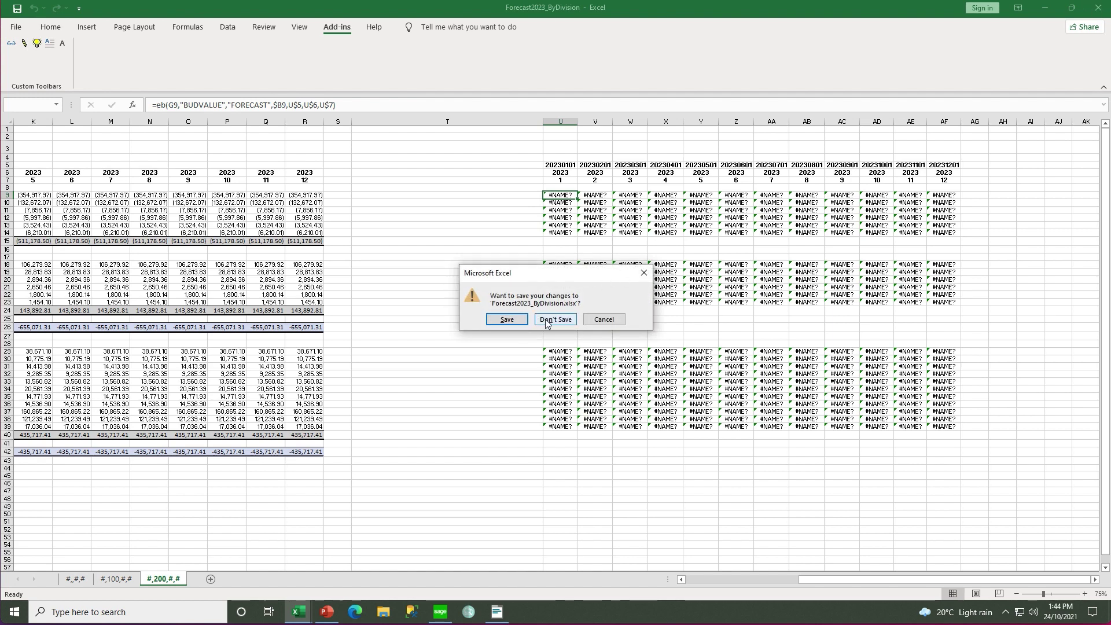
pyautogui.click(542, 320)
pyautogui.click(633, 335)
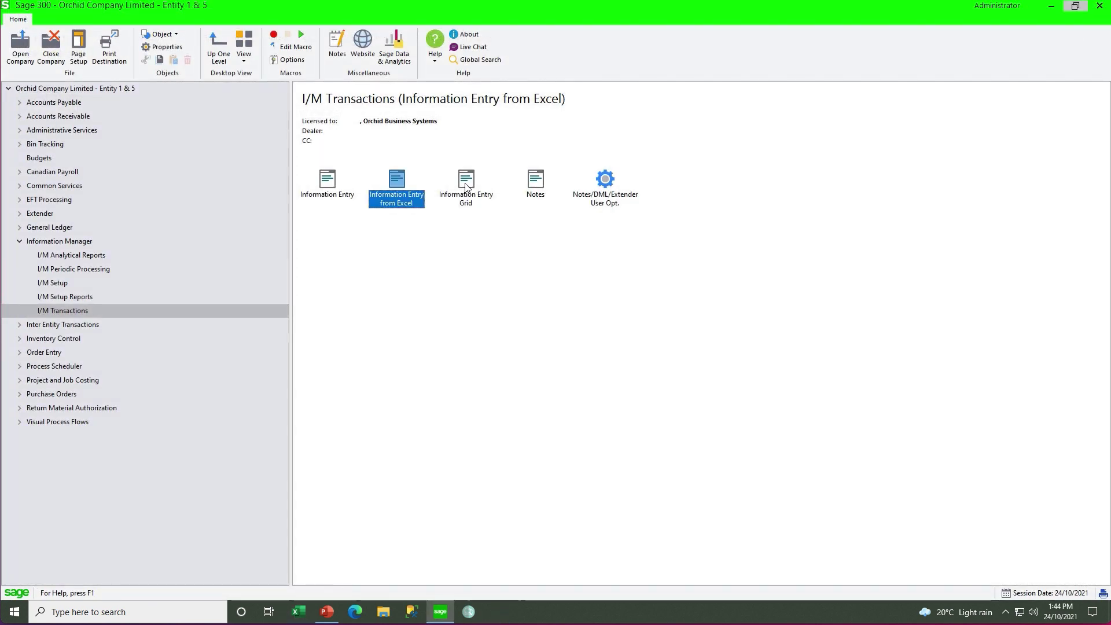
# Step: Open the Information Entry Grid and load the entries for information set FORECAST and GL account 4000-1
pyautogui.doubleClick(466, 184)
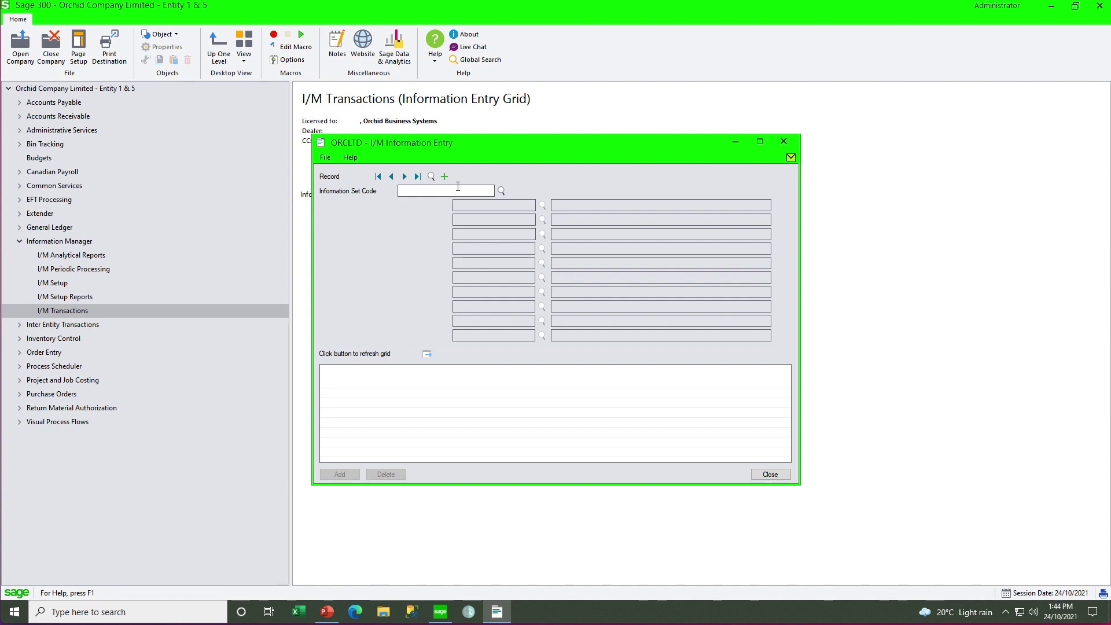
pyautogui.write('FORECAST')
pyautogui.press('Tab')
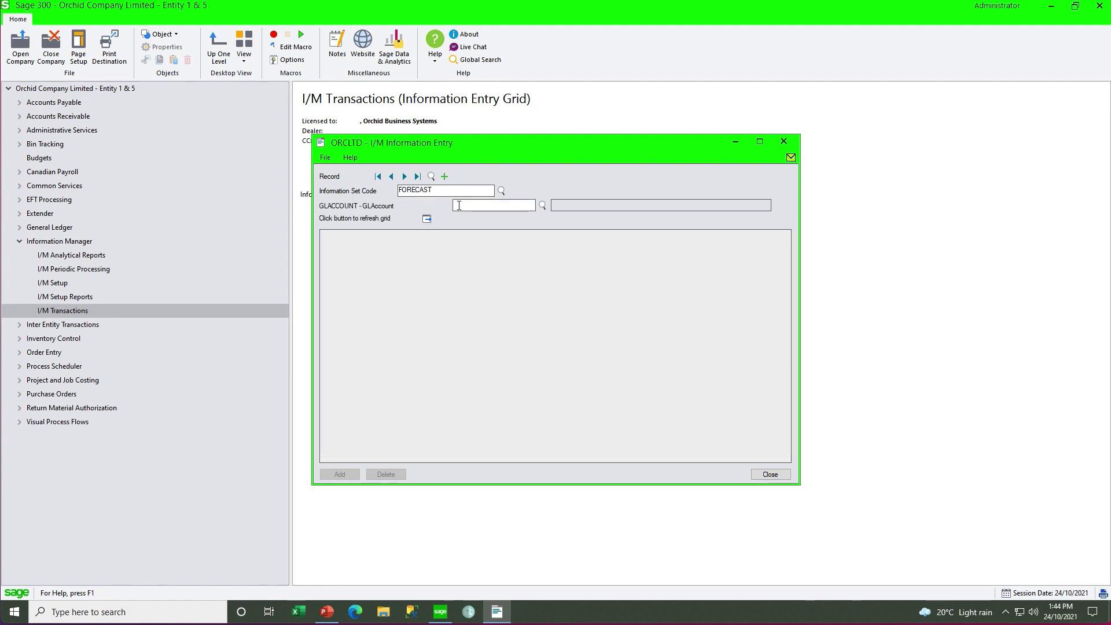
pyautogui.write('4000-1')
pyautogui.click(429, 220)
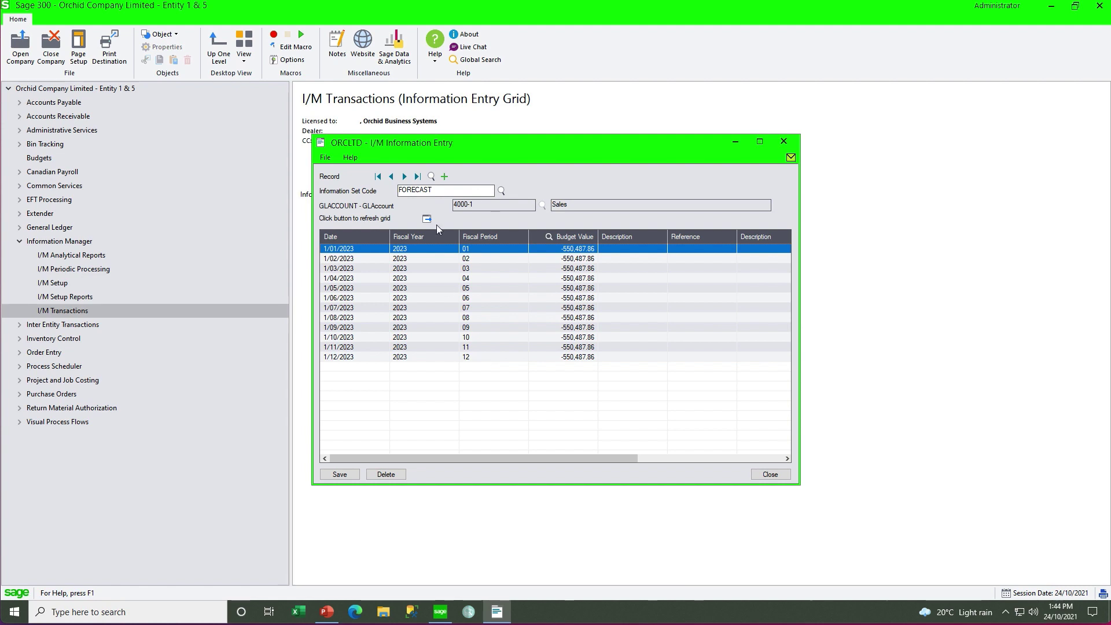
# Step: Use the record finder to load another FORECAST record into the entry grid
pyautogui.click(431, 177)
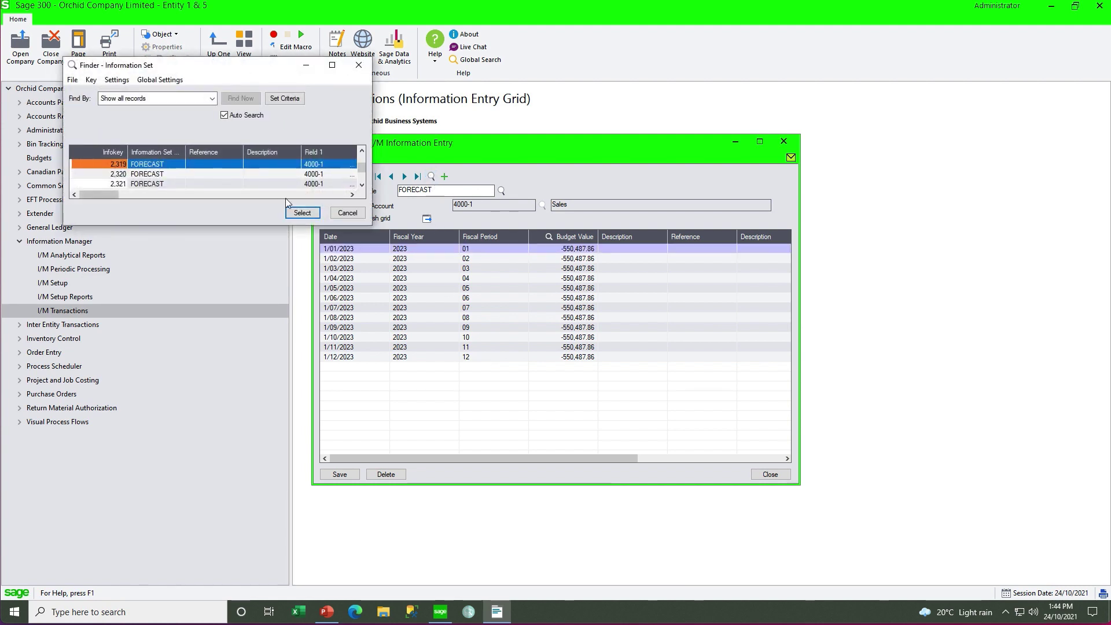
pyautogui.click(354, 184)
pyautogui.doubleClick(336, 165)
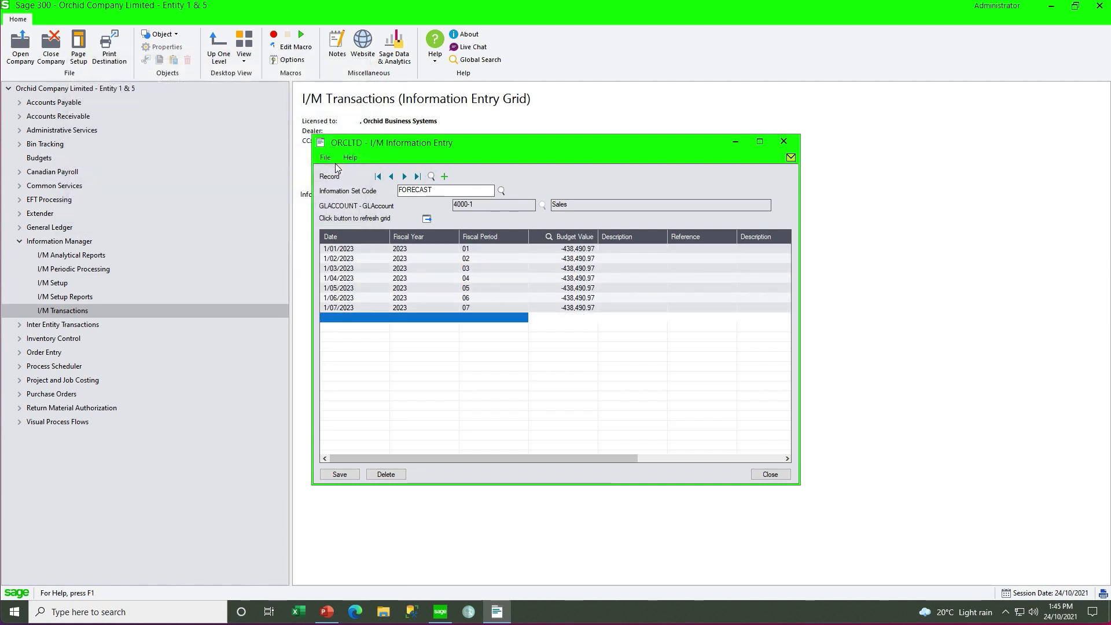
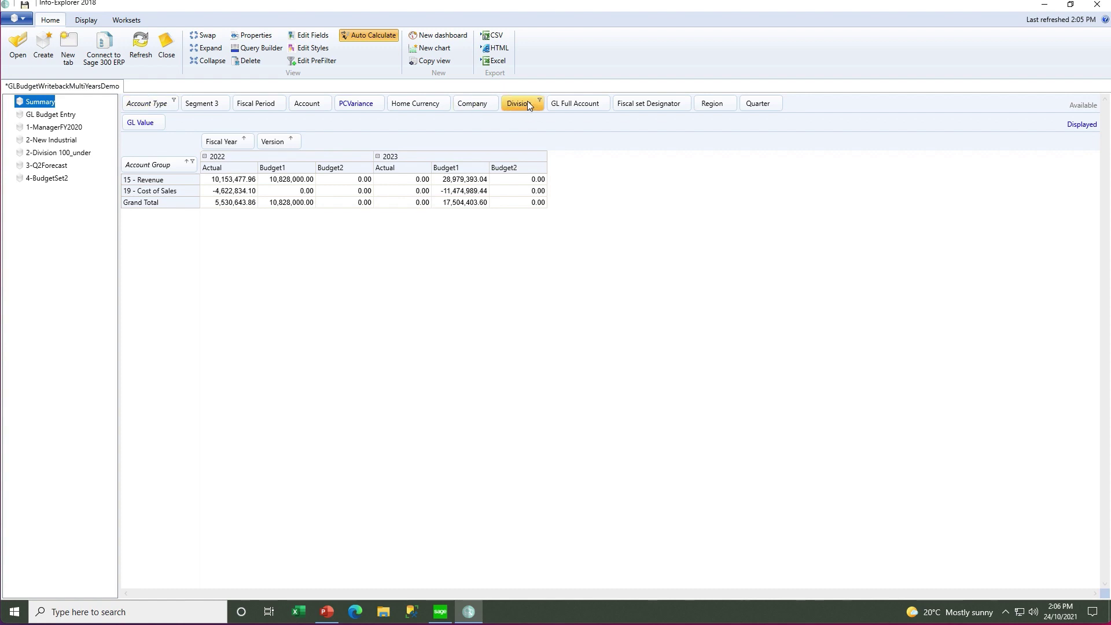
# Step: In Info-Explorer's Summary view, break the rows down by Division within each Account Group
pyautogui.moveTo(526, 101); pyautogui.dragTo(132, 168)
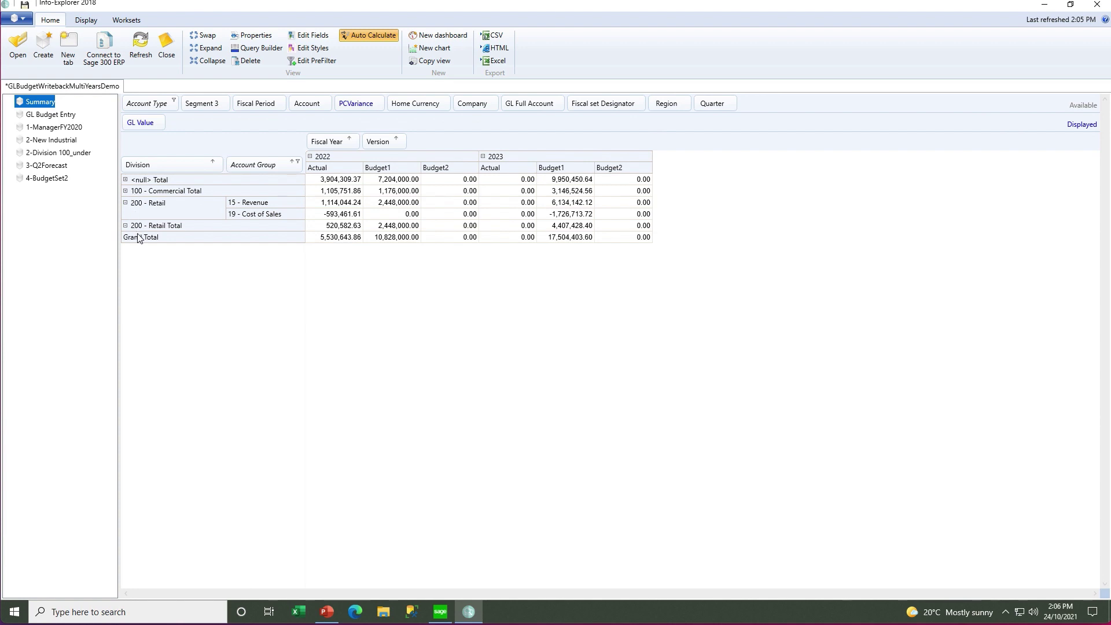
pyautogui.moveTo(152, 165); pyautogui.dragTo(174, 110)
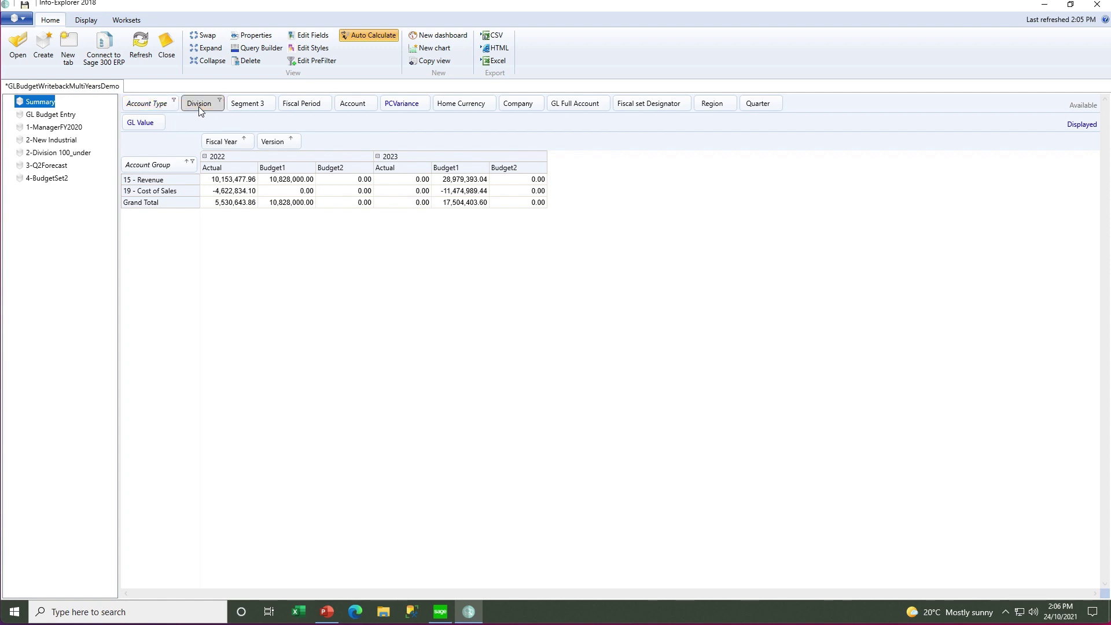
pyautogui.moveTo(200, 108); pyautogui.dragTo(189, 165)
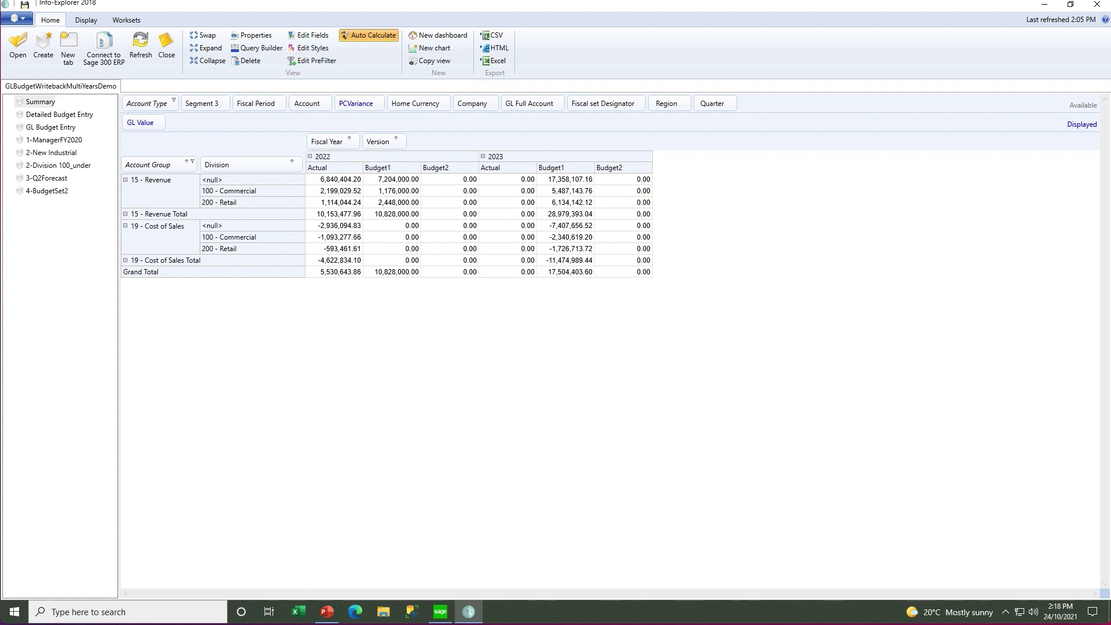
# Step: Open the Detailed Budget Entry view and turn on its column totals
pyautogui.click(70, 115)
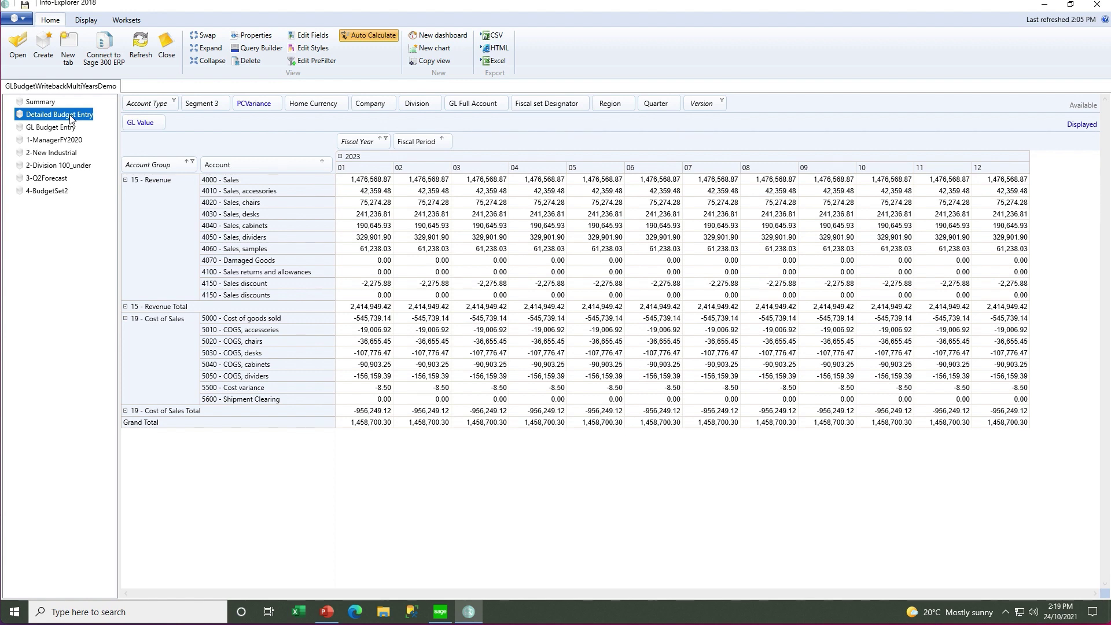
pyautogui.click(86, 21)
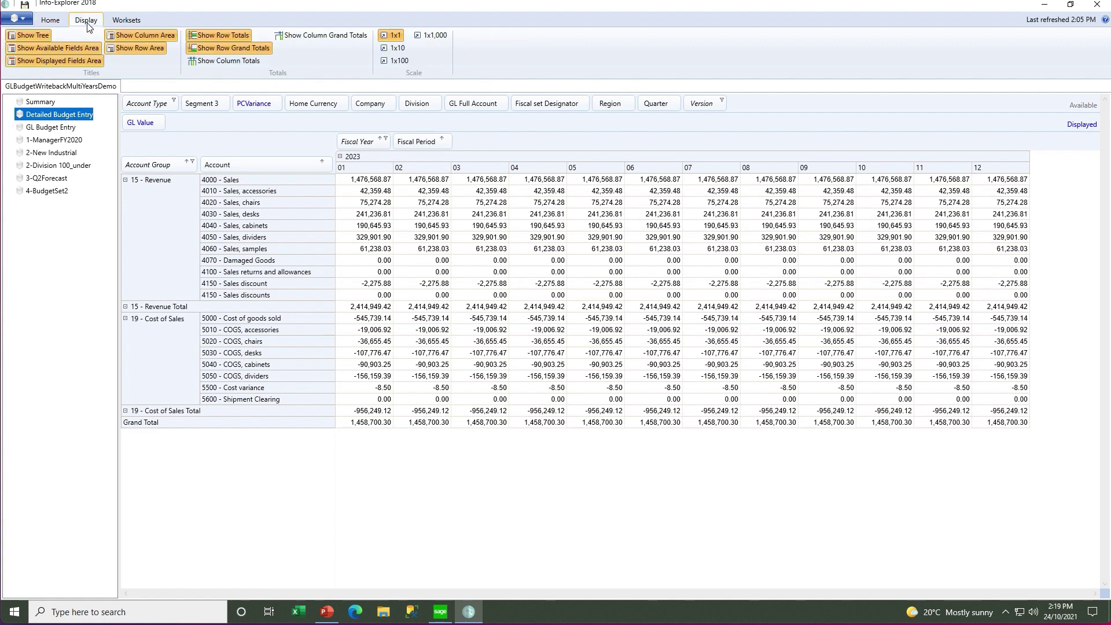
pyautogui.click(207, 63)
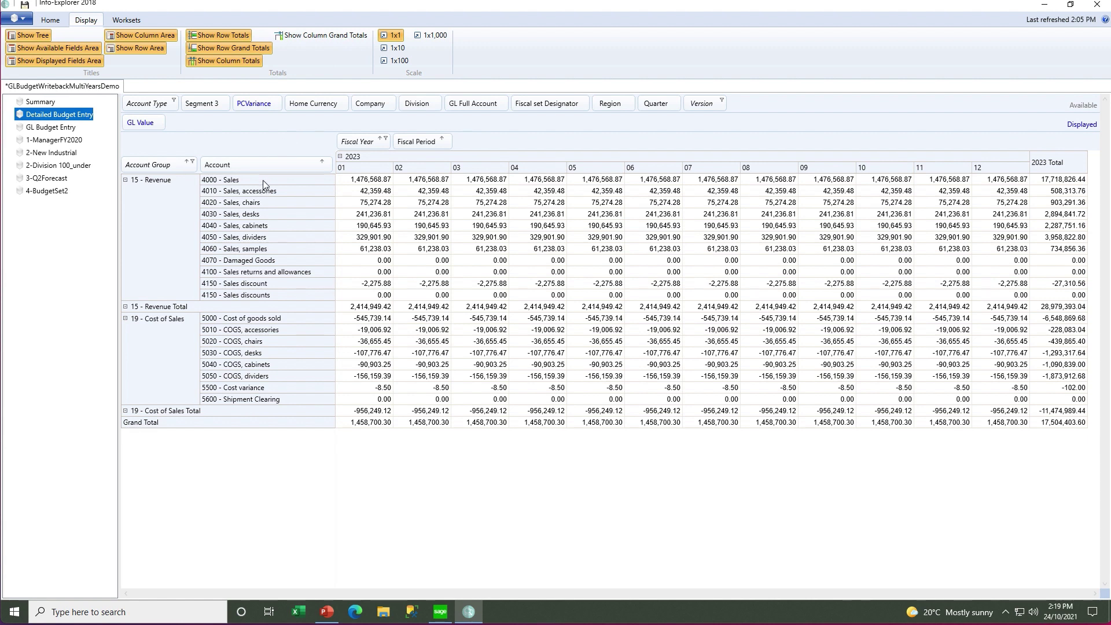
# Step: Show the workset options and filter the Division field to the <null> division only
pyautogui.click(126, 20)
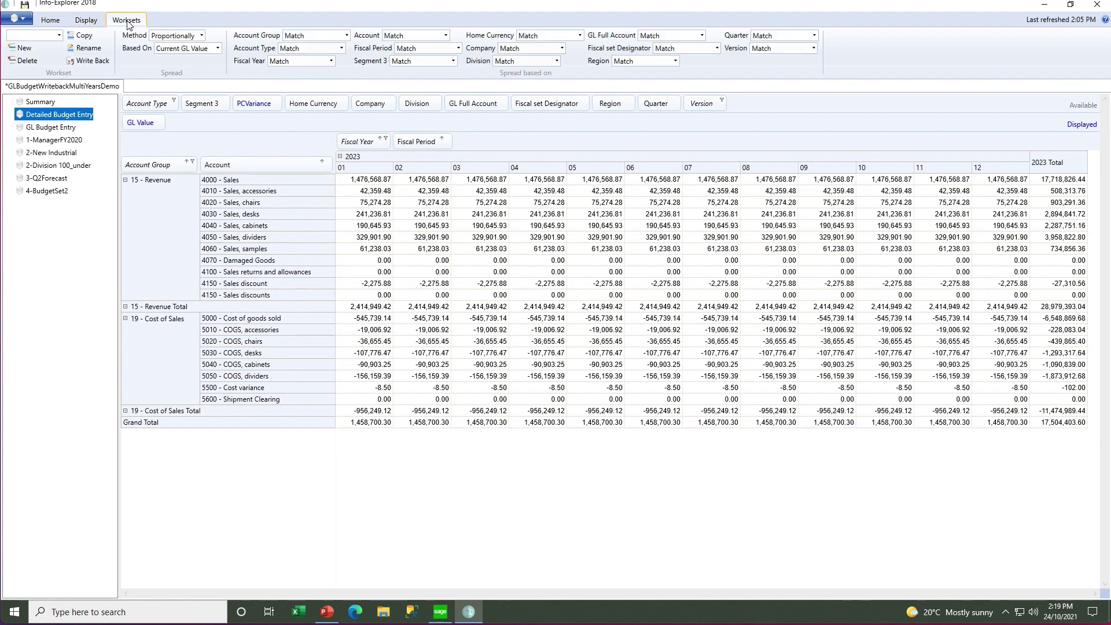
pyautogui.click(437, 101)
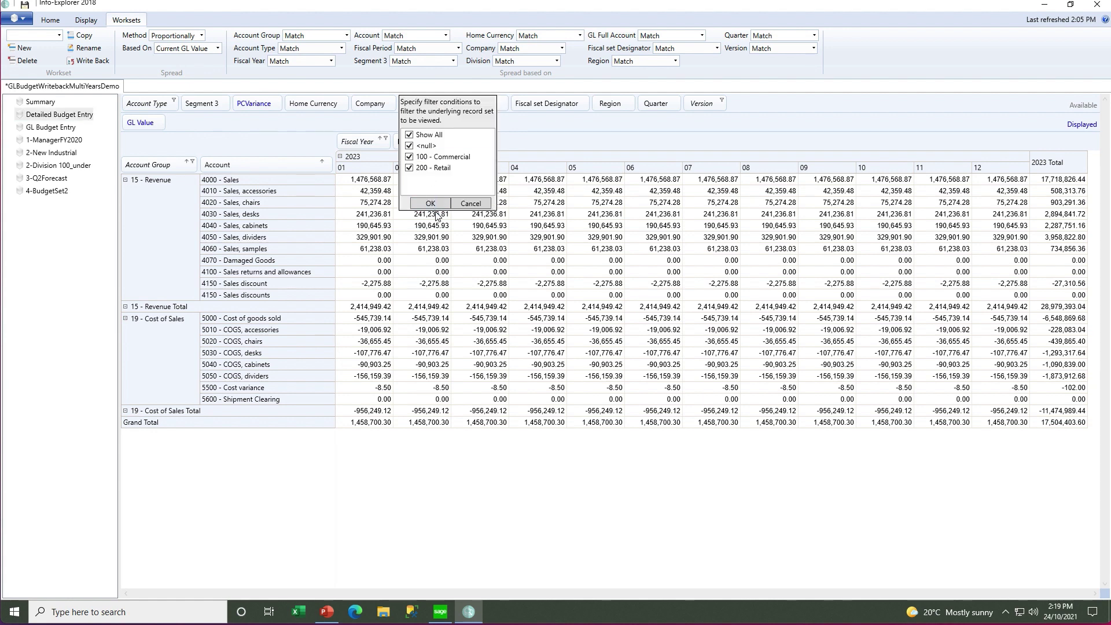
pyautogui.click(409, 135)
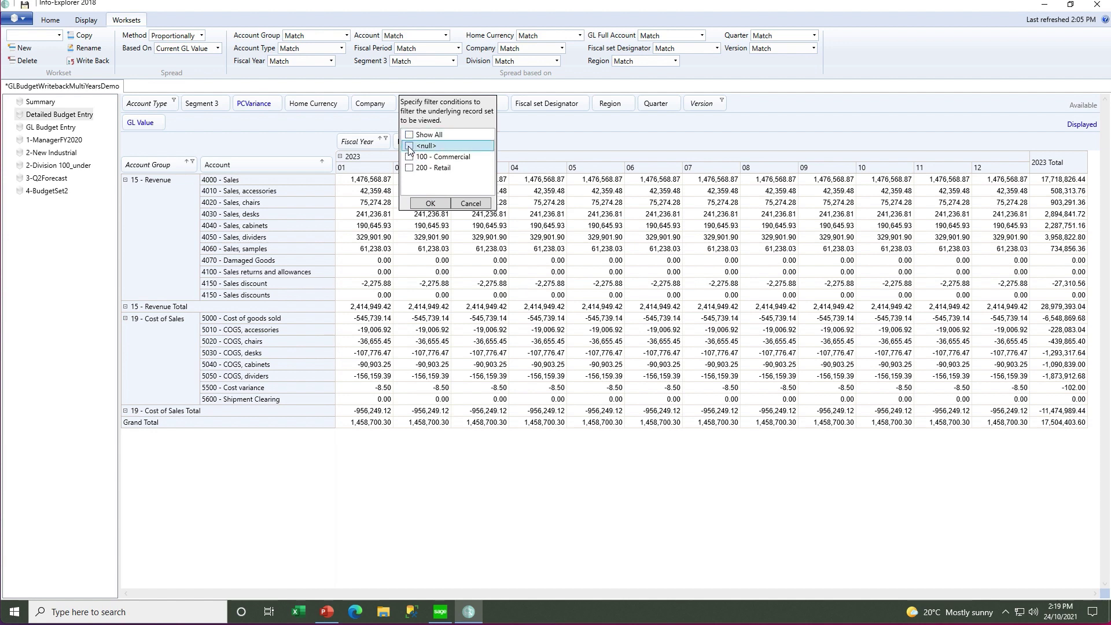
pyautogui.click(410, 146)
pyautogui.click(422, 205)
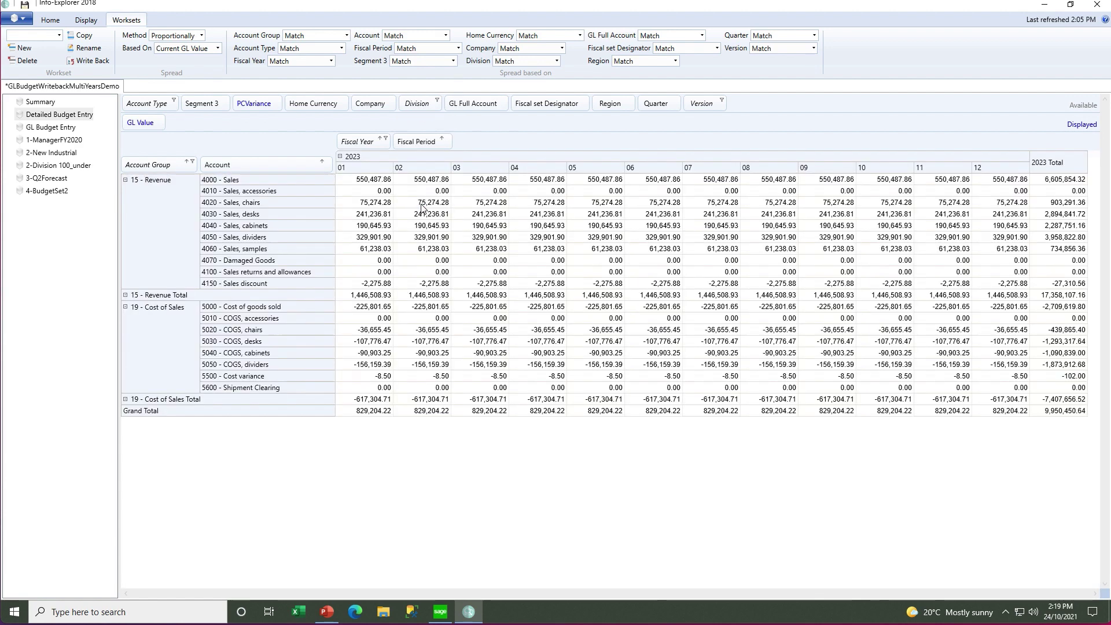
# Step: Group the rows by Division ahead of Account Group, with the <null> division expanded and the filter set to show all divisions
pyautogui.moveTo(417, 103); pyautogui.dragTo(134, 172)
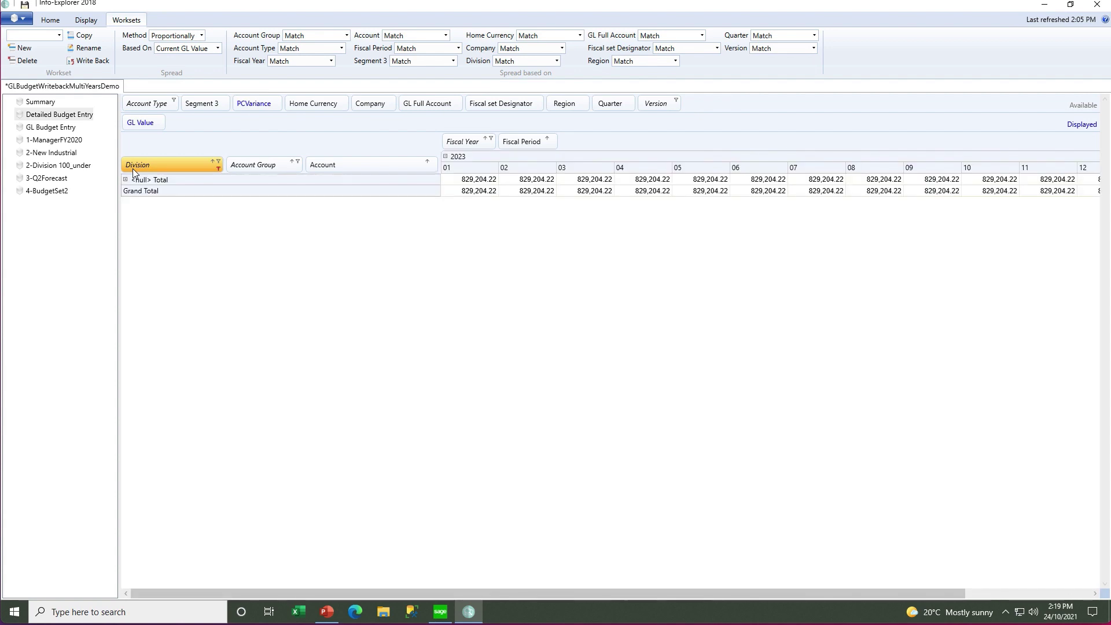
pyautogui.click(126, 180)
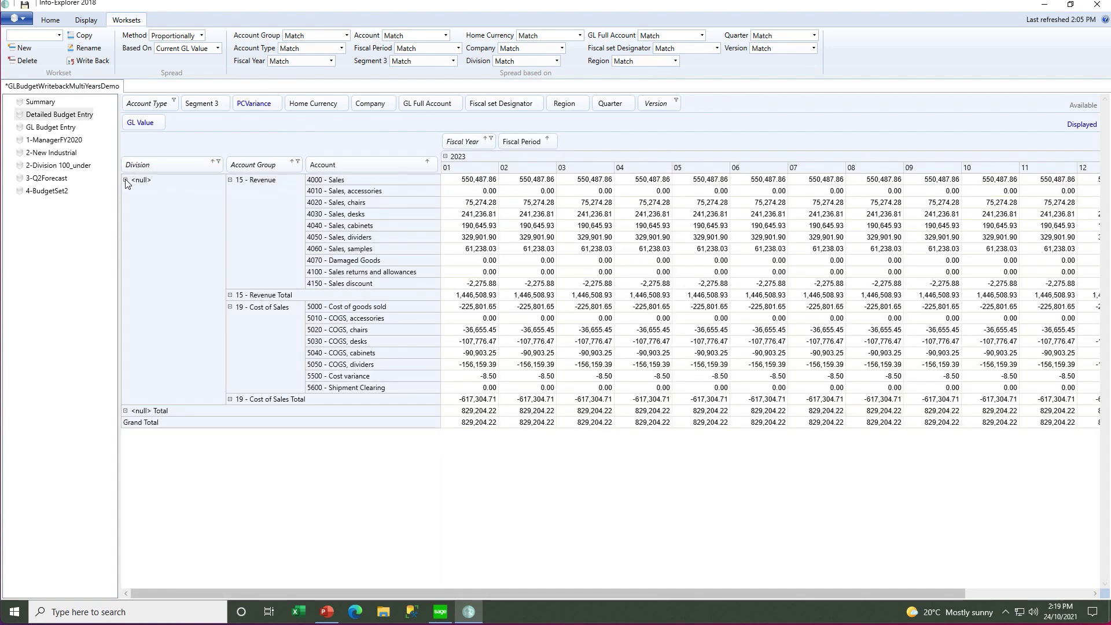
pyautogui.click(218, 163)
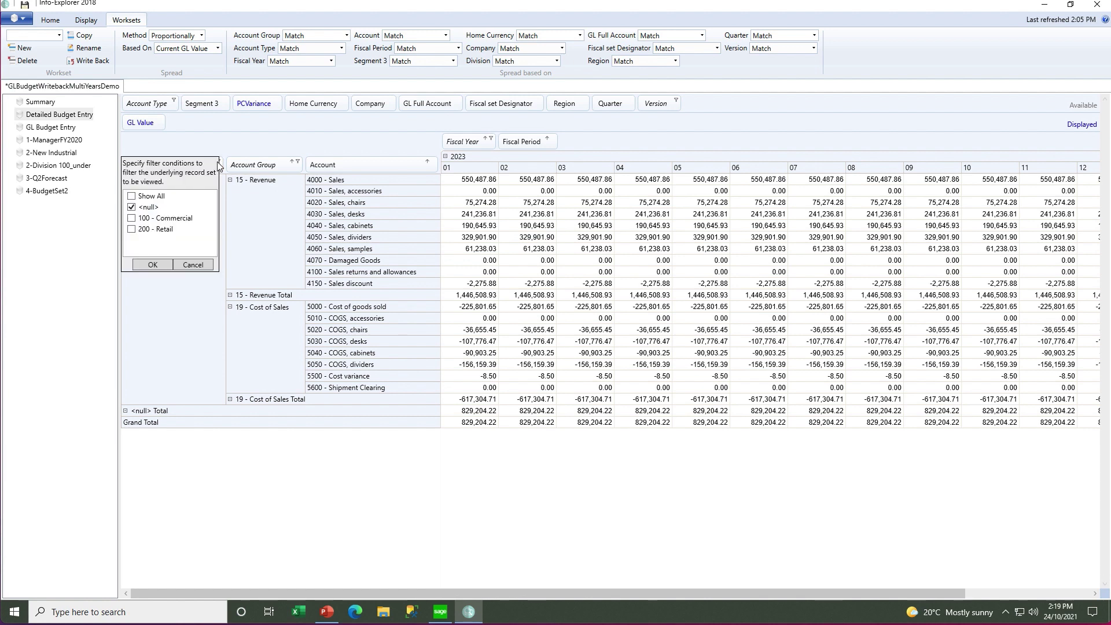
pyautogui.click(132, 196)
pyautogui.click(152, 265)
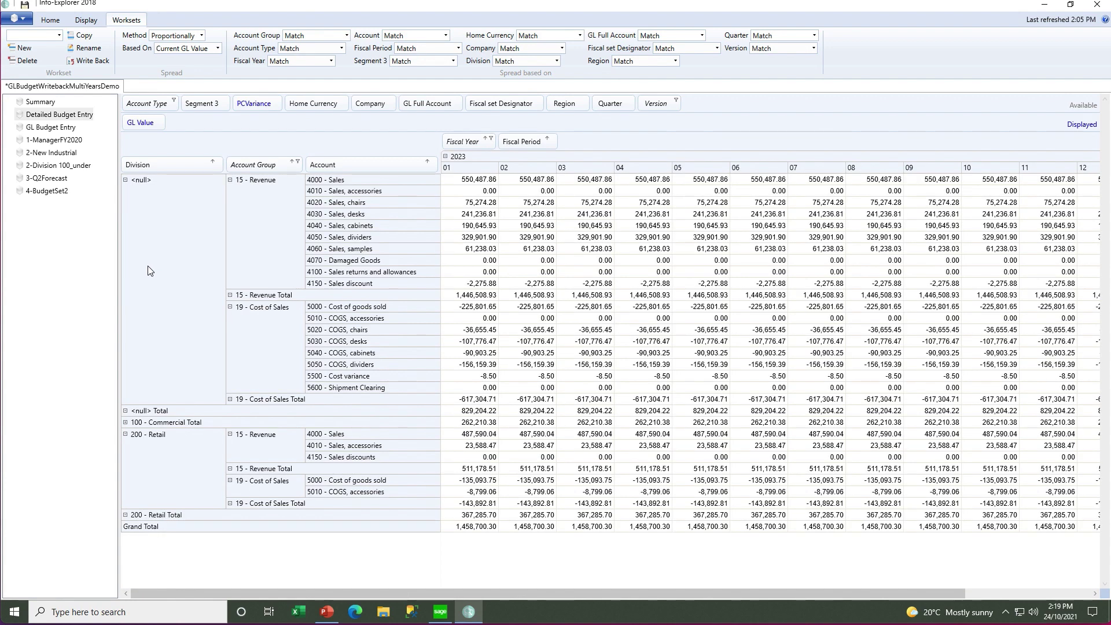
# Step: Narrow the Division, Account Group and Account columns so all periods and the 2023 Total fit in the view
pyautogui.moveTo(226, 200); pyautogui.dragTo(210, 206)
pyautogui.moveTo(286, 194); pyautogui.dragTo(258, 194)
pyautogui.moveTo(391, 194); pyautogui.dragTo(372, 195)
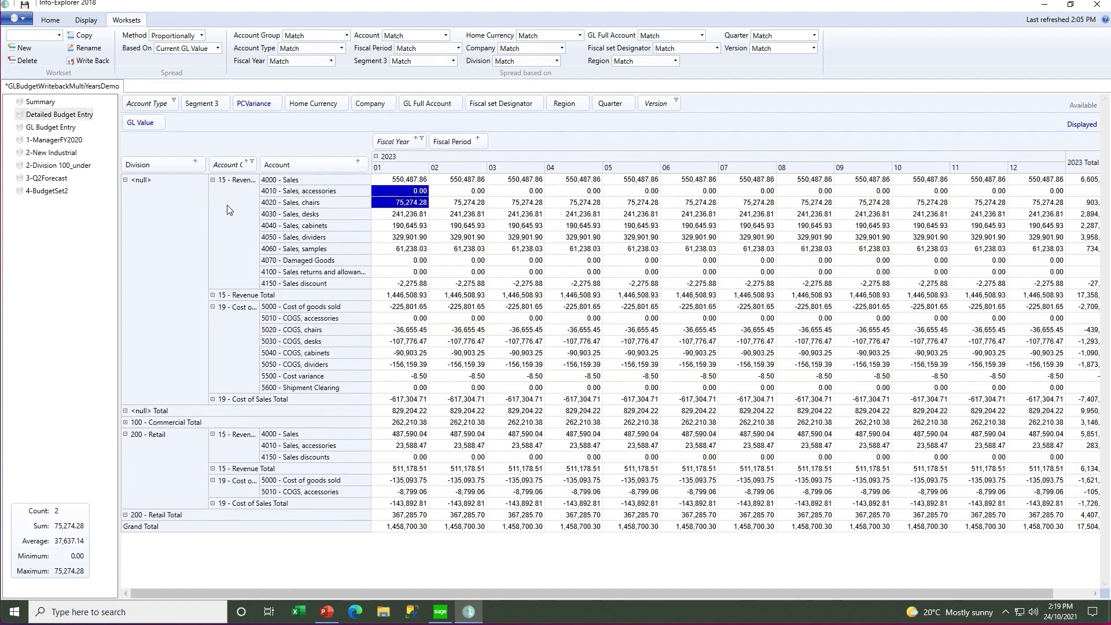
pyautogui.moveTo(208, 209); pyautogui.dragTo(178, 210)
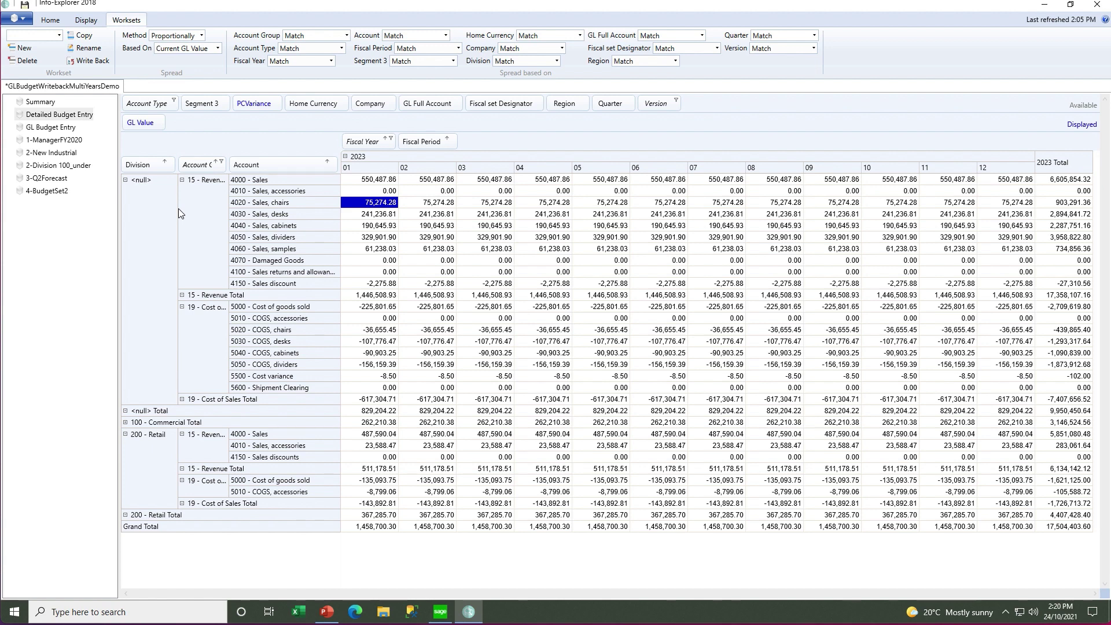
# Step: Create a new workset and rename it Revision 1
pyautogui.click(370, 181)
pyautogui.click(24, 50)
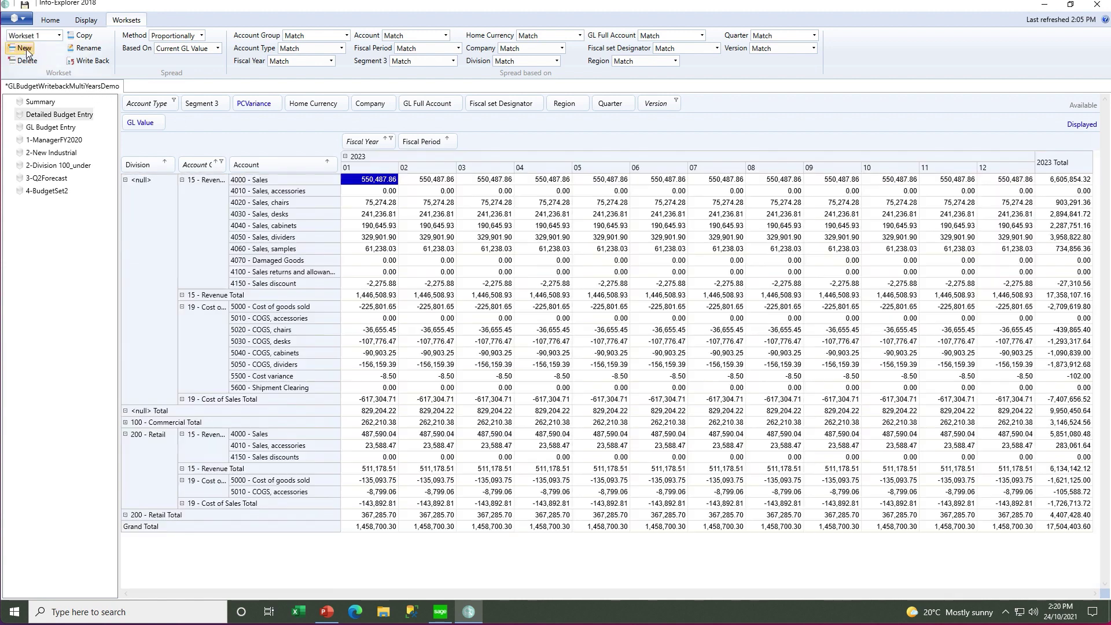
pyautogui.click(99, 51)
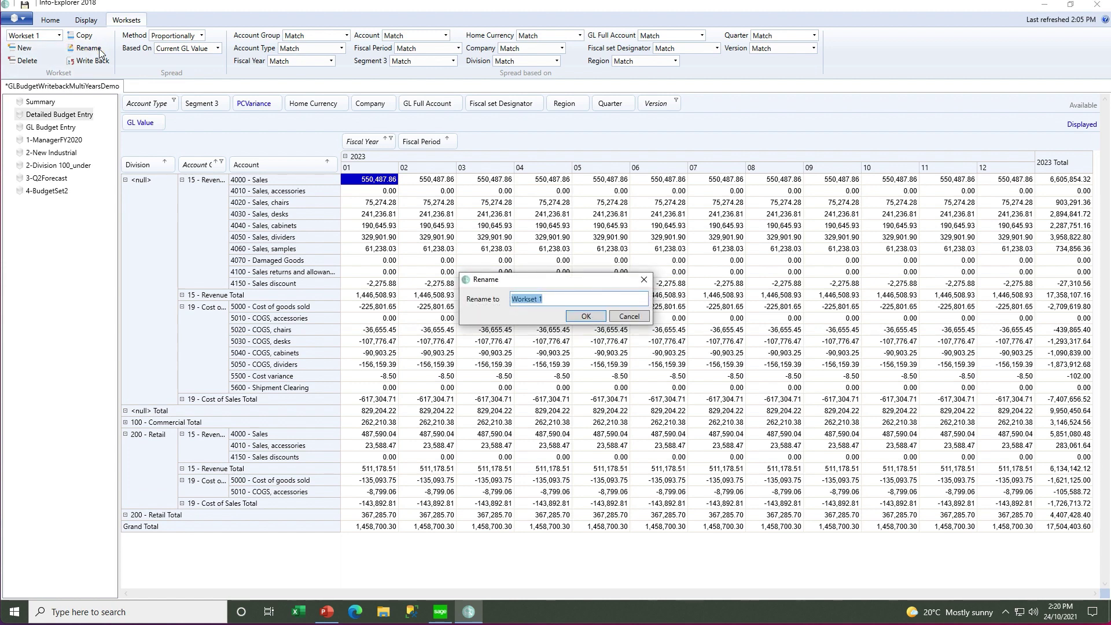
pyautogui.write('Revision 1')
pyautogui.press('Return')
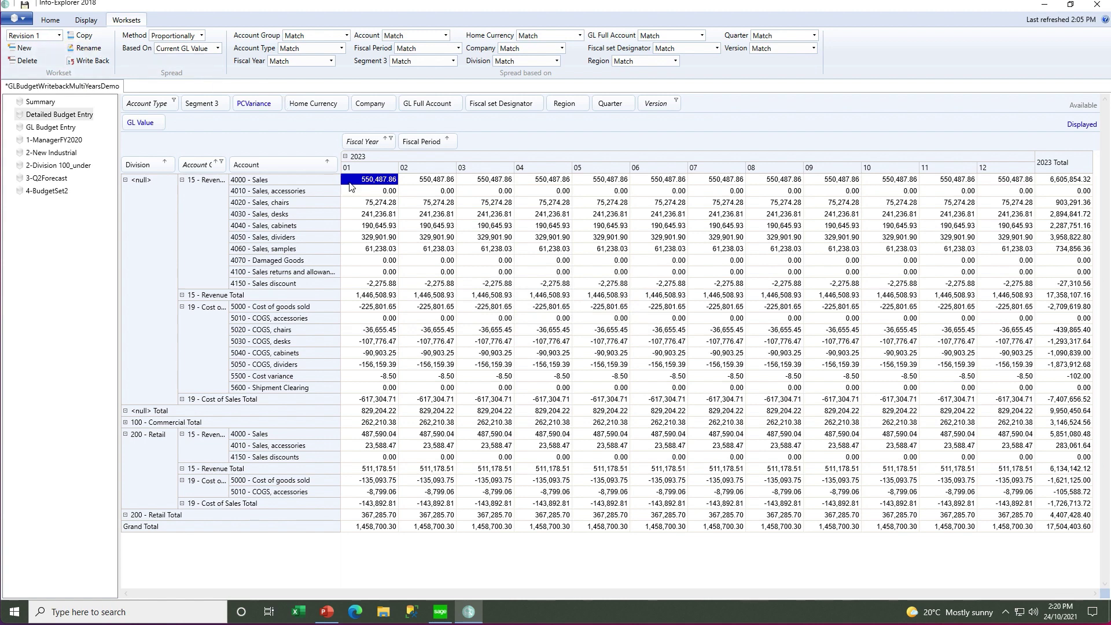
# Step: Set the period 01 value of 4000 - Sales in the <null> division to 600000
pyautogui.doubleClick(371, 180)
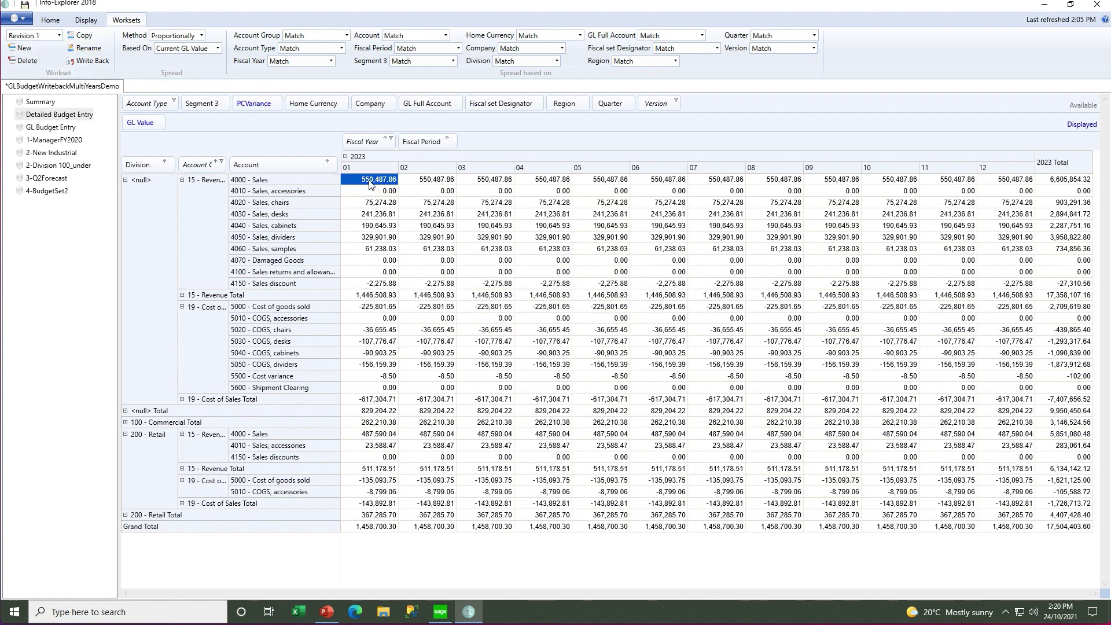
pyautogui.write('600000')
pyautogui.press('Return')
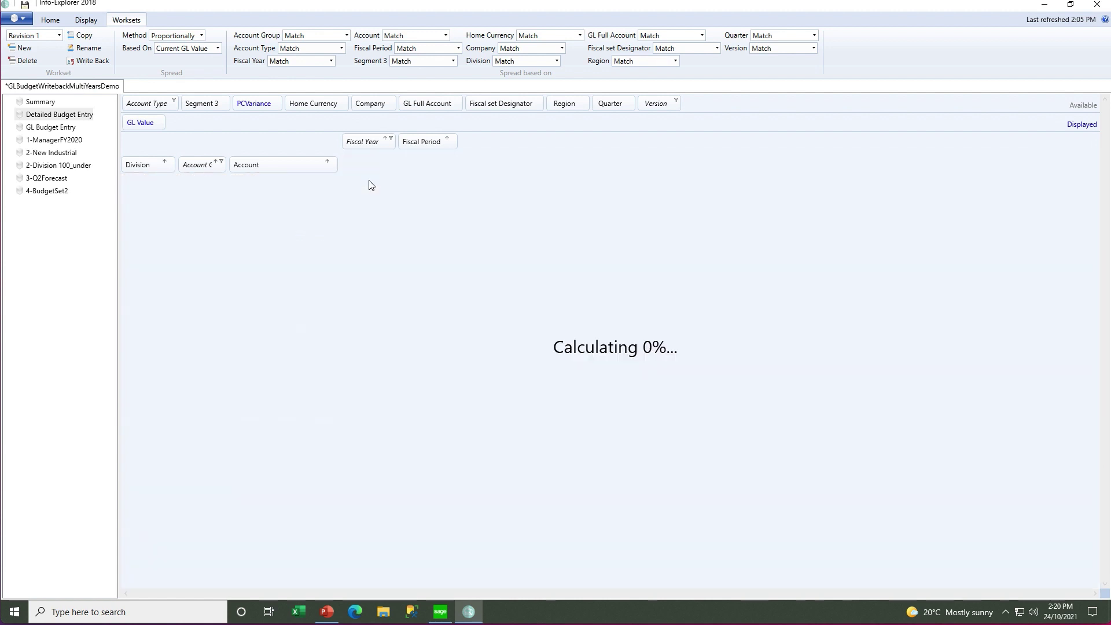
pyautogui.press('Right')
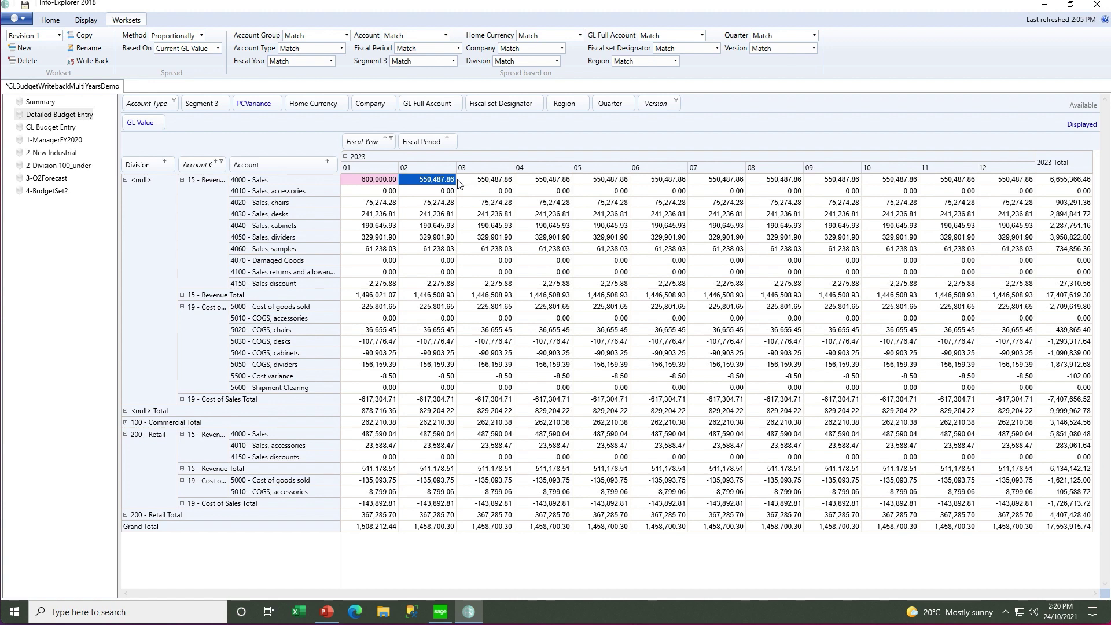
# Step: Set the 2023 Total of 4000 - Sales in the <null> division to 8000000, spread proportionally across the periods
pyautogui.click(1042, 184)
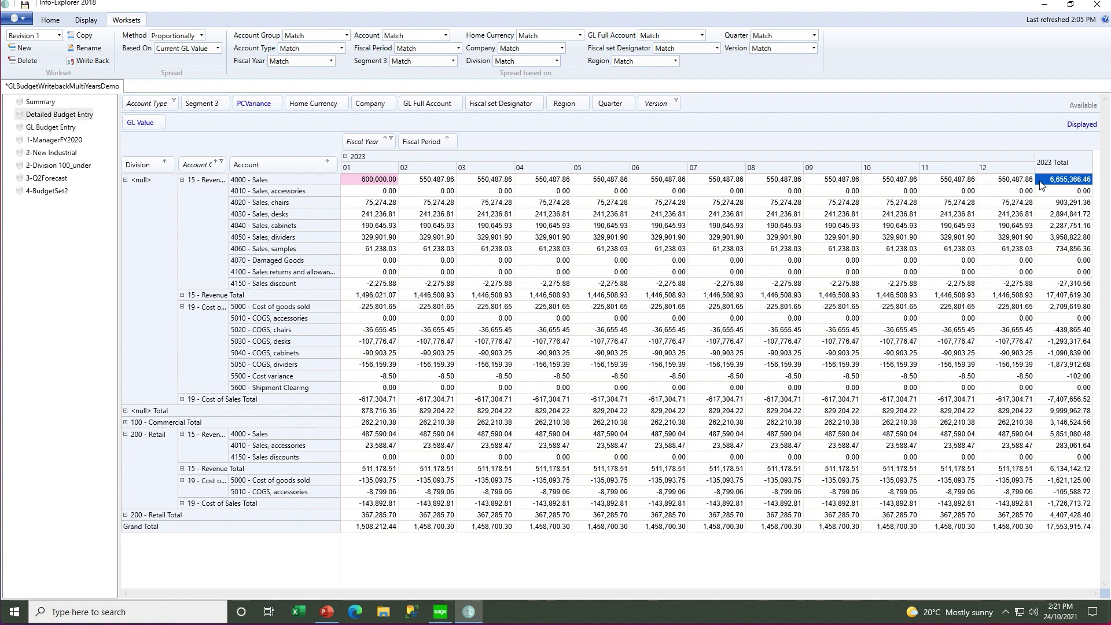
pyautogui.click(764, 183)
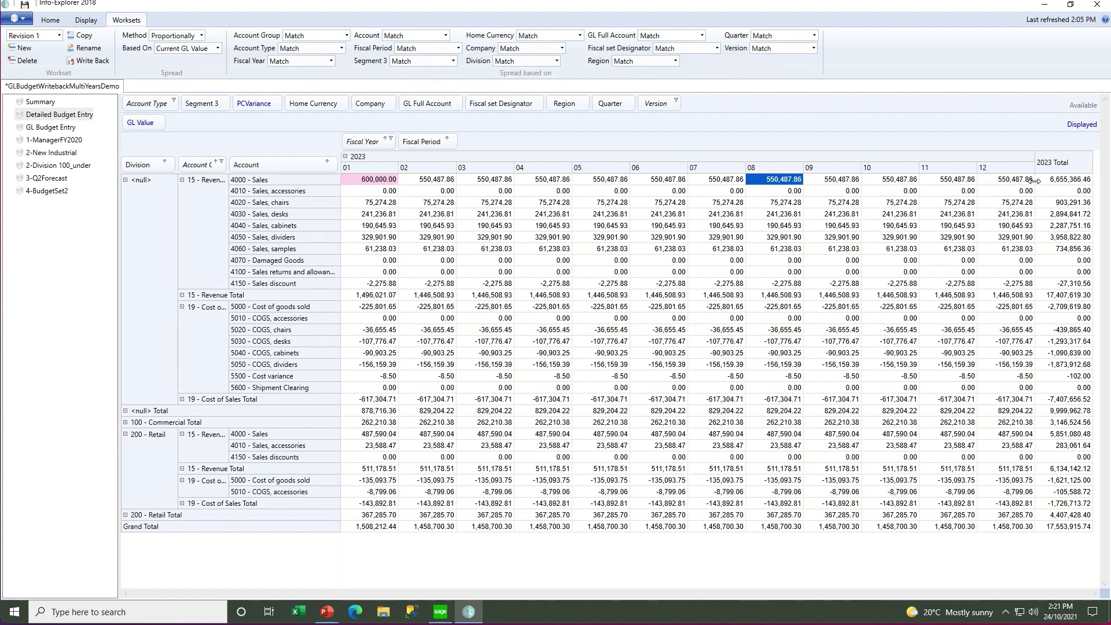
pyautogui.click(1048, 181)
pyautogui.click(1048, 180)
pyautogui.write('8000')
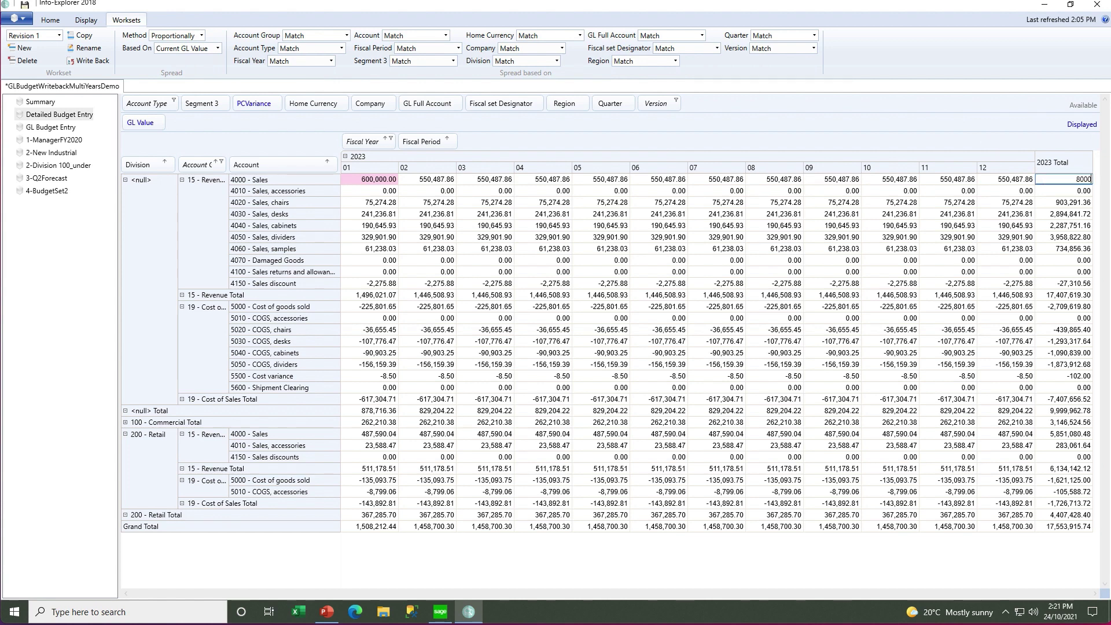
pyautogui.write('000')
pyautogui.press('Return')
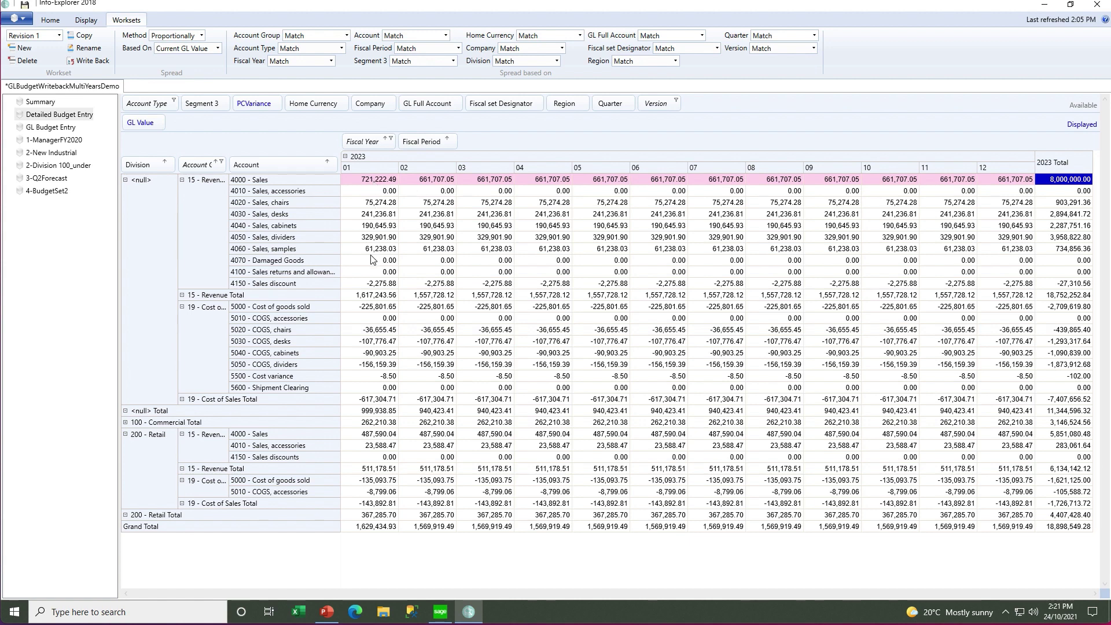
# Step: Set the Grand Total for 2023 to 19000000, spread proportionally over all divisions and accounts
pyautogui.click(1049, 527)
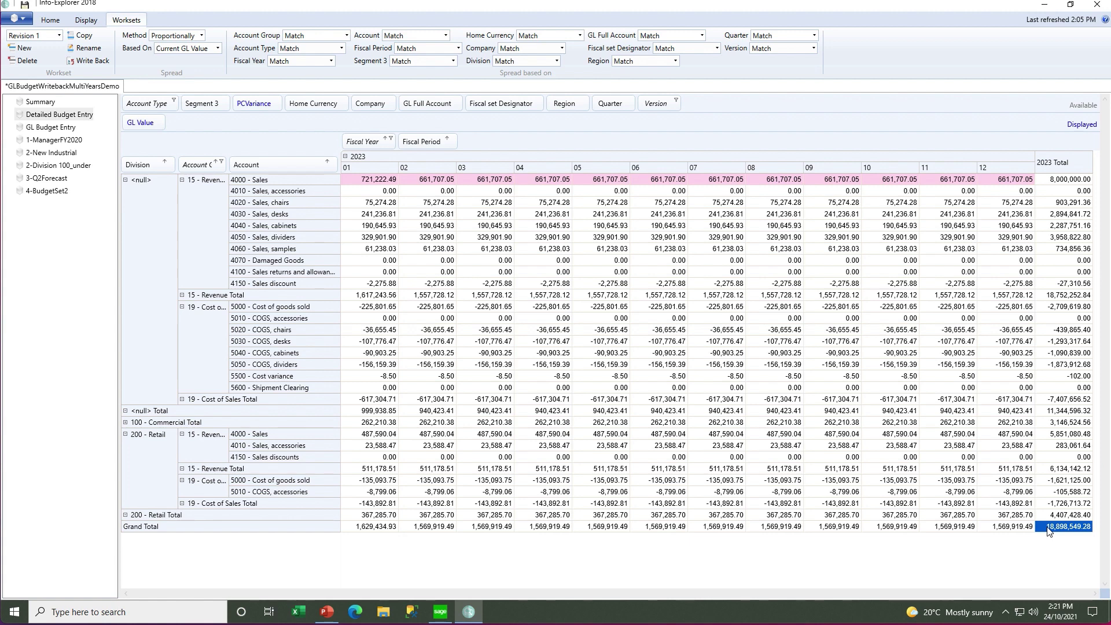
pyautogui.write('19000000')
pyautogui.press('Return')
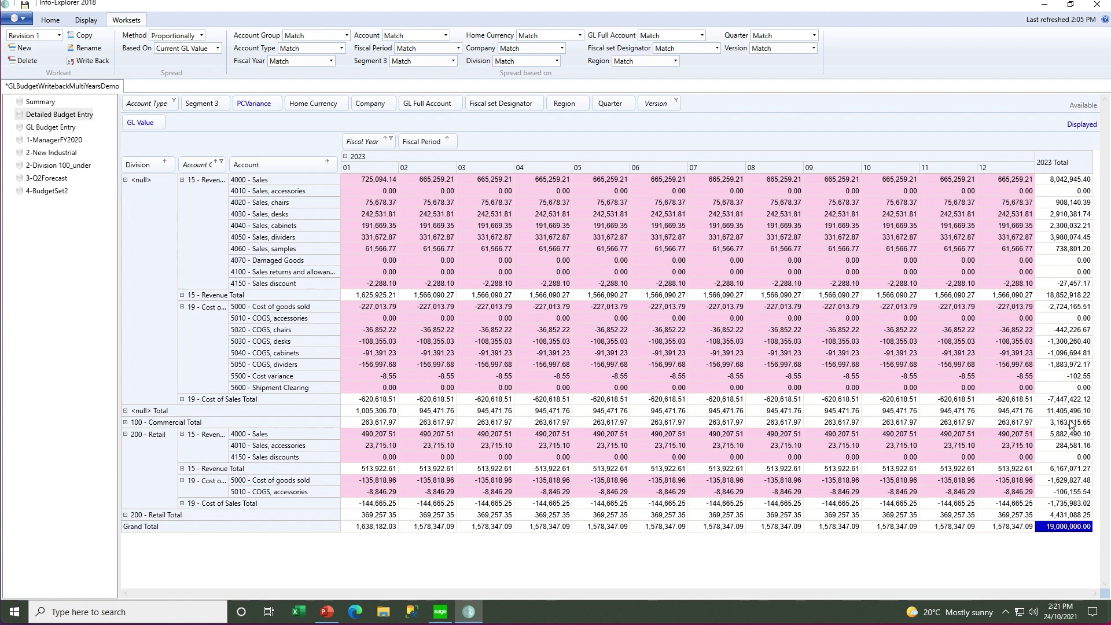
pyautogui.click(1064, 425)
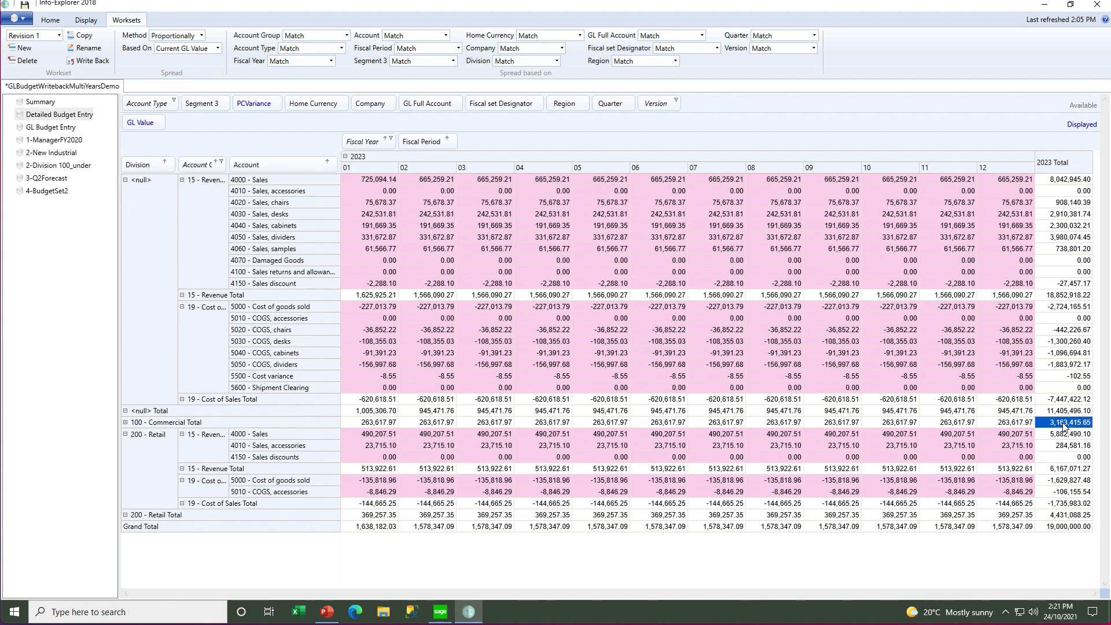
pyautogui.click(1054, 528)
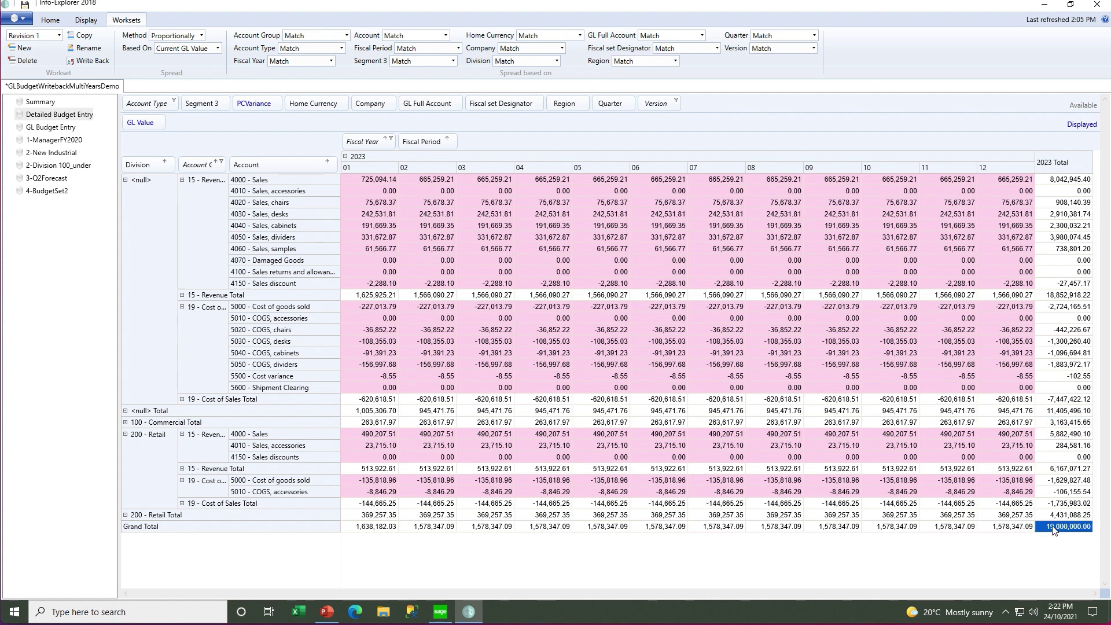
# Step: Expand the 100 - Commercial division to its accounts and save the GLBudgetWritebackMultiYearsDemo cube
pyautogui.click(125, 424)
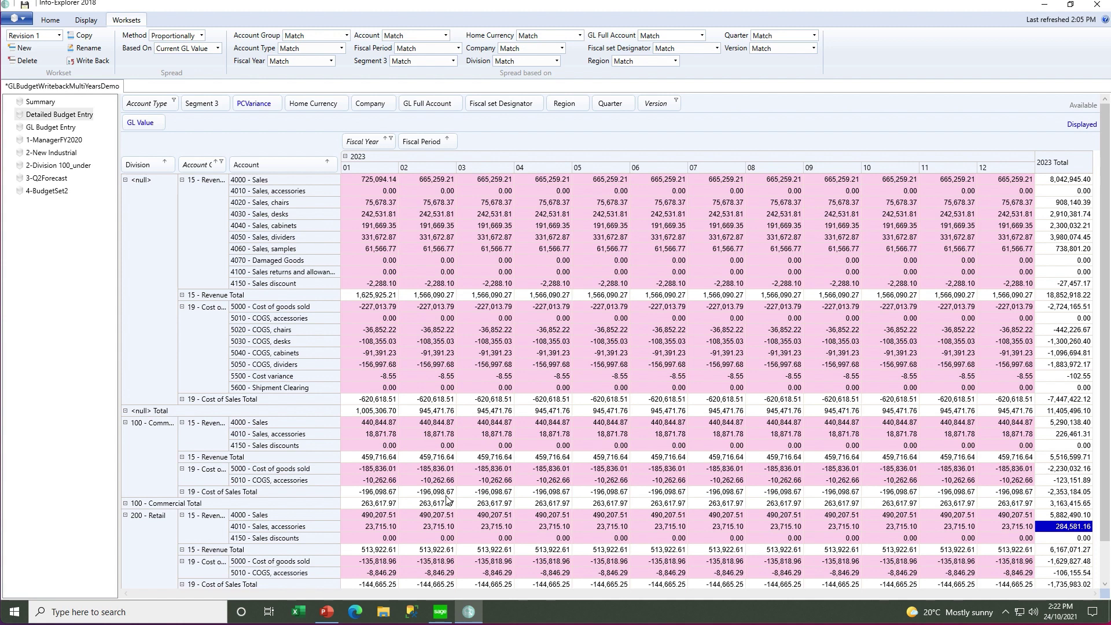
pyautogui.scroll(-1, 446, 500)
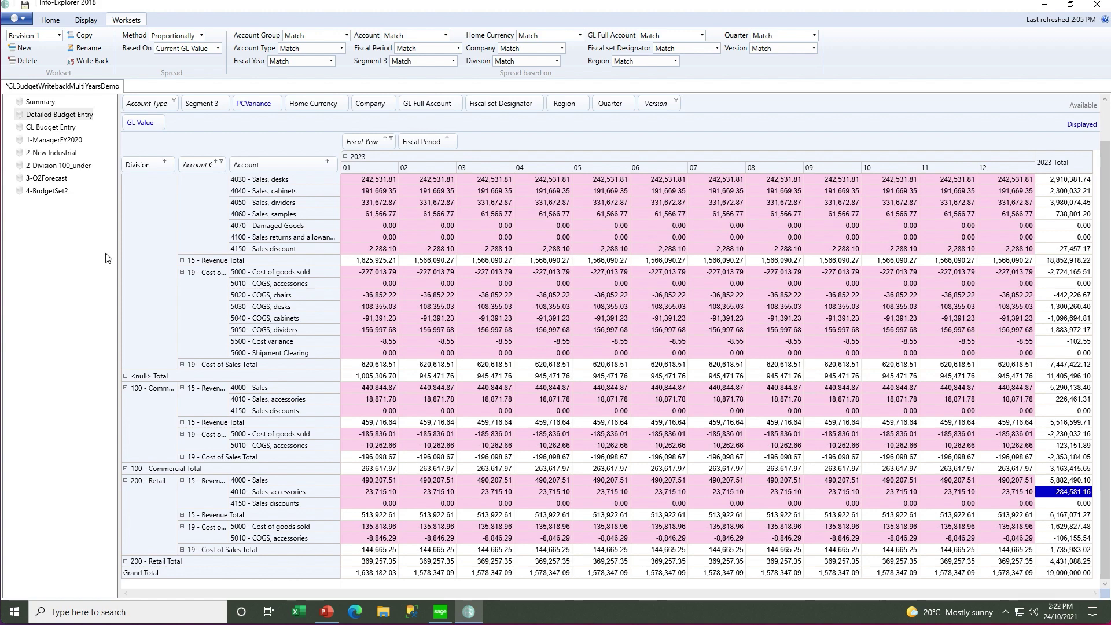
pyautogui.click(26, 7)
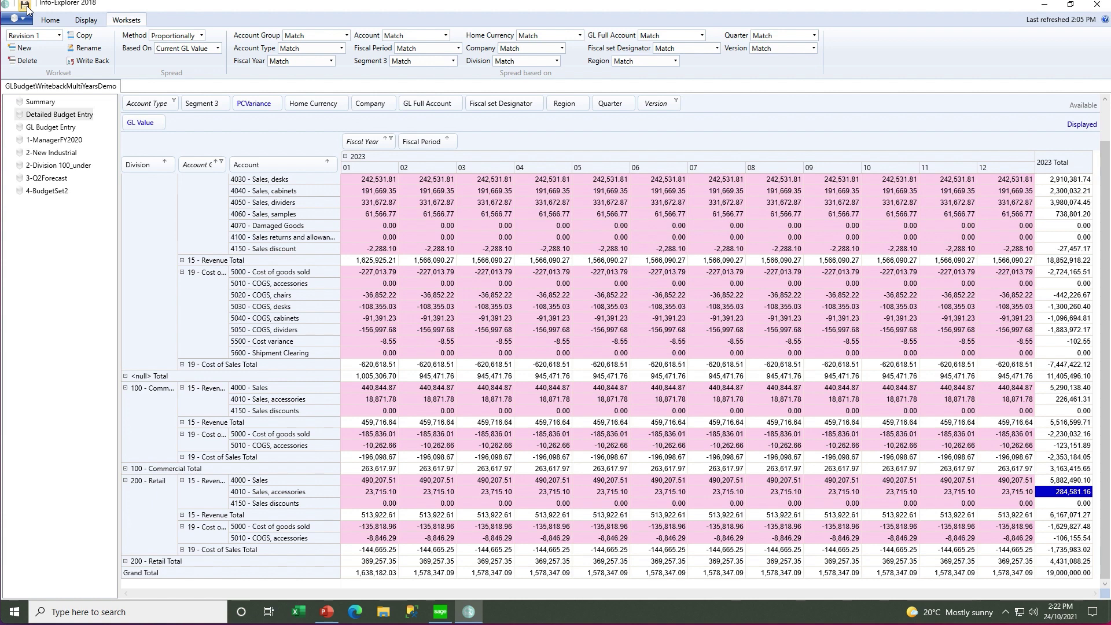
# Step: Write the workset back to the GL budget with fiscal year 2023, budget set 1 and GL budget write-back set to Y
pyautogui.click(83, 63)
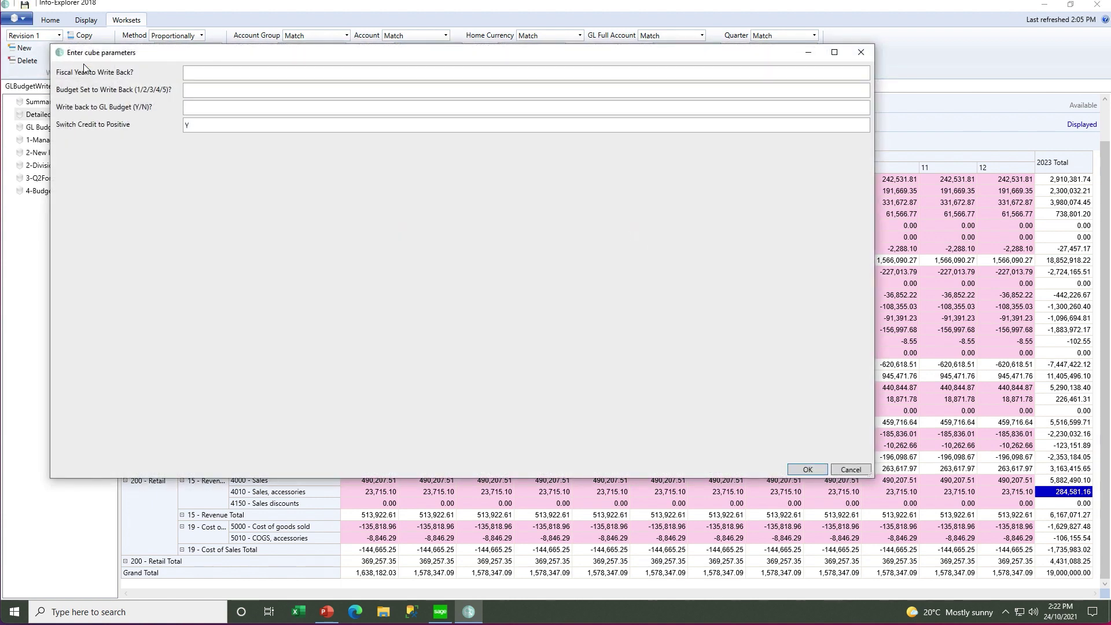
pyautogui.click(197, 76)
pyautogui.write('2023')
pyautogui.press('Tab')
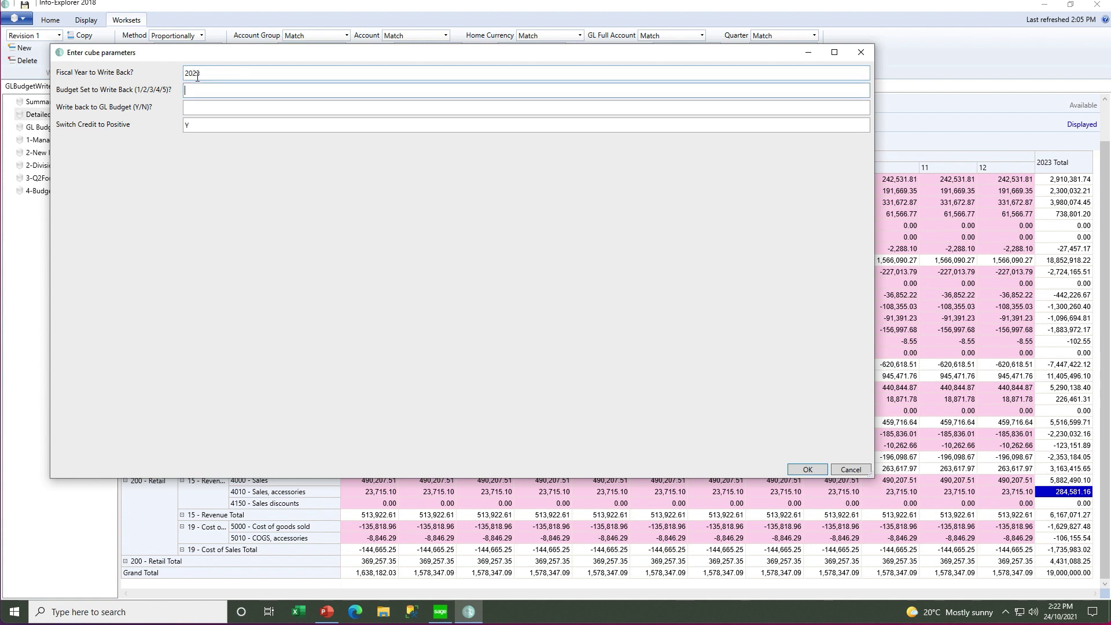
pyautogui.write('1')
pyautogui.press('Tab')
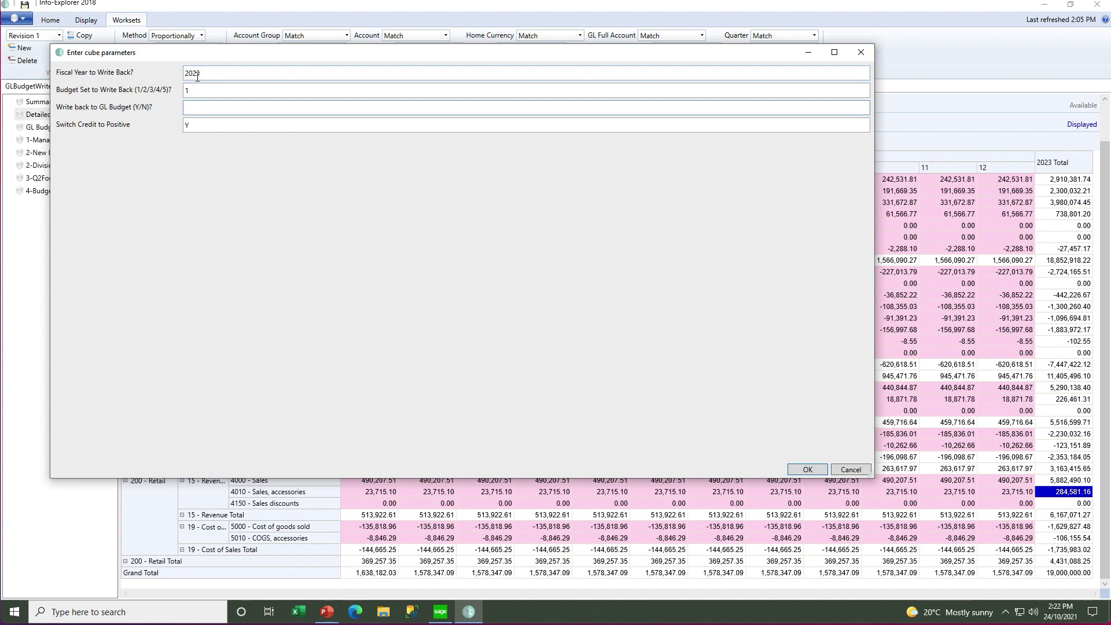
pyautogui.press('Tab')
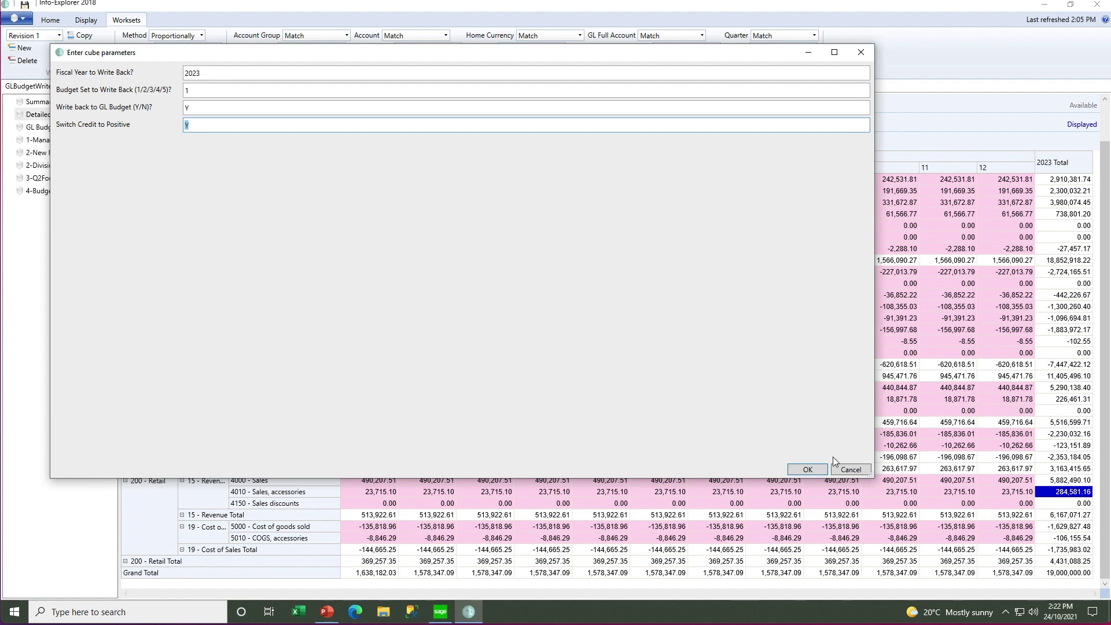
pyautogui.click(795, 471)
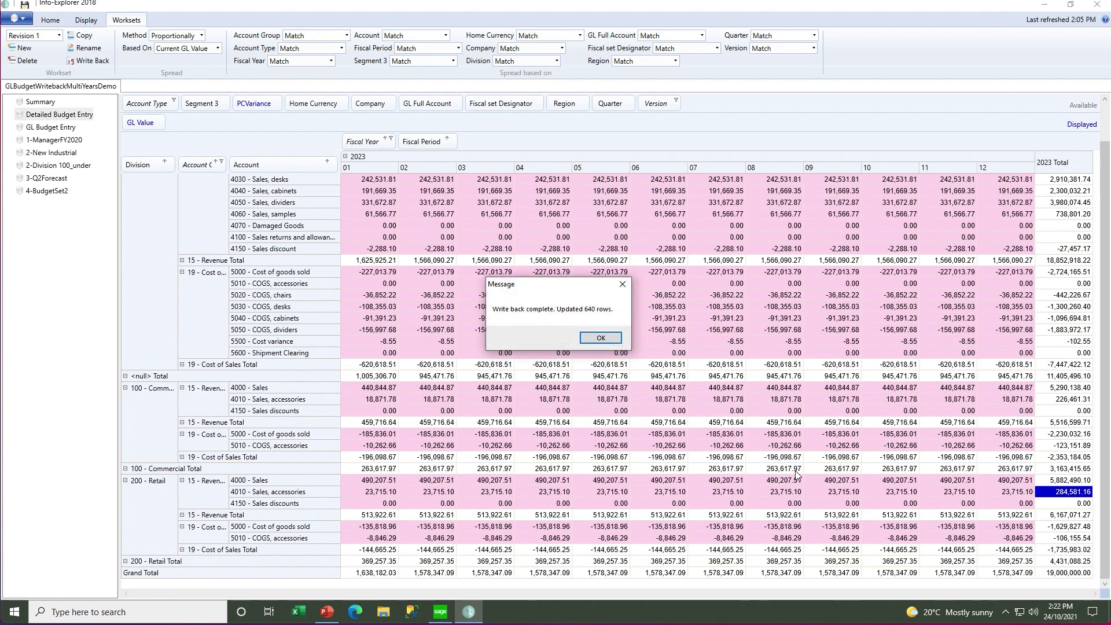
pyautogui.click(598, 341)
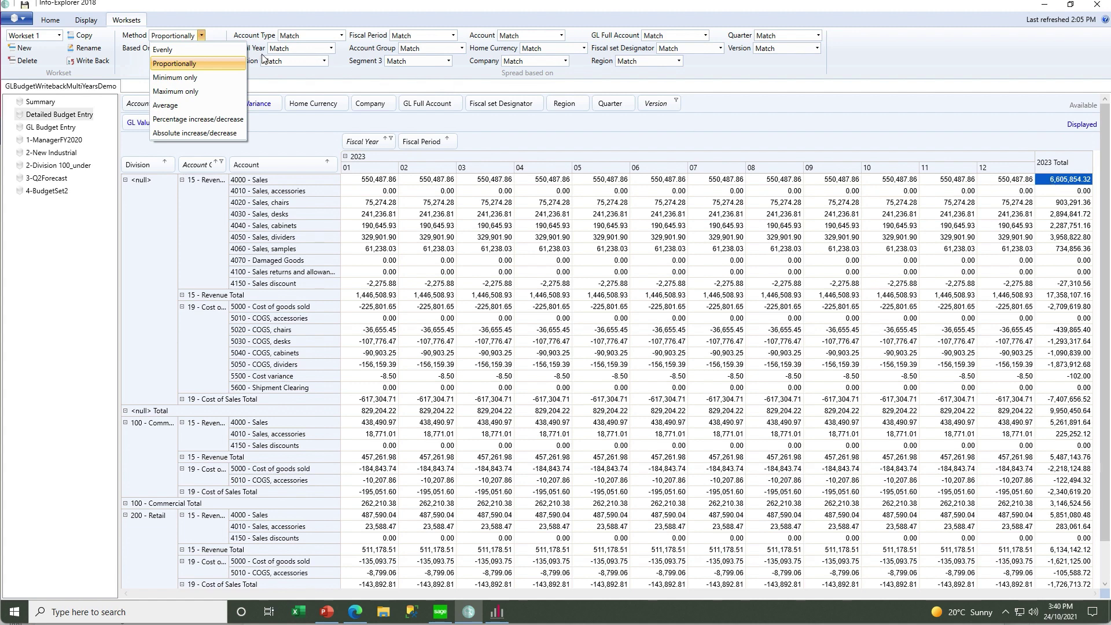
# Step: Using the Percentage increase/decrease spread method, raise the <null> division's 4000 - Sales 2023 Total by 10 percent
pyautogui.click(190, 119)
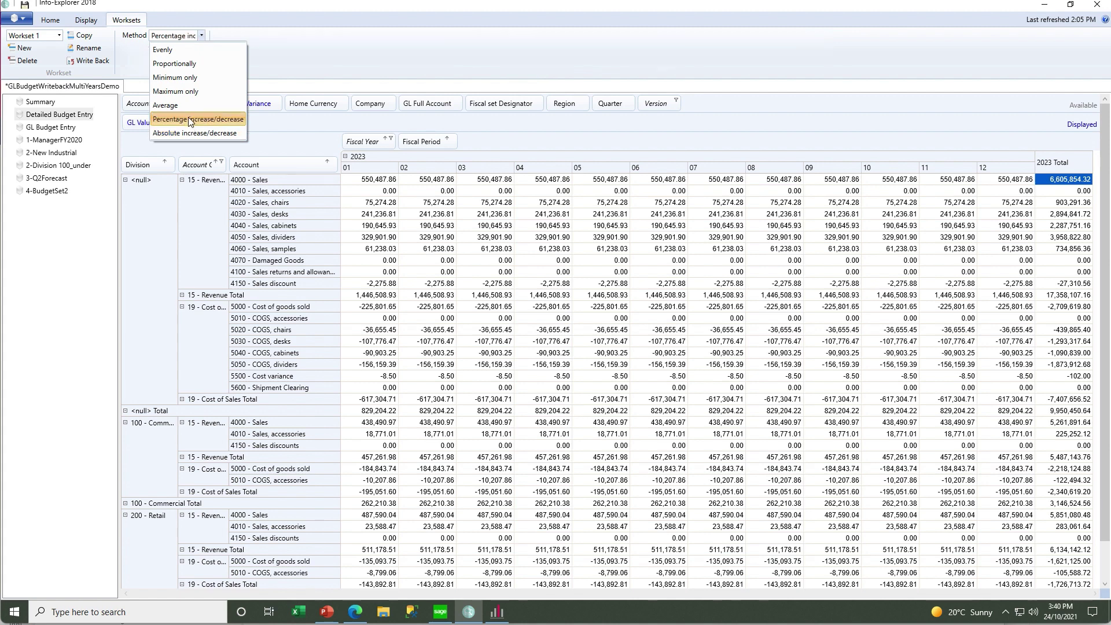
pyautogui.doubleClick(1045, 184)
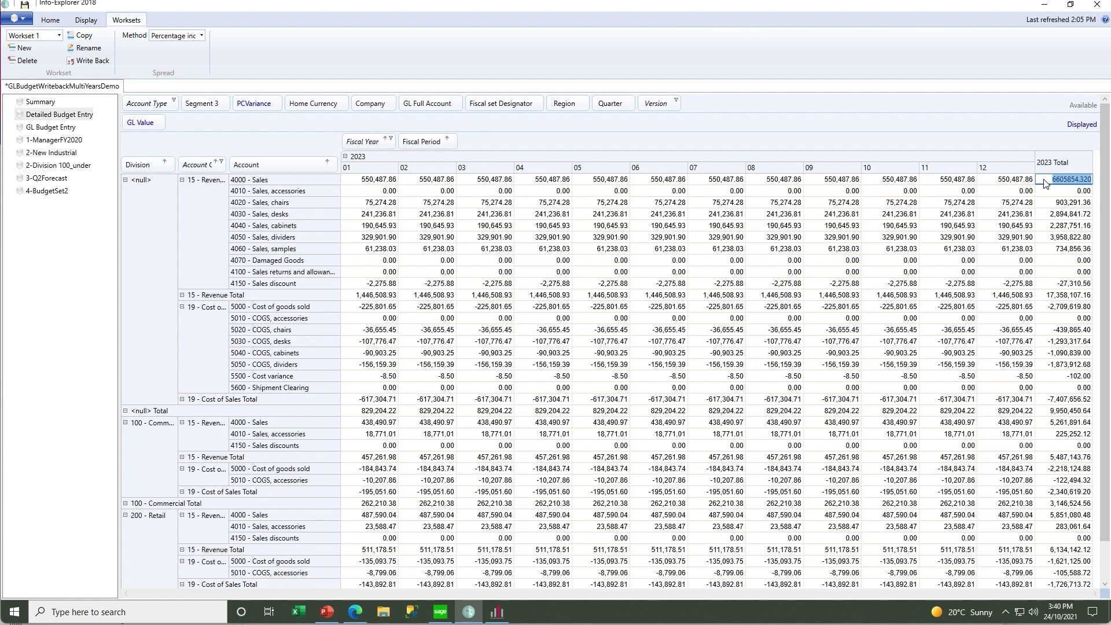
pyautogui.write('10')
pyautogui.press('Return')
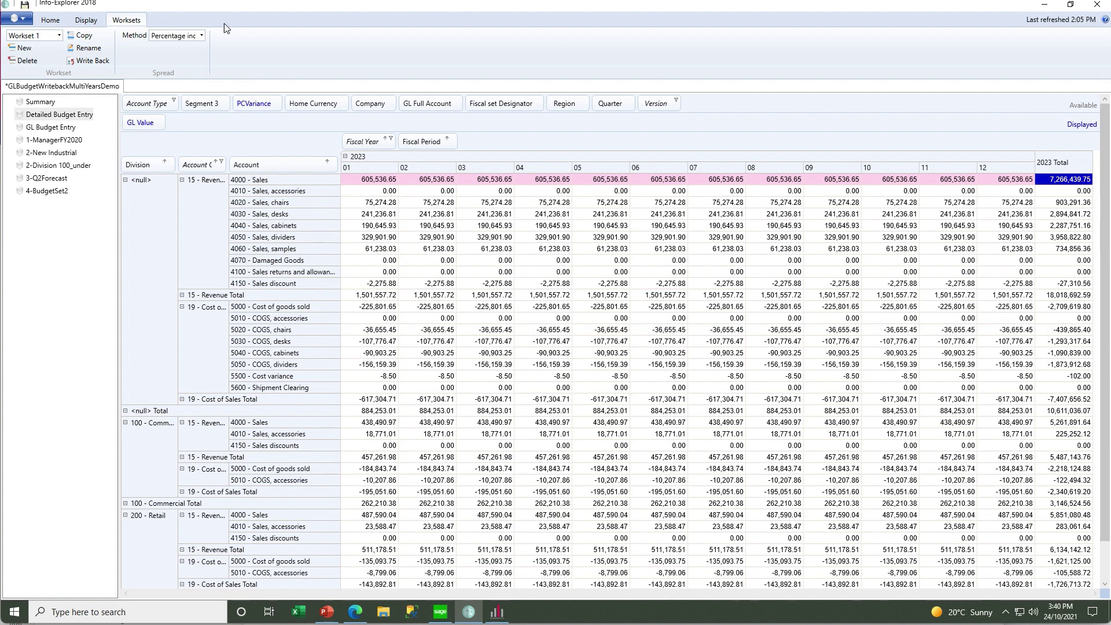
# Step: Using the Absolute increase/decrease spread method, add 500 to each period of 4000 - Sales in the <null> division through its 2023 Total
pyautogui.click(201, 36)
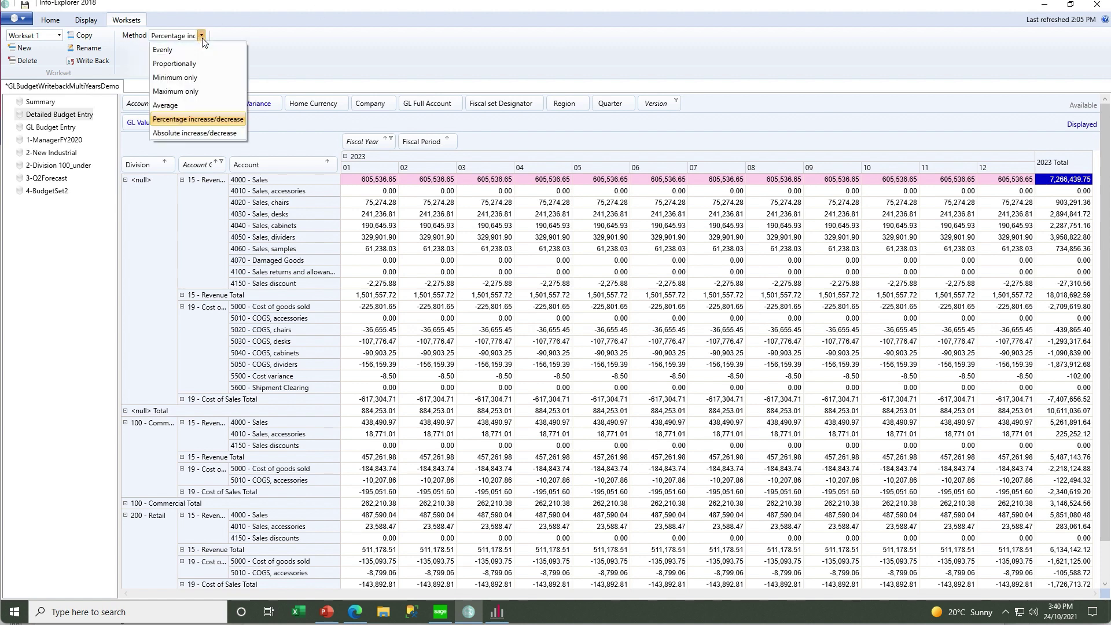
pyautogui.click(176, 134)
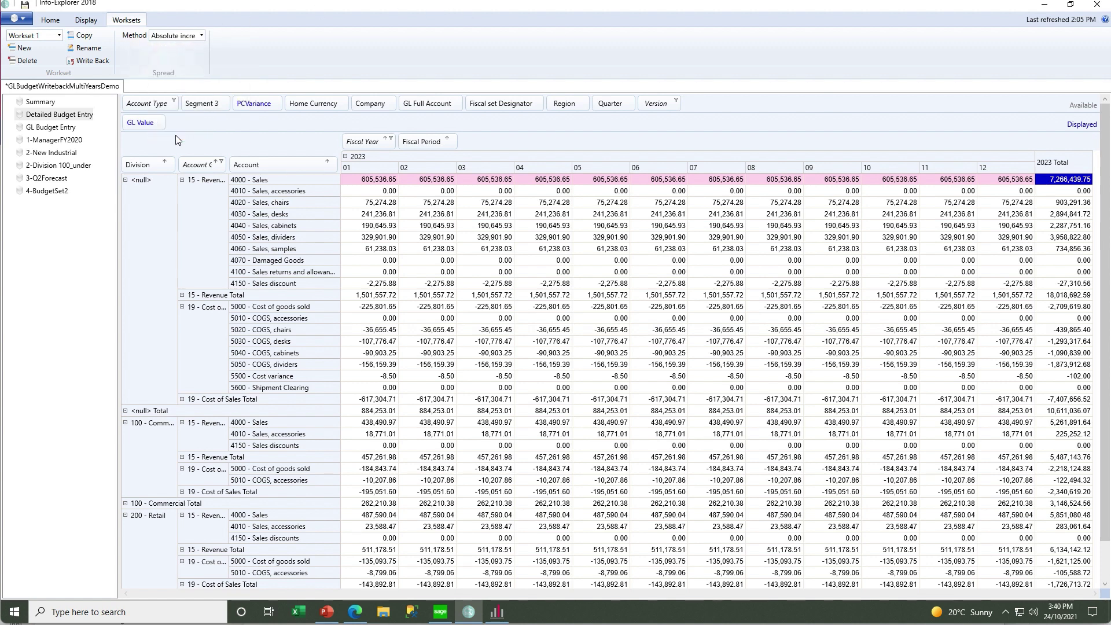
pyautogui.doubleClick(1051, 181)
pyautogui.write('500')
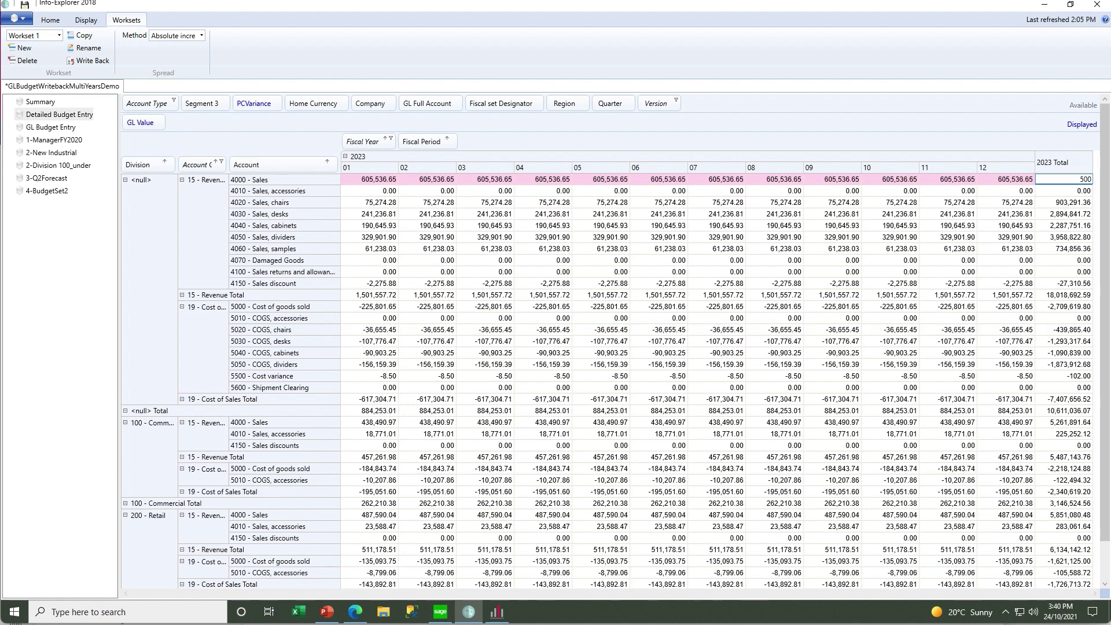
pyautogui.press('Return')
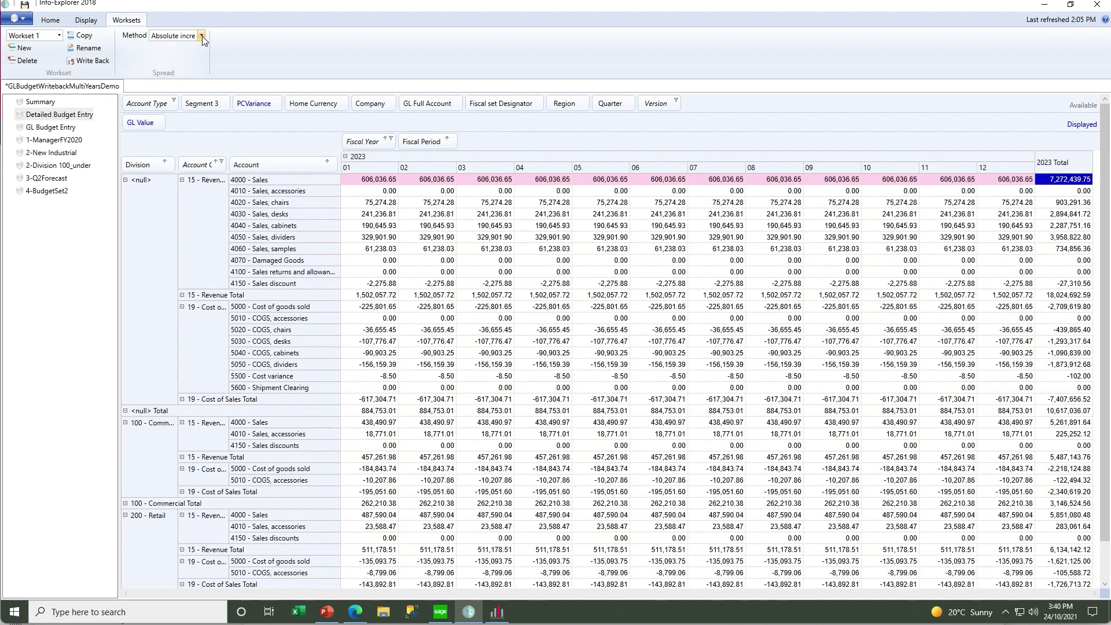
pyautogui.click(202, 35)
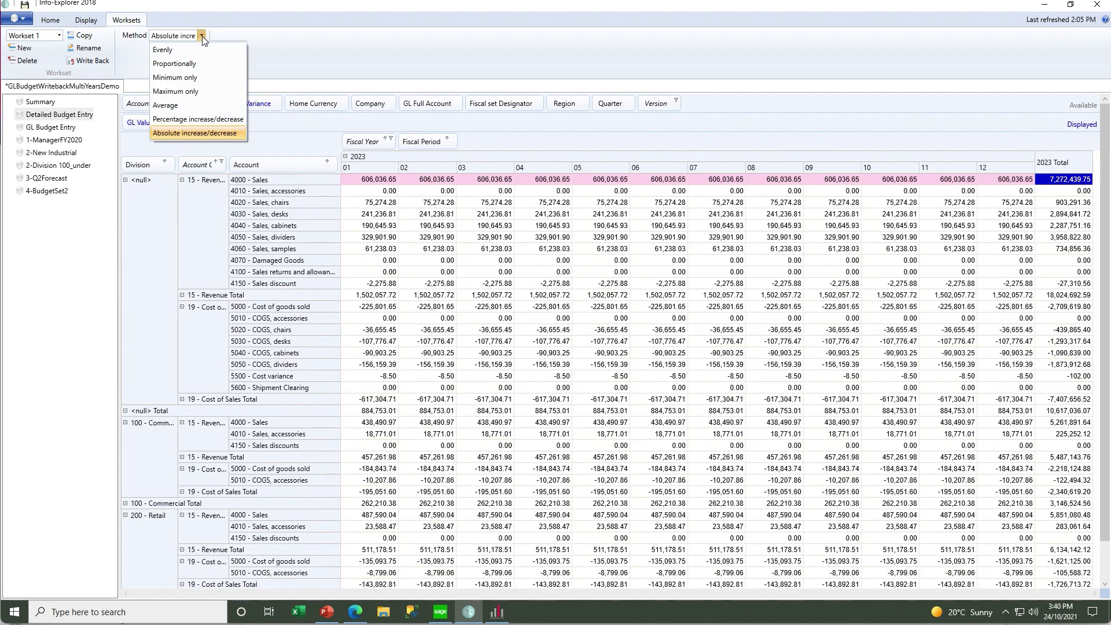
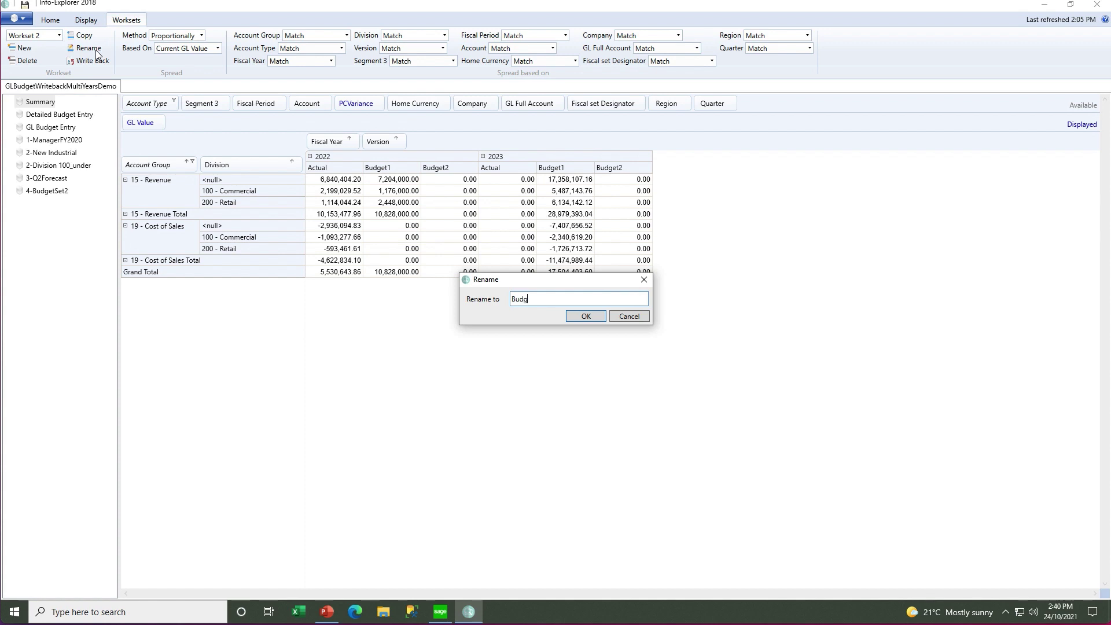
# Step: Rename the Summary view's workset as Budget 2
pyautogui.write('2')
pyautogui.press('Return')
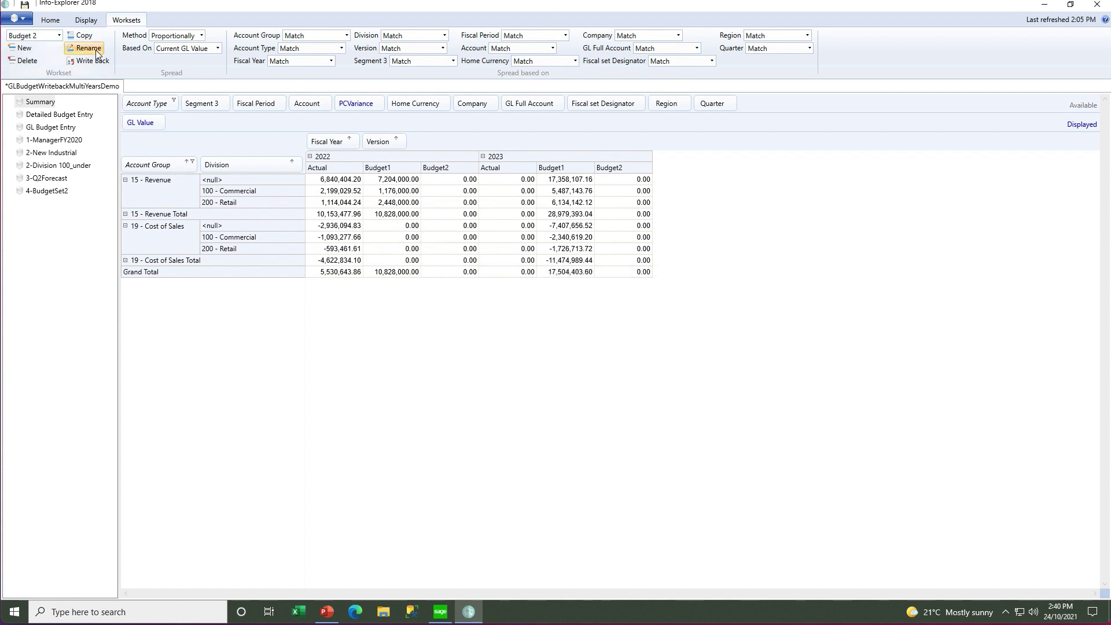
# Step: In the GL Budget Entry view, filter Fiscal Period to show only periods 01, 02 and 03
pyautogui.click(56, 131)
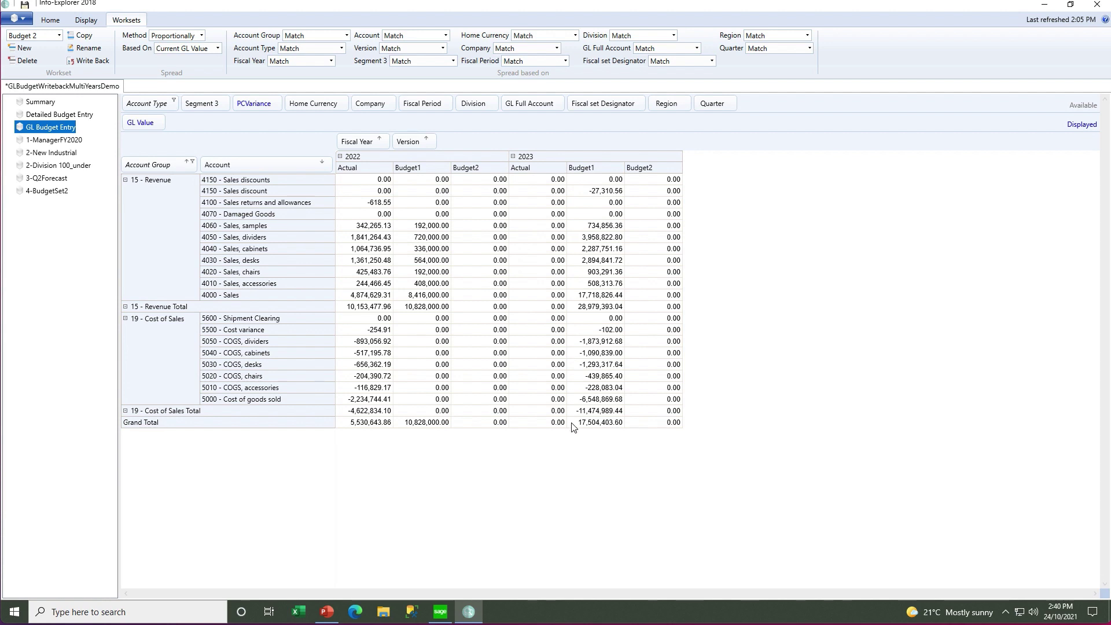
pyautogui.click(448, 102)
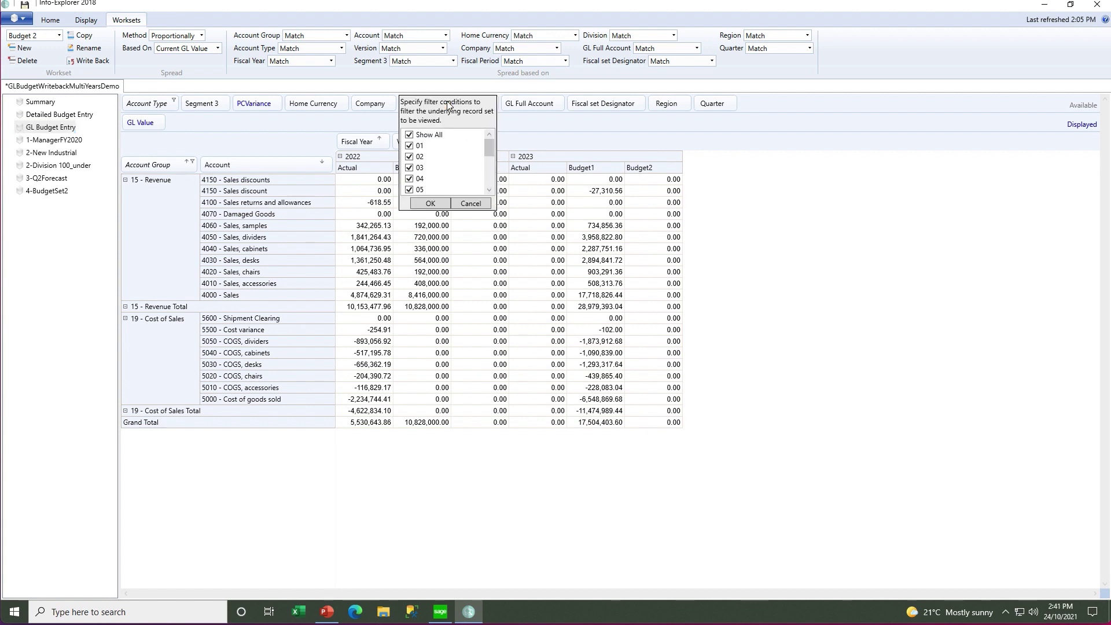
pyautogui.click(411, 136)
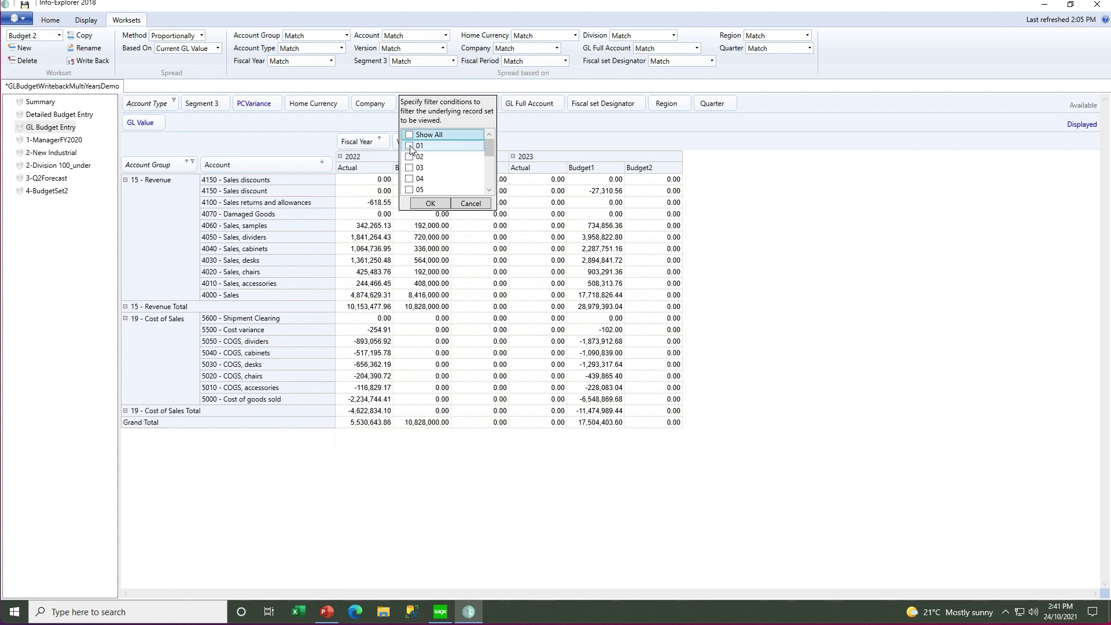
pyautogui.click(411, 147)
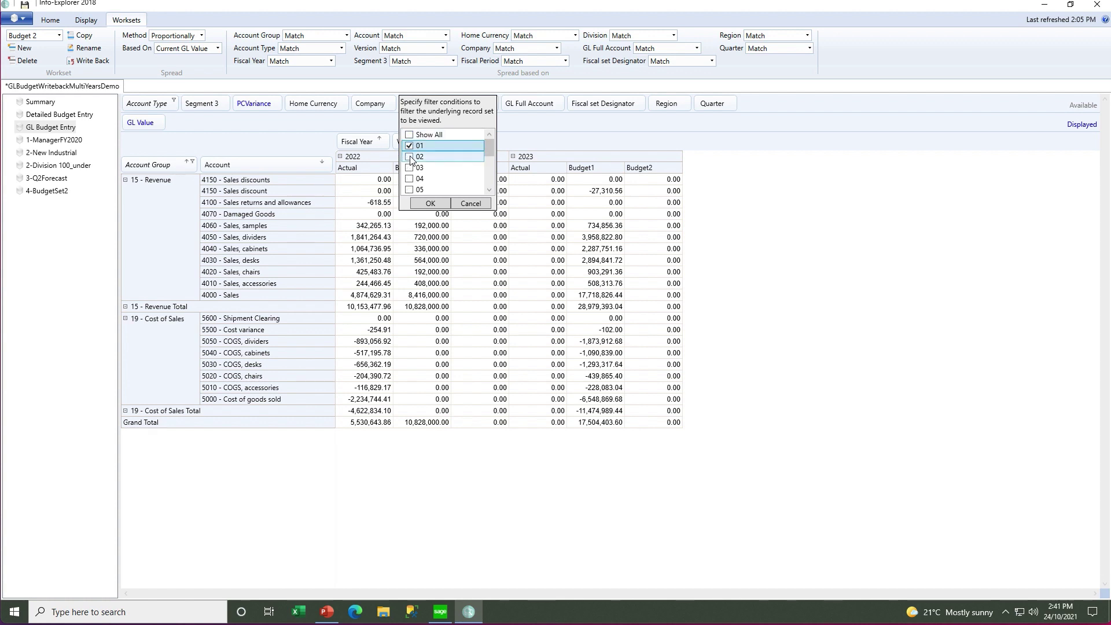
pyautogui.click(412, 158)
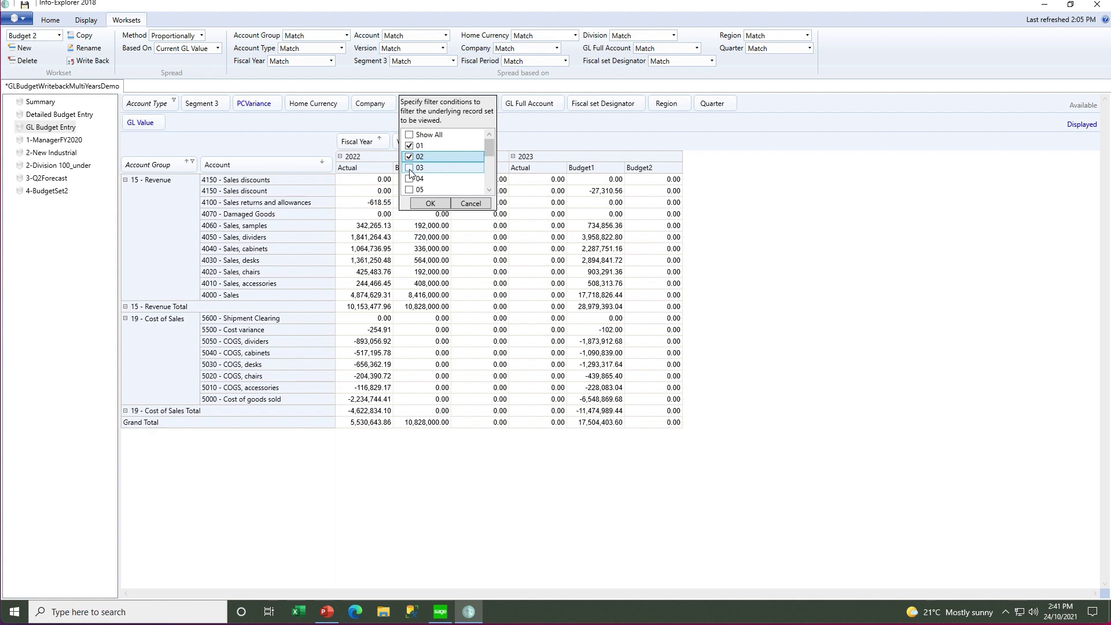
pyautogui.click(429, 204)
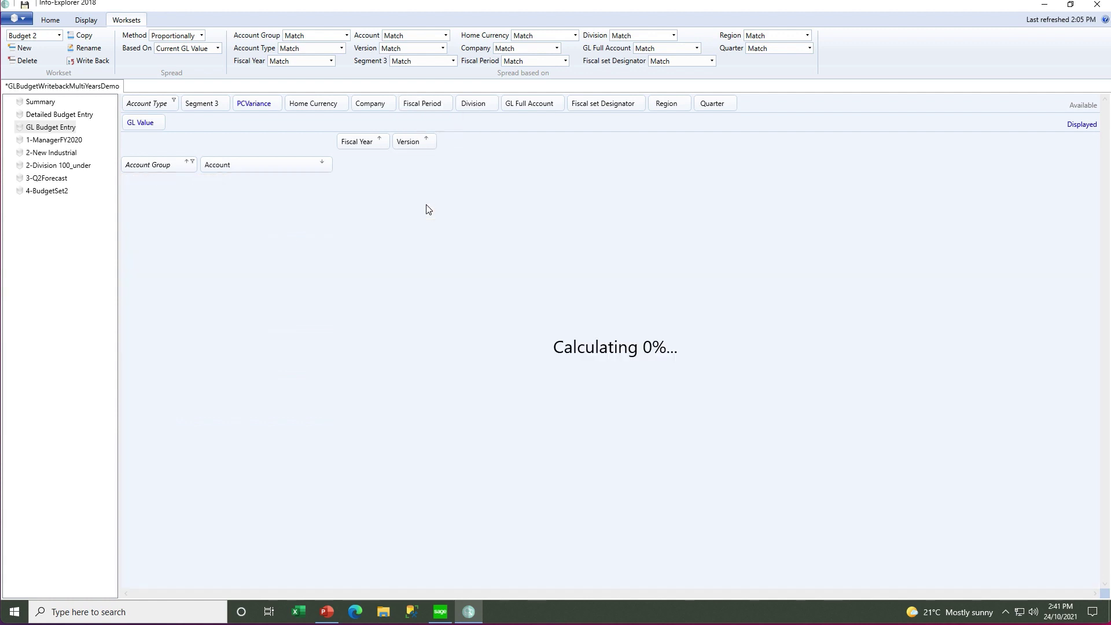
# Step: Base the spread for the 2023 Budget2 Grand Total on Fiscal Year 2022, Fiscal set Designator A and Version Actual
pyautogui.click(363, 424)
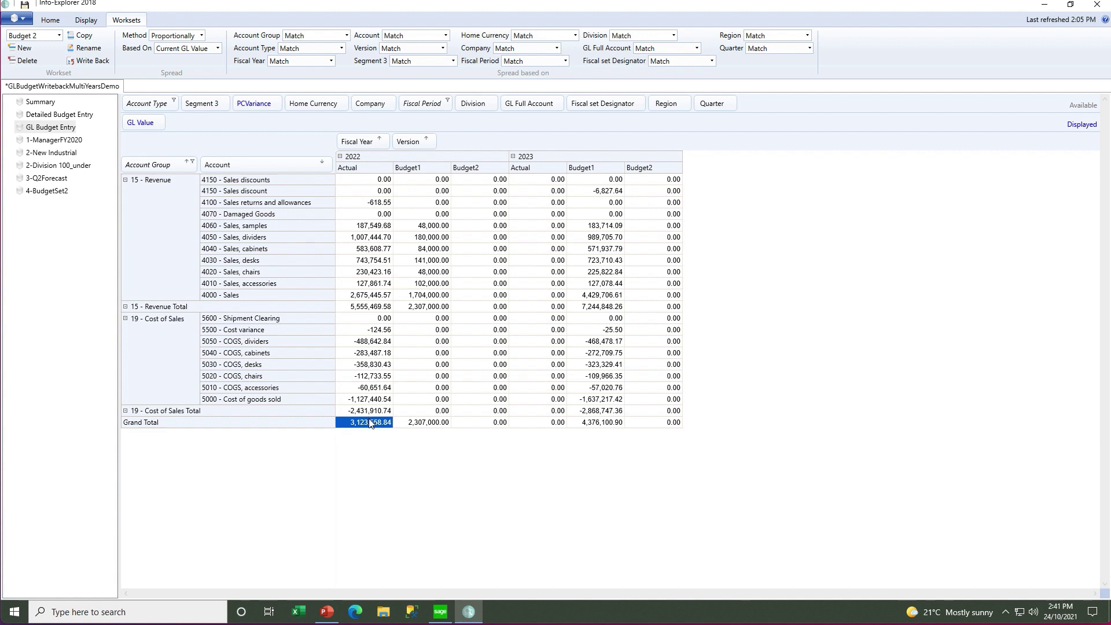
pyautogui.click(658, 423)
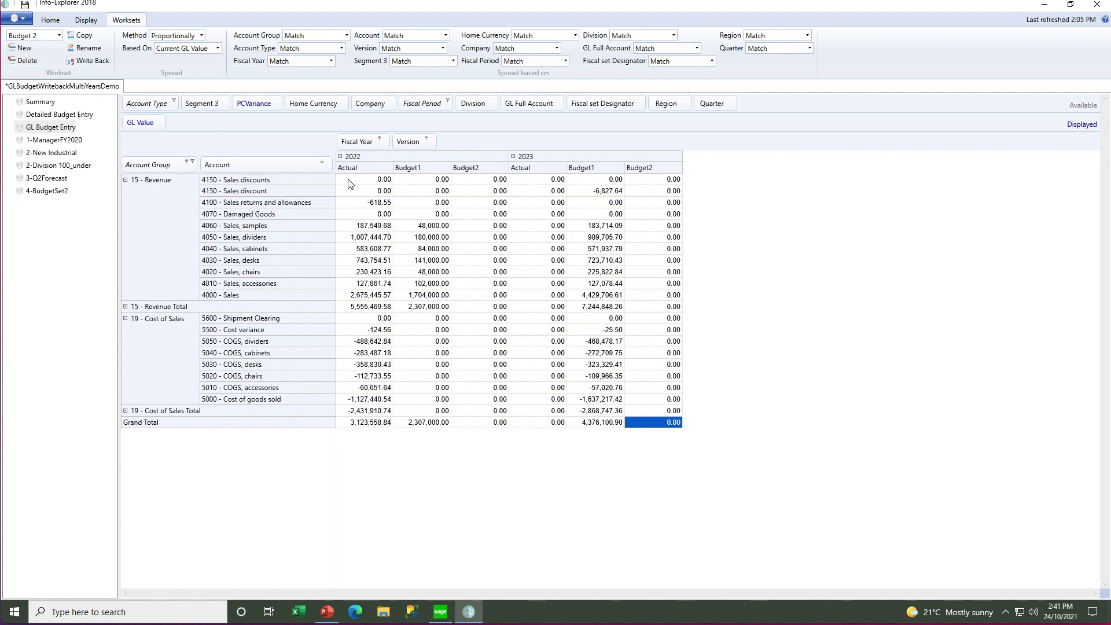
pyautogui.click(331, 61)
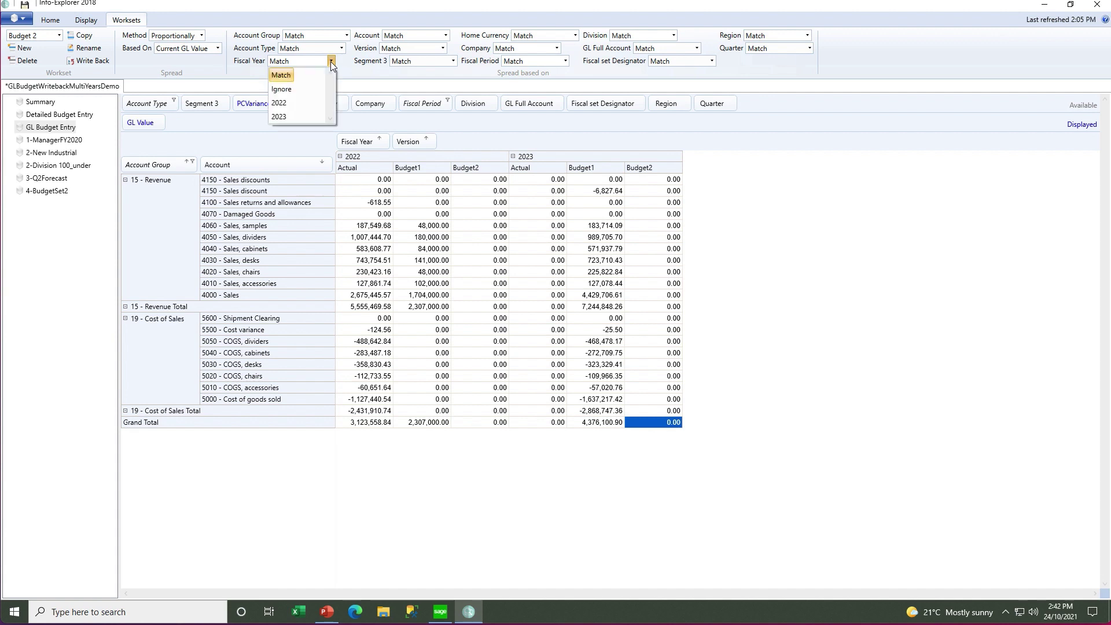
pyautogui.click(293, 108)
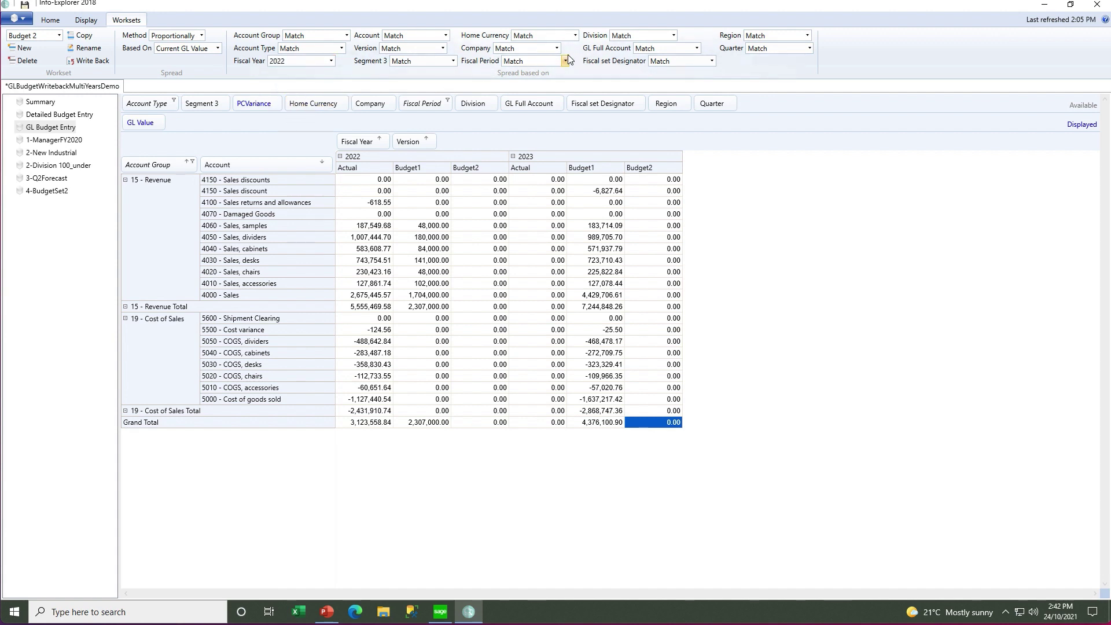
pyautogui.click(712, 61)
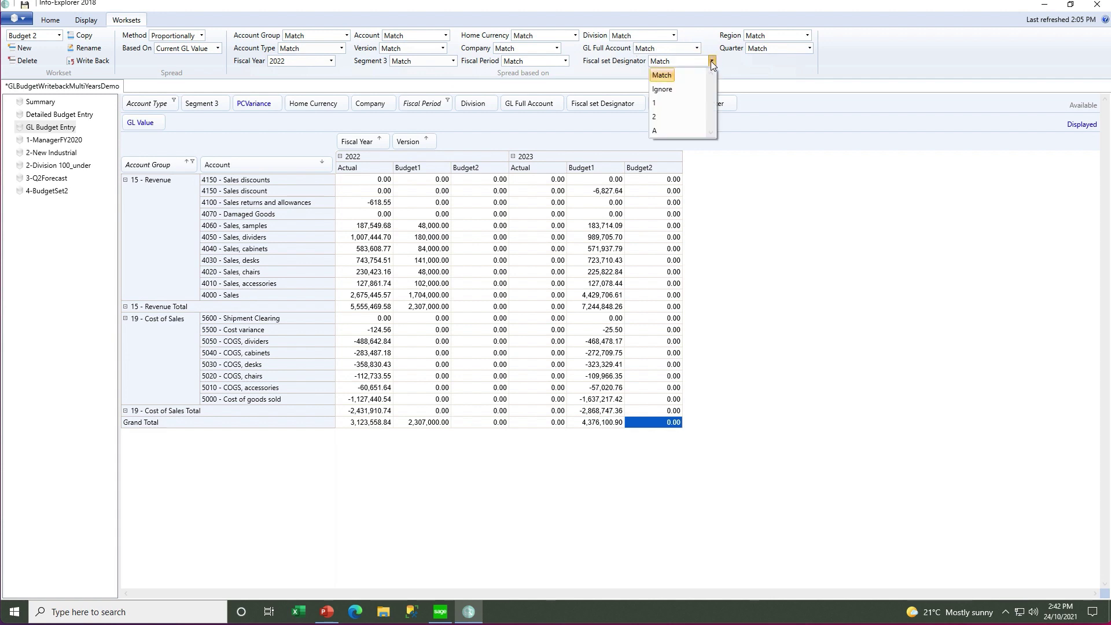
pyautogui.click(661, 131)
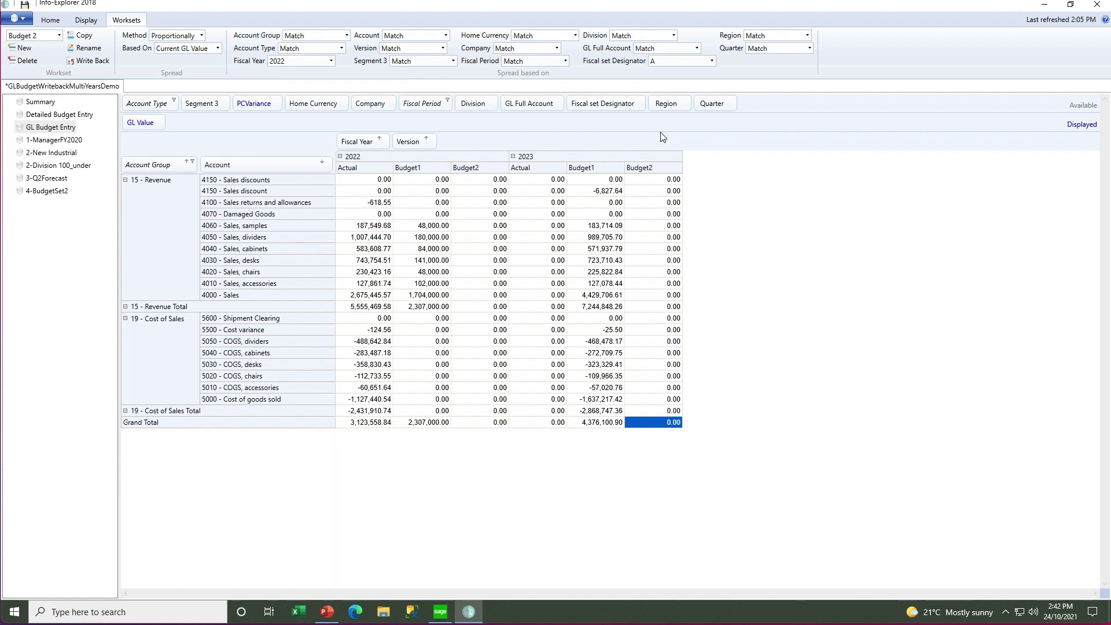
pyautogui.click(443, 49)
pyautogui.click(404, 91)
# Step: Set the 2023 Budget2 Grand Total to 3,123,558.84 to spread it proportionally across the accounts
pyautogui.doubleClick(644, 426)
pyautogui.write('3')
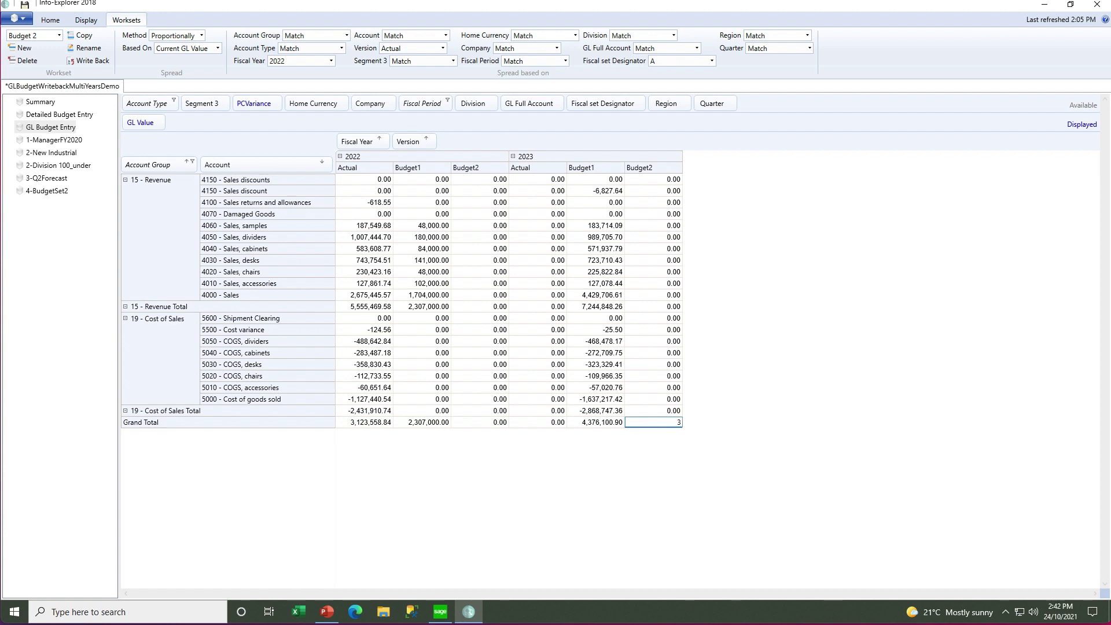
pyautogui.write(',123,')
pyautogui.write('558')
pyautogui.write('.8')
pyautogui.write('4')
pyautogui.press('Return')
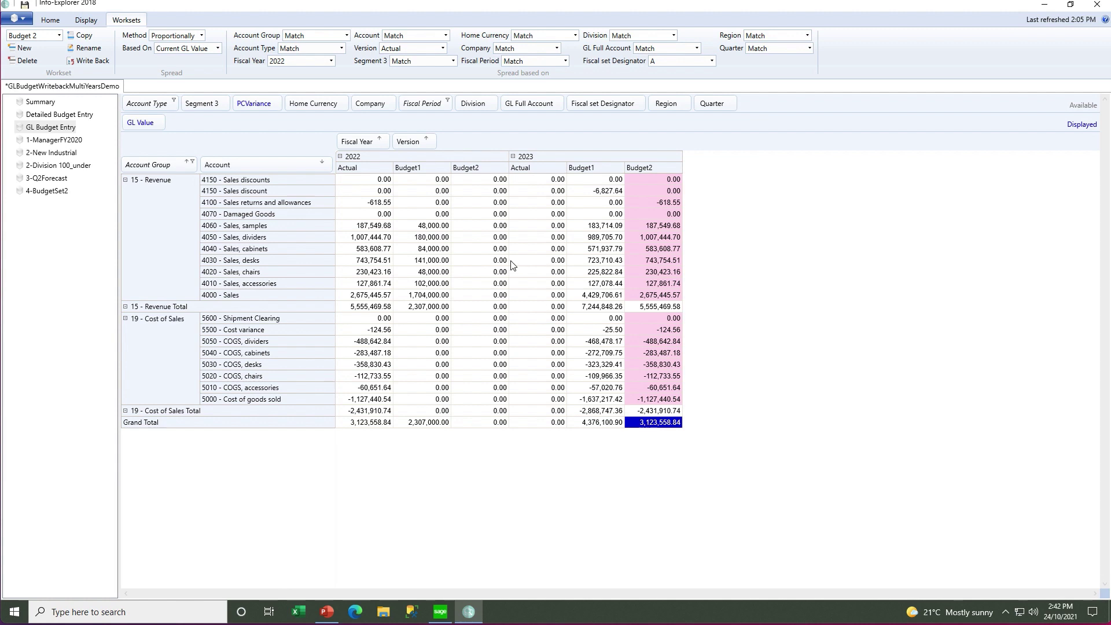
# Step: Change the Fiscal Period filter to include all periods except 01, 02 and 03
pyautogui.click(448, 104)
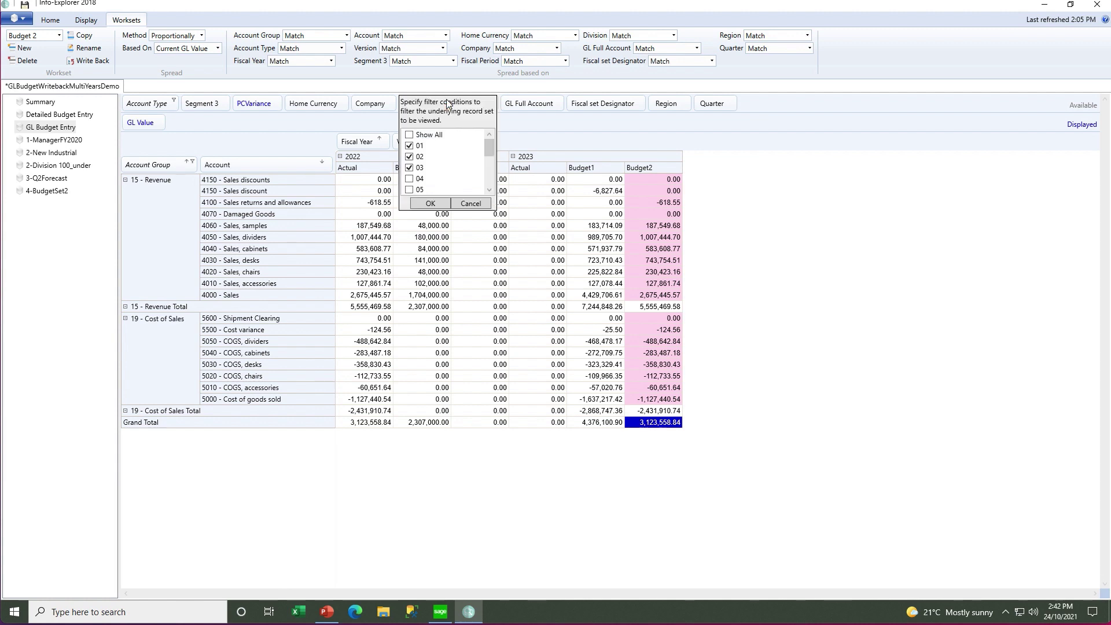
pyautogui.click(409, 135)
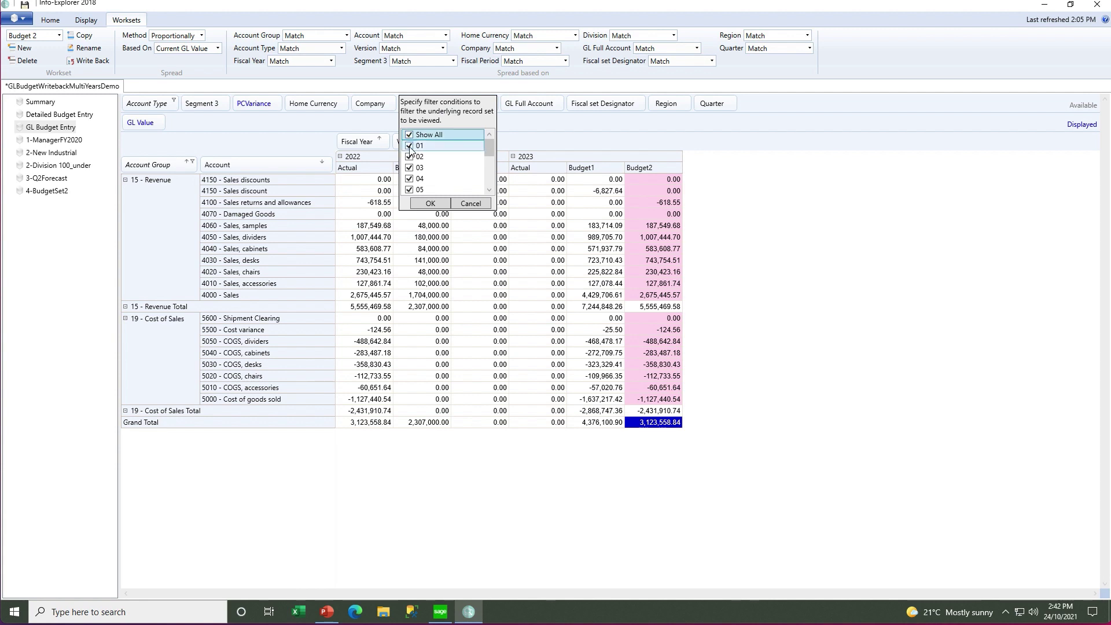
pyautogui.click(409, 145)
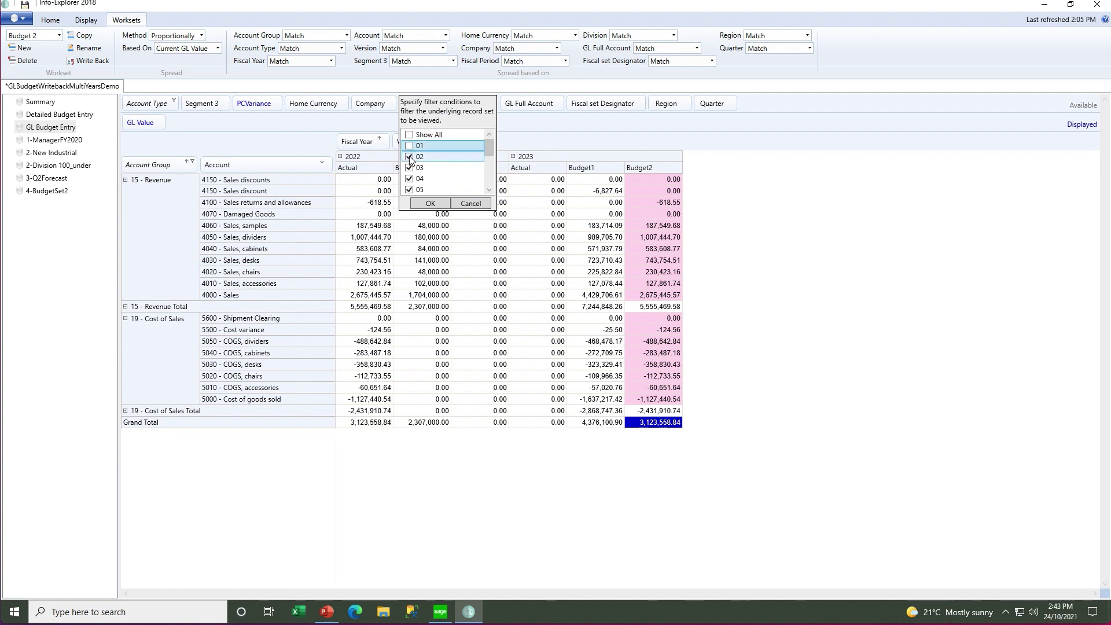
pyautogui.click(409, 158)
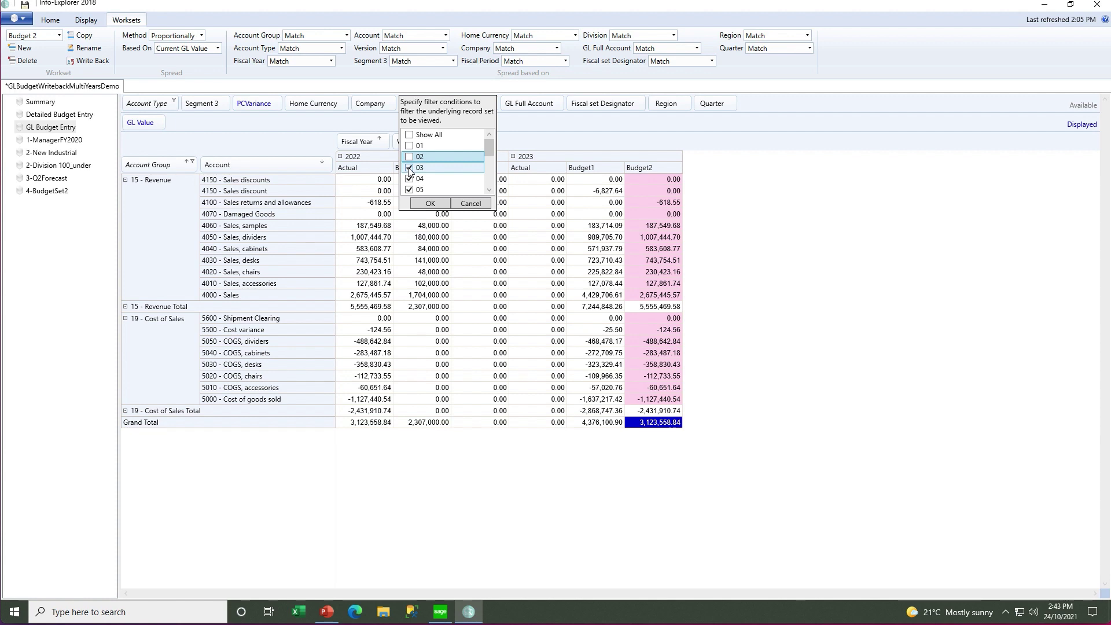
pyautogui.click(410, 168)
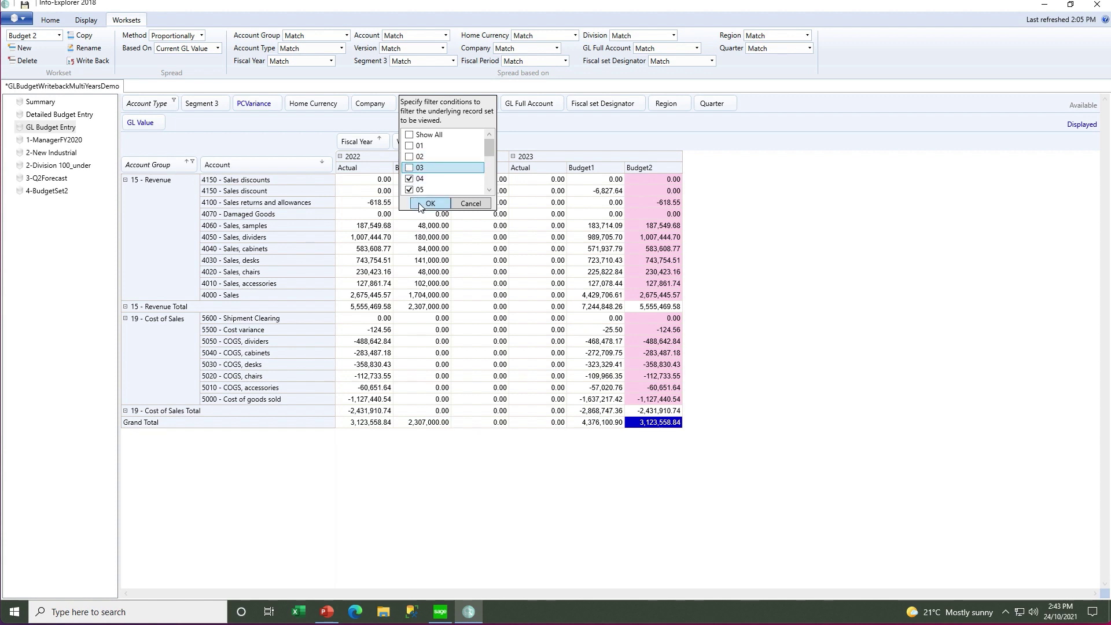
pyautogui.click(423, 204)
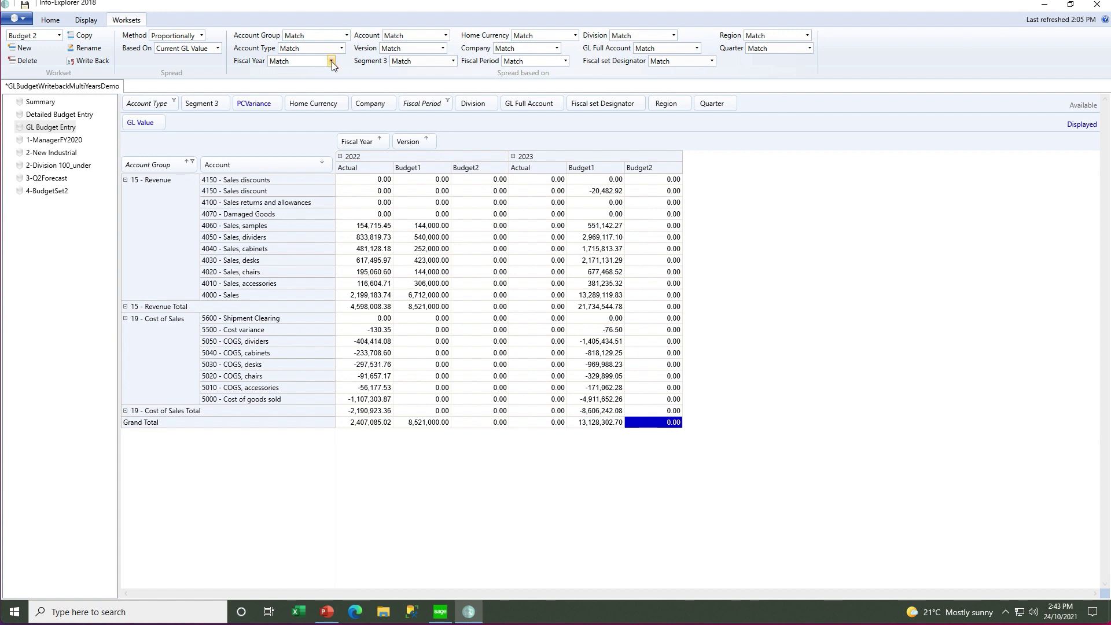
# Step: Base the spread on Version Budget1 and Fiscal set Designator 1
pyautogui.click(443, 49)
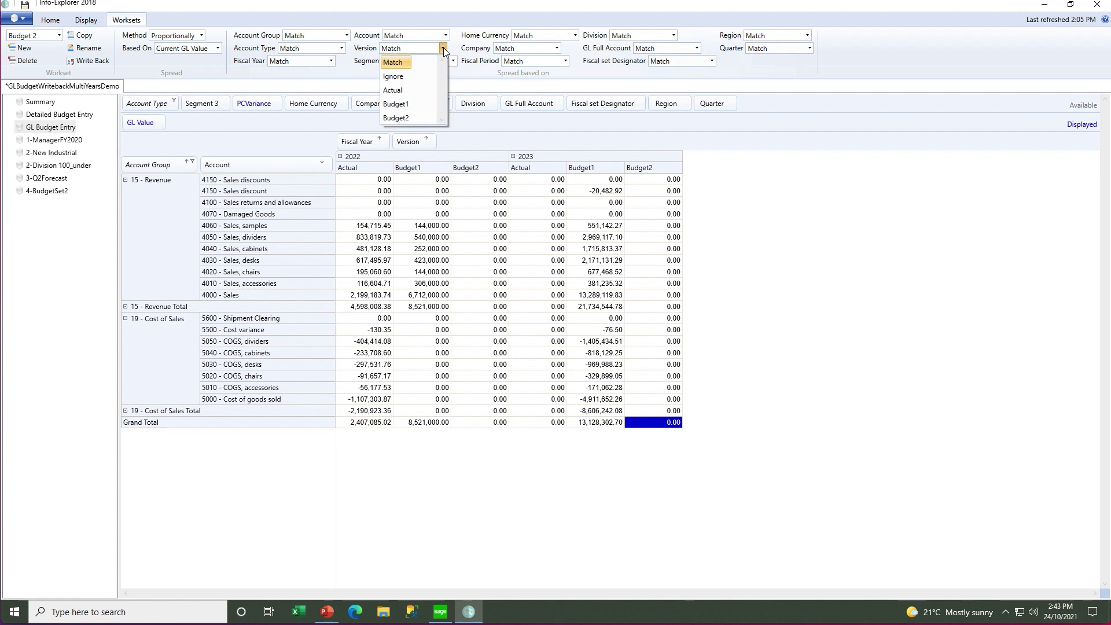
pyautogui.click(409, 103)
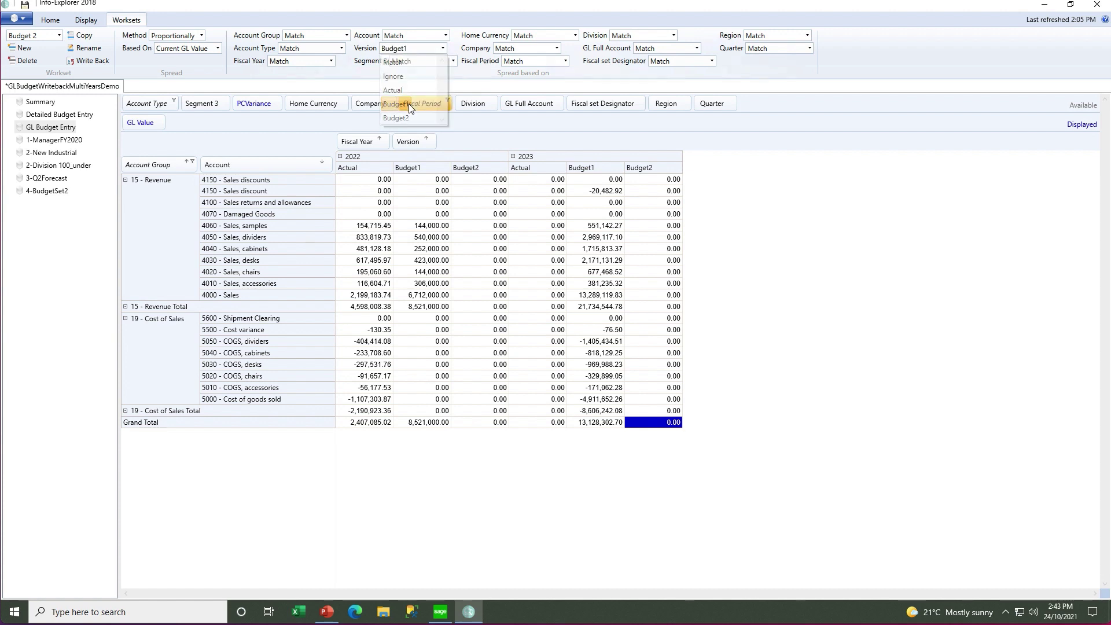
pyautogui.click(711, 61)
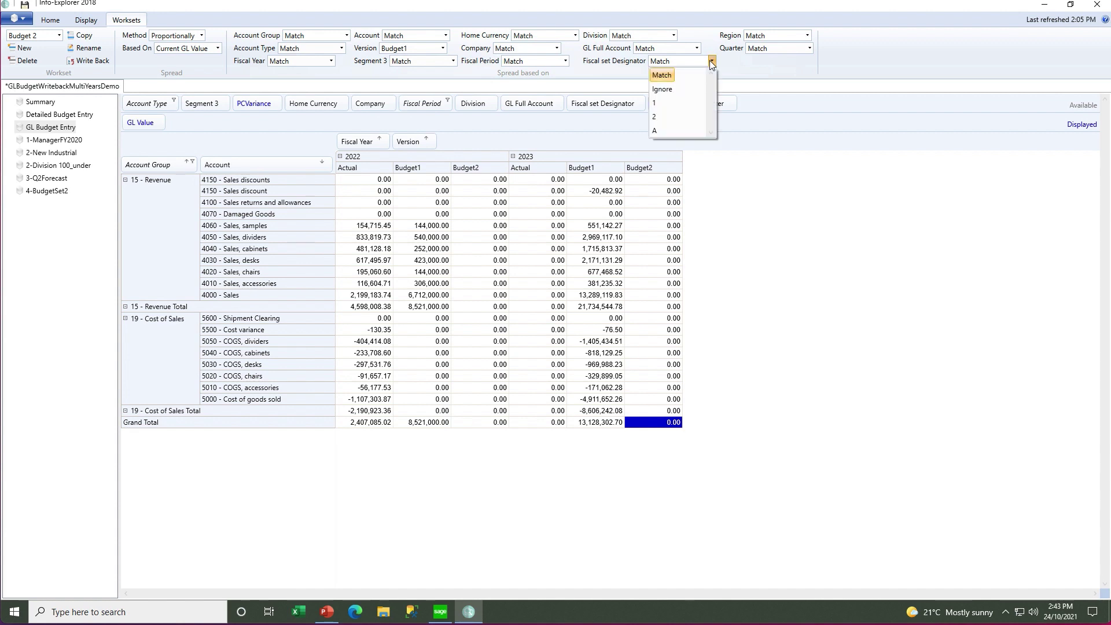
pyautogui.click(654, 102)
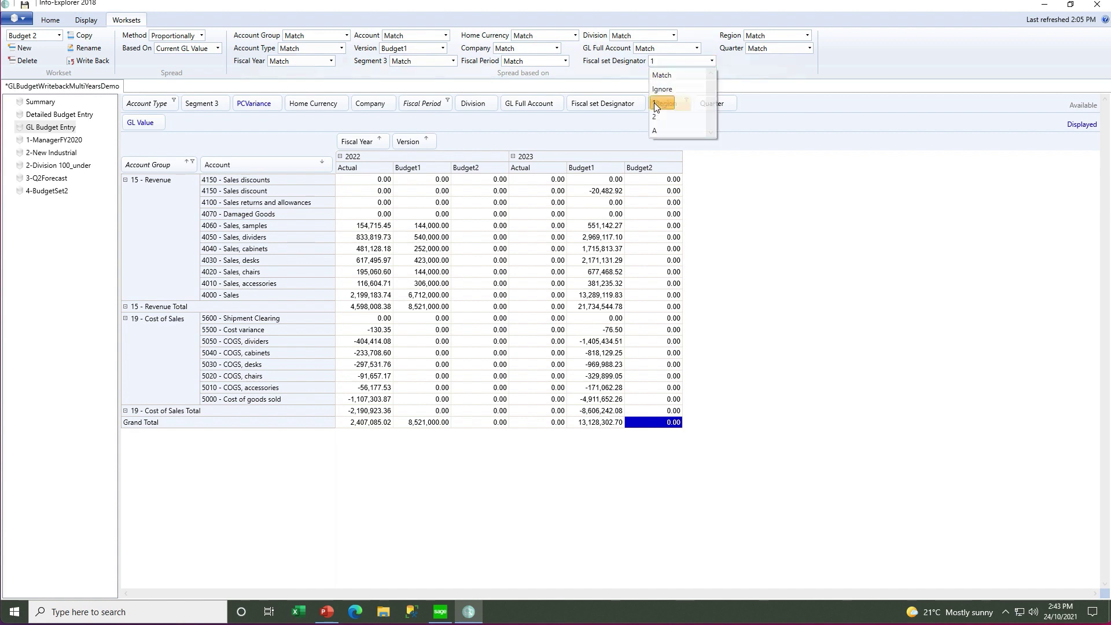
# Step: Set the 2023 Budget2 Grand Total for the remaining periods to 13,128,302.70, spread proportionally
pyautogui.click(645, 421)
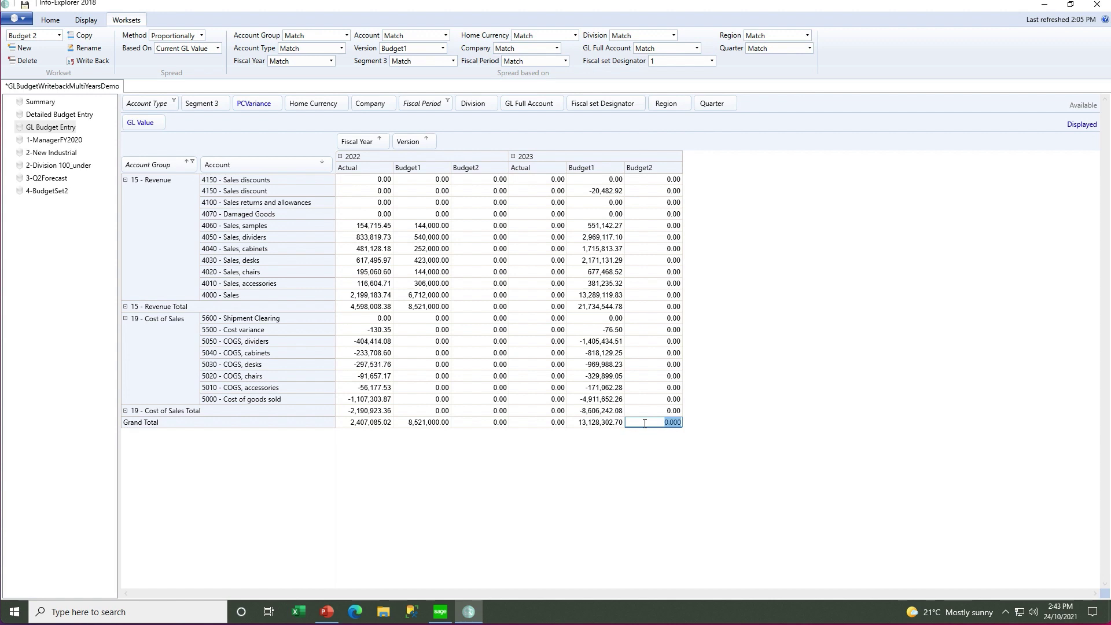
pyautogui.write('132')
pyautogui.press('BackSpace')
pyautogui.write('128302.70')
pyautogui.press('Return')
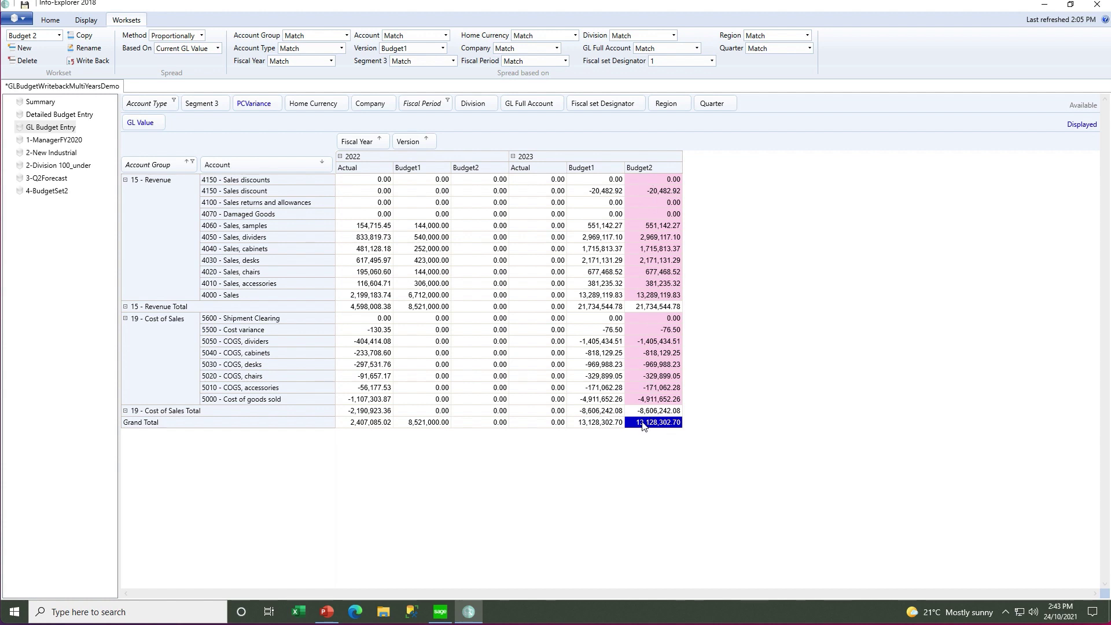
# Step: Clear the Fiscal Period restriction so that all periods are shown in the GL Budget Entry view
pyautogui.click(448, 101)
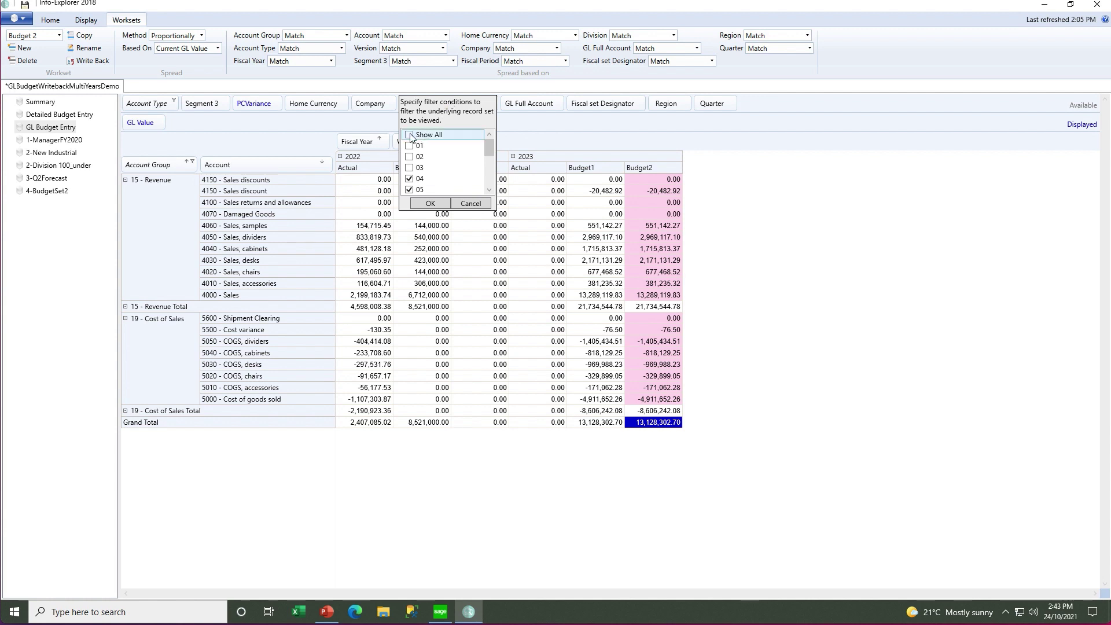
pyautogui.click(410, 135)
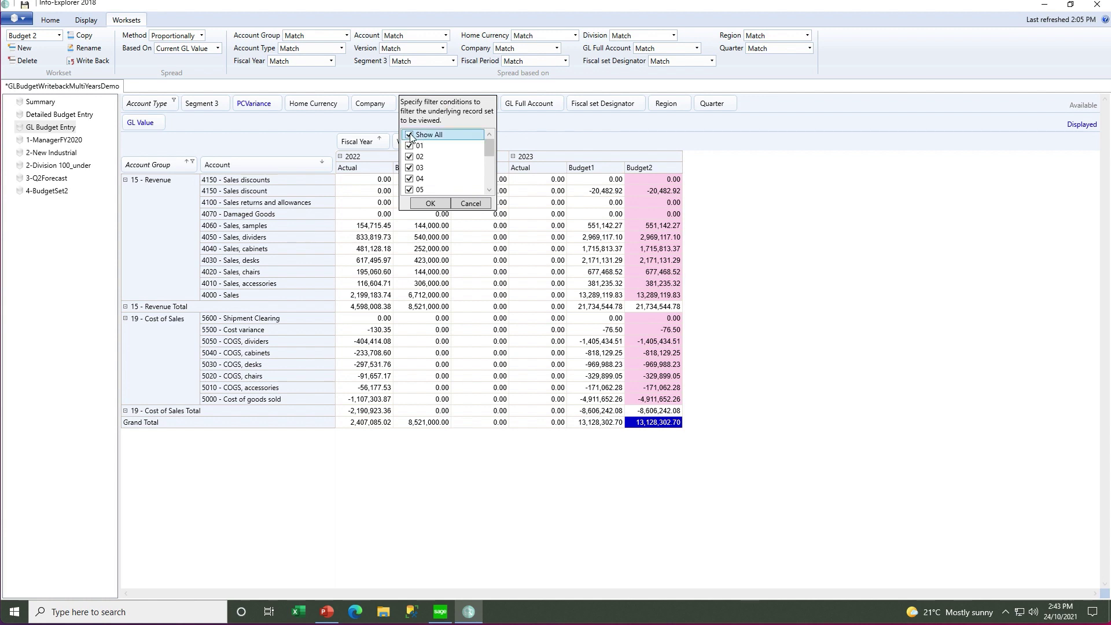
pyautogui.click(430, 204)
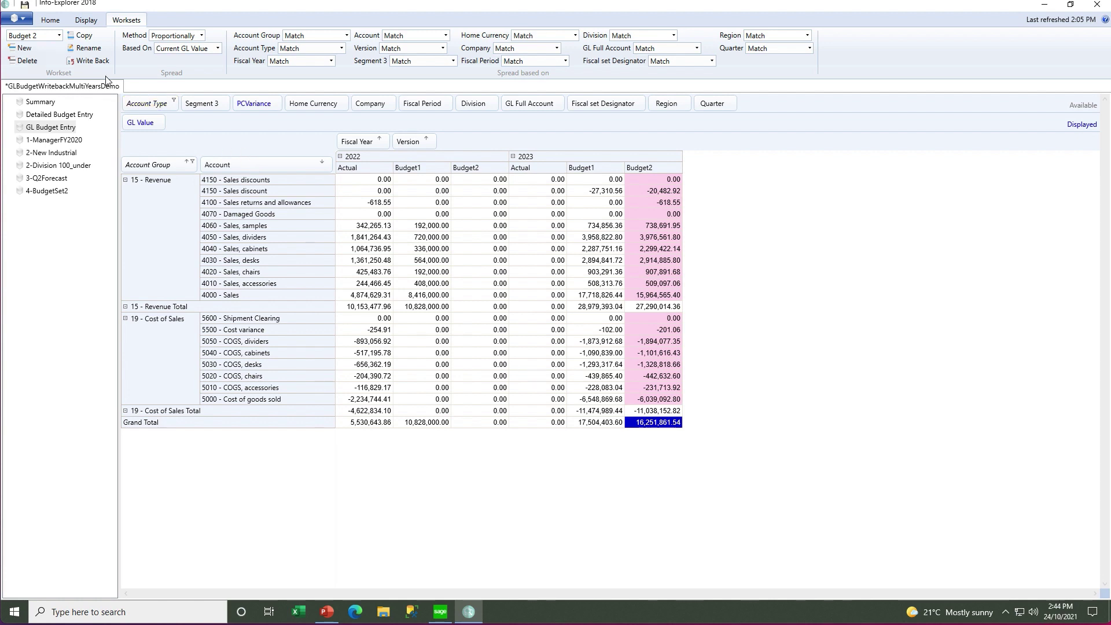
# Step: Write the Budget 2 workset back with fiscal year 2023, budget set 2 and GL budget write-back set to Y
pyautogui.click(89, 61)
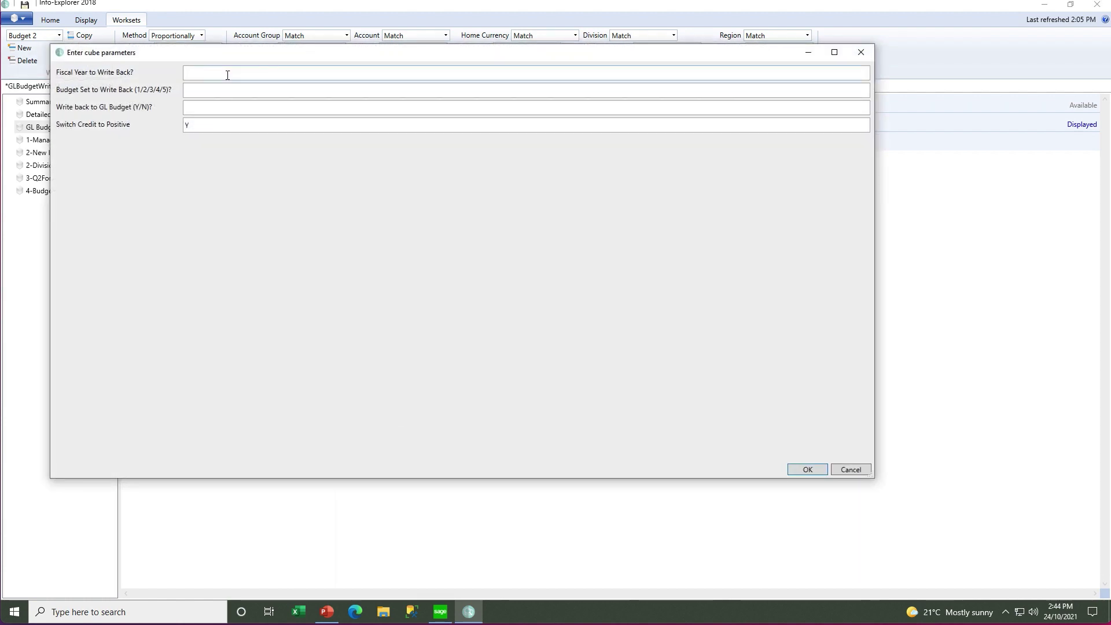
pyautogui.click(227, 75)
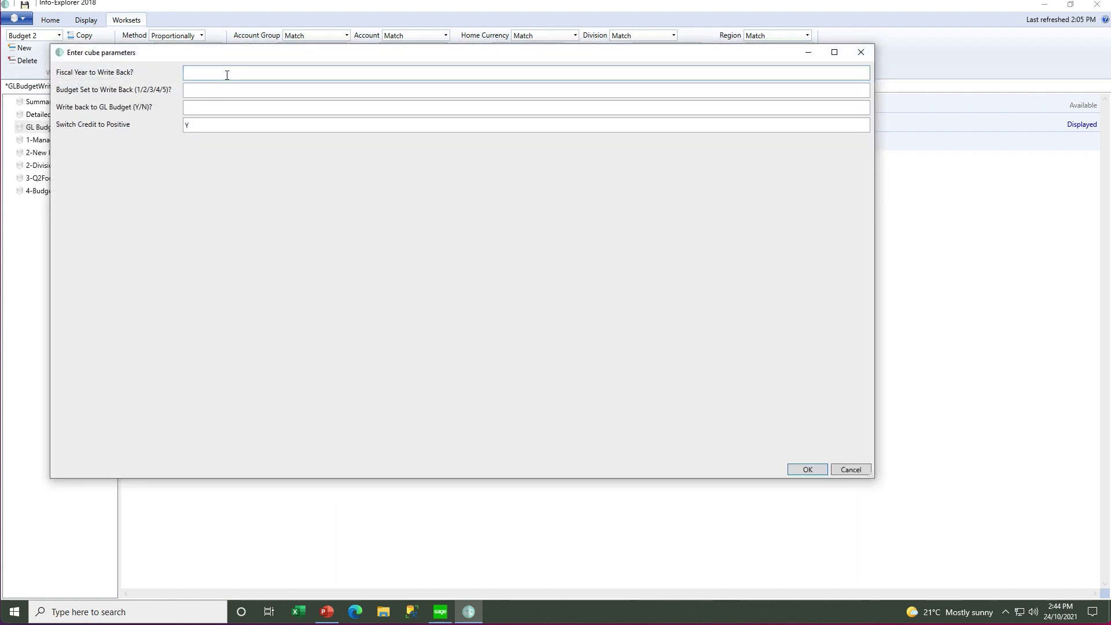
pyautogui.write('2023')
pyautogui.press('Tab')
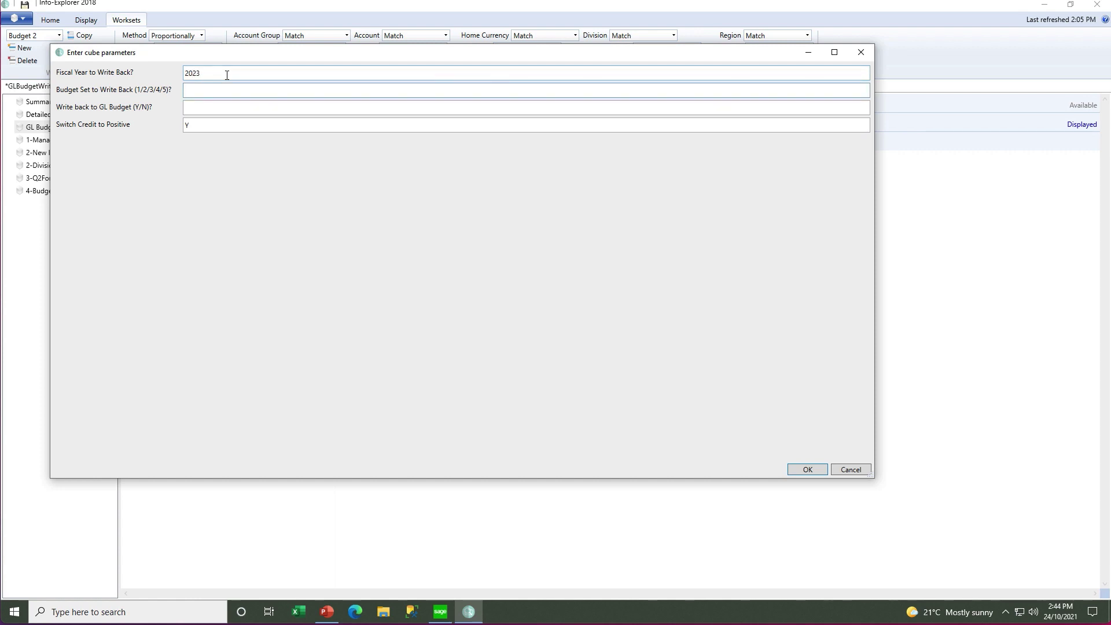
pyautogui.write('2')
pyautogui.press('Tab')
pyautogui.write('Y')
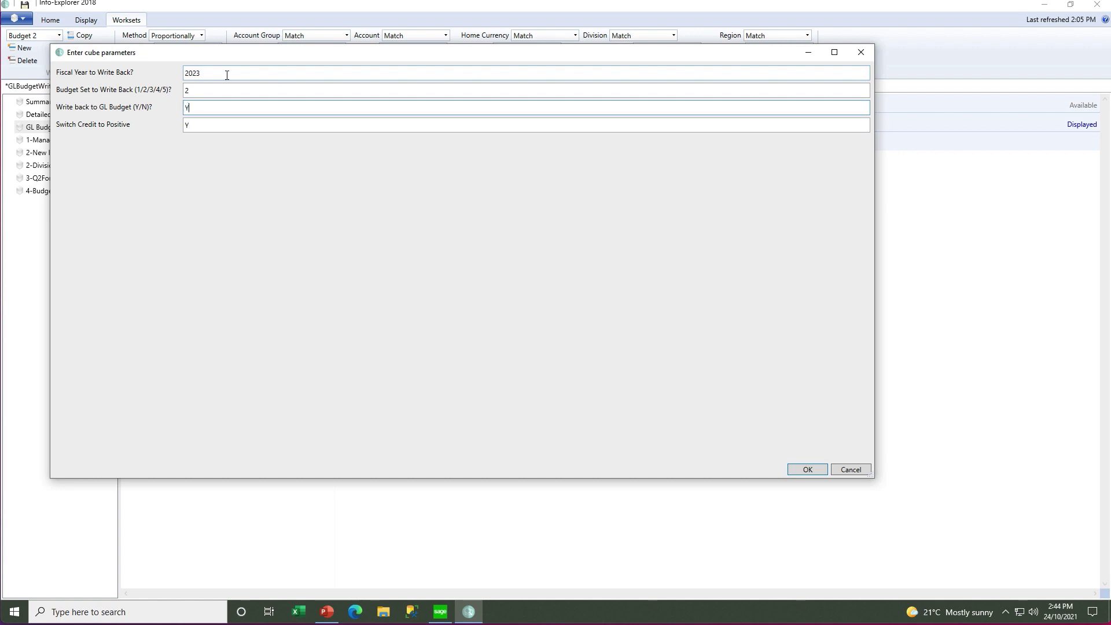
pyautogui.press('Tab')
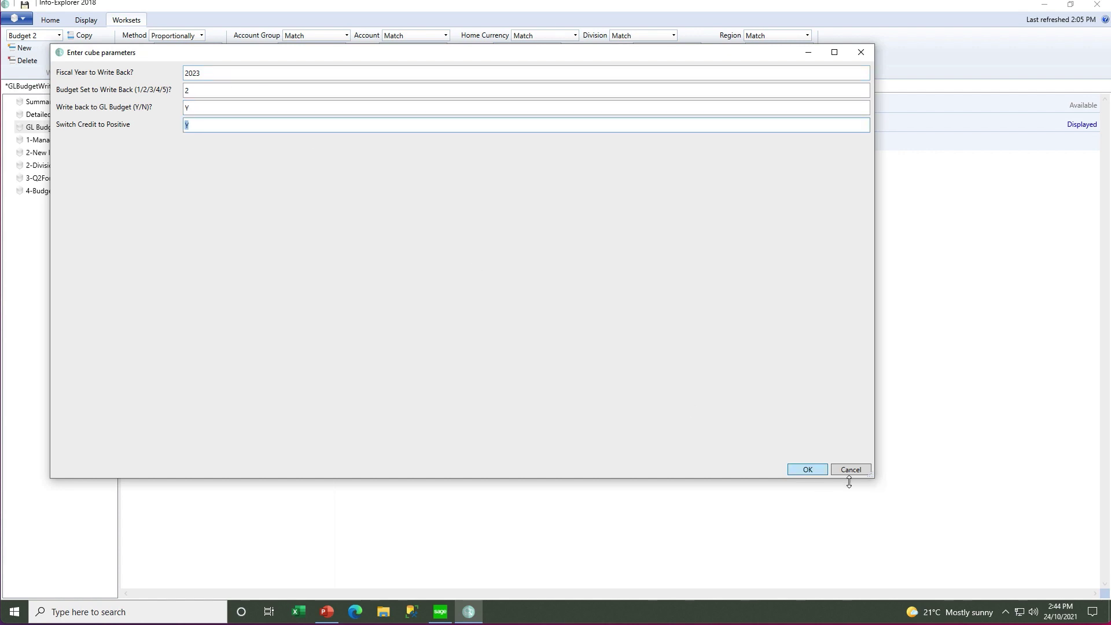
pyautogui.click(807, 471)
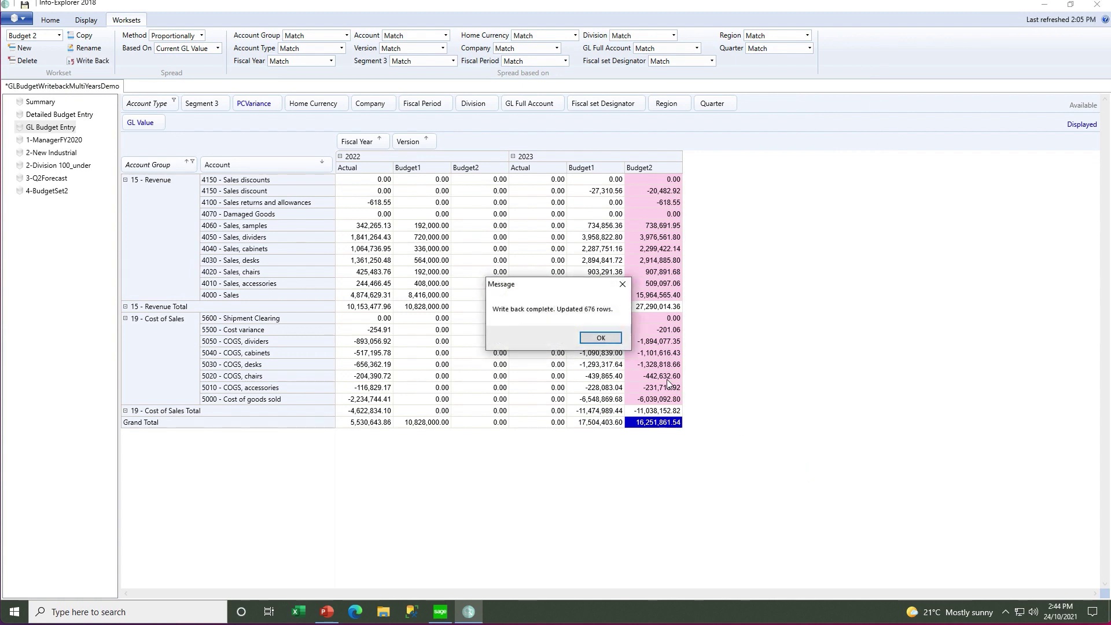
# Step: Dismiss the write-back message, switch to Sage 300 and open Budget Maintenance under G/L Accounts
pyautogui.click(602, 338)
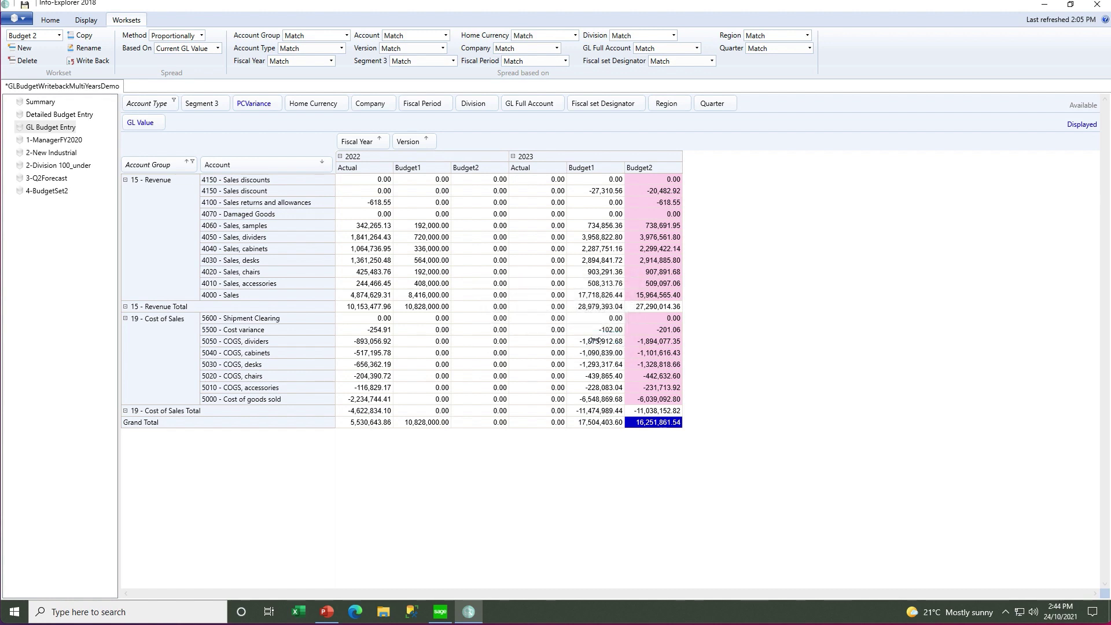
pyautogui.click(440, 613)
pyautogui.click(19, 228)
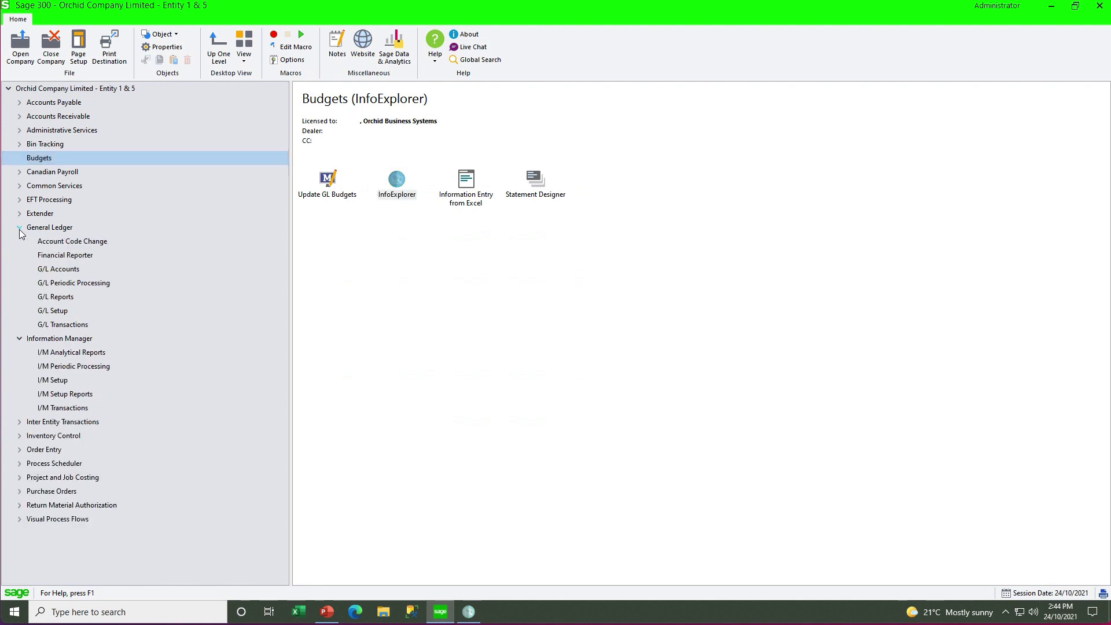
pyautogui.click(63, 270)
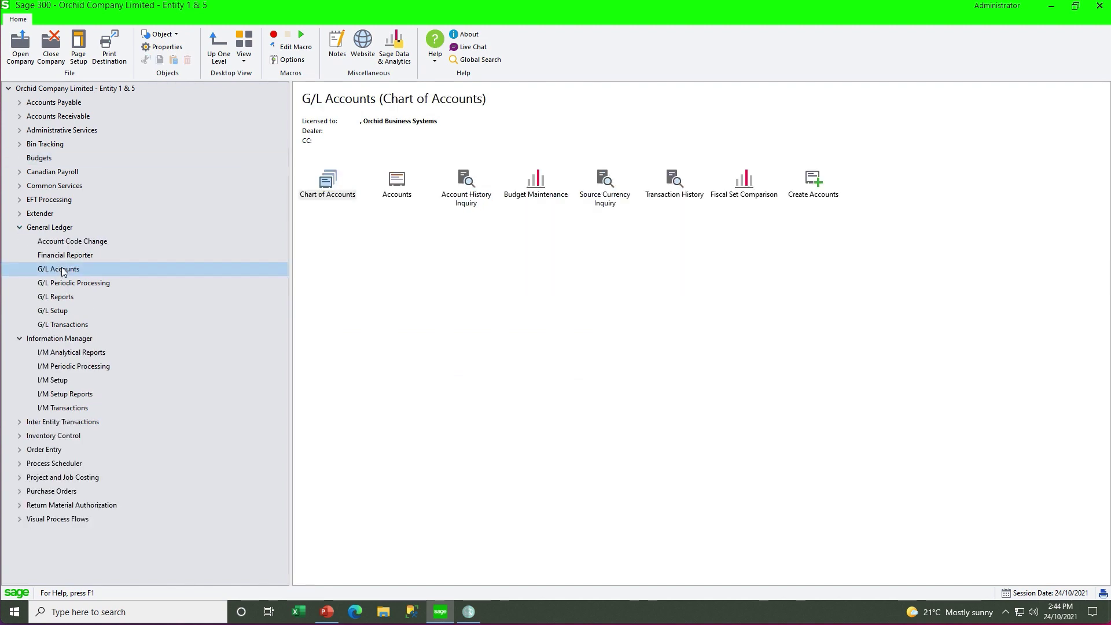
pyautogui.doubleClick(536, 183)
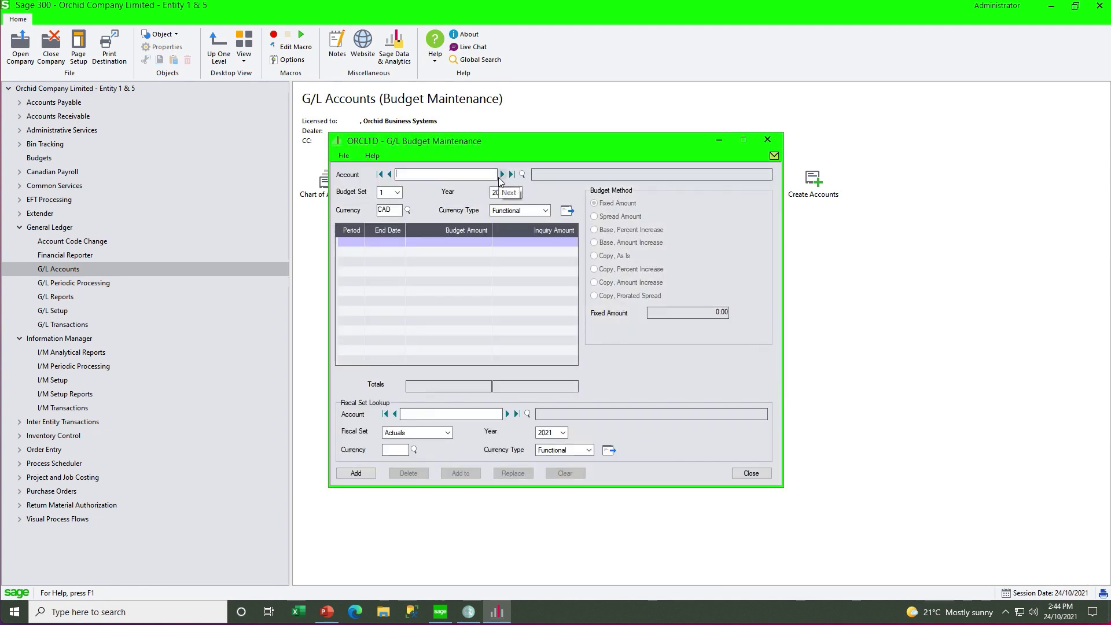
# Step: Display the year 2023 amounts of budget set 2 for the Sales account 4000-1
pyautogui.write('4000-1')
pyautogui.press('Tab')
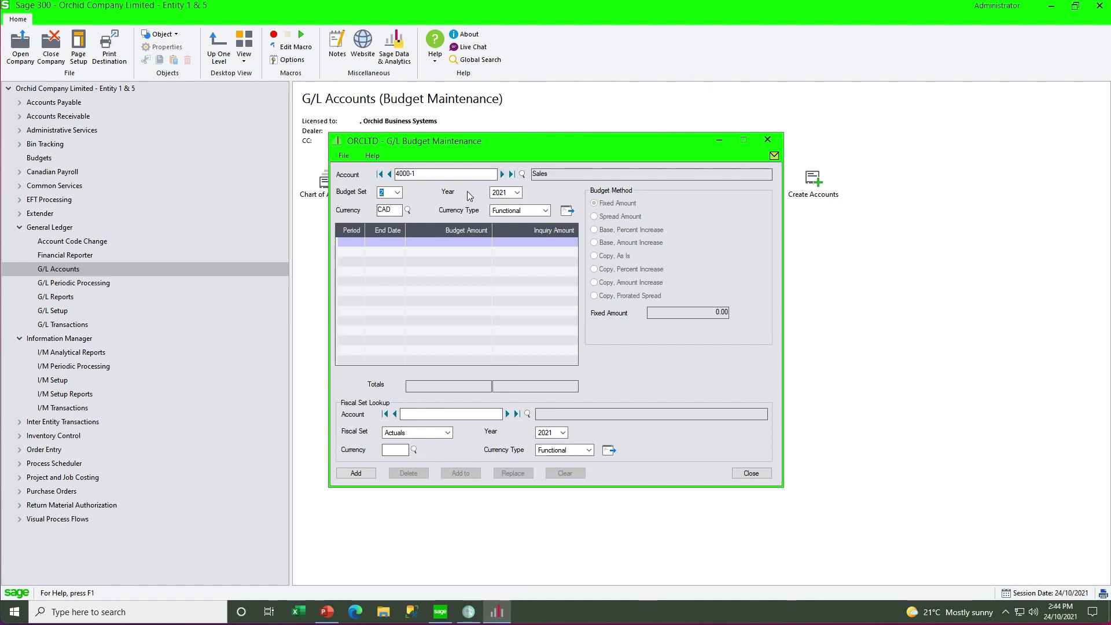
pyautogui.click(517, 193)
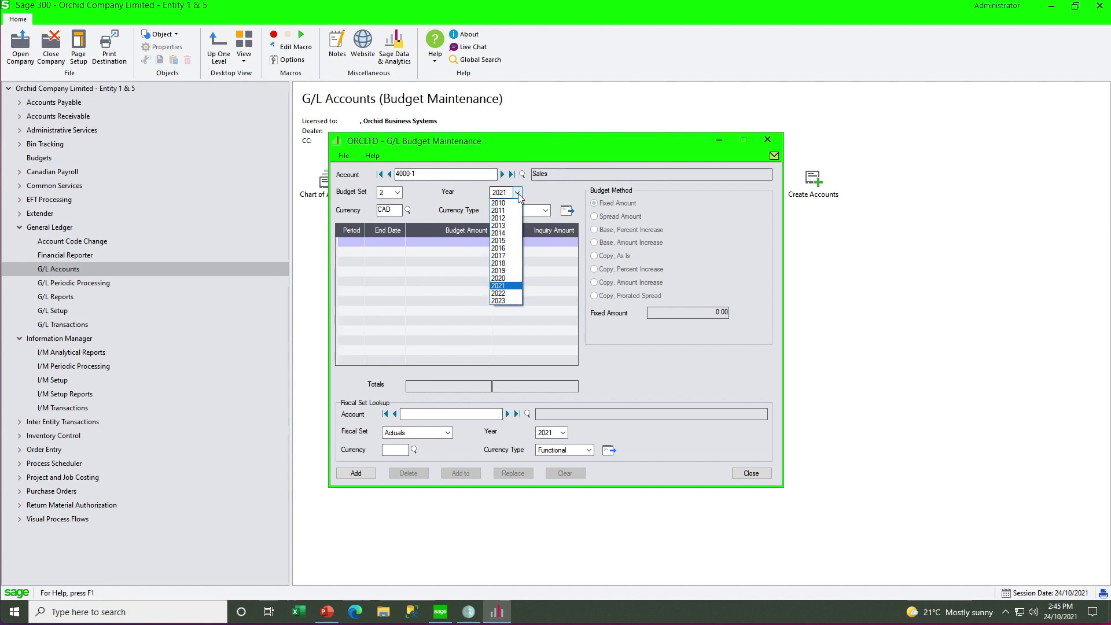
pyautogui.click(499, 301)
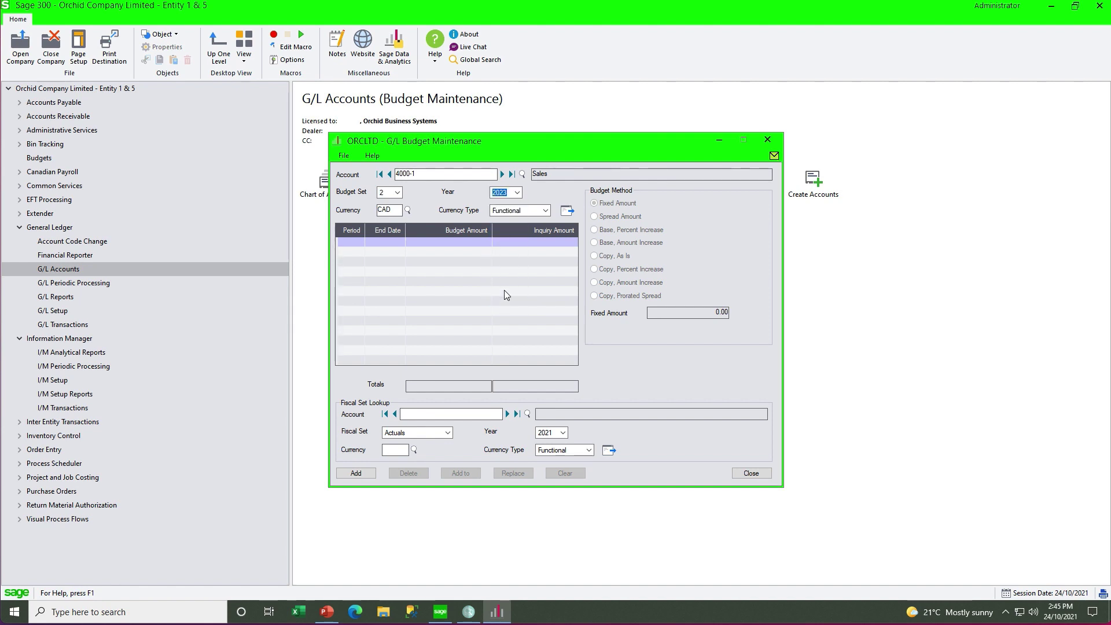
pyautogui.click(567, 212)
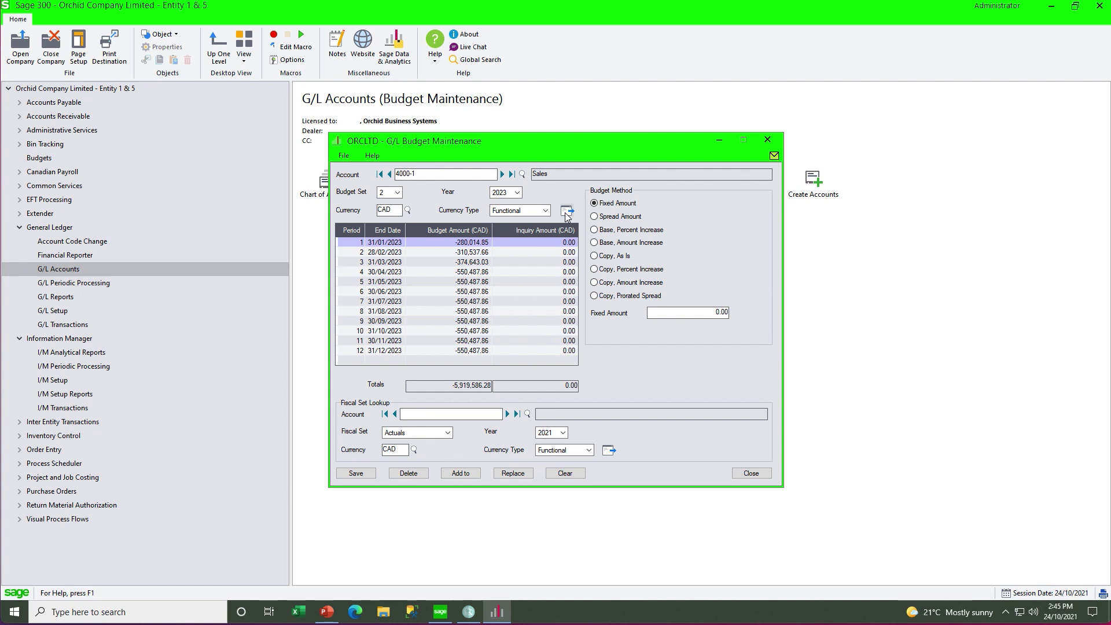
pyautogui.hotkey('alt', 'Tab')
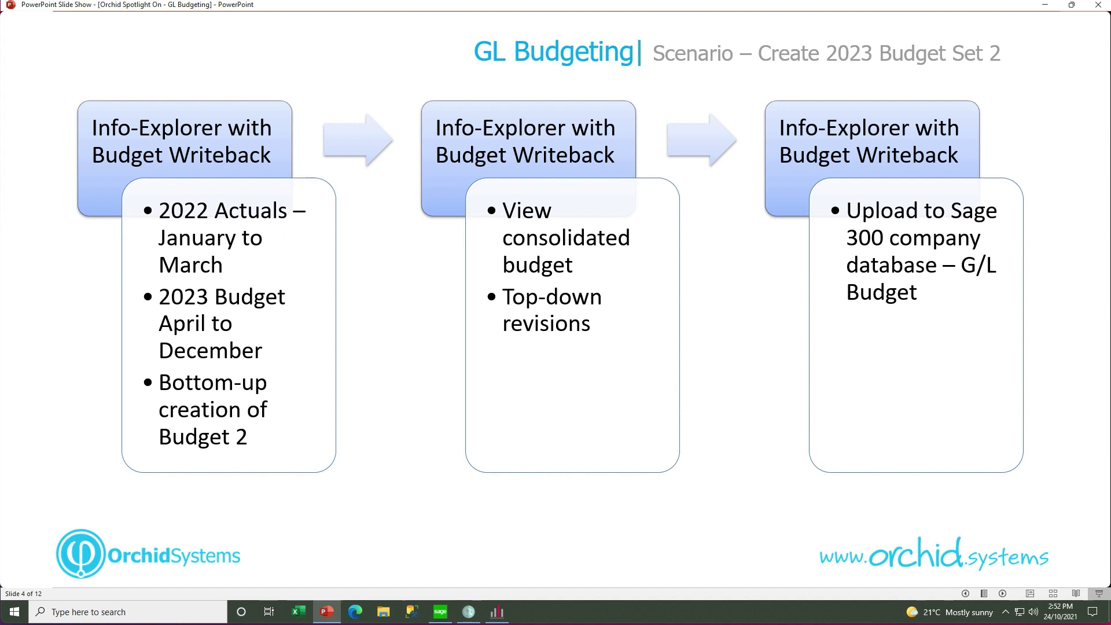
pyautogui.press('Right')
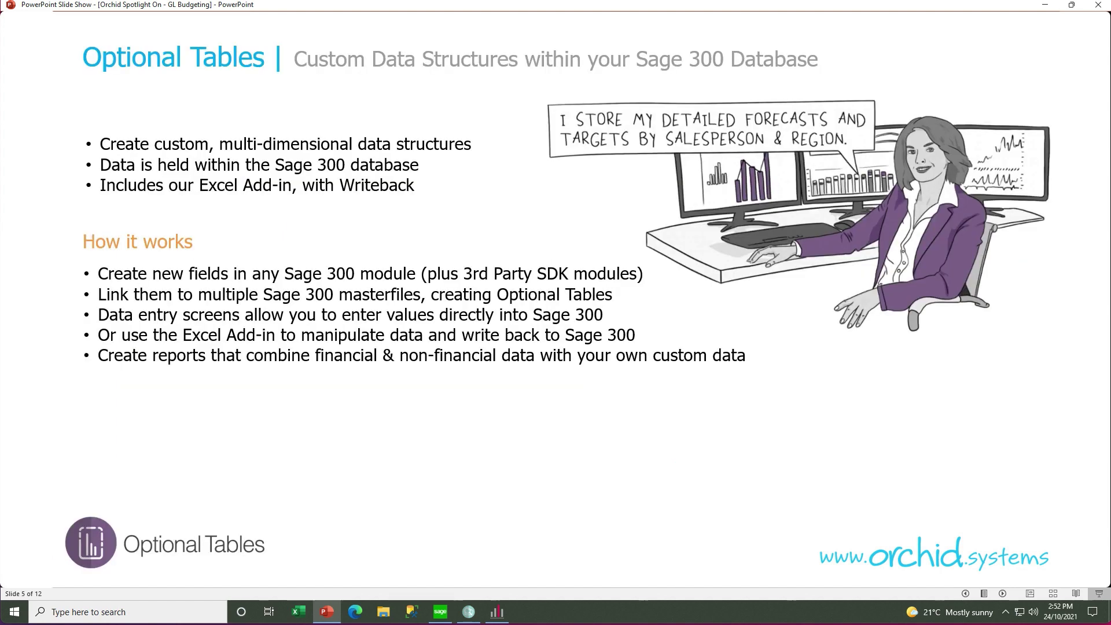
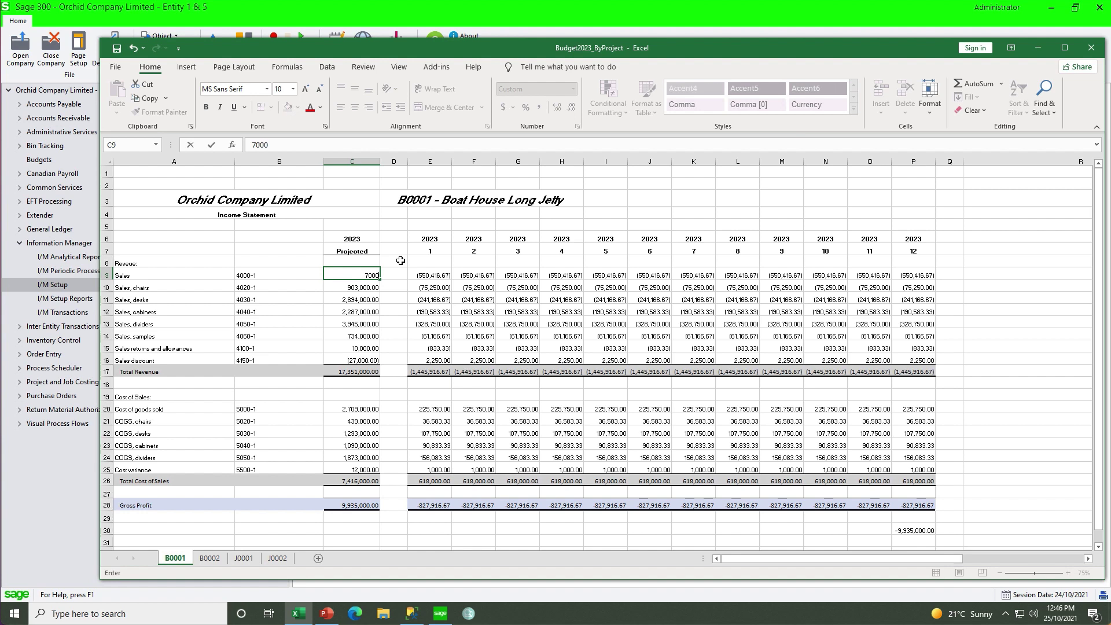
# Step: Set the 2023 projected Sales amount for account 4000-1 on sheet B0001 to 7,000,000
pyautogui.write('000')
pyautogui.press('Return')
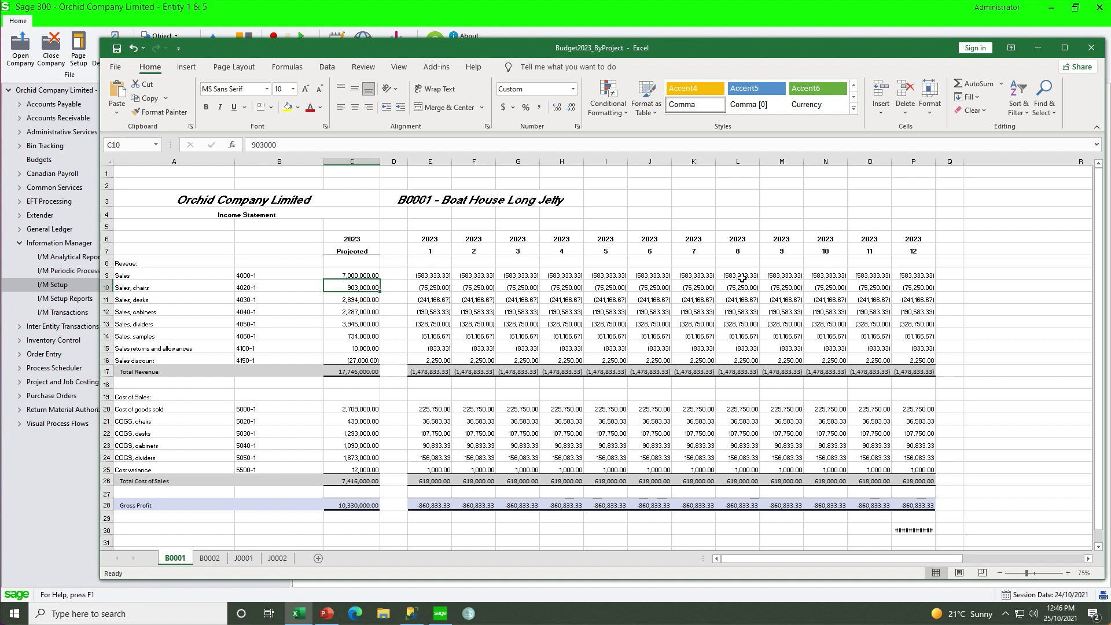
# Step: Review the project income statements on sheets B0001, B0002, J0001 and J0002, and leave the workbook
pyautogui.click(210, 559)
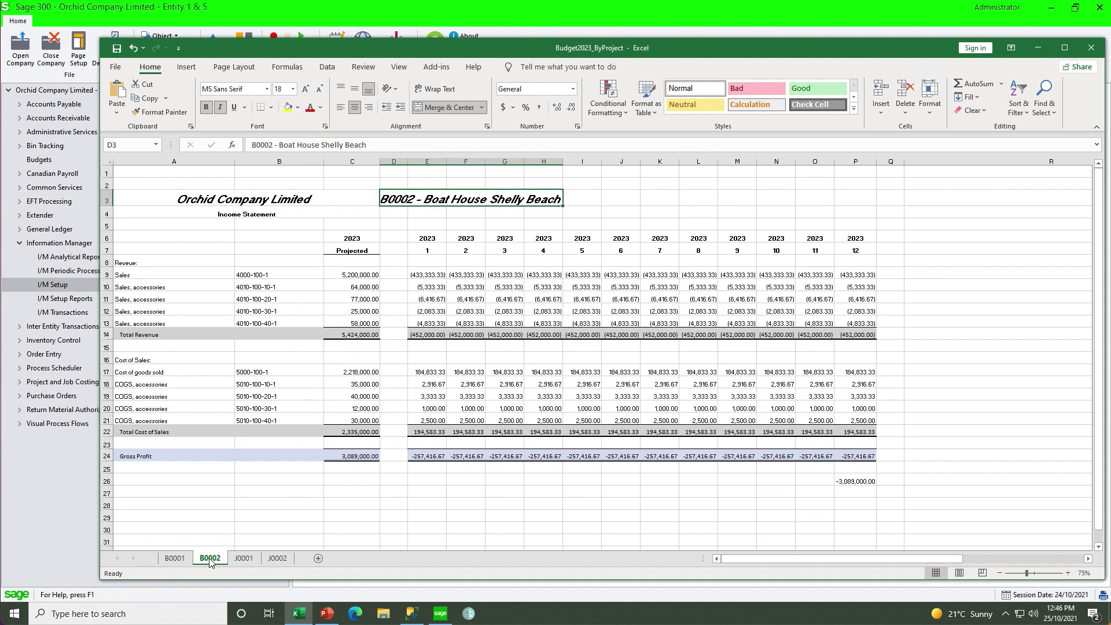
pyautogui.click(175, 559)
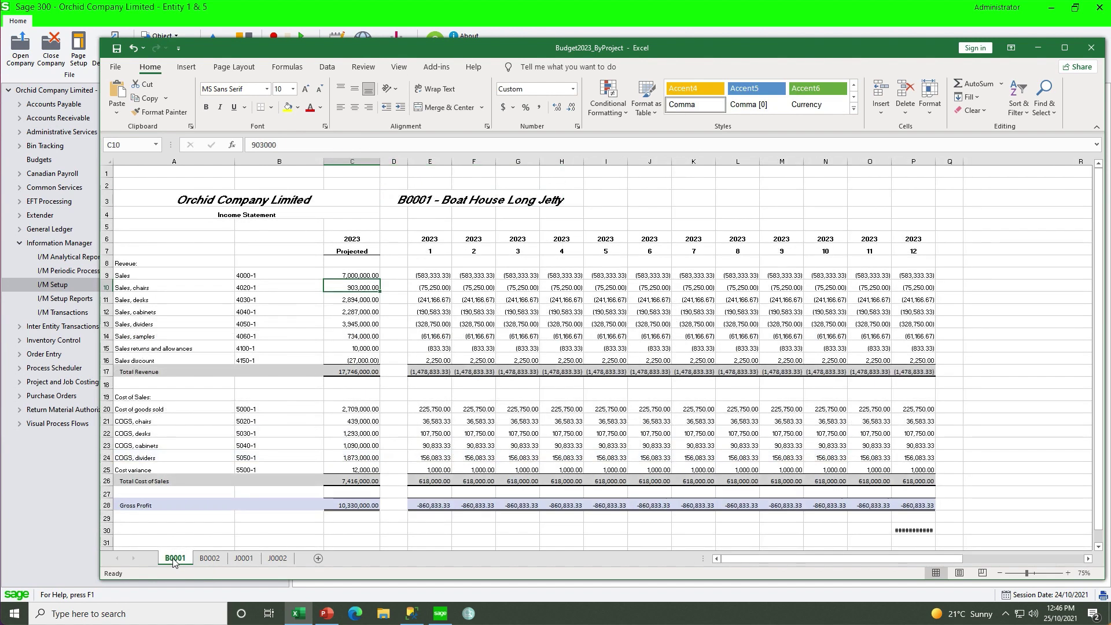
pyautogui.click(210, 559)
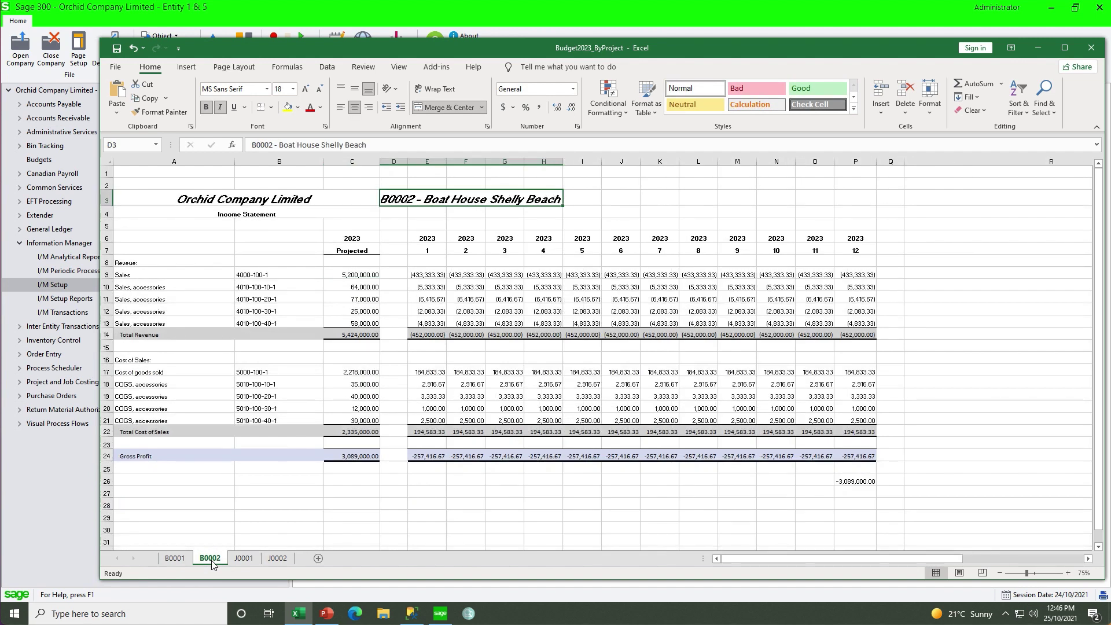
pyautogui.click(247, 560)
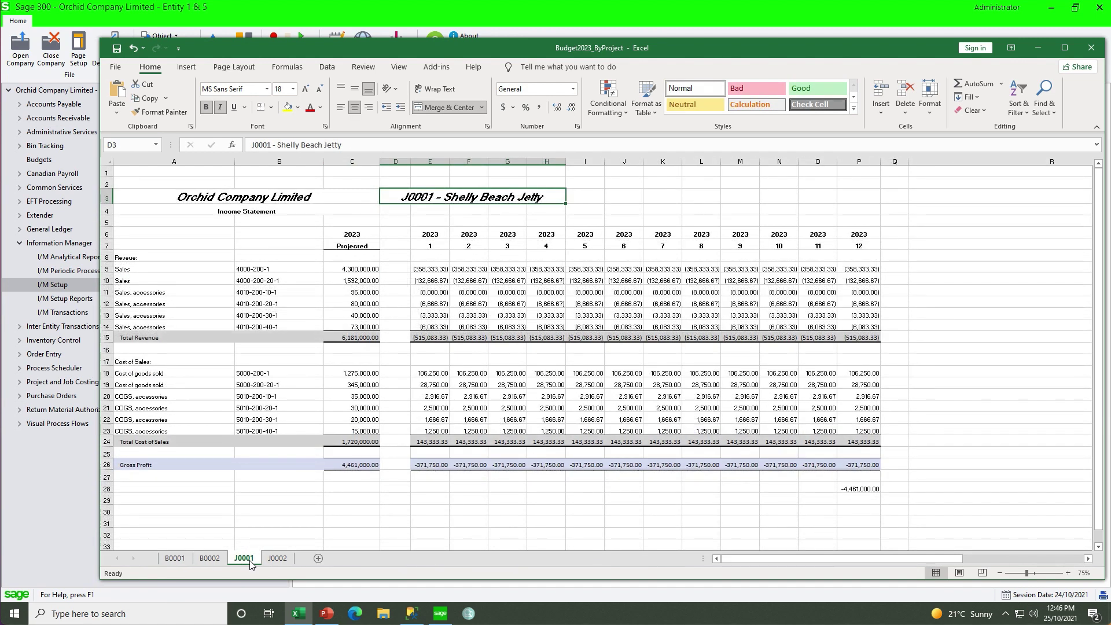
pyautogui.click(278, 559)
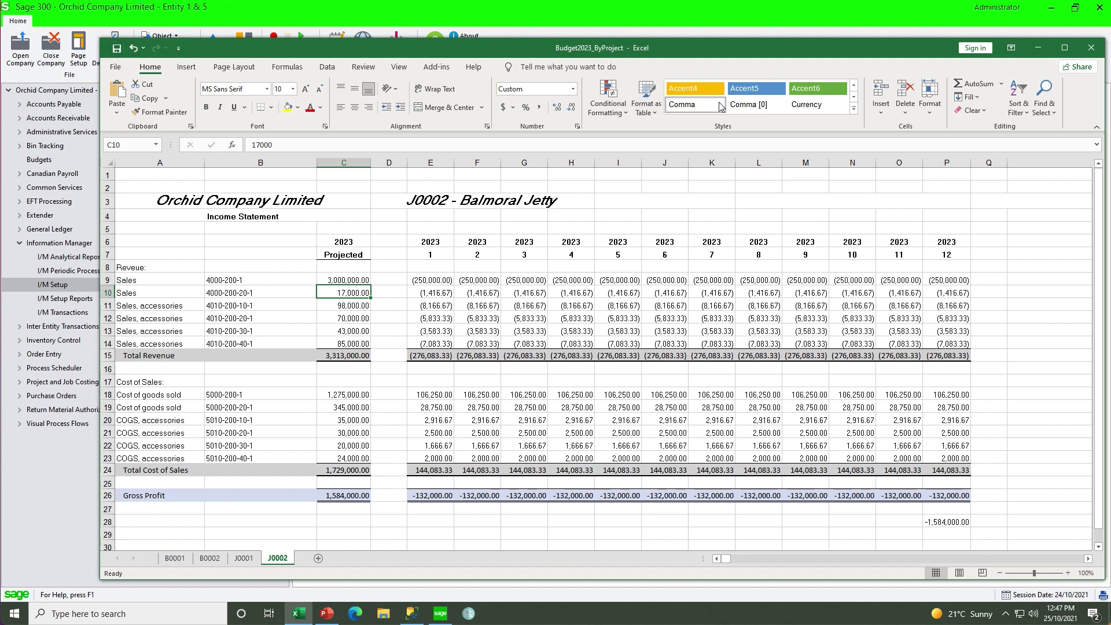
pyautogui.click(1092, 52)
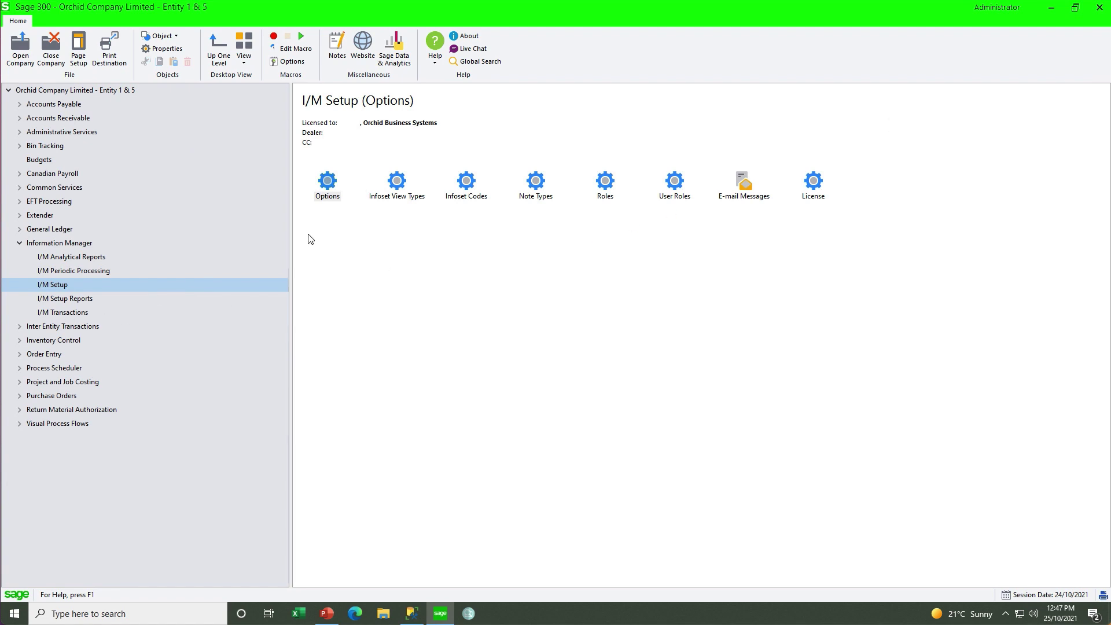
# Step: Open information set PROJBUDGET in Infoset Codes and examine its GLACCOUNT and OPTFLD view types, including the key field filter
pyautogui.doubleClick(470, 186)
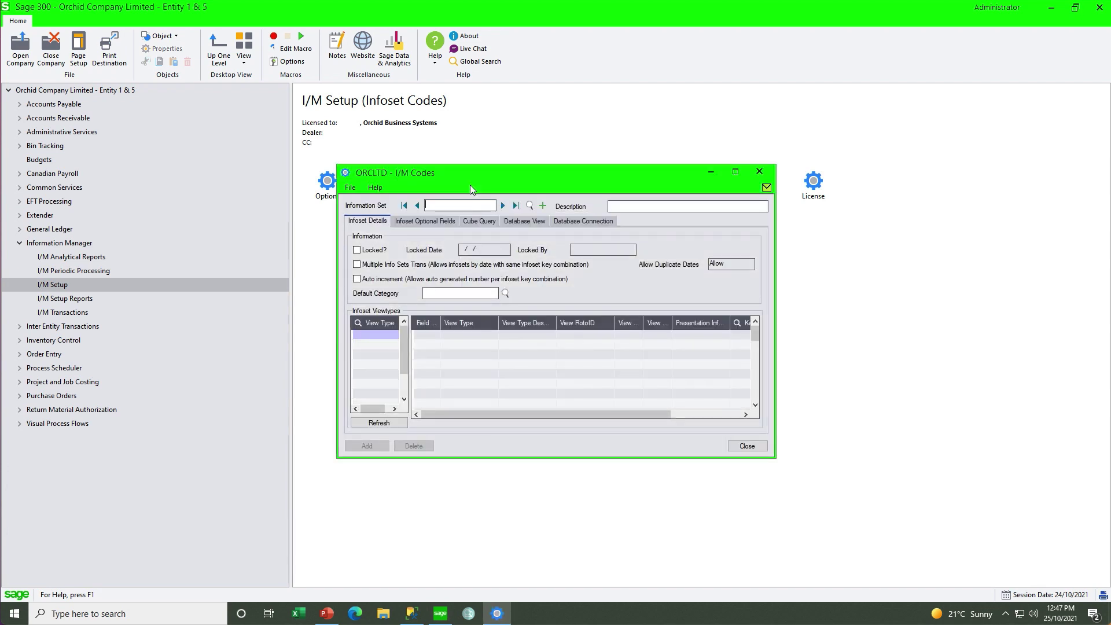
pyautogui.click(529, 206)
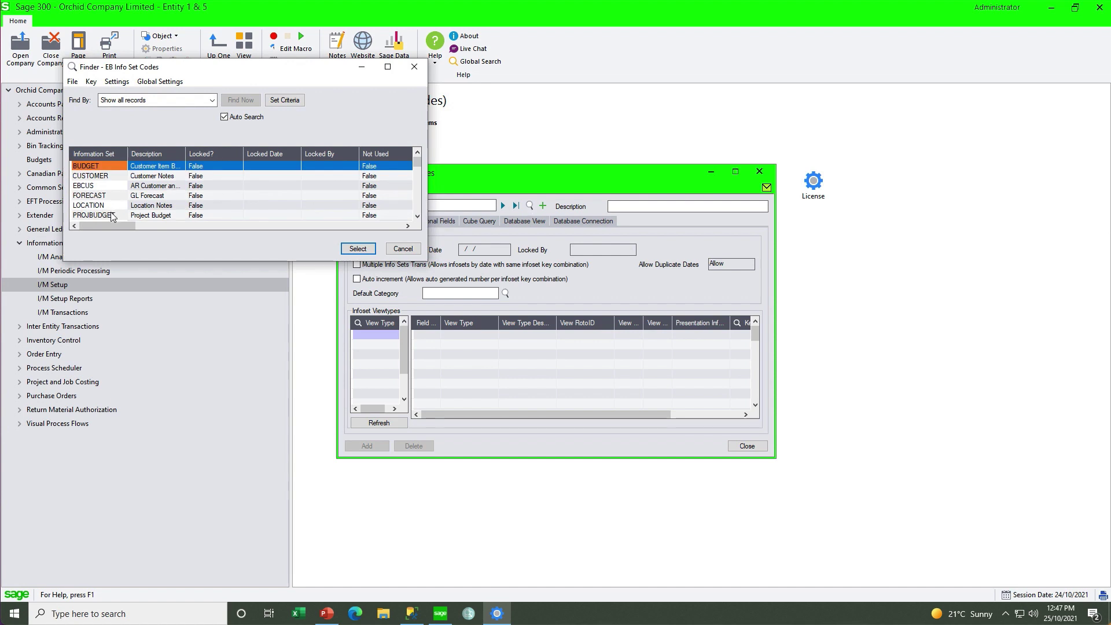
pyautogui.click(113, 214)
pyautogui.click(358, 249)
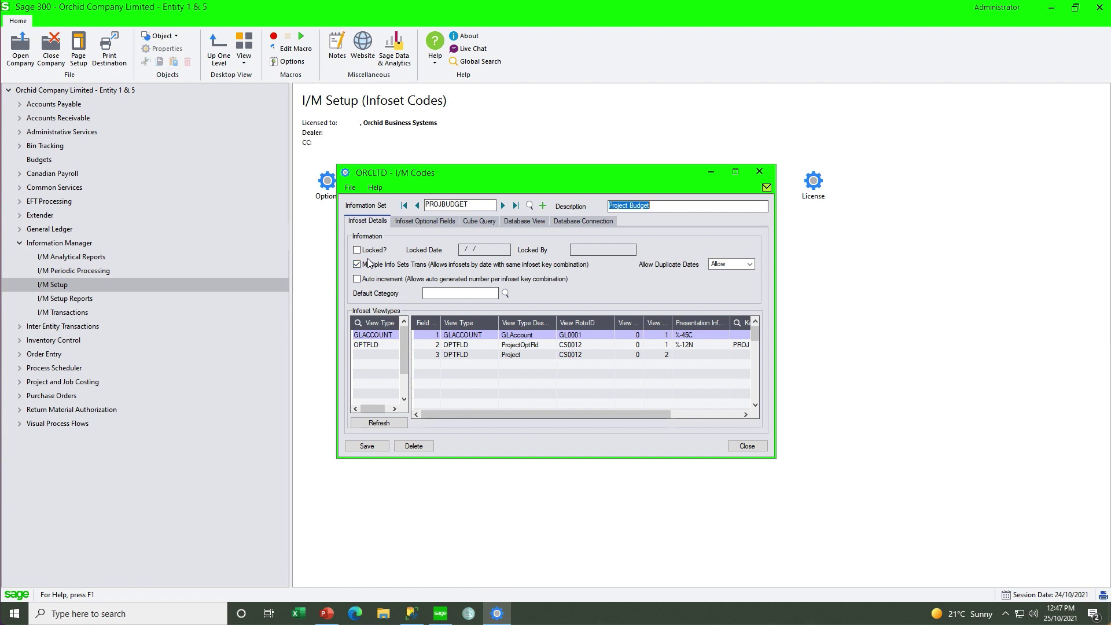
pyautogui.click(368, 335)
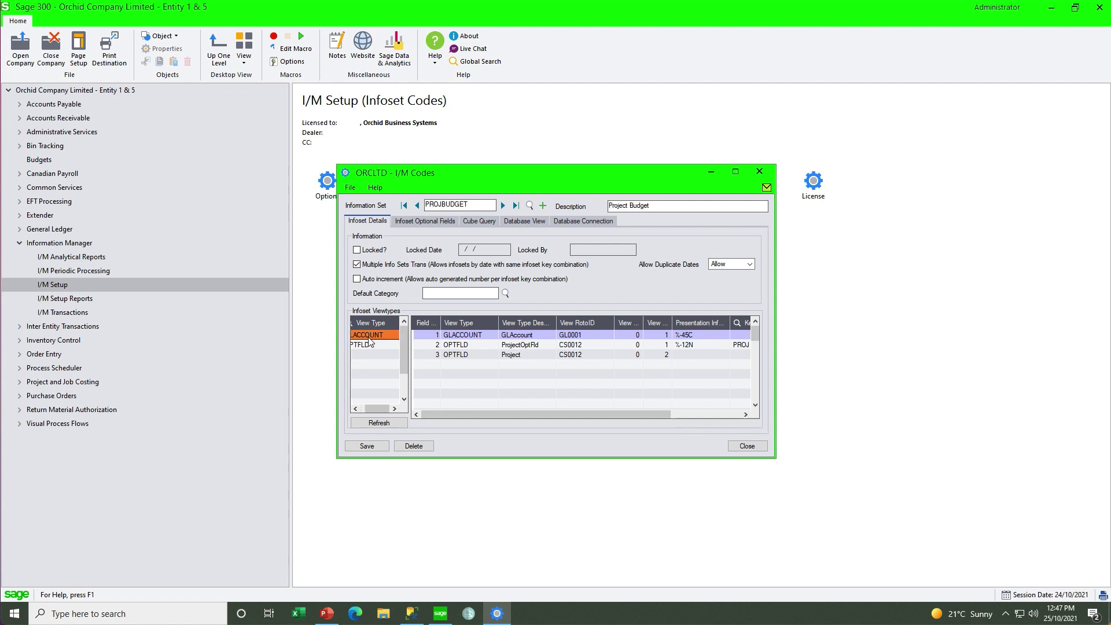
pyautogui.click(366, 346)
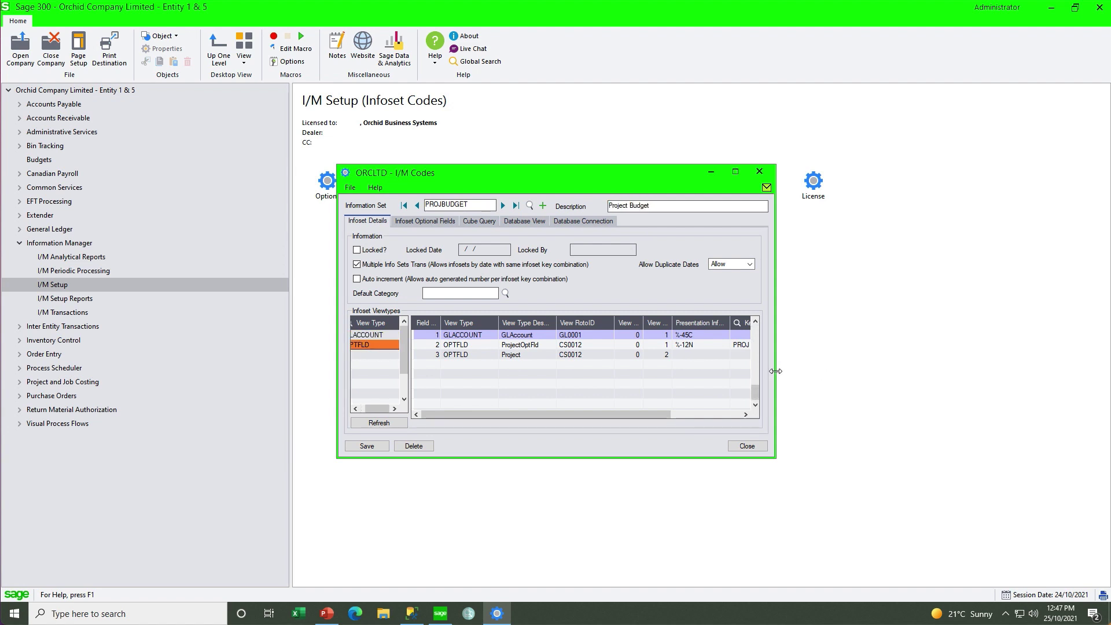
pyautogui.moveTo(774, 377); pyautogui.dragTo(854, 376)
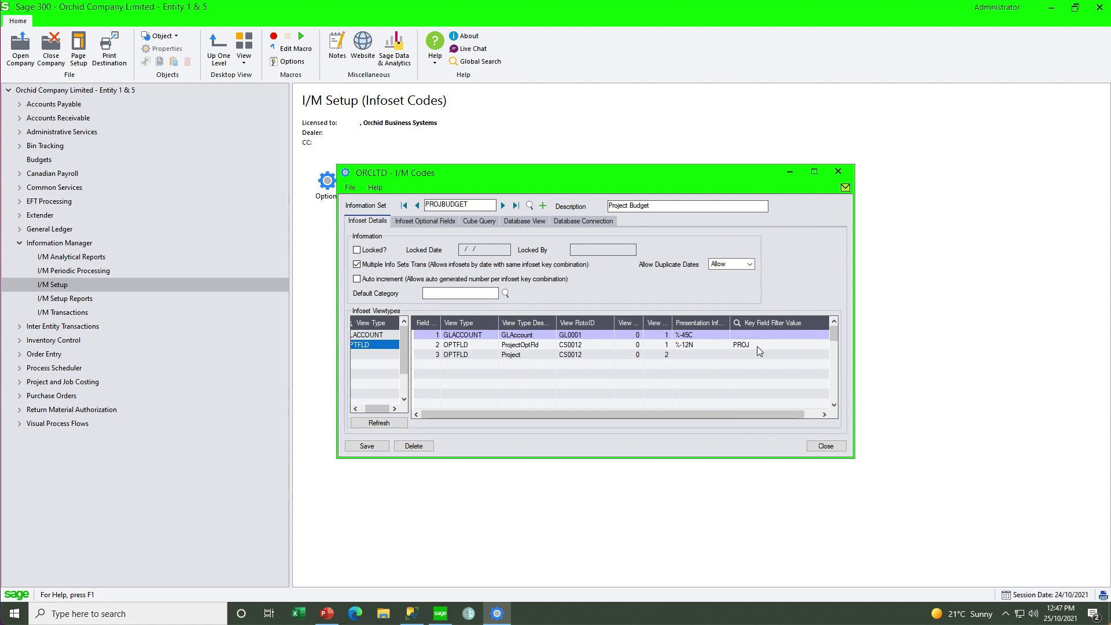
# Step: Look up the values of optional field PROJ in Common Services and close the Optional Fields window
pyautogui.click(52, 188)
pyautogui.click(608, 186)
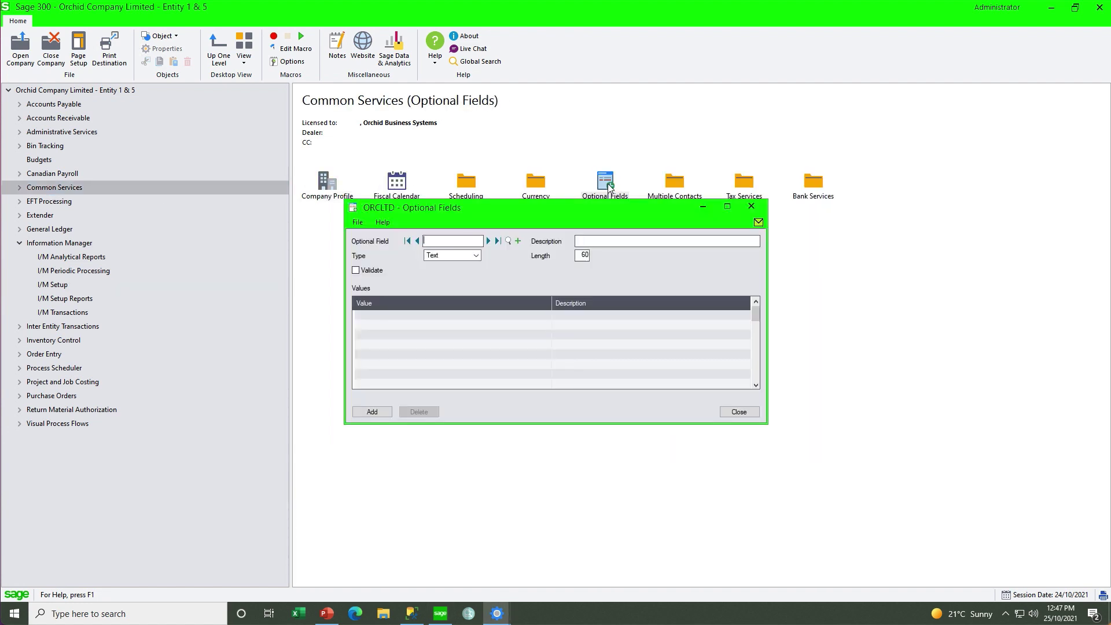
pyautogui.write('PROJ')
pyautogui.press('Tab')
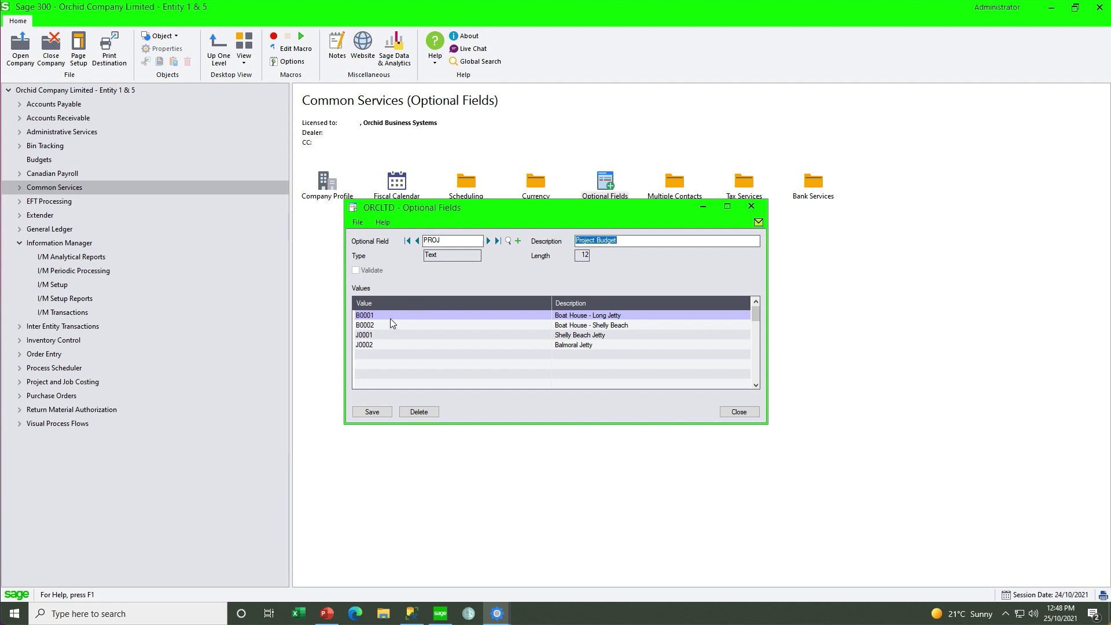
pyautogui.click(752, 207)
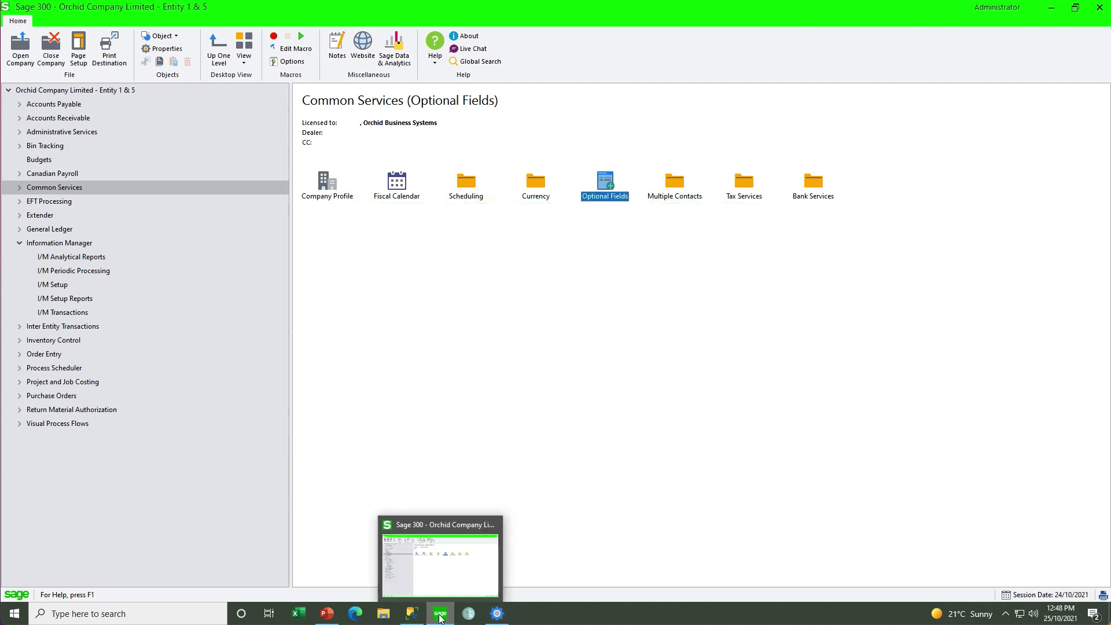
# Step: Open the Information Entry Grid for PROJBUDGET and load its records for GL account 4000-1 and project B0001
pyautogui.click(76, 313)
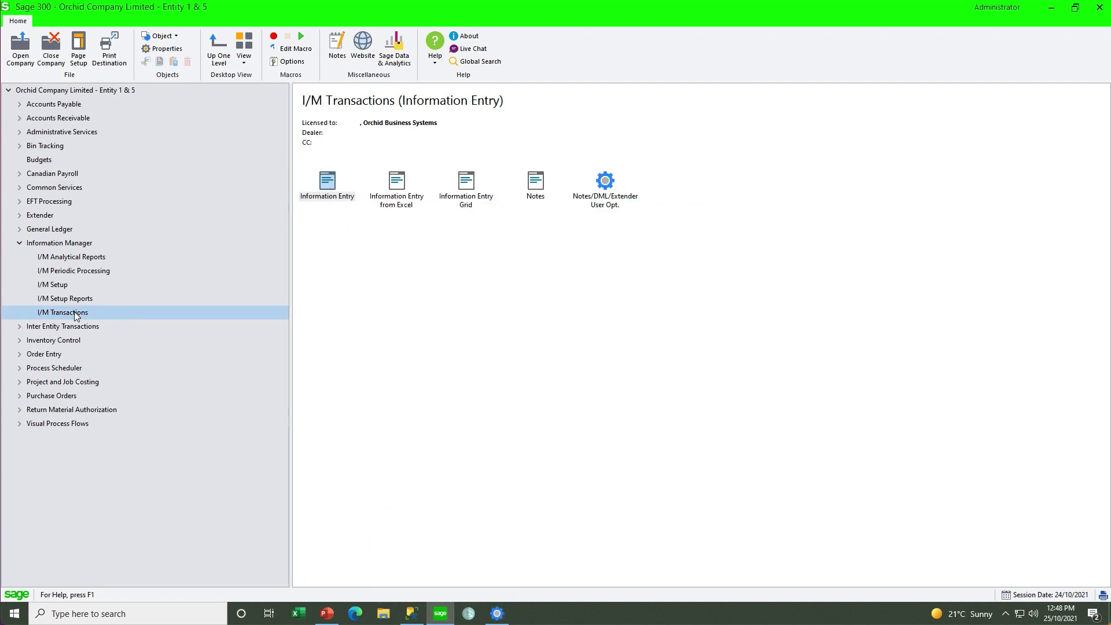
pyautogui.doubleClick(468, 183)
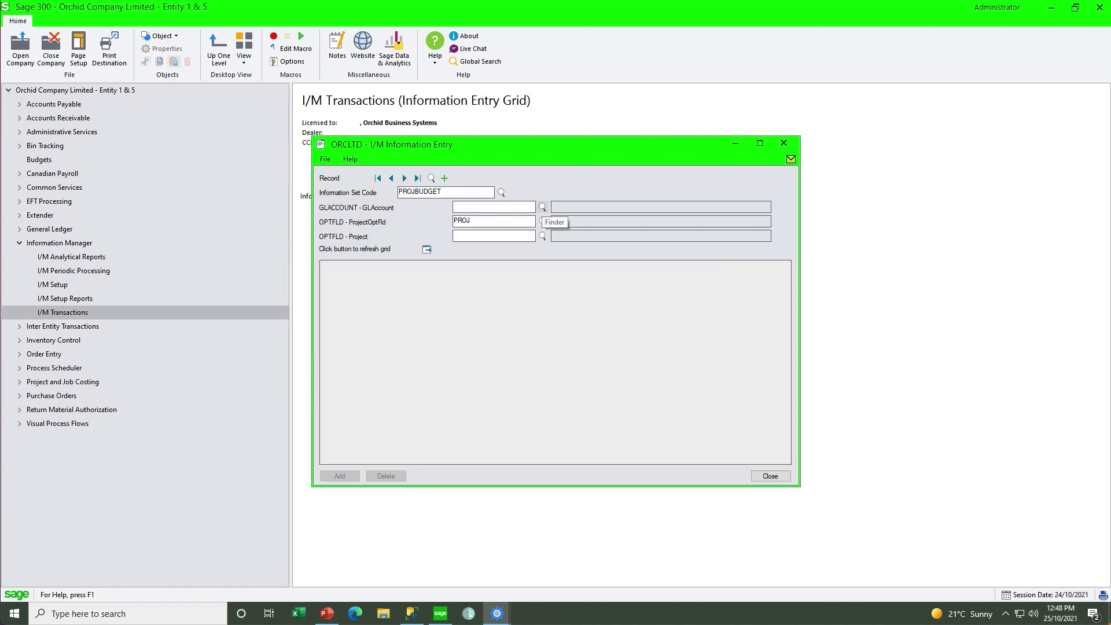
pyautogui.write('4000-1')
pyautogui.press('Tab')
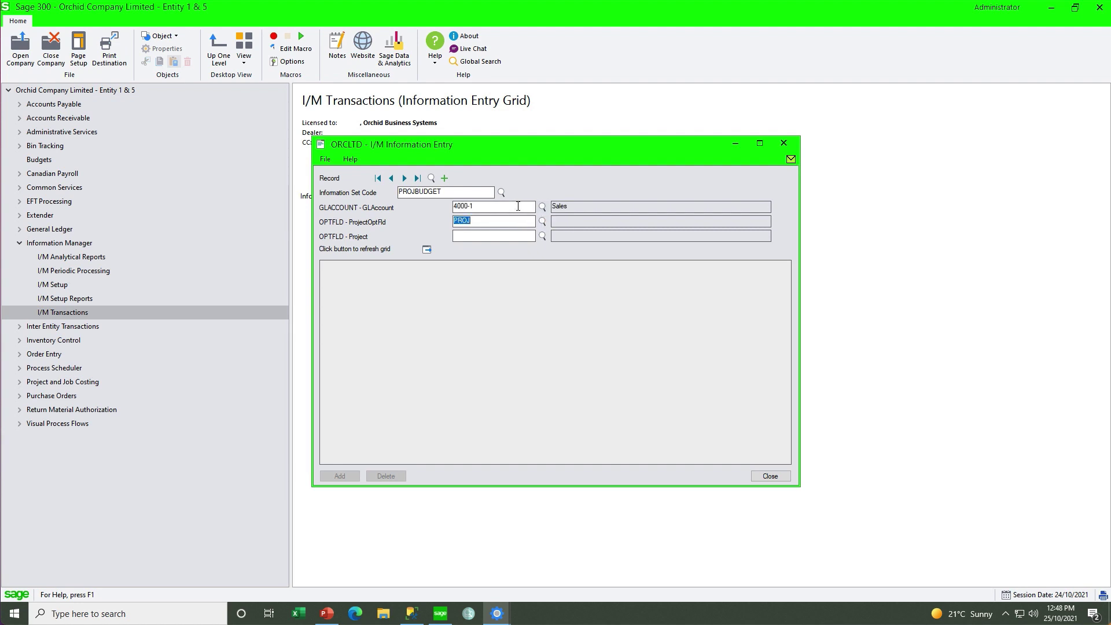
pyautogui.press('Tab')
pyautogui.click(542, 236)
pyautogui.click(301, 215)
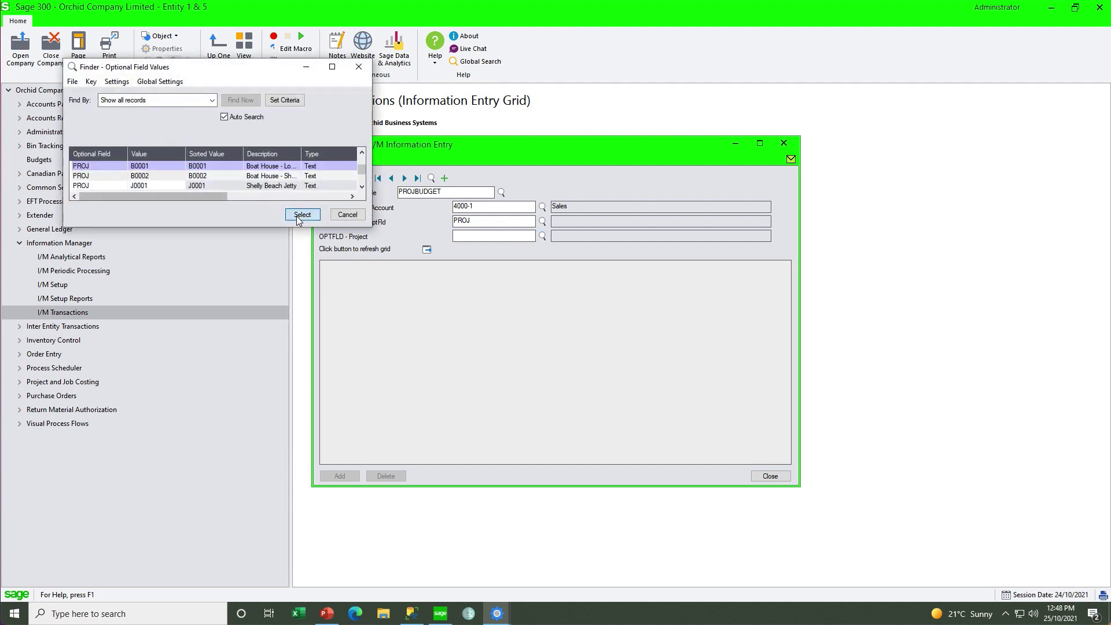
pyautogui.click(426, 251)
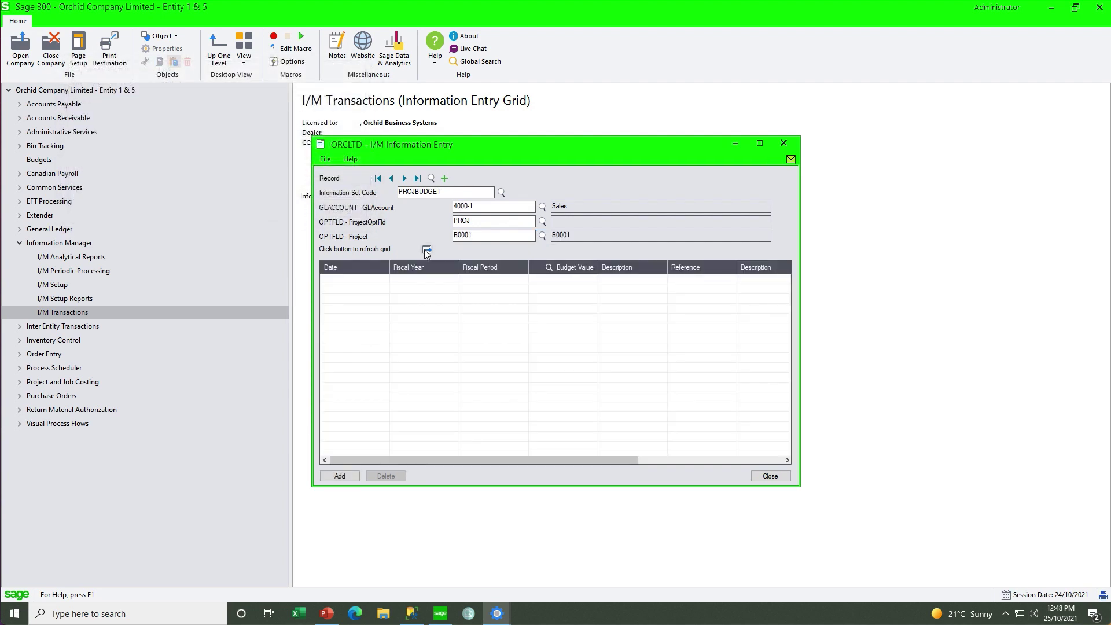
# Step: Add an entry dated 1/01/2023 with a budget value of 10.00 to the project's grid
pyautogui.click(352, 284)
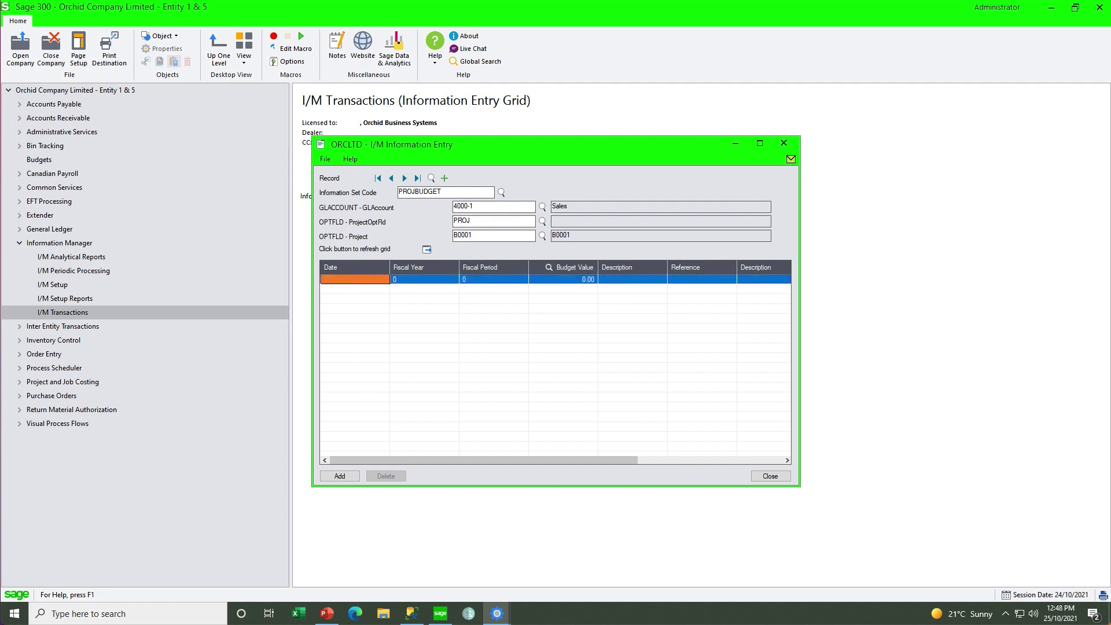
pyautogui.write('01012020')
pyautogui.press('Tab')
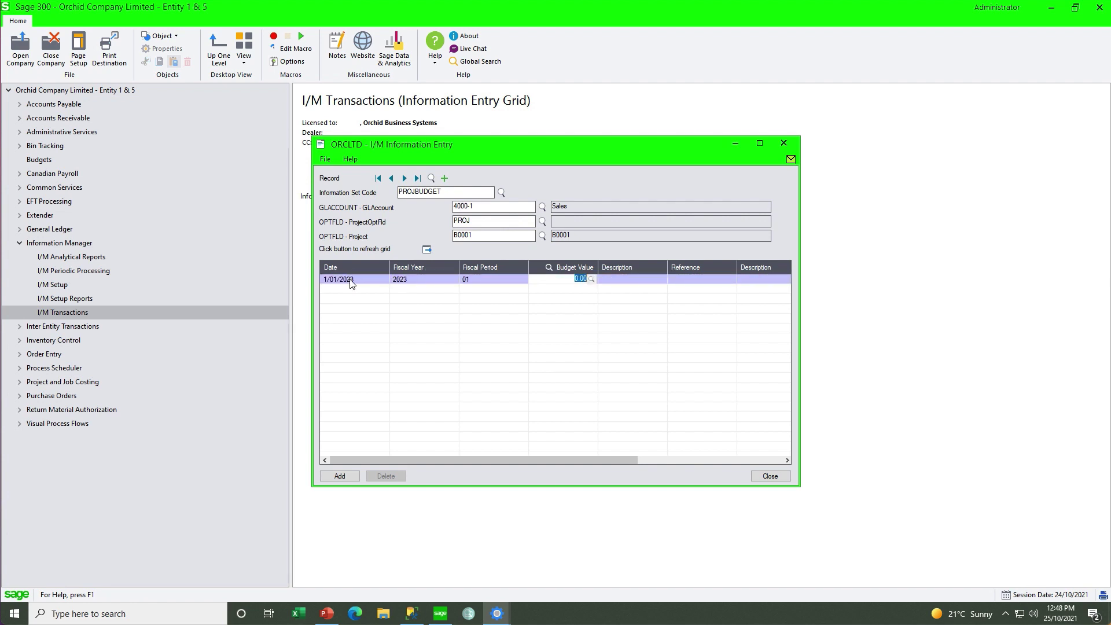
pyautogui.write('10')
pyautogui.press('Tab')
pyautogui.click(340, 476)
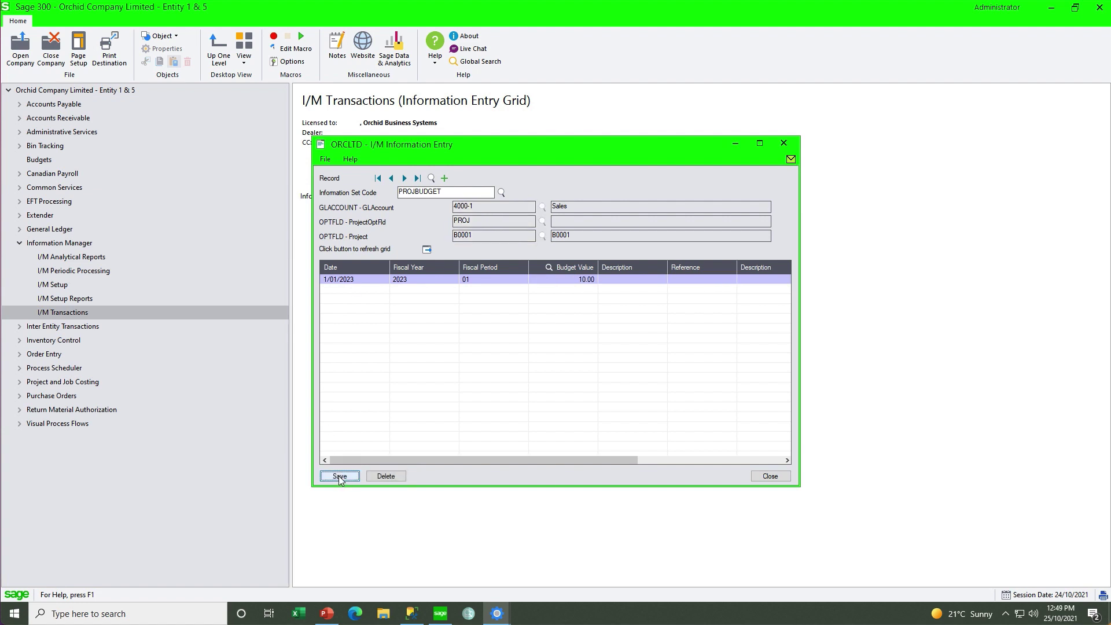
# Step: Close the entry grid, start the Information Entry from Excel macro with its ActiveX controls allowed, and open the Budget2023_ByProject workbook
pyautogui.click(774, 481)
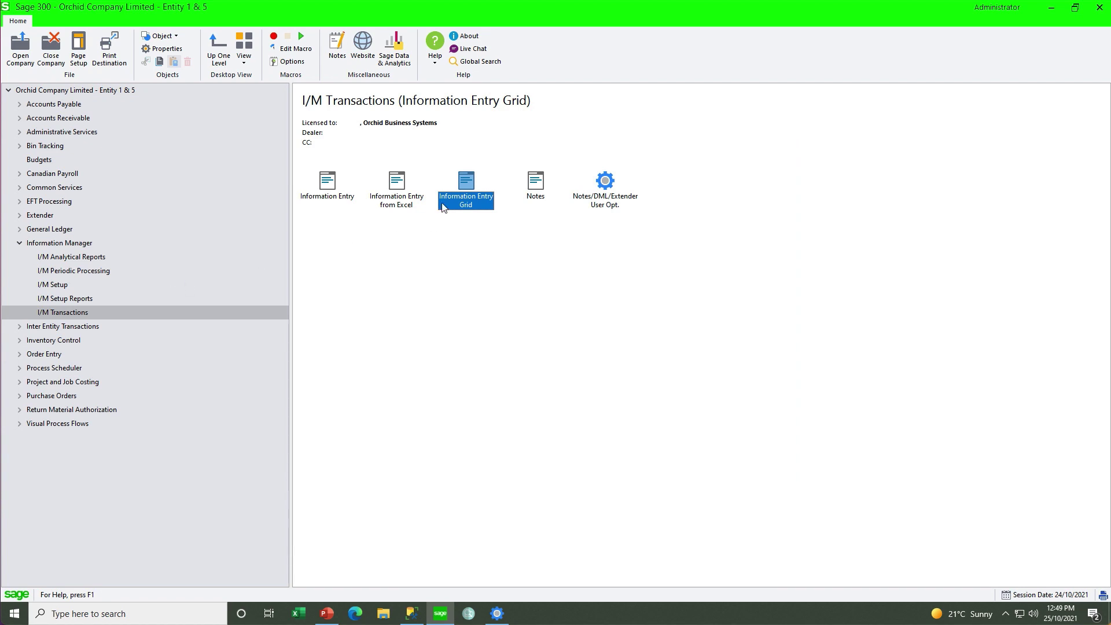
pyautogui.doubleClick(397, 185)
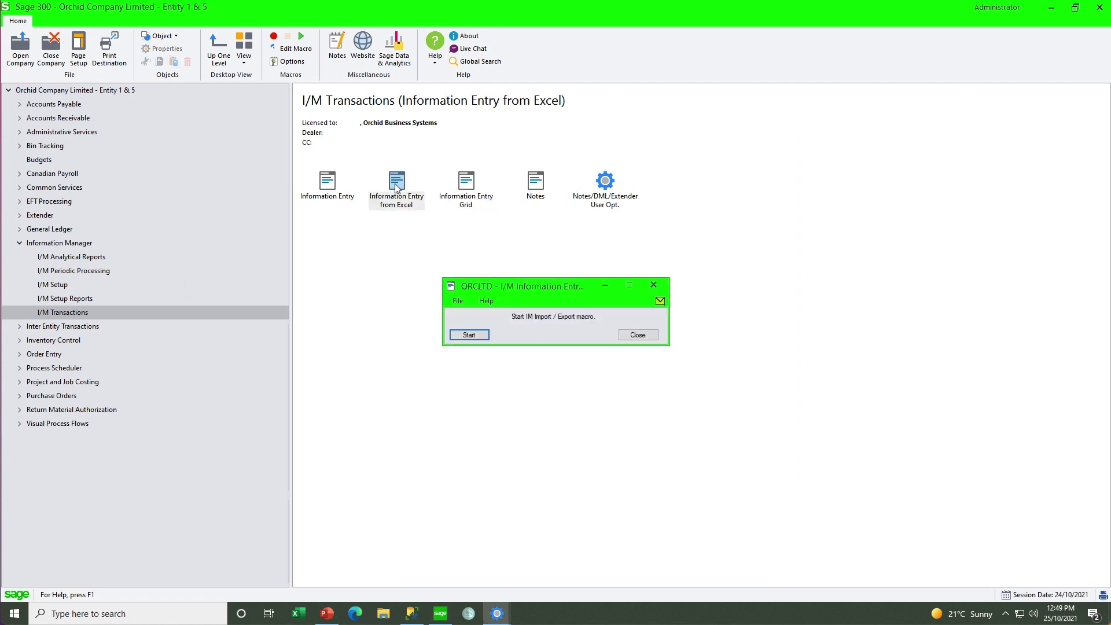
pyautogui.click(467, 335)
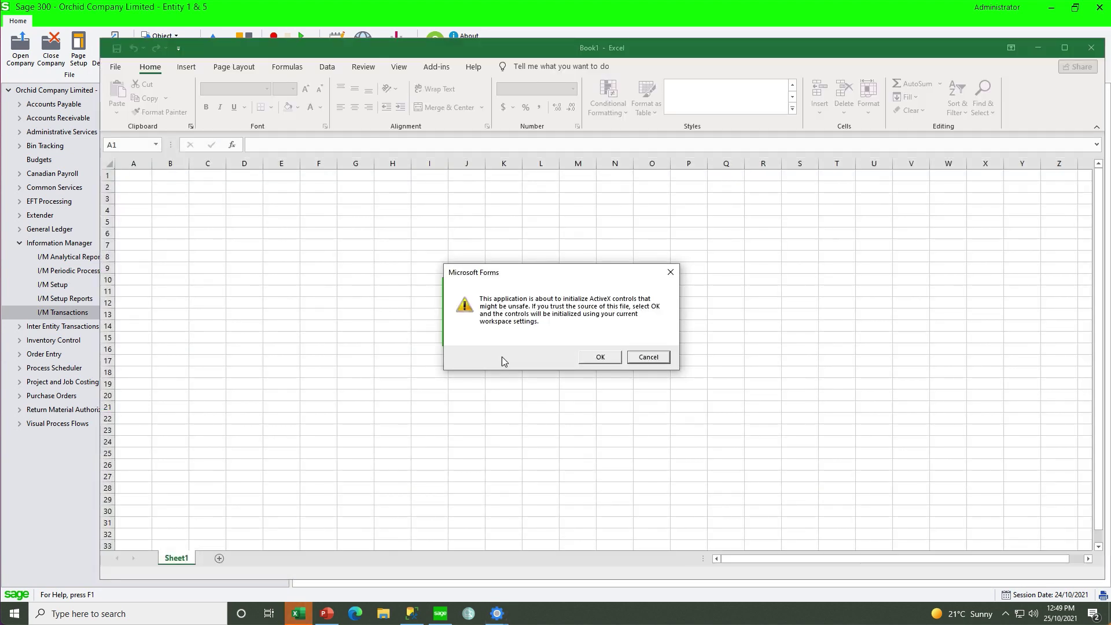
pyautogui.click(599, 357)
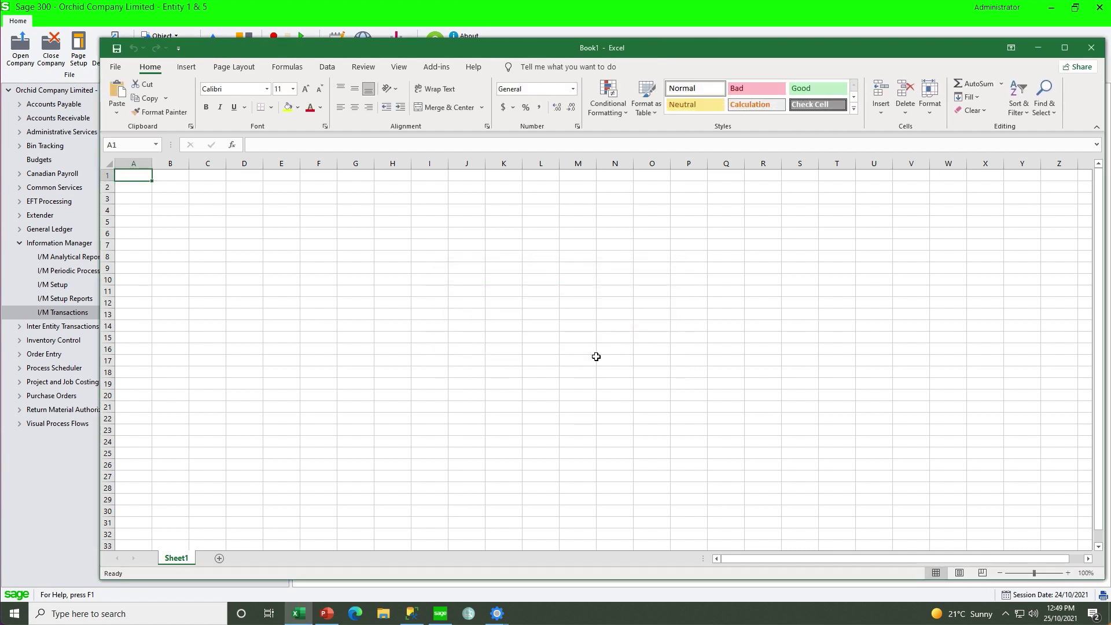
pyautogui.click(115, 69)
pyautogui.click(271, 305)
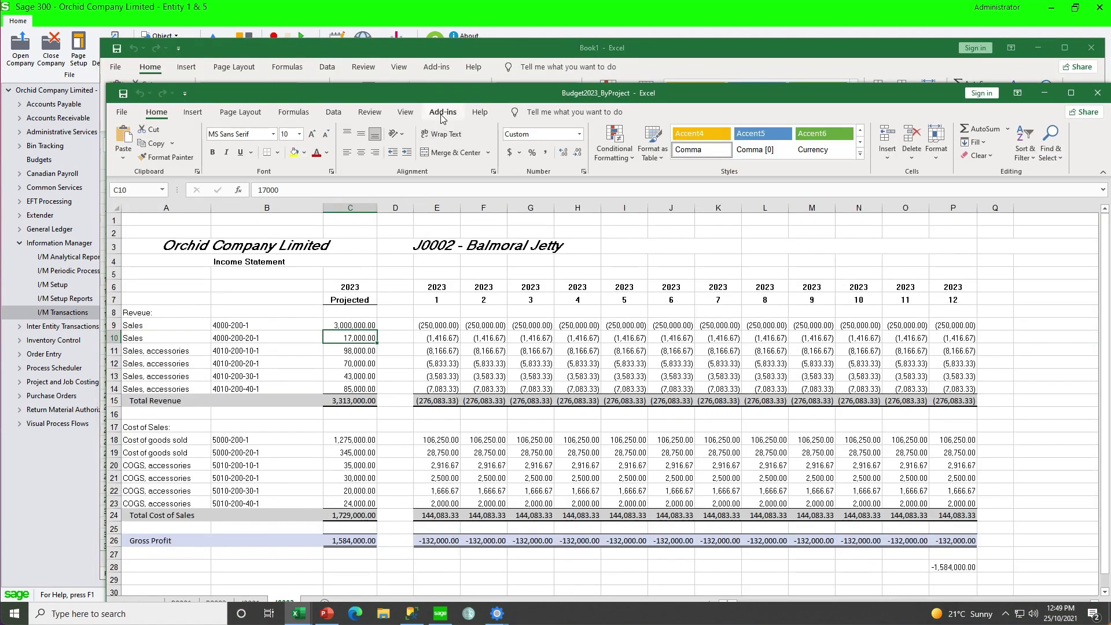
# Step: Update the Sage budget figures from sheet B0001 with the Excel add-in and inspect the cell references of the eb formula in S9
pyautogui.click(442, 116)
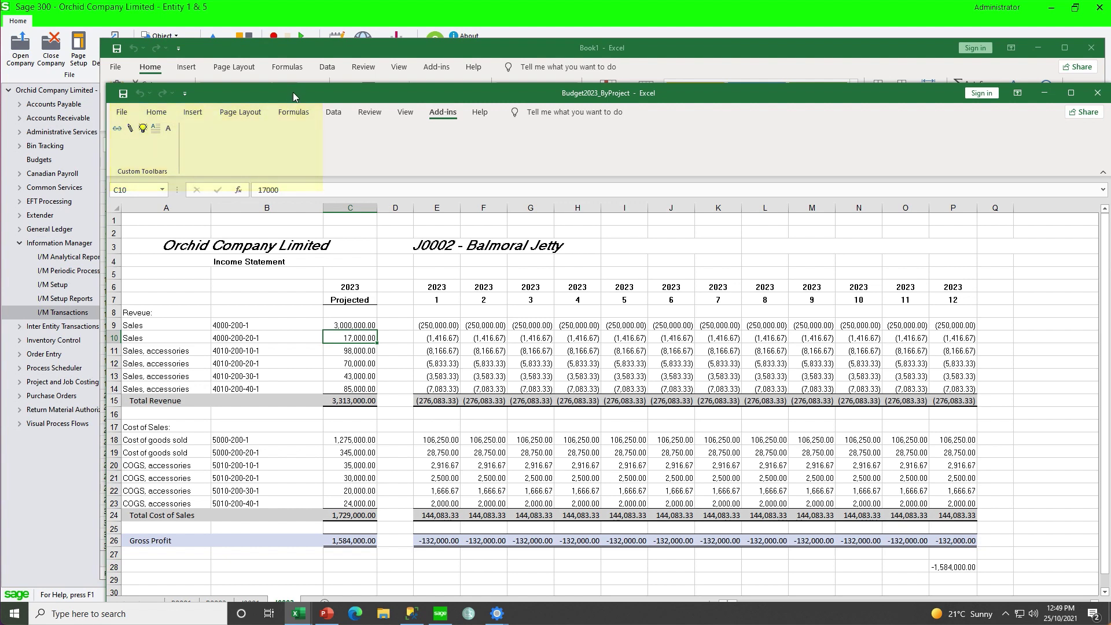
pyautogui.moveTo(293, 92); pyautogui.dragTo(293, 52)
pyautogui.click(183, 564)
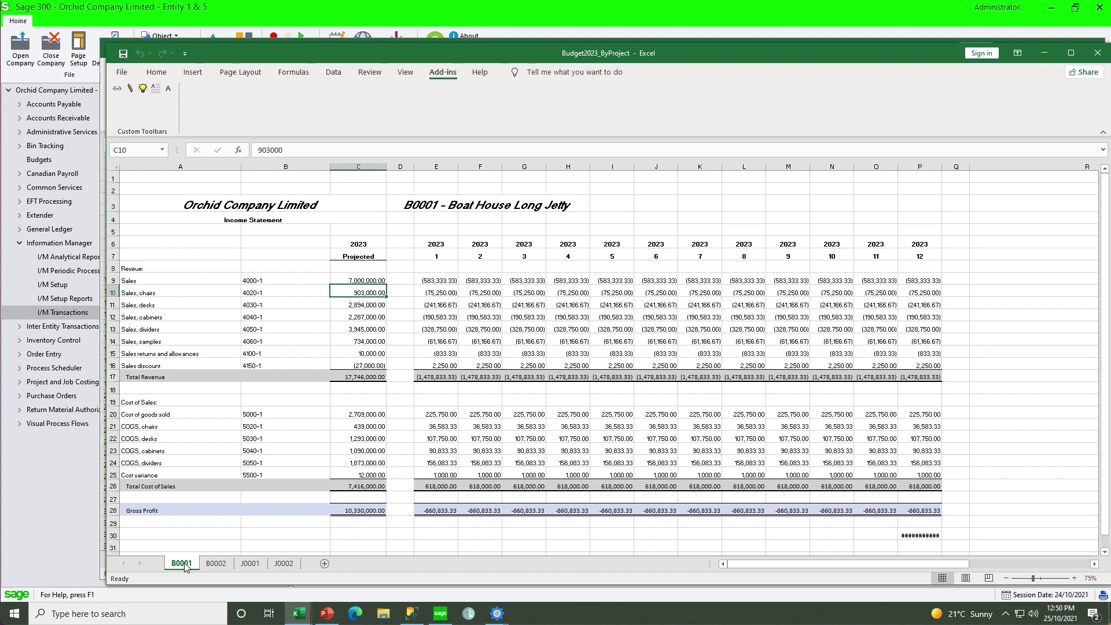
pyautogui.click(1034, 291)
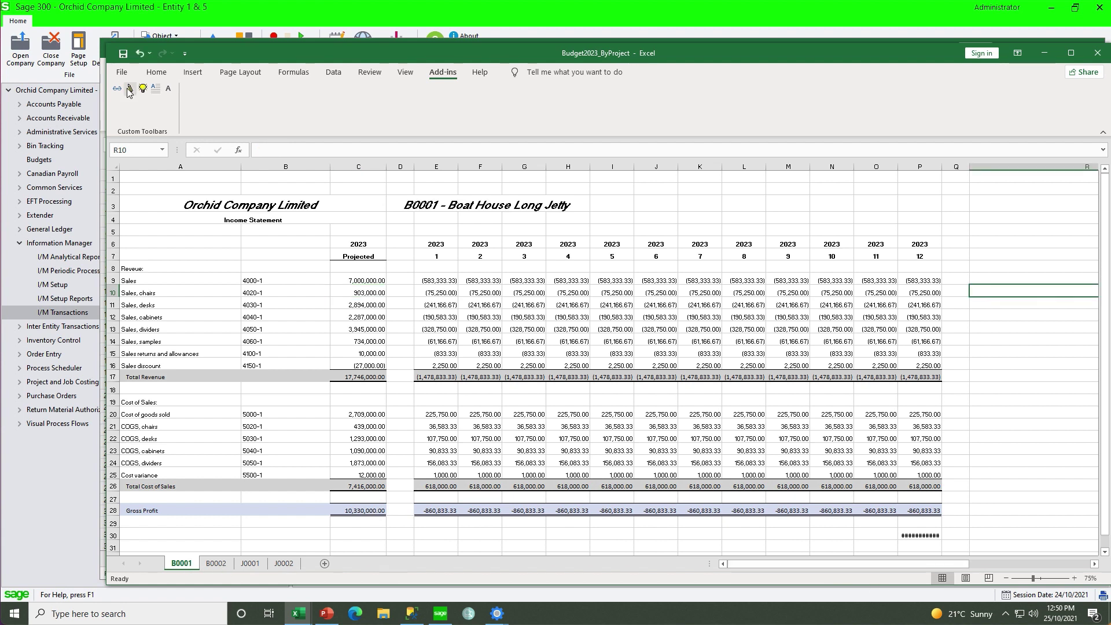
pyautogui.click(131, 89)
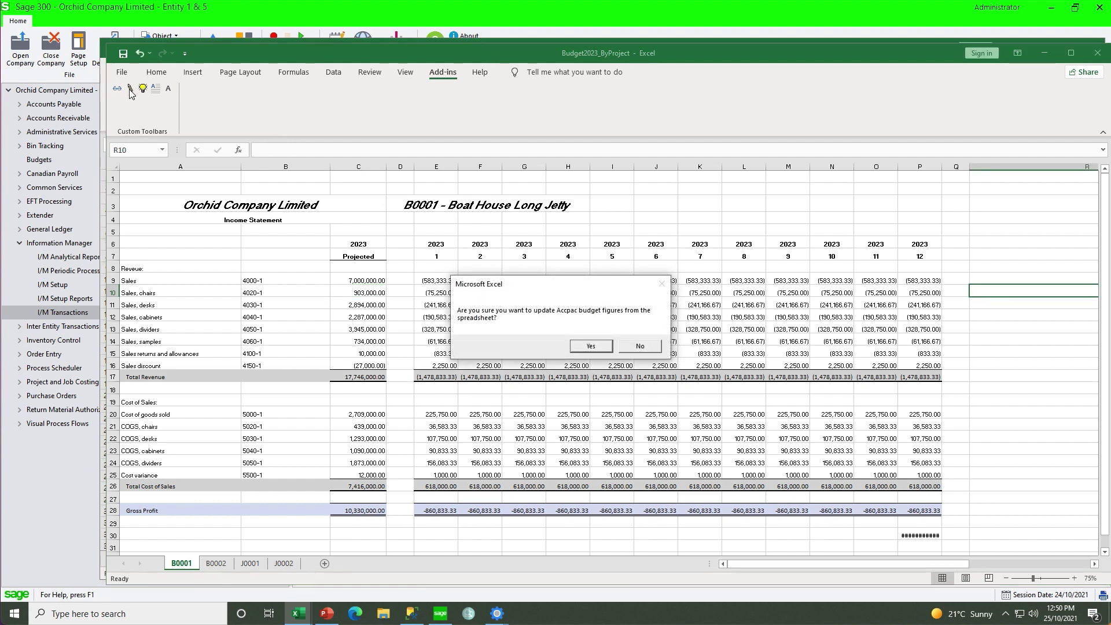
pyautogui.click(584, 345)
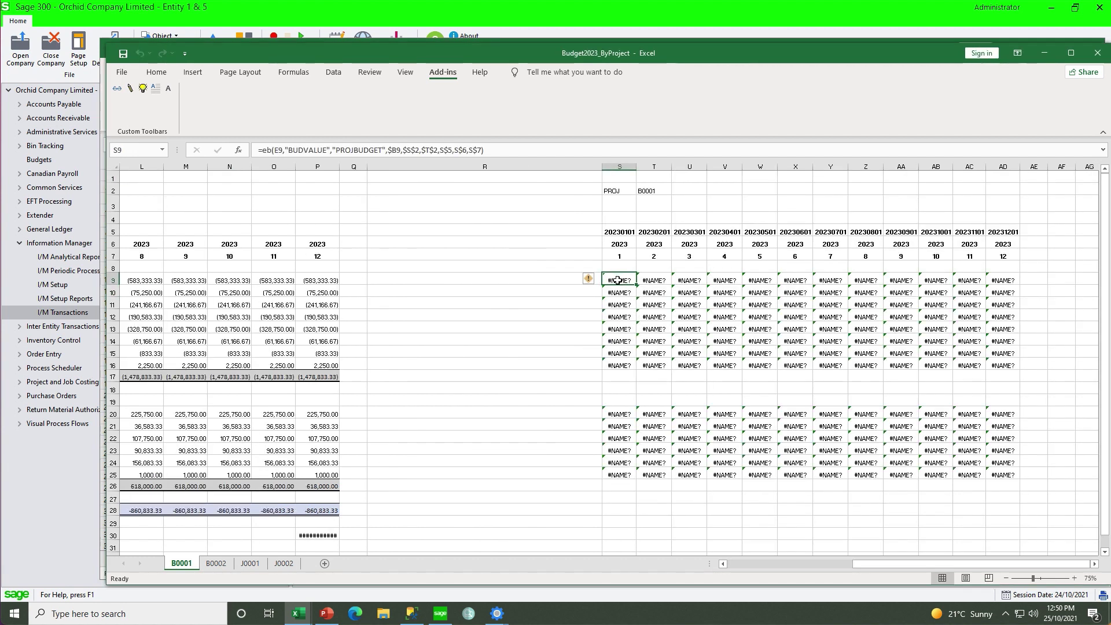
pyautogui.click(505, 149)
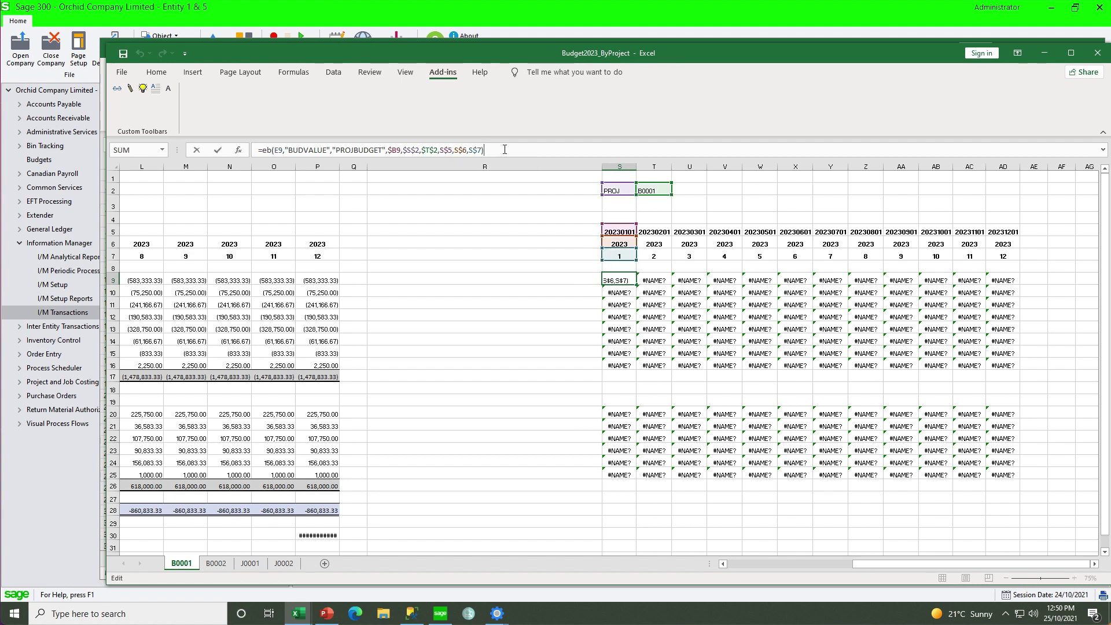
pyautogui.moveTo(866, 565); pyautogui.dragTo(752, 565)
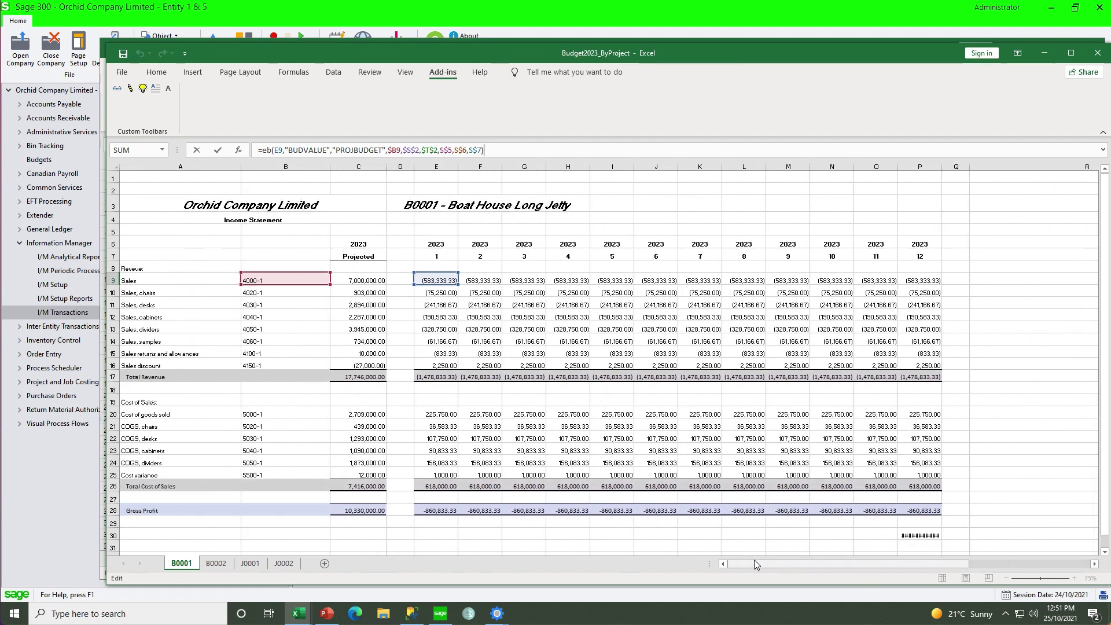
# Step: Update the Sage budget figures from sheet B0002 and inspect the cell references of its eb formula in S9
pyautogui.click(217, 564)
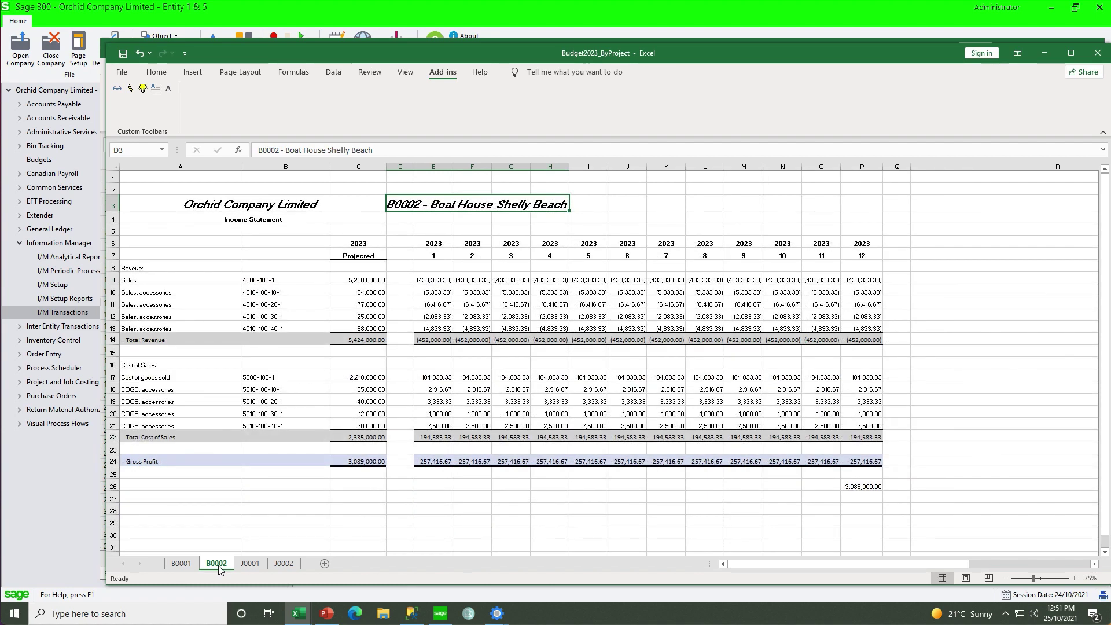
pyautogui.click(132, 93)
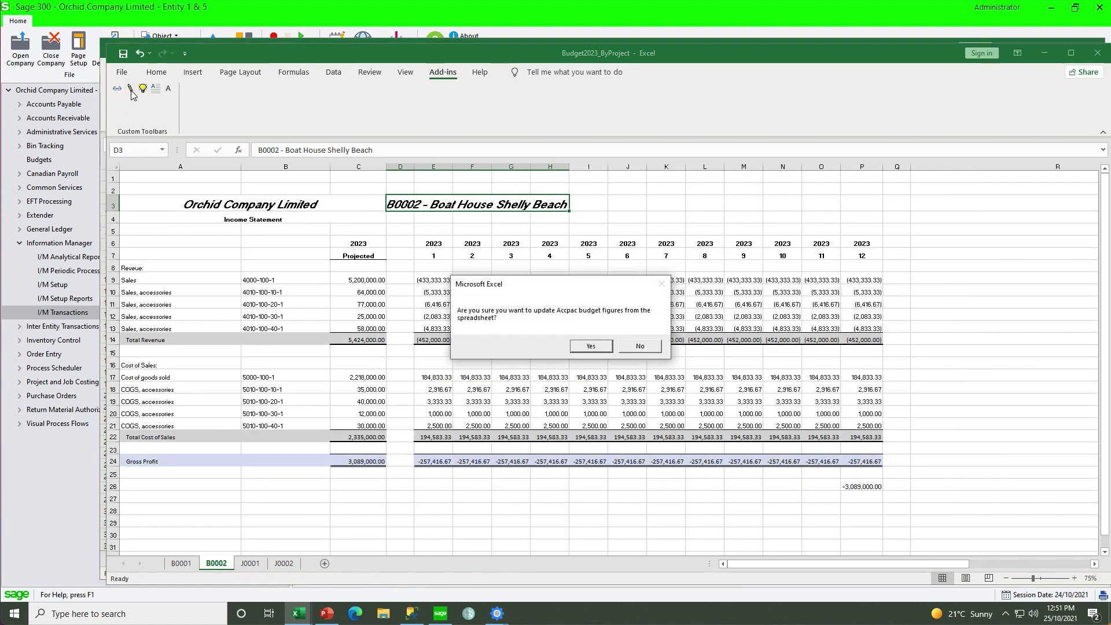
pyautogui.click(592, 346)
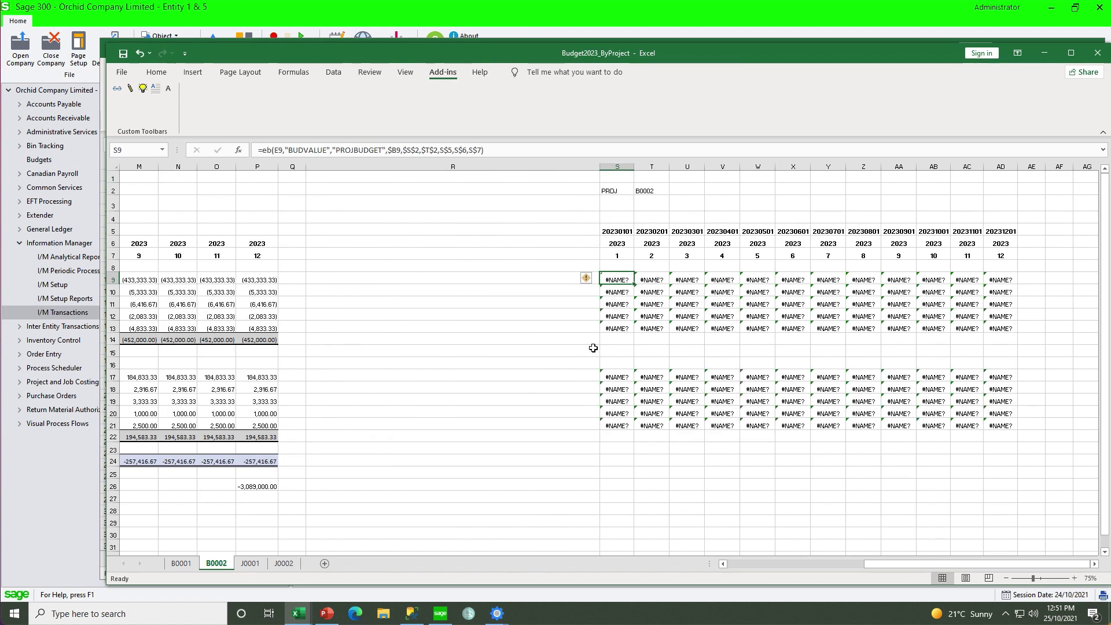
pyautogui.press('F2')
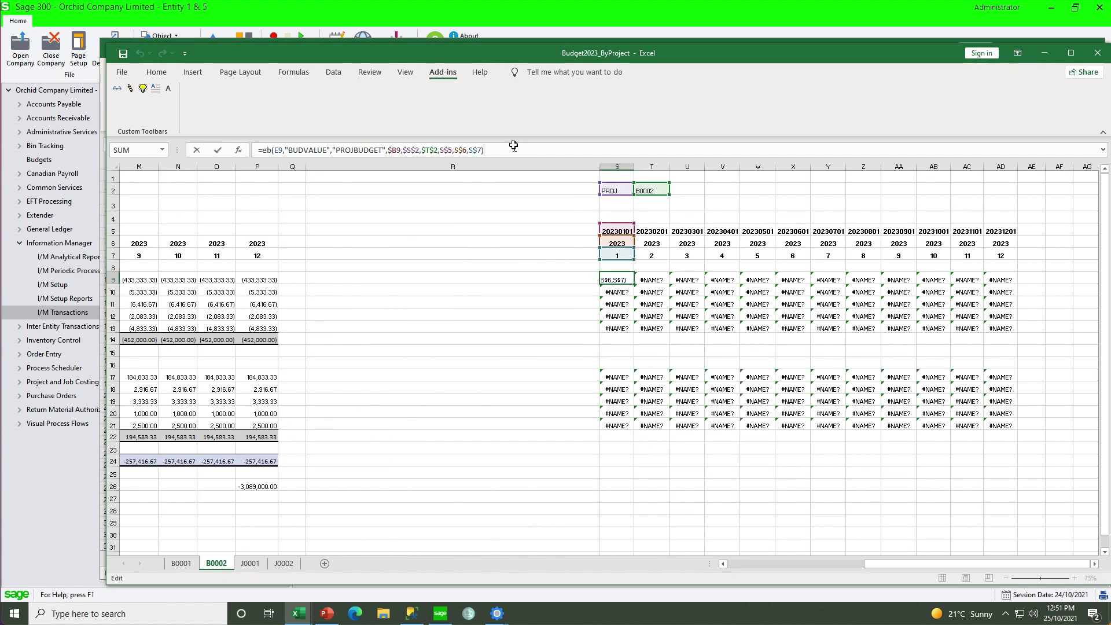
pyautogui.moveTo(873, 564); pyautogui.dragTo(762, 564)
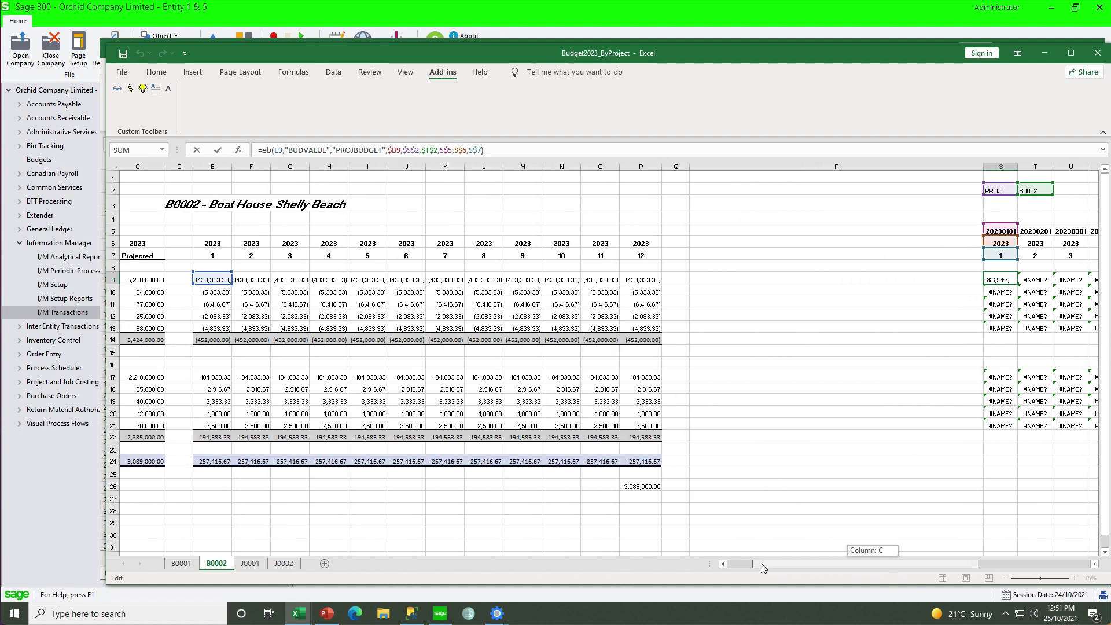
# Step: Update the Sage budget figures from sheet J0001, Shelly Beach Jetty
pyautogui.click(250, 563)
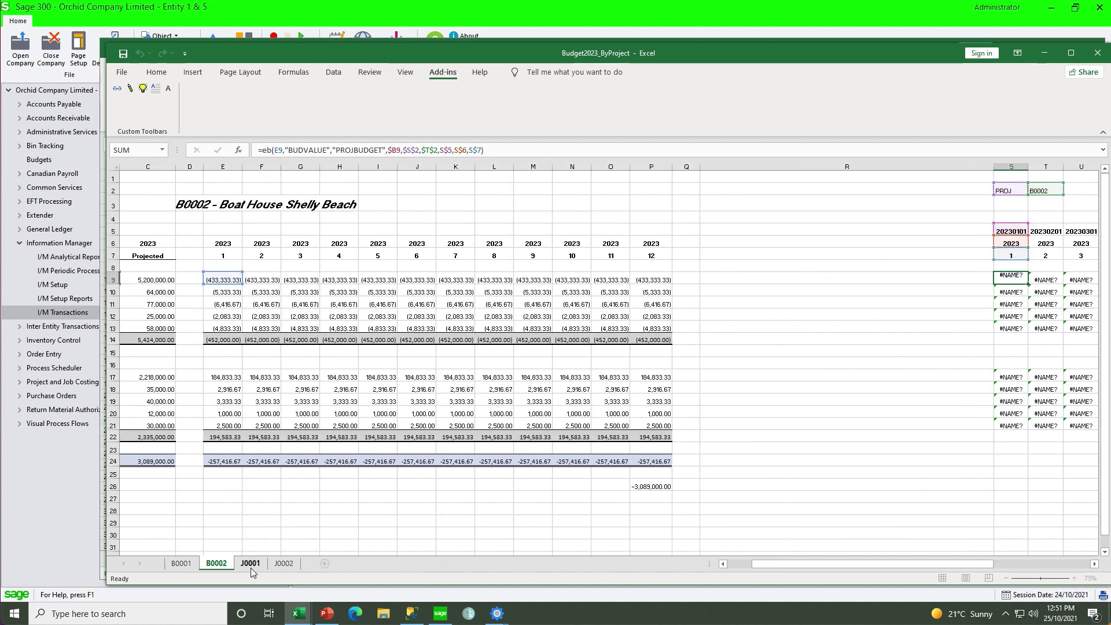
pyautogui.click(129, 89)
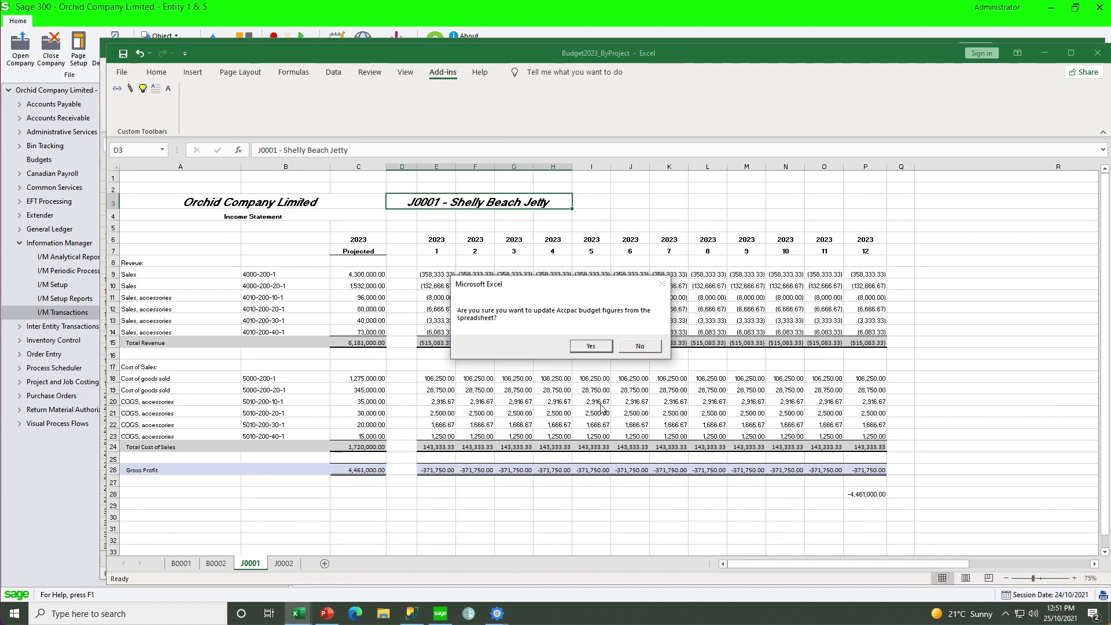
pyautogui.click(593, 347)
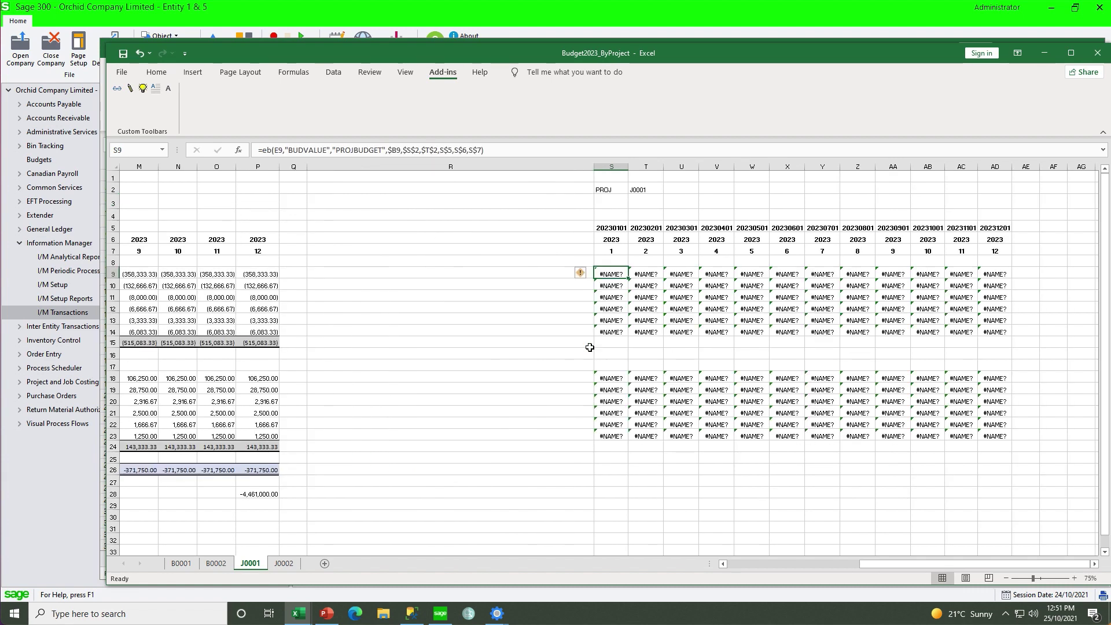
# Step: Update the Sage budget figures from sheet J0002, Balmoral Jetty
pyautogui.click(286, 565)
pyautogui.click(130, 93)
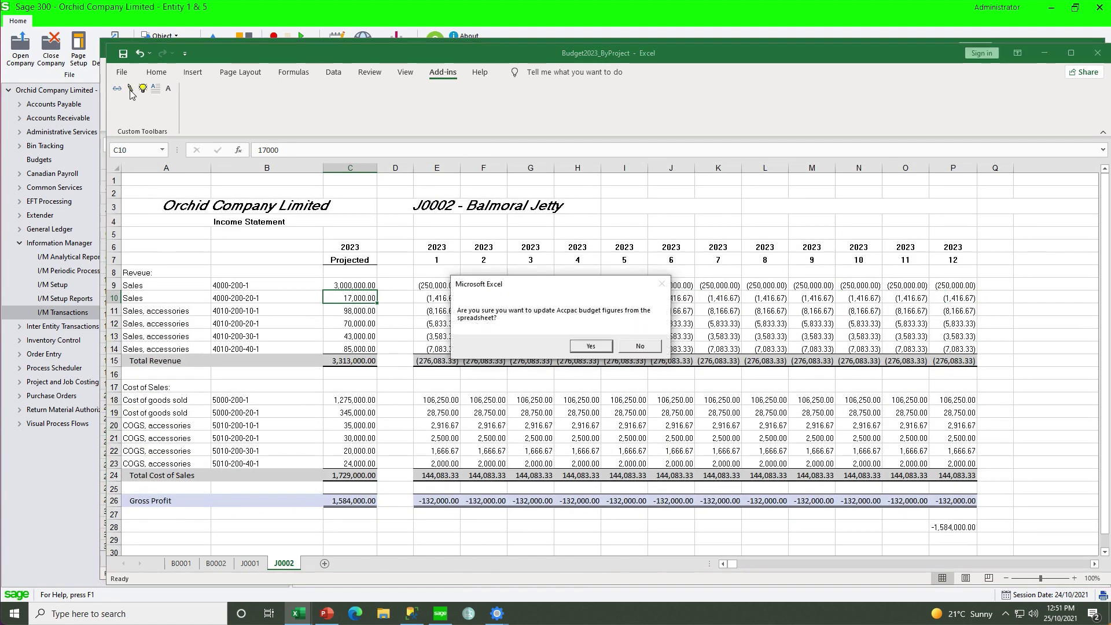
pyautogui.click(585, 348)
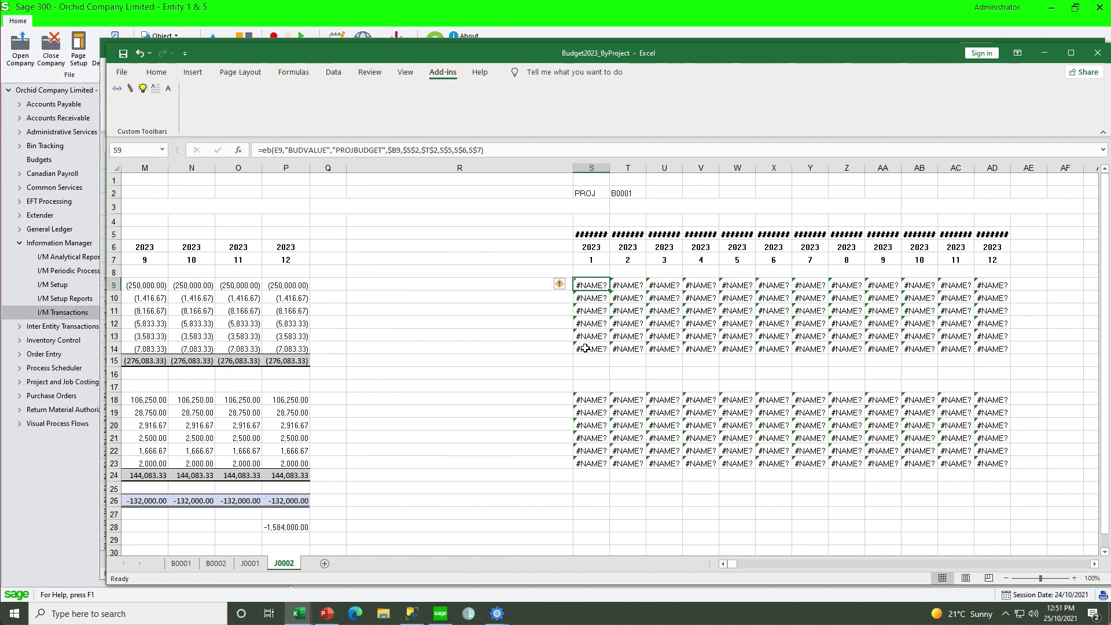
# Step: Save and close the Budget2023_ByProject workbook, exit Excel and close the import/export macro window
pyautogui.click(1097, 58)
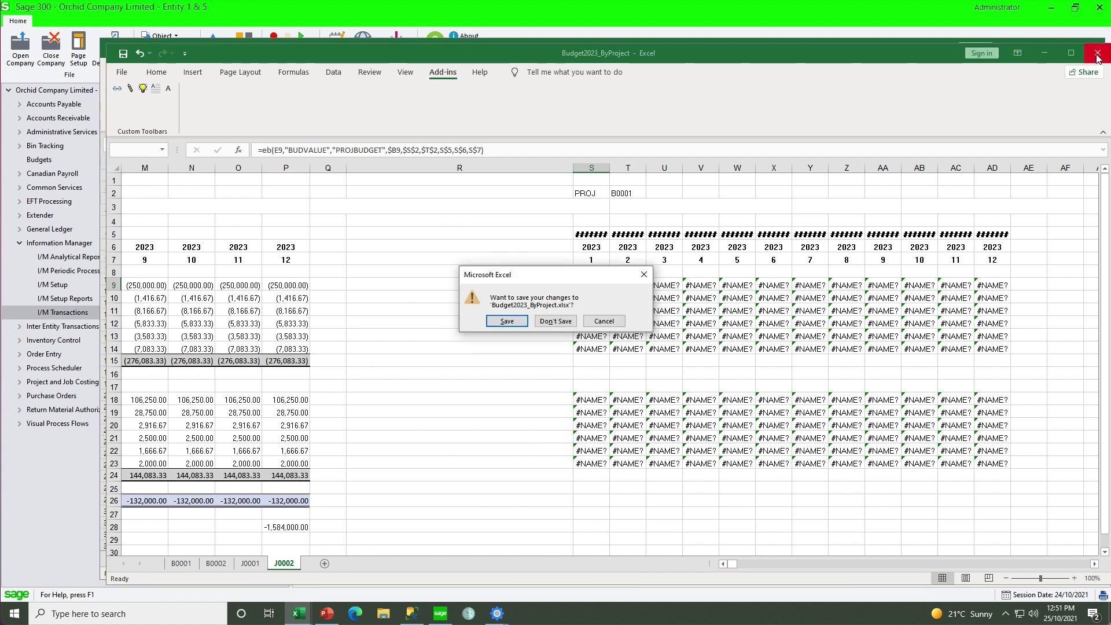
pyautogui.click(509, 318)
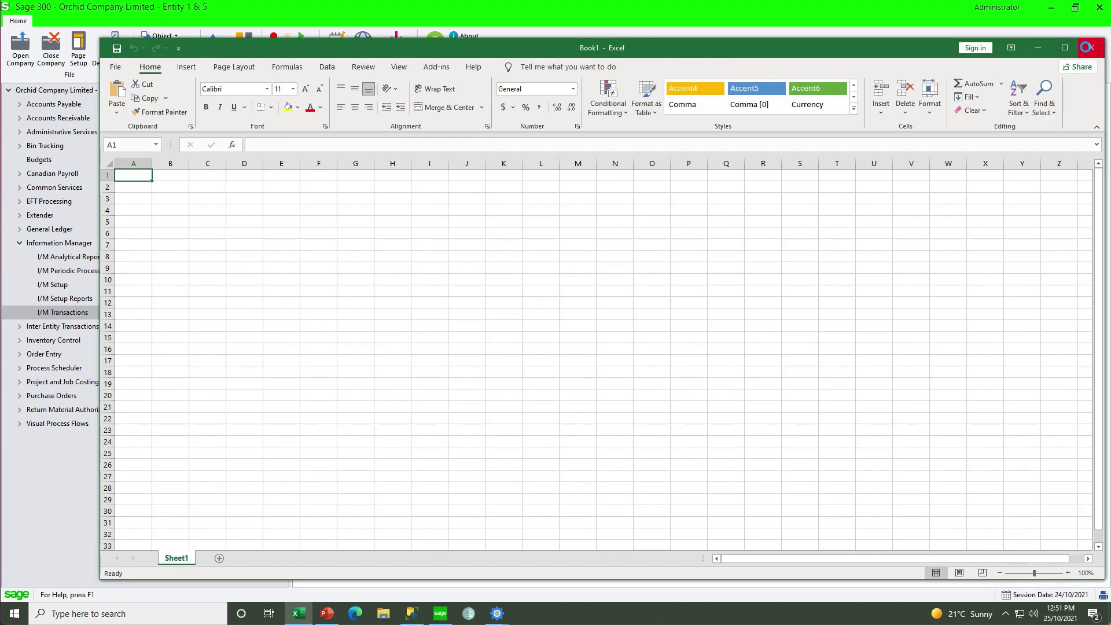
pyautogui.click(1089, 48)
pyautogui.click(636, 339)
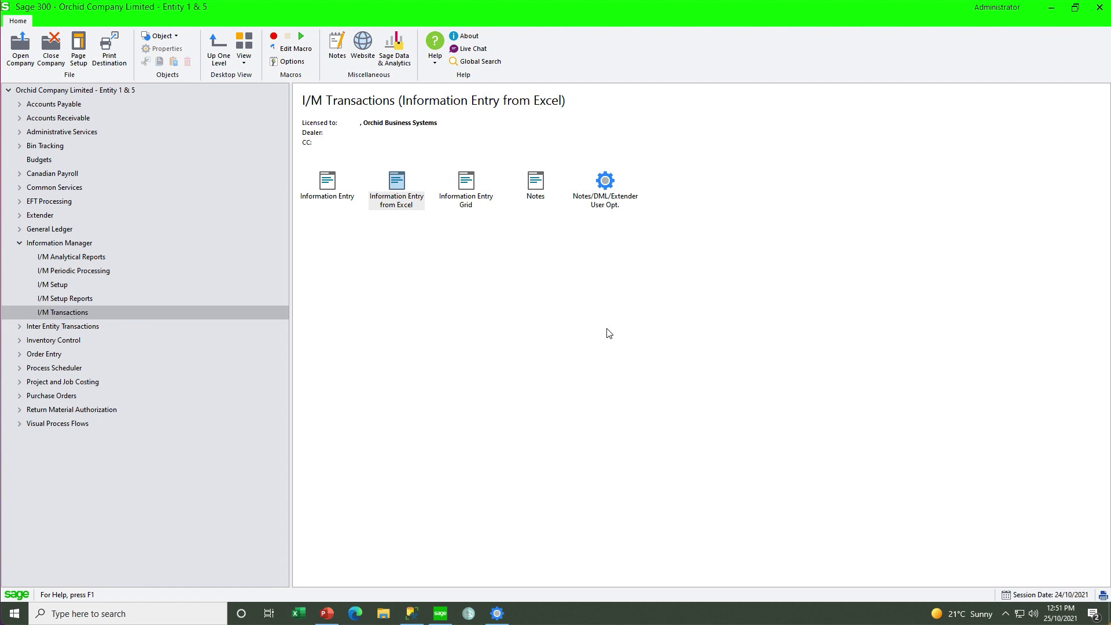
# Step: Load the PROJBUDGET records for GL account 4000-1 and project B0001 in the Information Entry Grid, and select record 2,628 in the Information Set finder
pyautogui.doubleClick(467, 182)
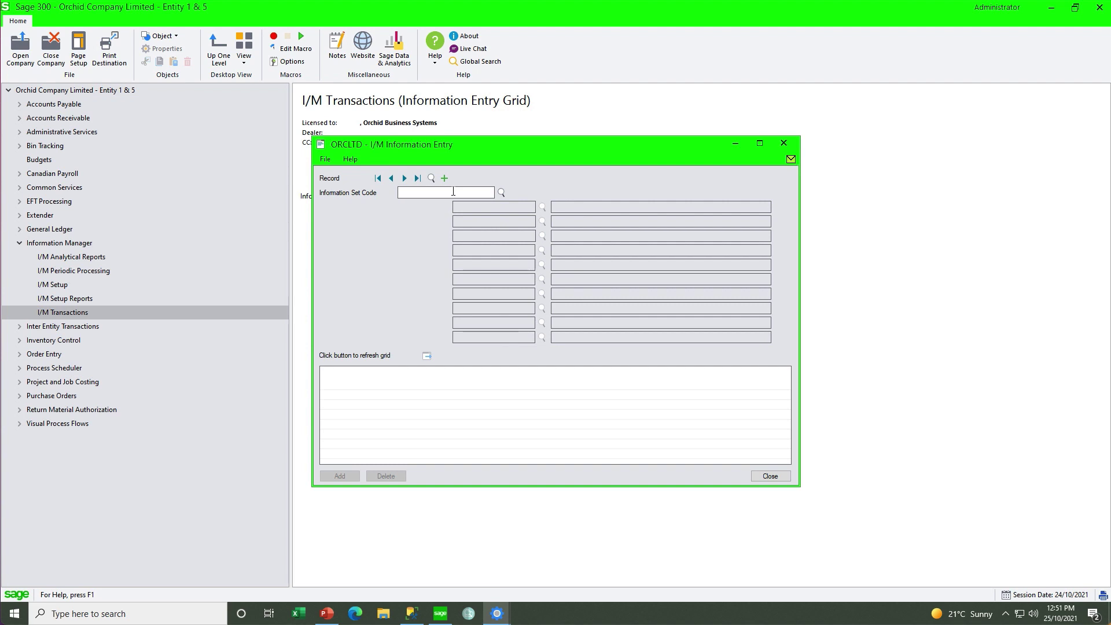
pyautogui.write('PROJBUDGET')
pyautogui.press('Tab')
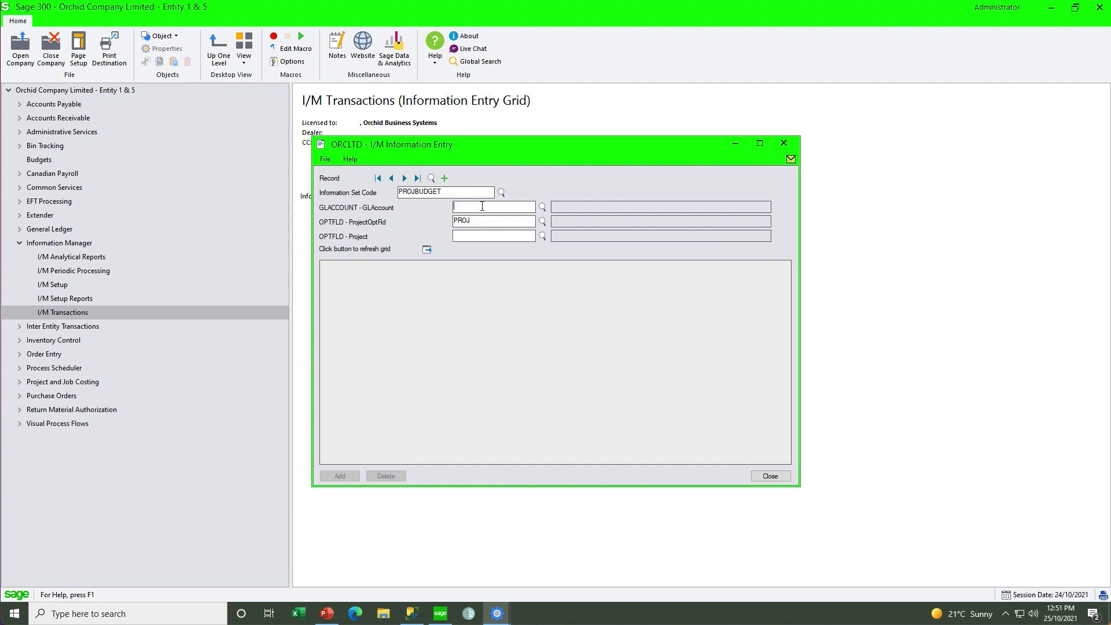
pyautogui.write('4000-1')
pyautogui.press('Tab')
pyautogui.press('Tab')
pyautogui.write('B0001')
pyautogui.press('Tab')
pyautogui.click(427, 249)
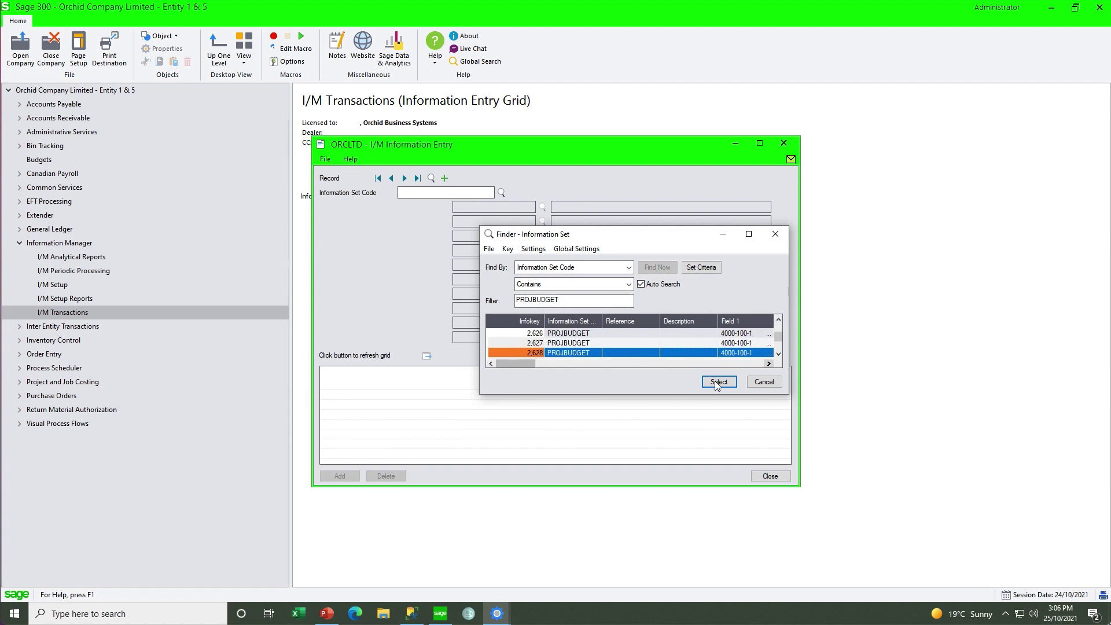
pyautogui.click(718, 382)
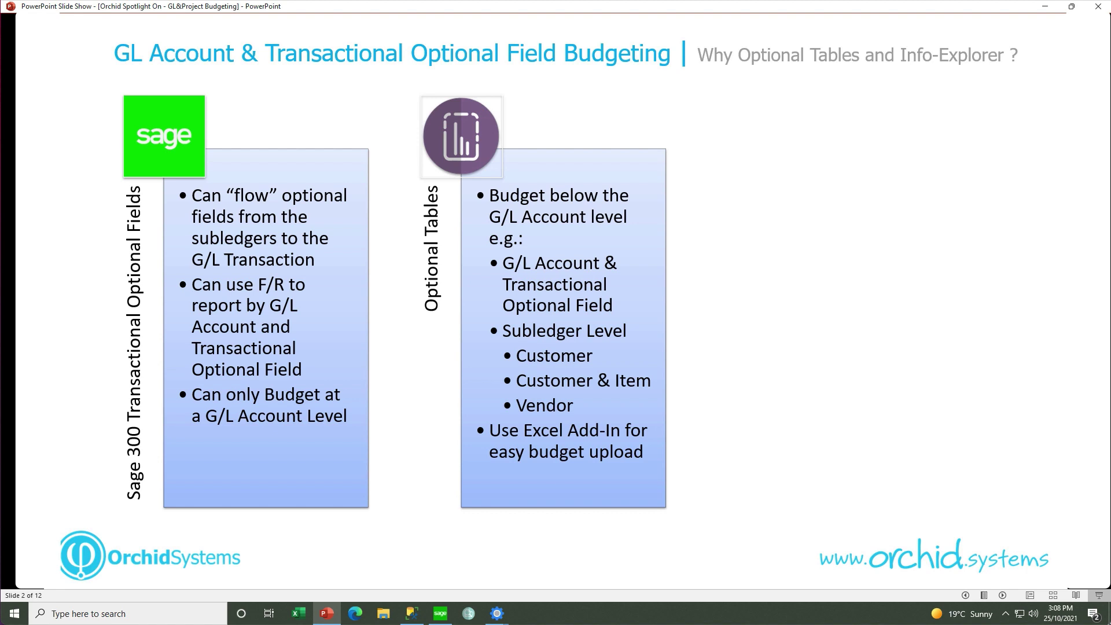
pyautogui.press('Right')
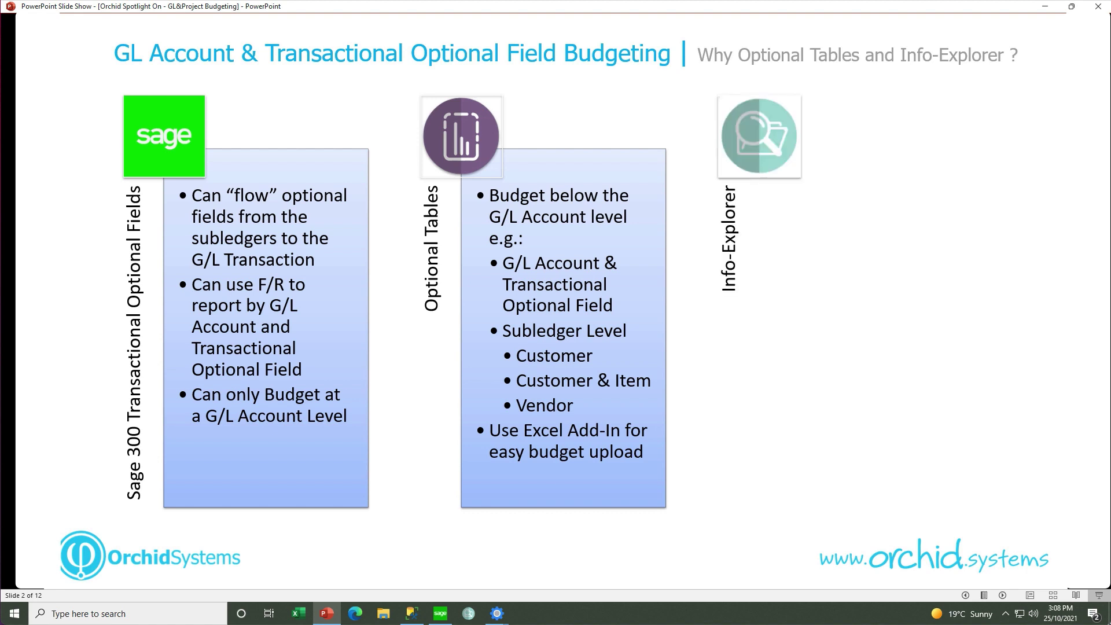
pyautogui.press('Right')
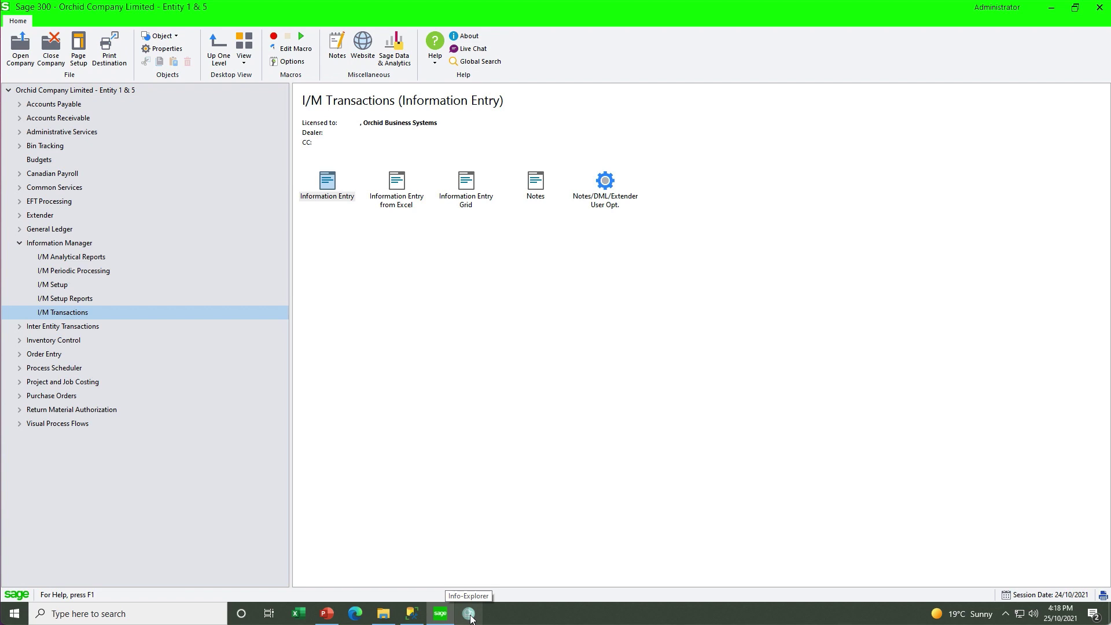
# Step: Switch to Info-Explorer from the Budgets folder, open the GLBudgetProject cube and refresh its Project Budget view
pyautogui.click(37, 164)
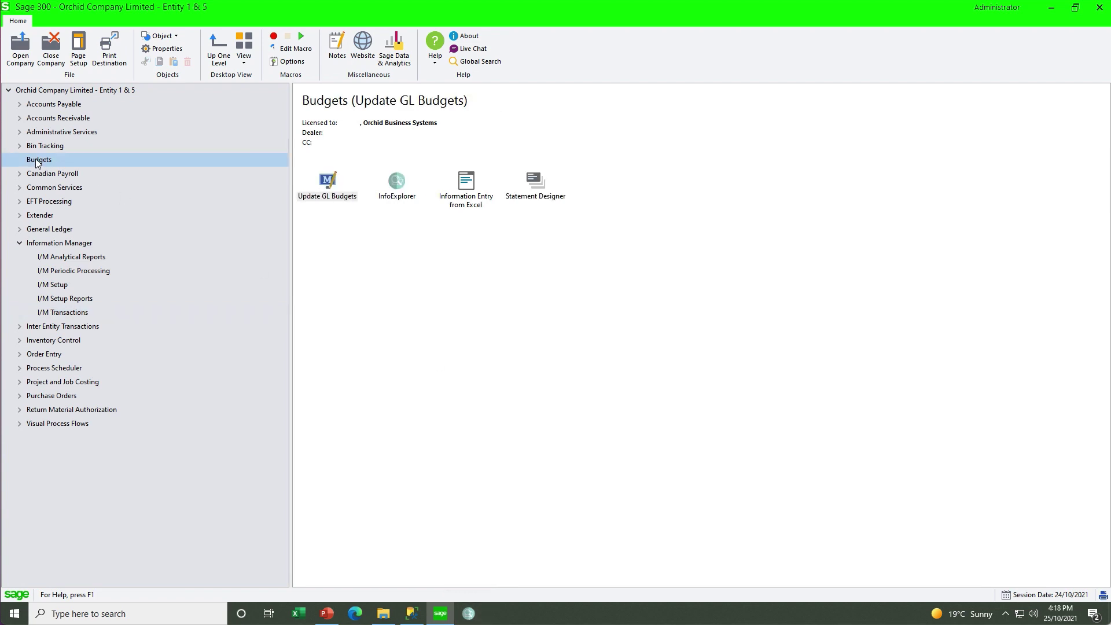
pyautogui.click(397, 184)
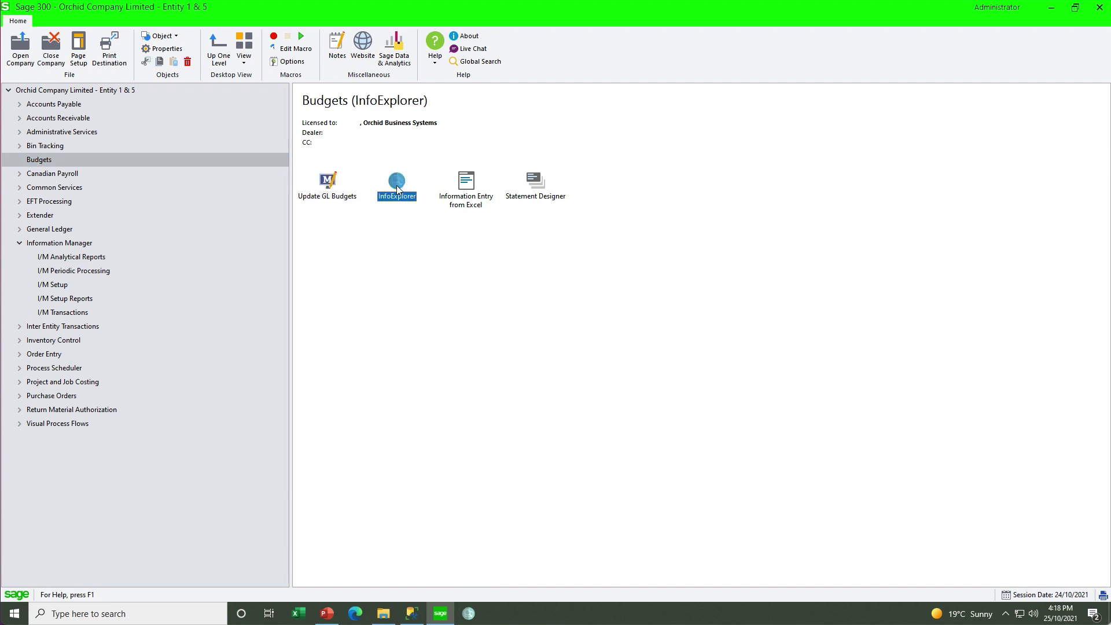
pyautogui.doubleClick(397, 189)
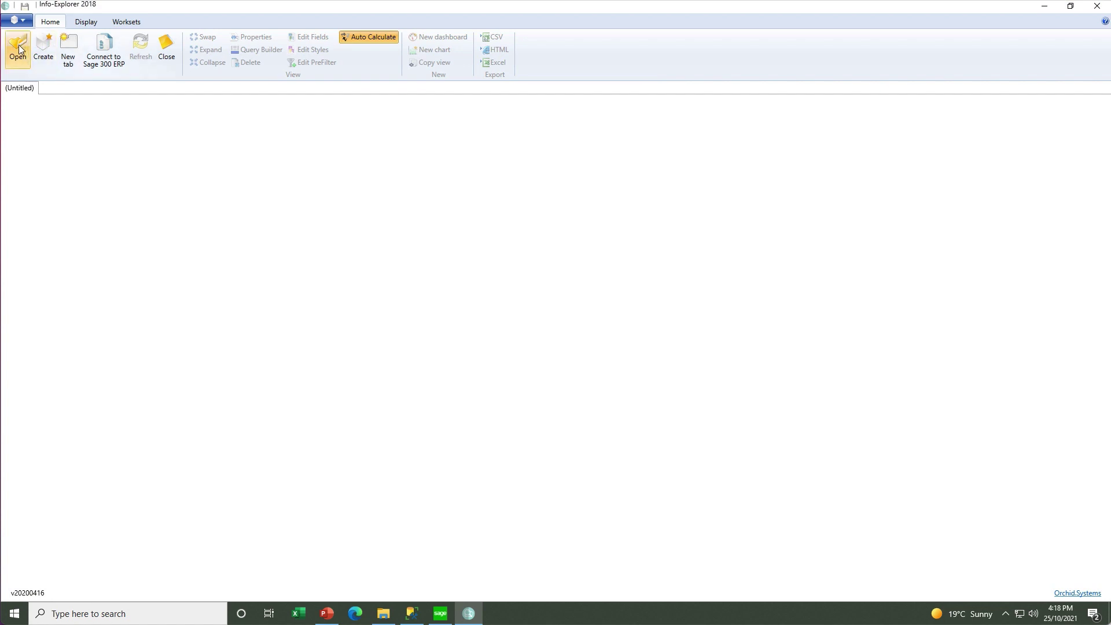
pyautogui.click(25, 23)
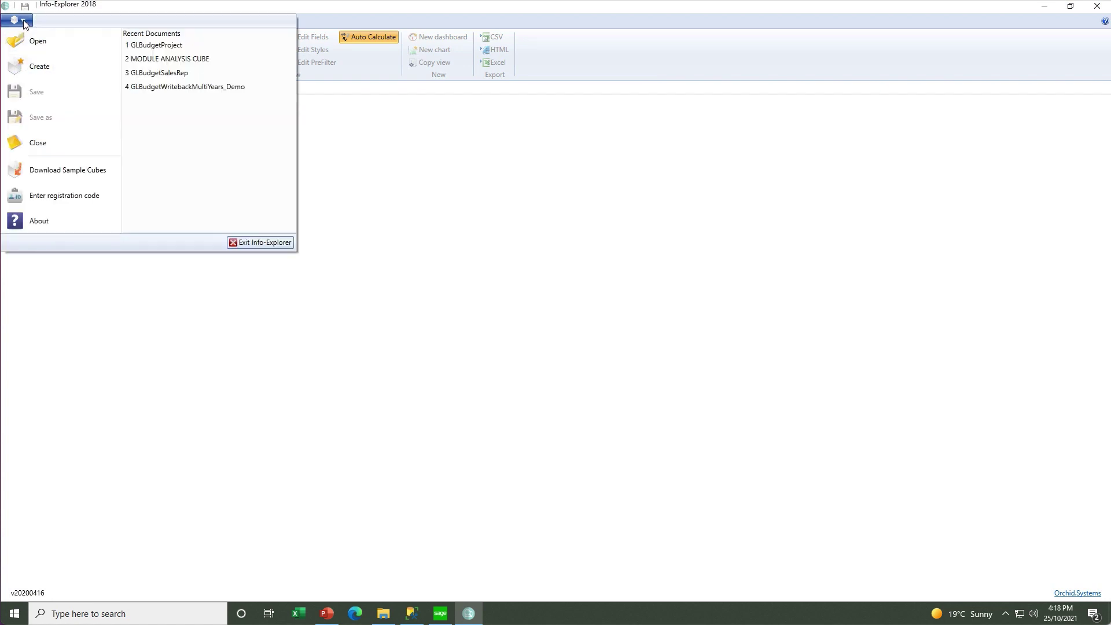
pyautogui.click(165, 43)
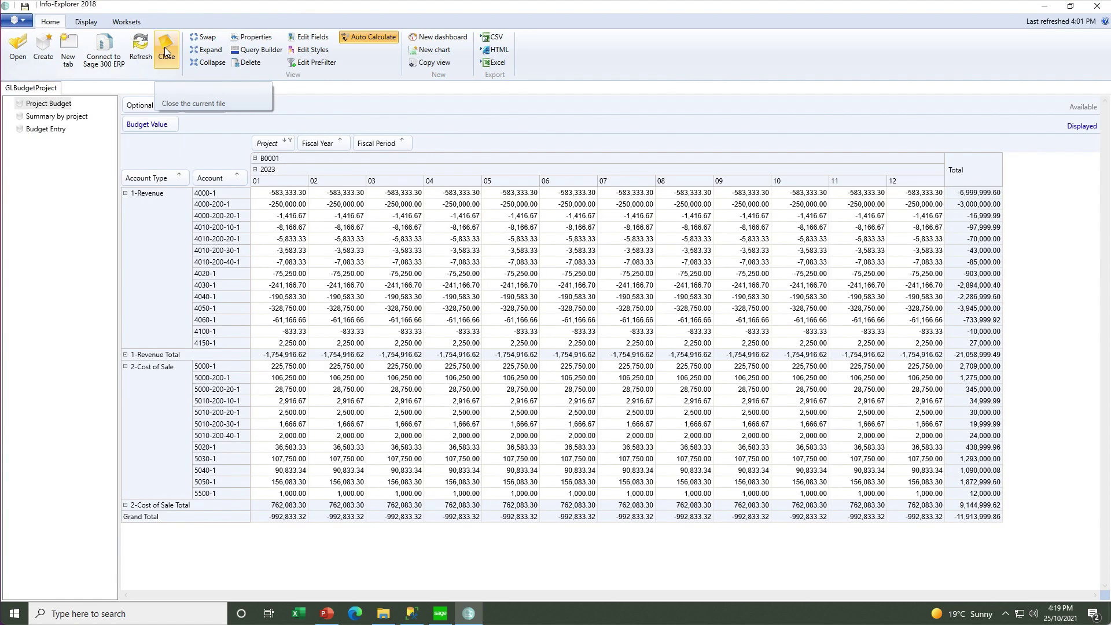
pyautogui.click(61, 105)
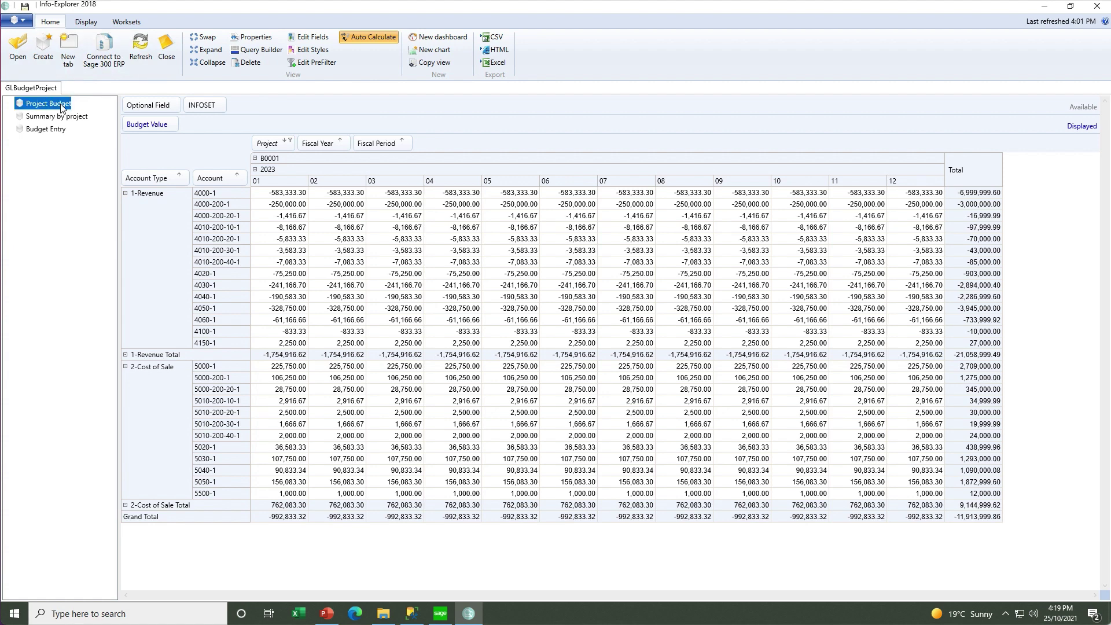
pyautogui.click(140, 46)
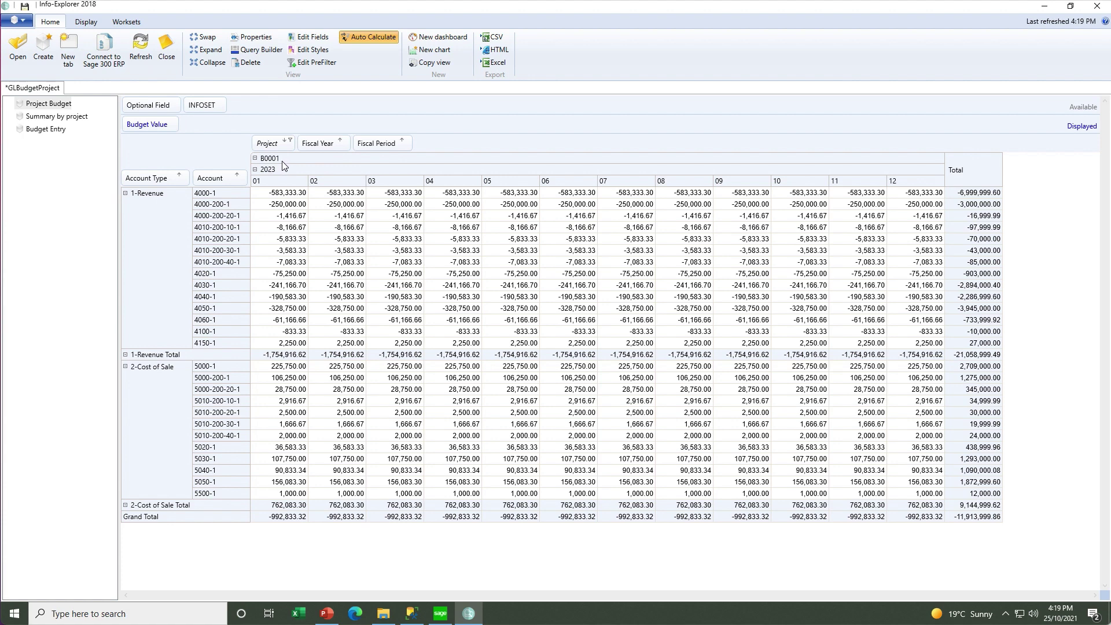
# Step: Examine the period 01 budget values of project B0001 across the revenue and cost of sale accounts
pyautogui.click(278, 198)
pyautogui.press('Down')
pyautogui.press('Down')
pyautogui.press('Down')
pyautogui.press('Down')
pyautogui.press('Down')
pyautogui.press('Down')
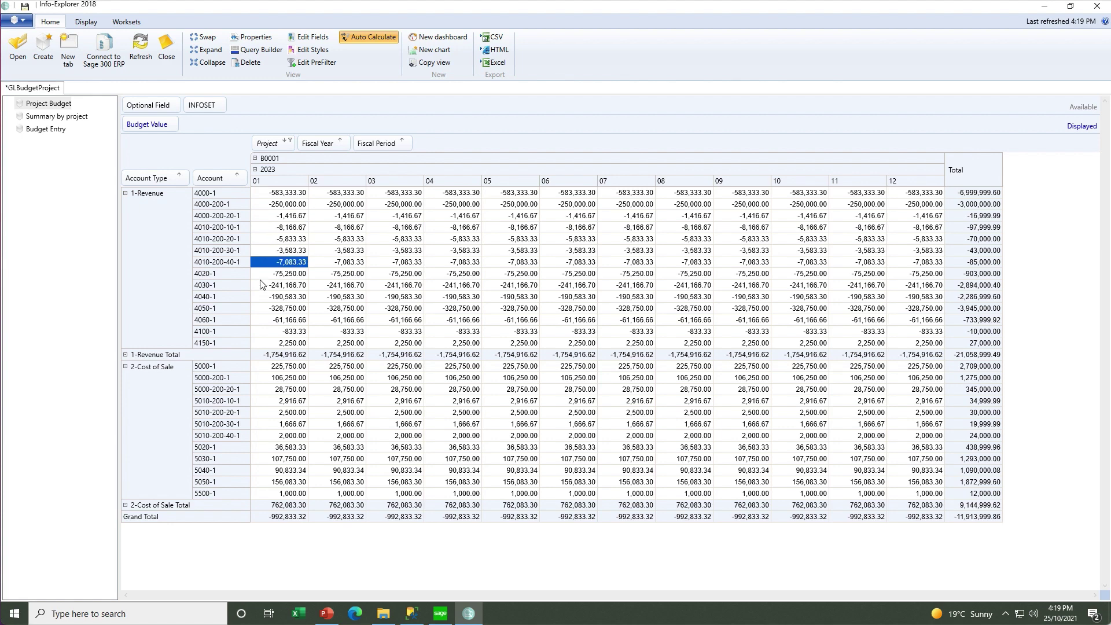
pyautogui.click(291, 369)
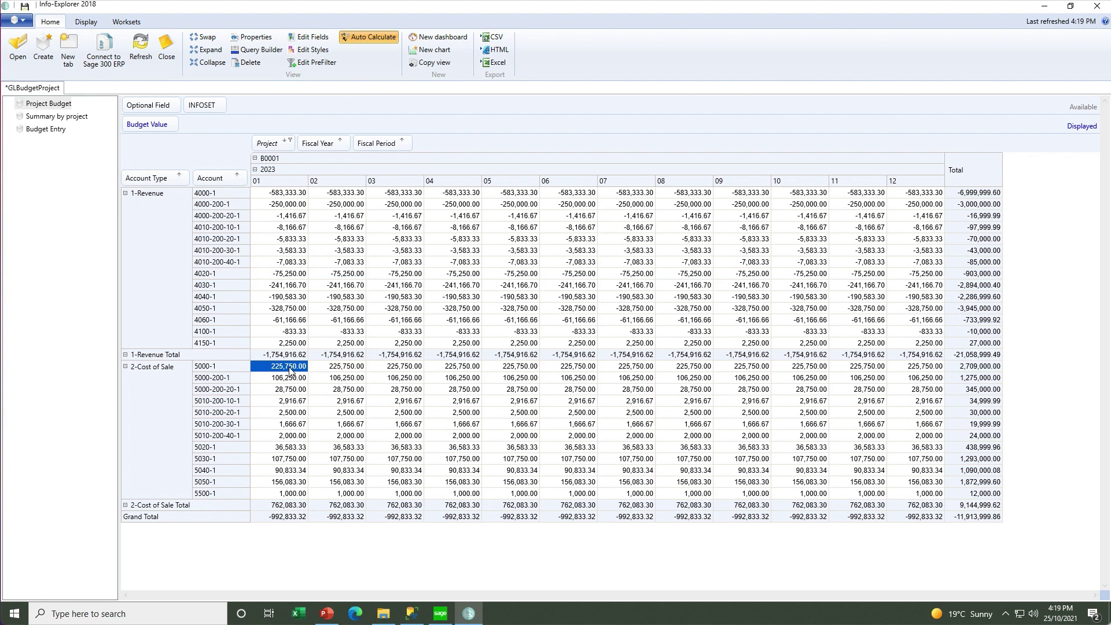
# Step: Filter the Project Budget view to project B0002 only
pyautogui.click(290, 140)
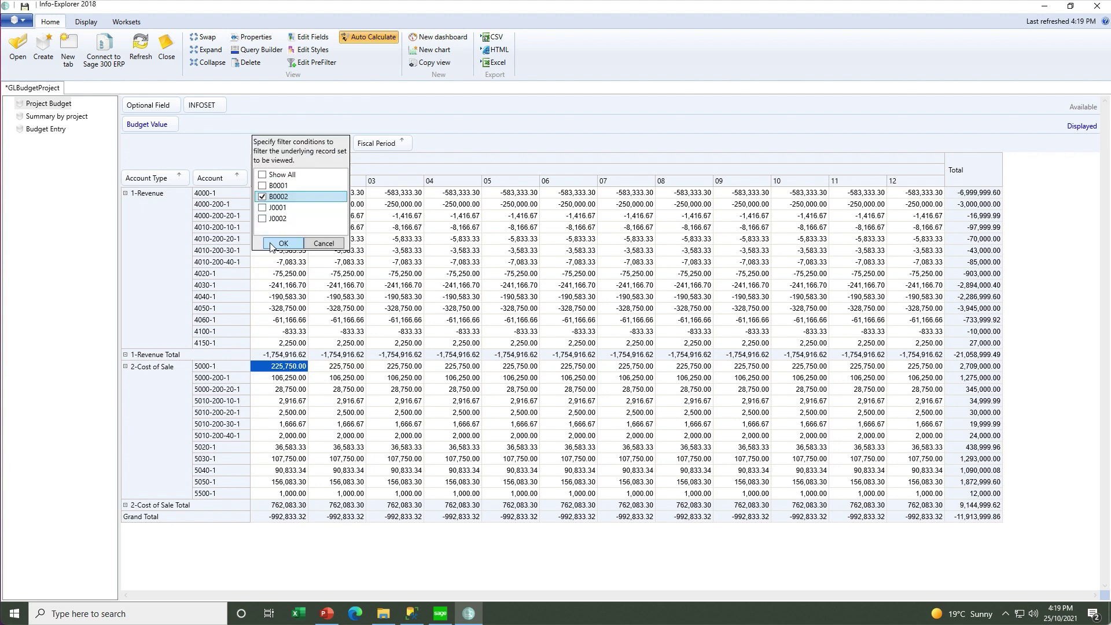
pyautogui.click(283, 244)
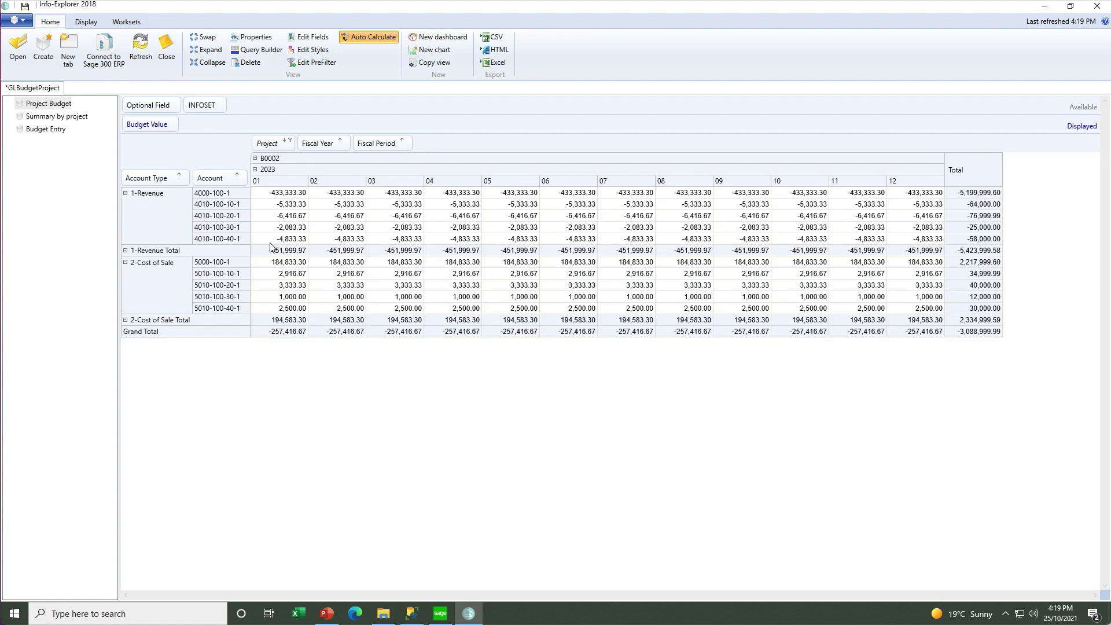
# Step: Show all projects in the Project Budget view and move Project from the column fields to the available fields
pyautogui.click(290, 141)
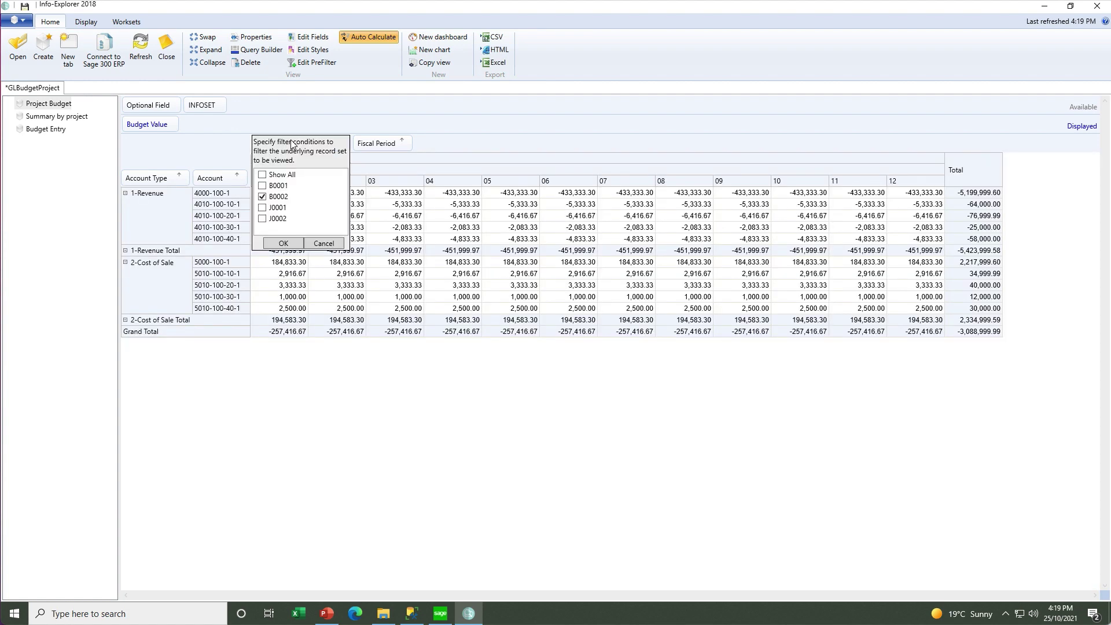
pyautogui.click(266, 176)
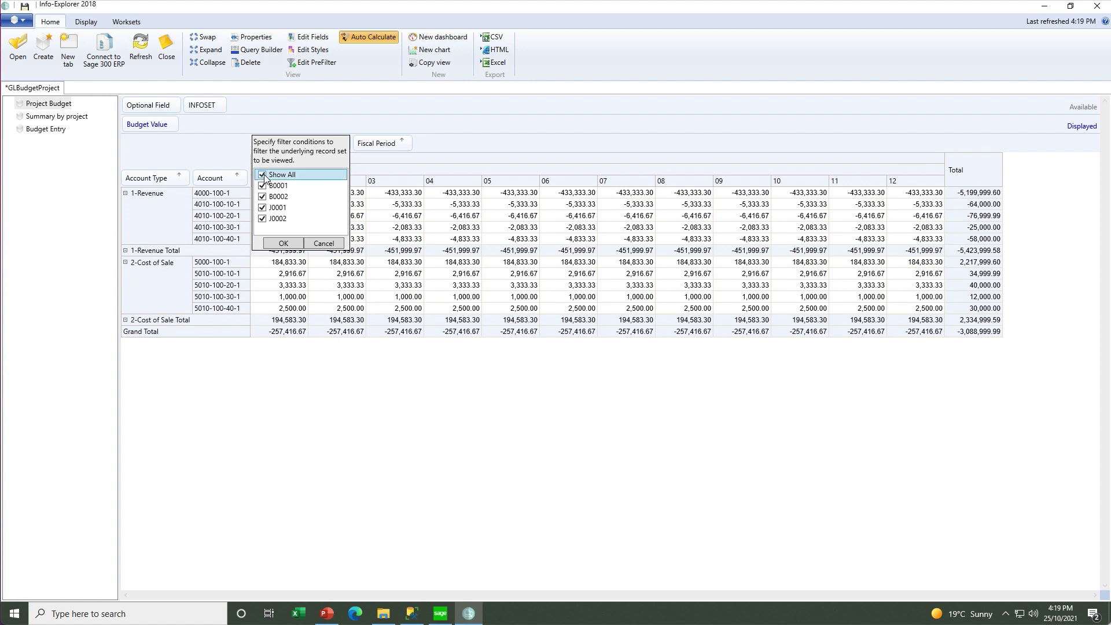
pyautogui.click(281, 244)
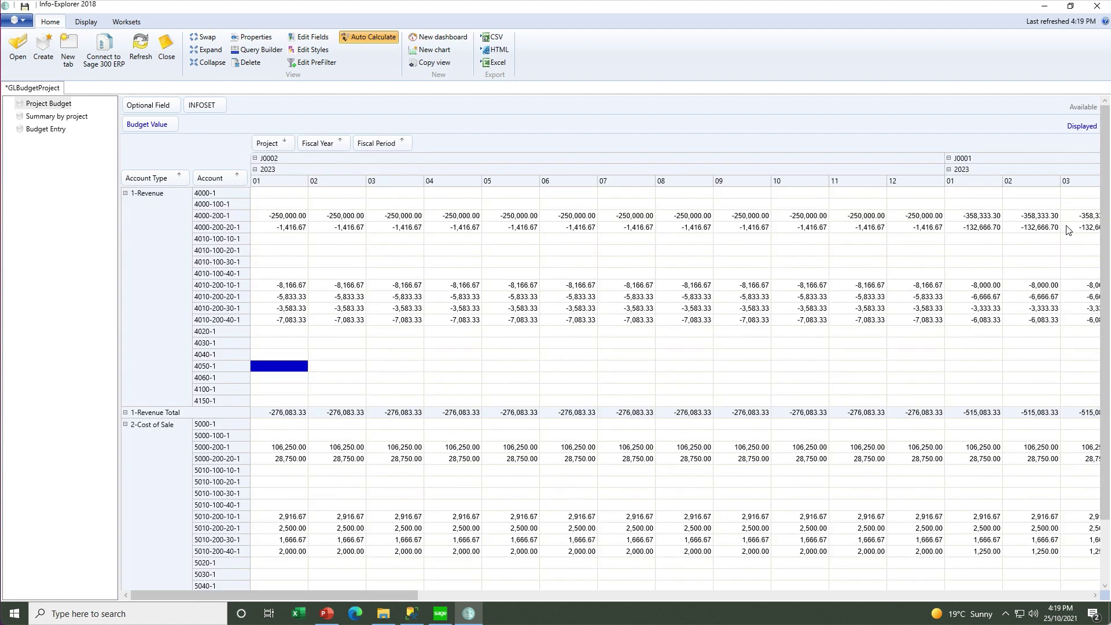
pyautogui.moveTo(271, 143); pyautogui.dragTo(268, 111)
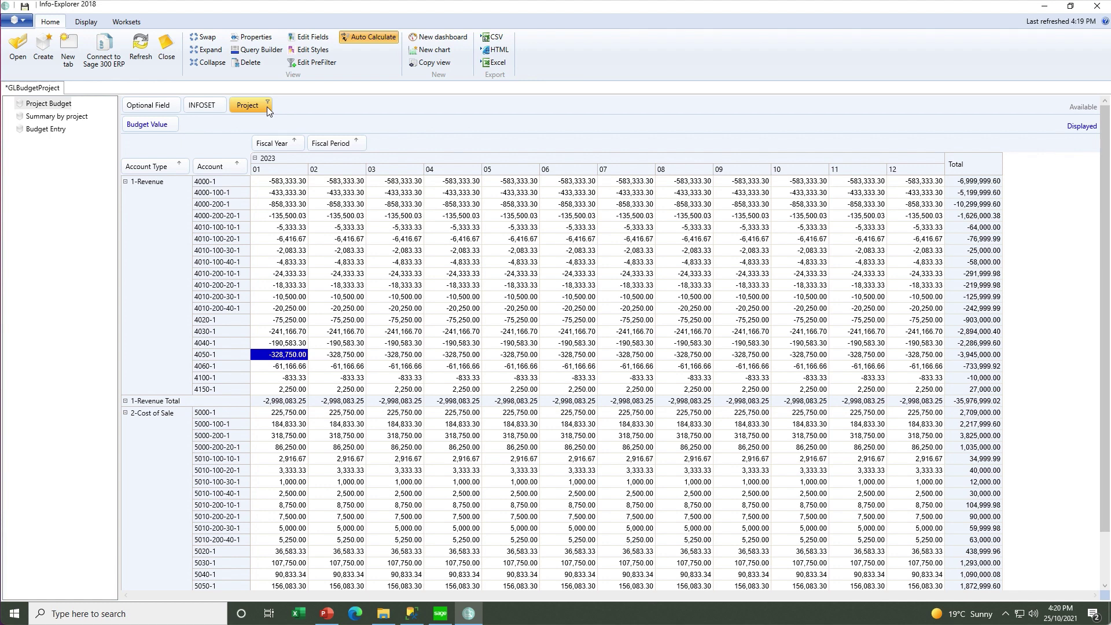
# Step: Condense the Summary by project view to account type level by moving Account to the available fields
pyautogui.click(67, 118)
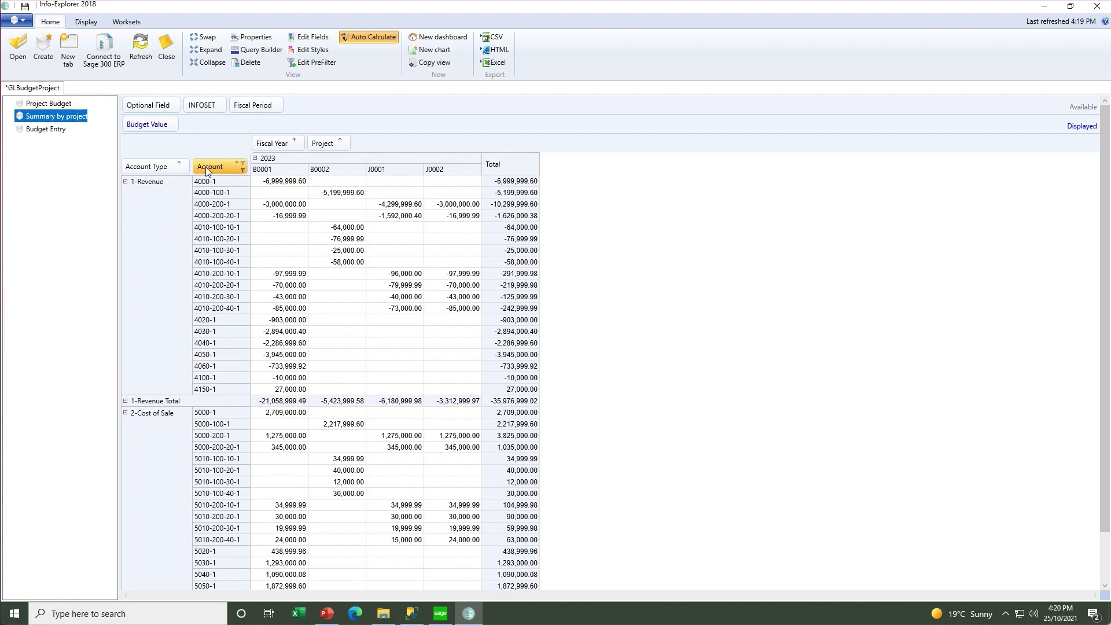
pyautogui.moveTo(207, 166); pyautogui.dragTo(326, 109)
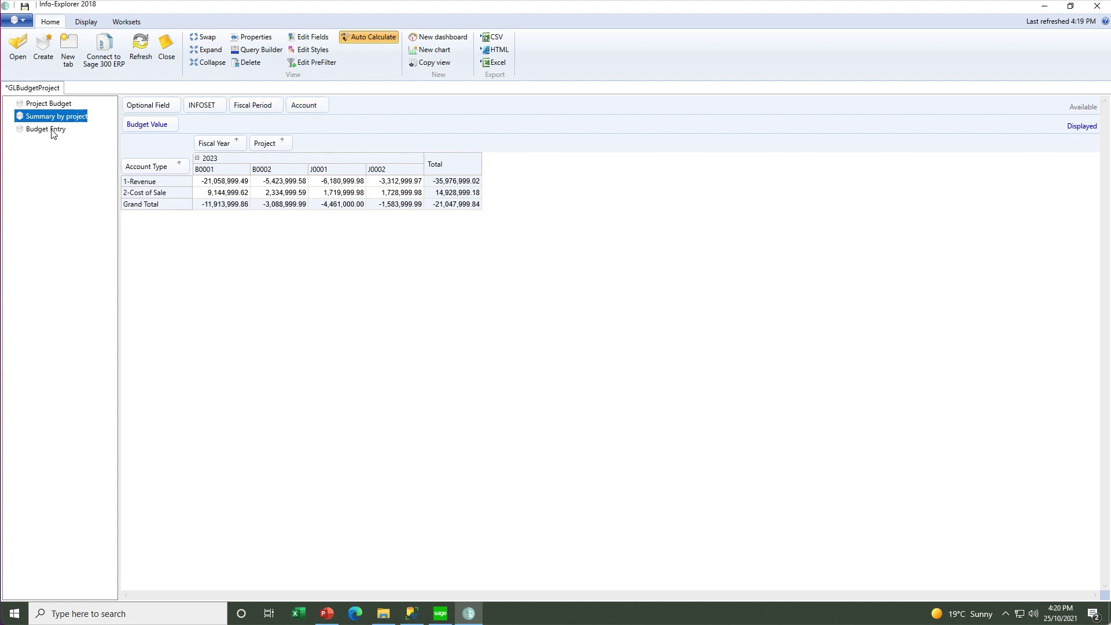
# Step: Create a new workset for the Budget Entry view and rename it Budget Revision 1
pyautogui.click(127, 23)
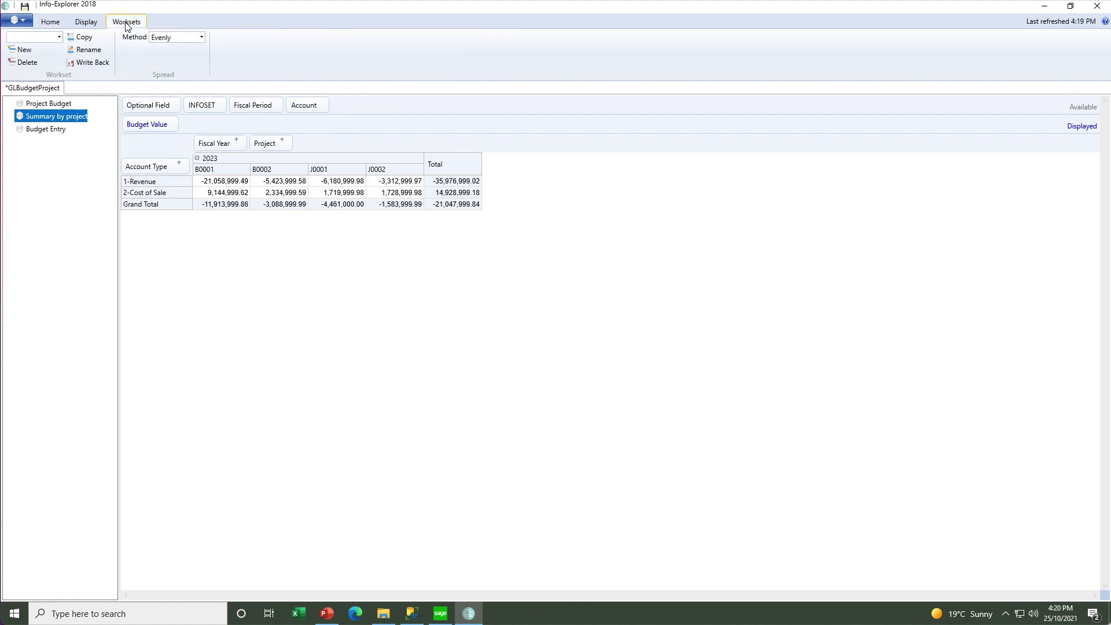
pyautogui.click(45, 130)
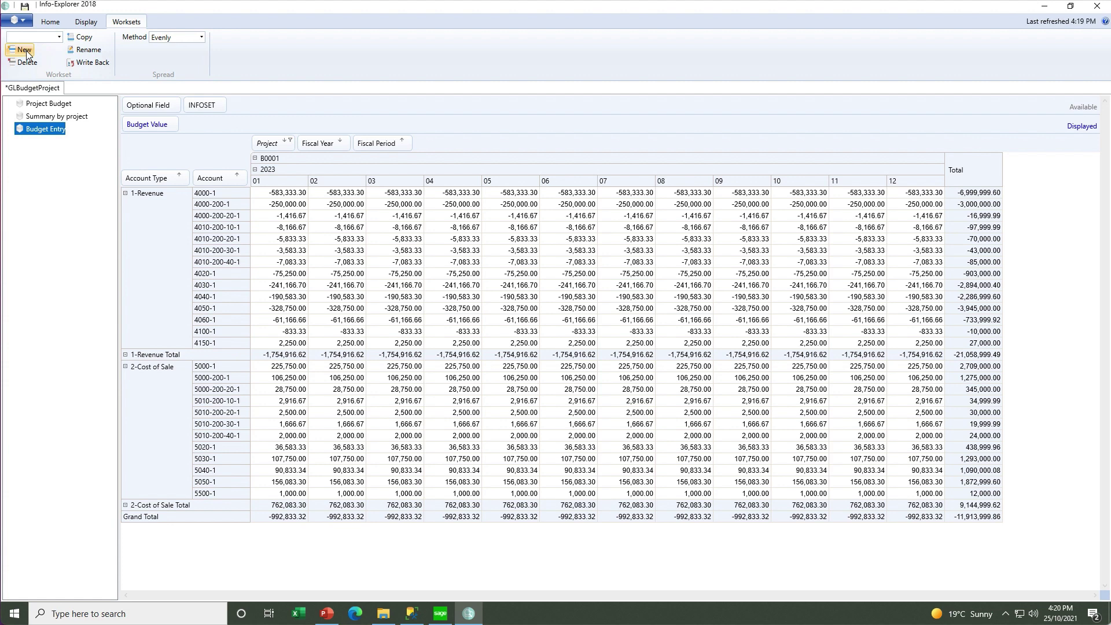
pyautogui.click(26, 51)
pyautogui.click(87, 51)
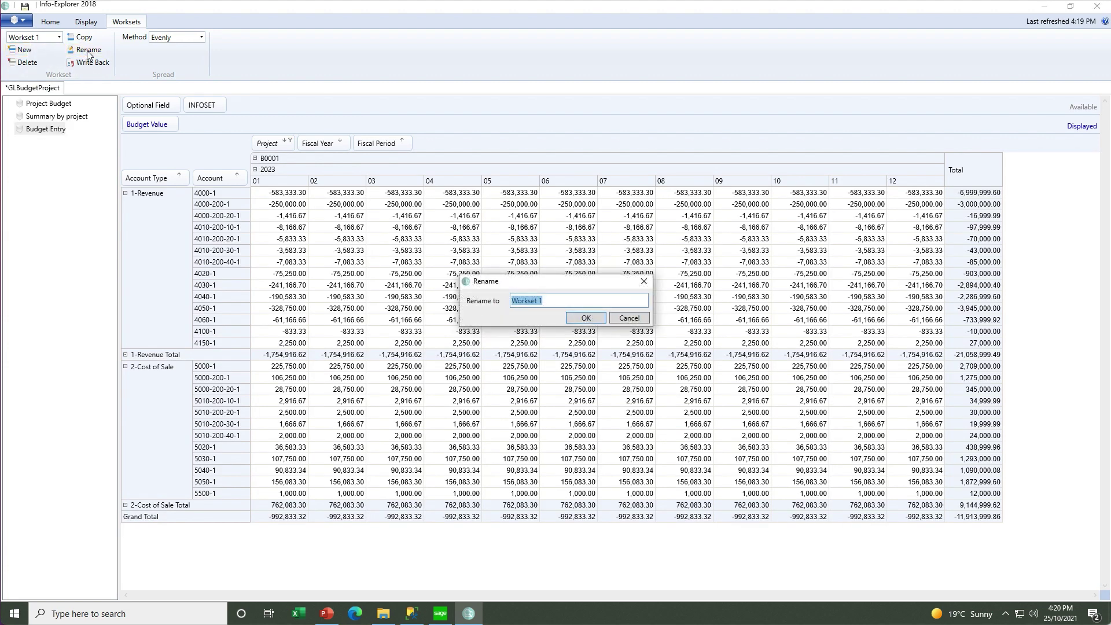
pyautogui.write('Budget Revision 1')
pyautogui.press('Return')
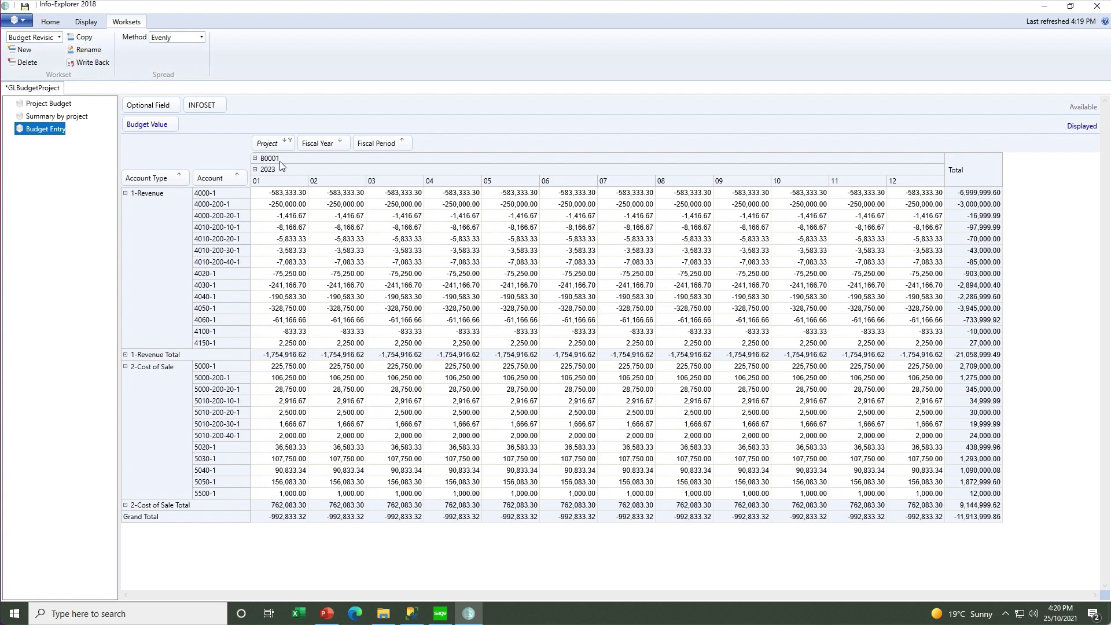
# Step: Set the B0001 budget of account 4000-1 to -600,000 for period 02 and -900,000 for period 08
pyautogui.doubleClick(334, 194)
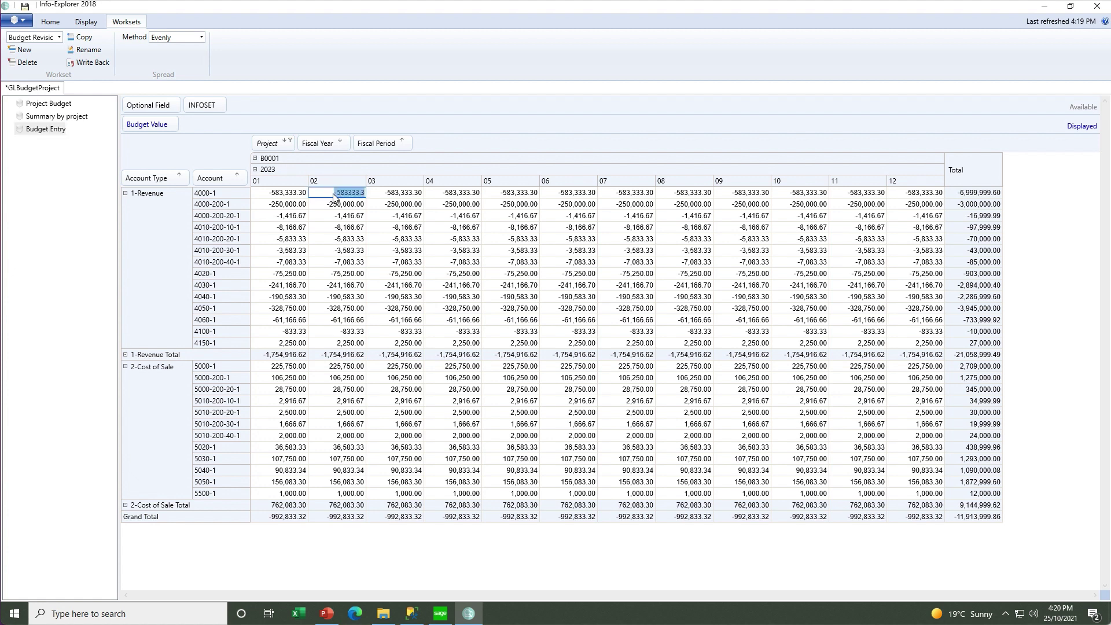
pyautogui.write('-600')
pyautogui.press('Return')
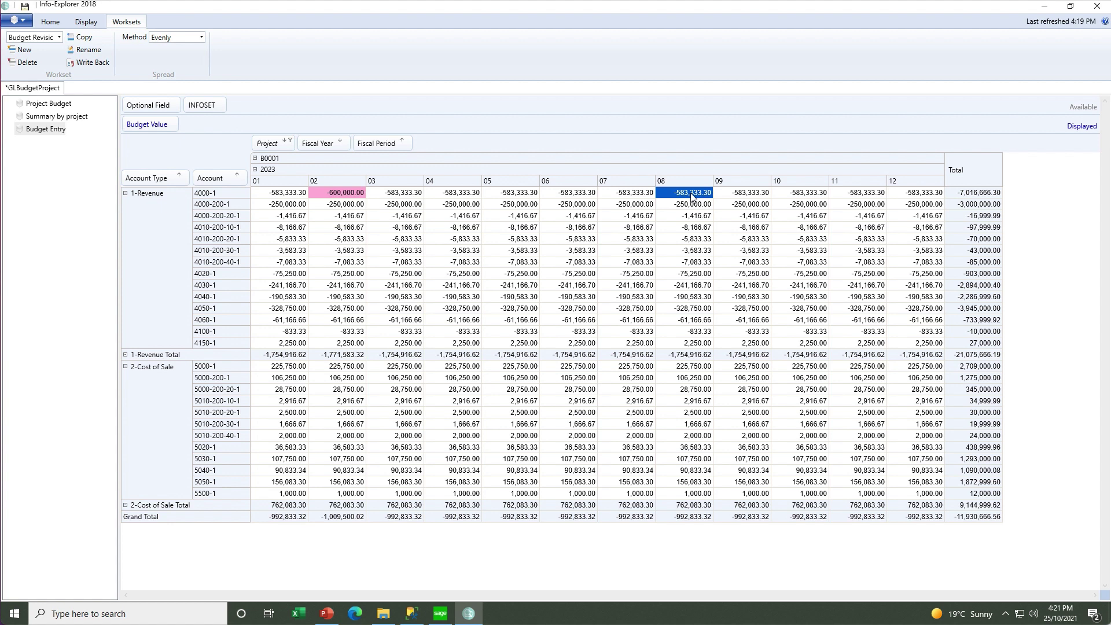
pyautogui.write('9000000.00')
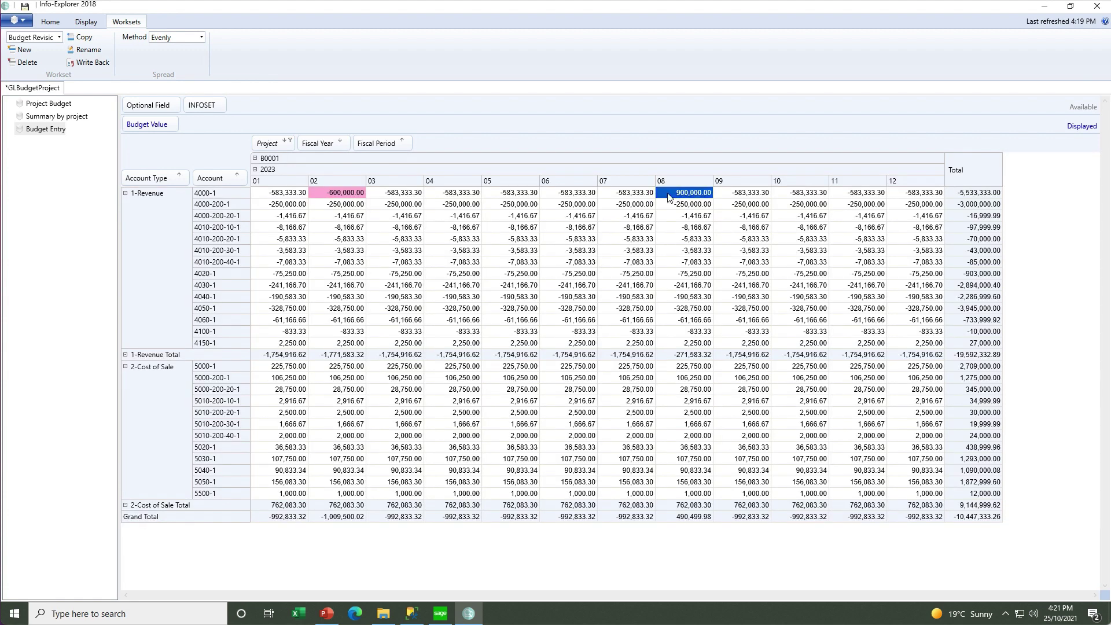
pyautogui.click(669, 197)
pyautogui.press('Return')
# Step: Set the total of account 4000-1 to -8,500,000, spread with the Proportionally method based on the current cell value
pyautogui.click(963, 192)
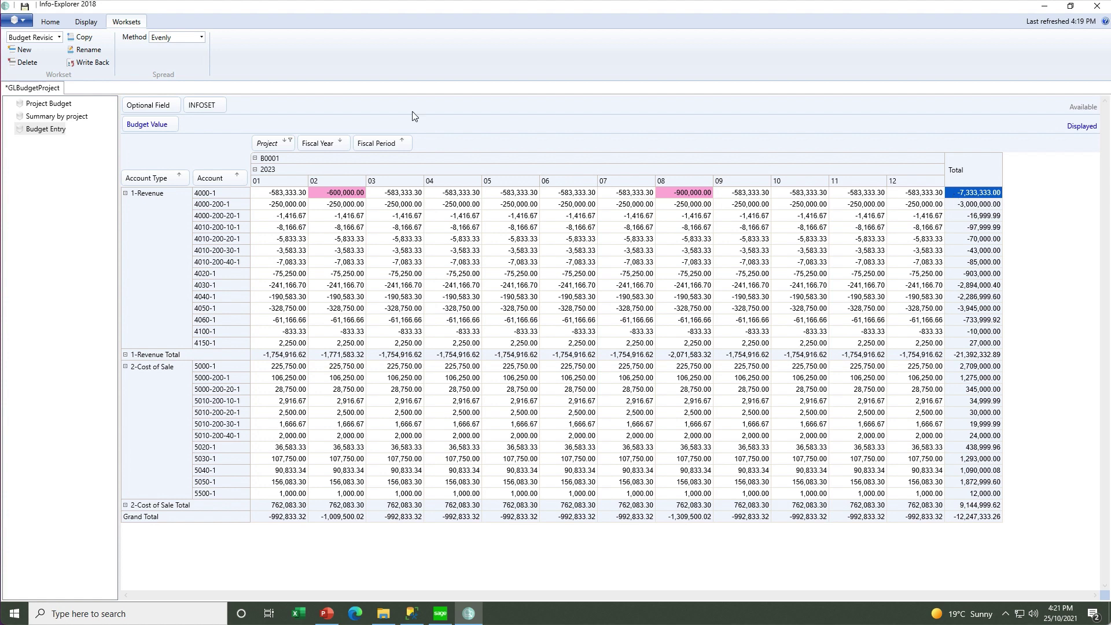
pyautogui.click(200, 37)
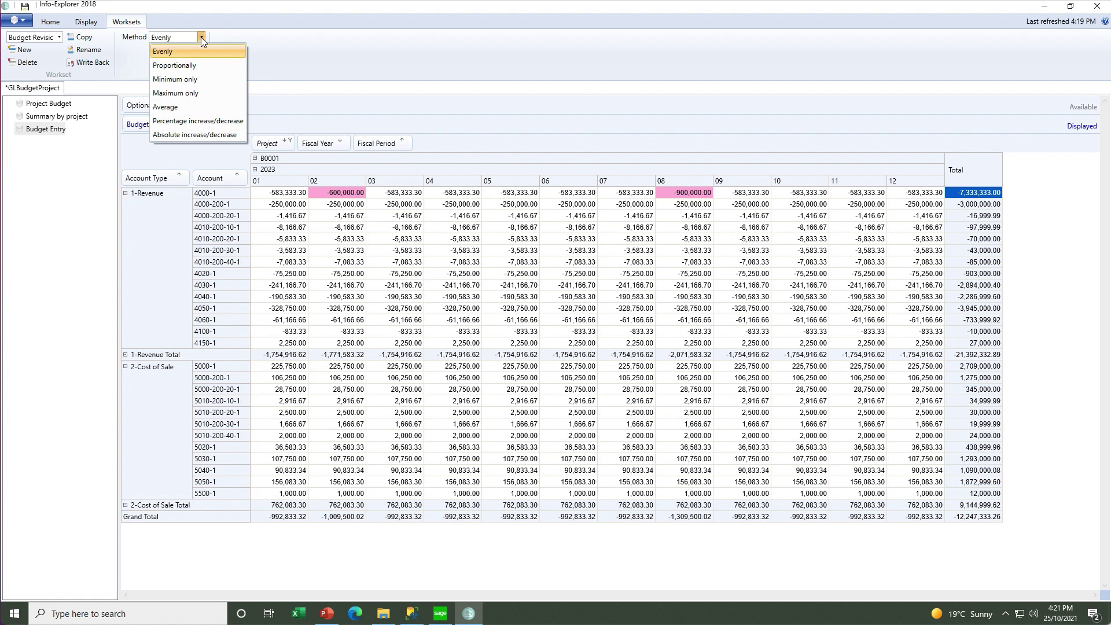
pyautogui.click(193, 66)
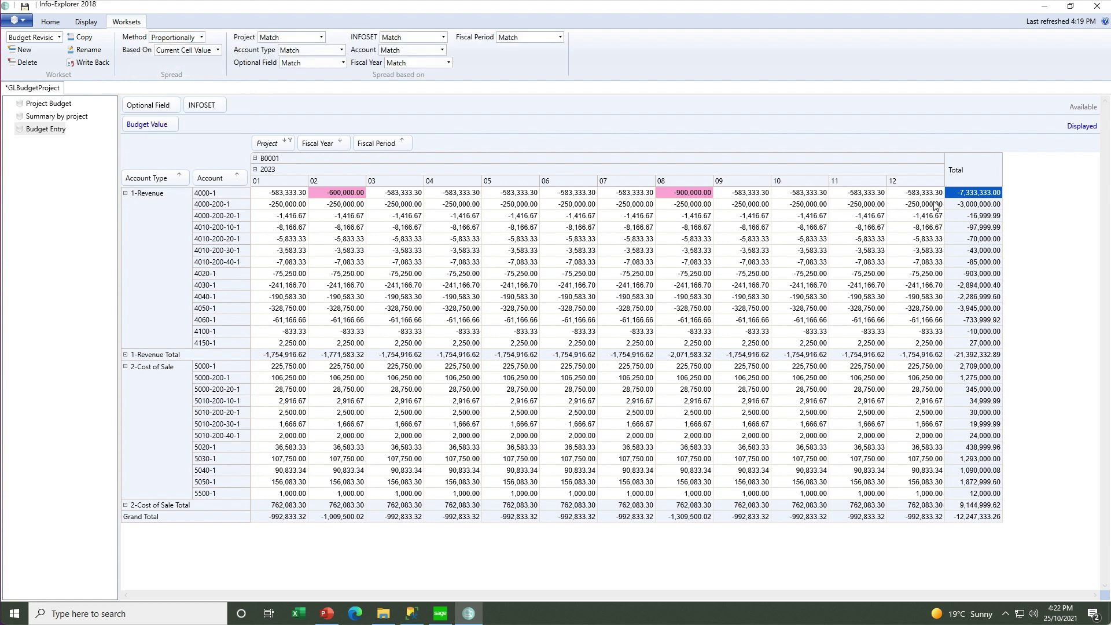
pyautogui.doubleClick(957, 193)
pyautogui.write('-850')
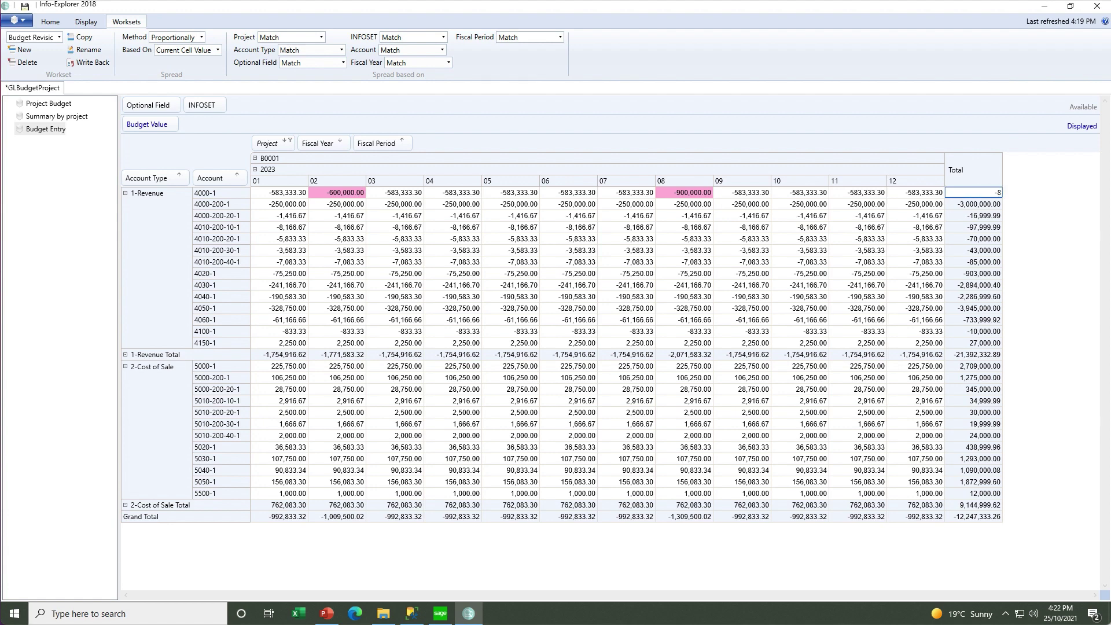
pyautogui.write('0000')
pyautogui.press('Escape')
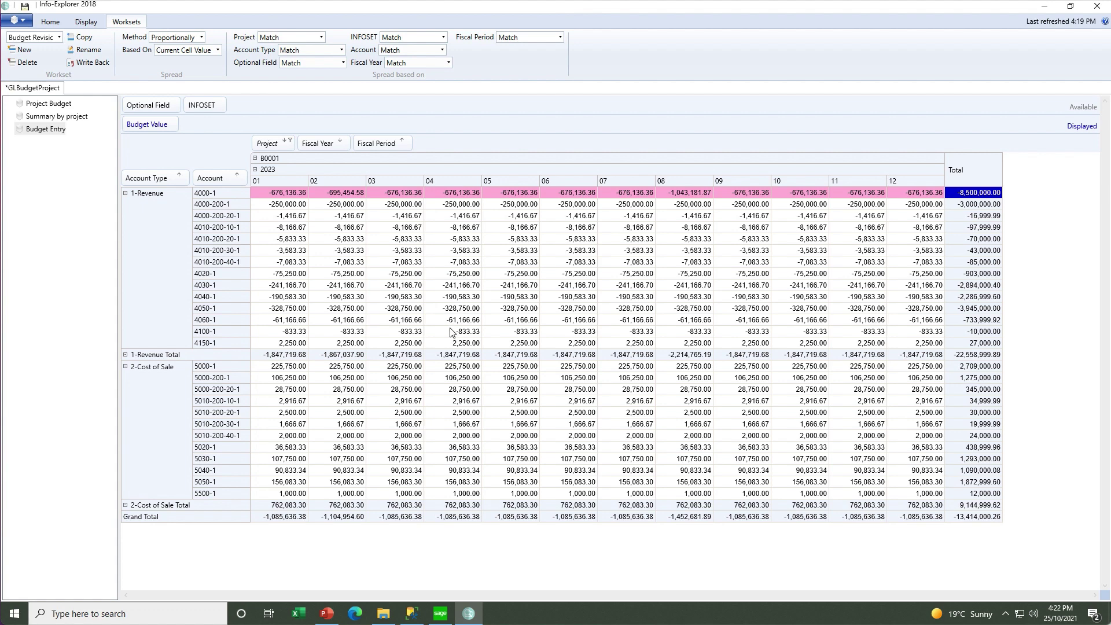
# Step: Increase the overall 1-Revenue Total by 10 using the Percentage increase/decrease spread method
pyautogui.click(975, 356)
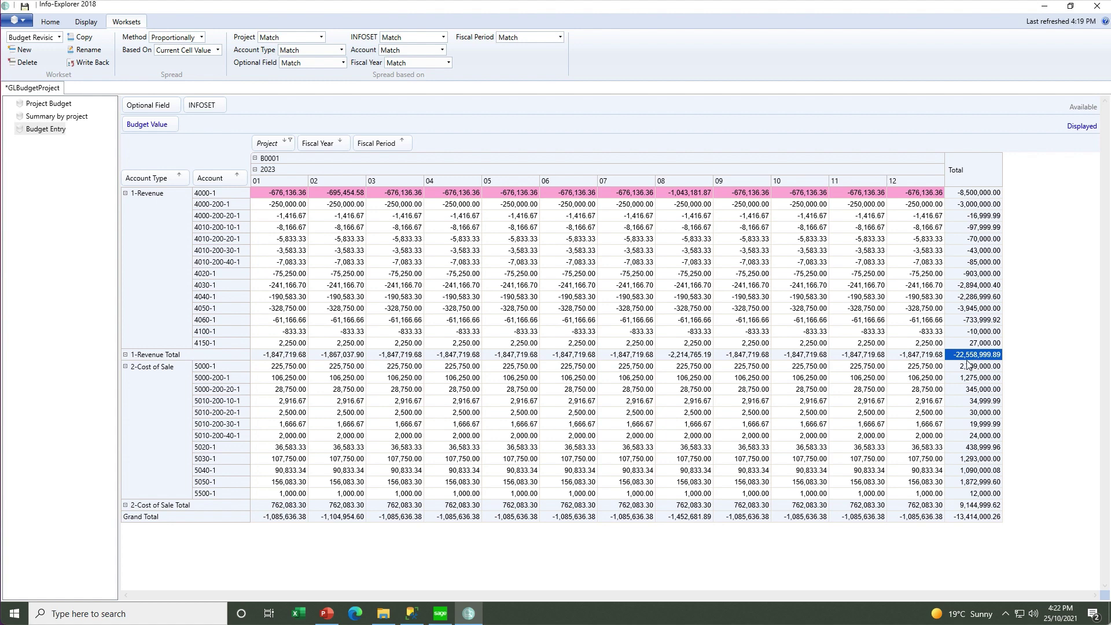
pyautogui.click(202, 38)
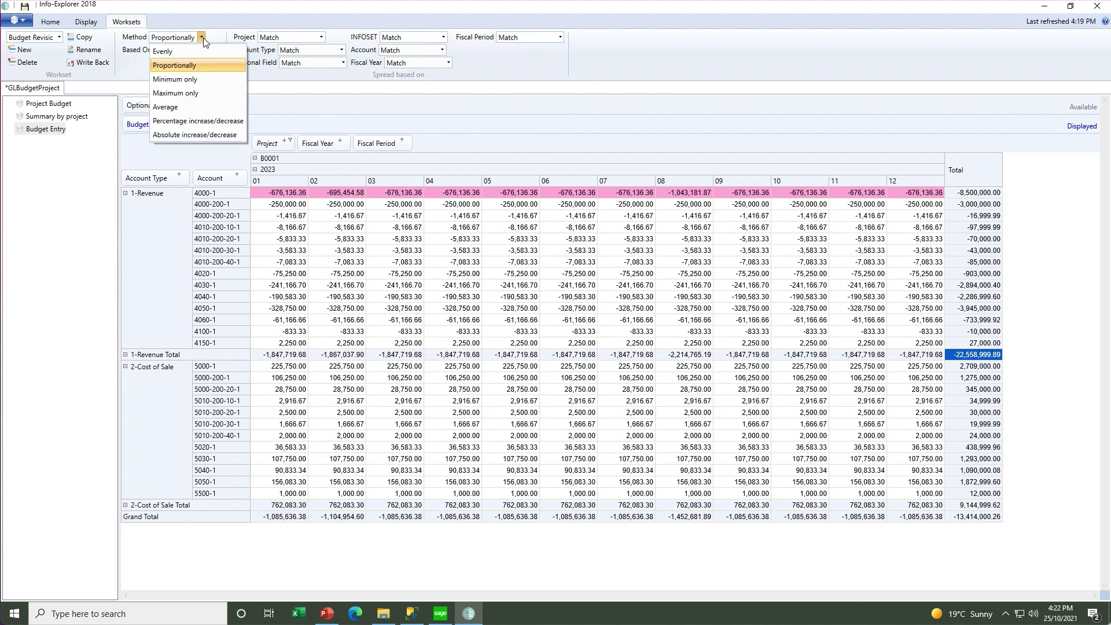
pyautogui.click(197, 122)
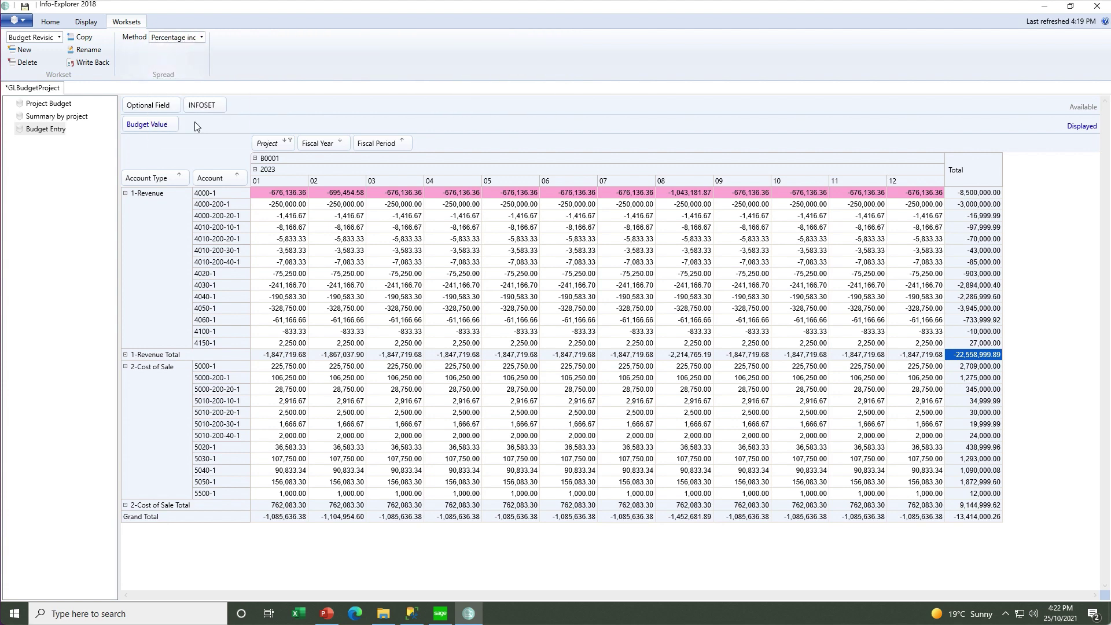
pyautogui.click(963, 356)
pyautogui.write('10')
pyautogui.press('Return')
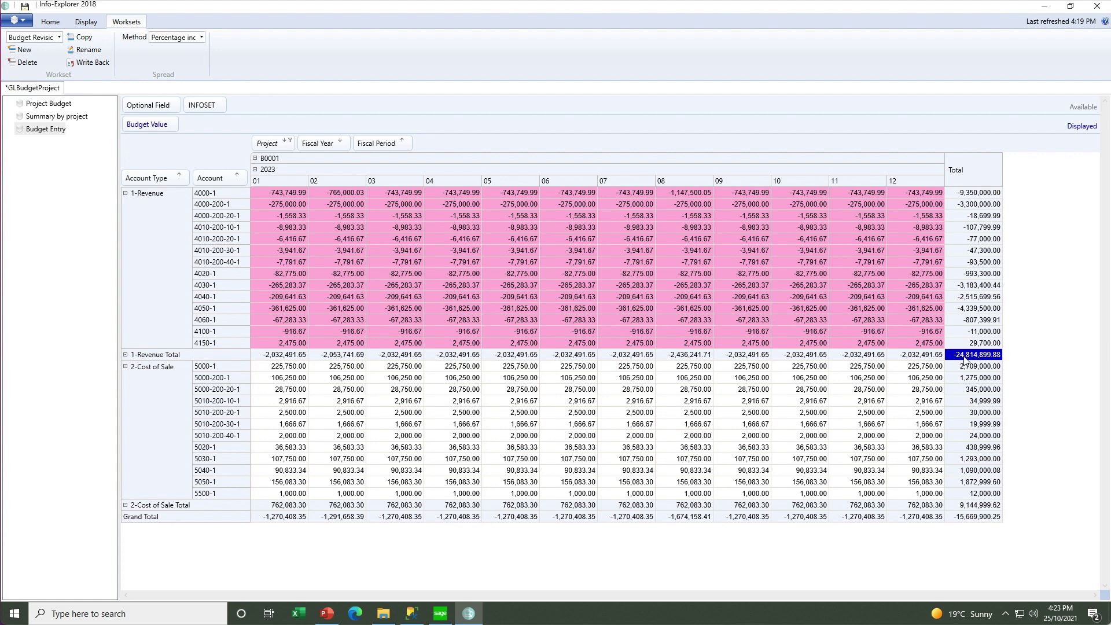
# Step: Set the overall Grand Total to -17,000,000, spread with the Proportionally method based on the current cell value
pyautogui.click(964, 520)
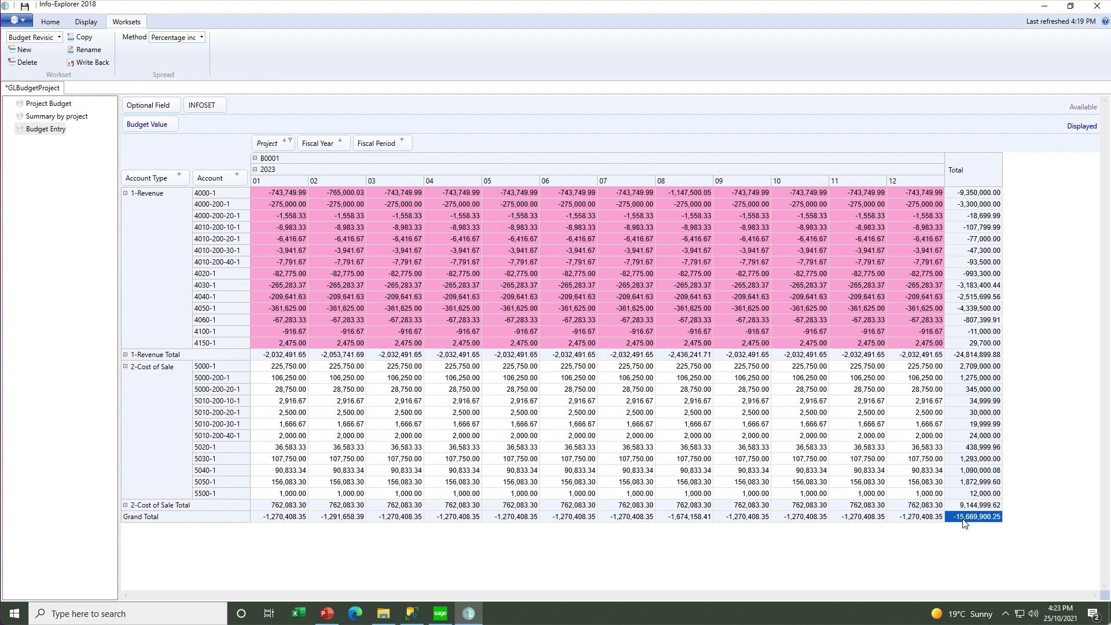
pyautogui.write('000000000000000')
pyautogui.click(199, 37)
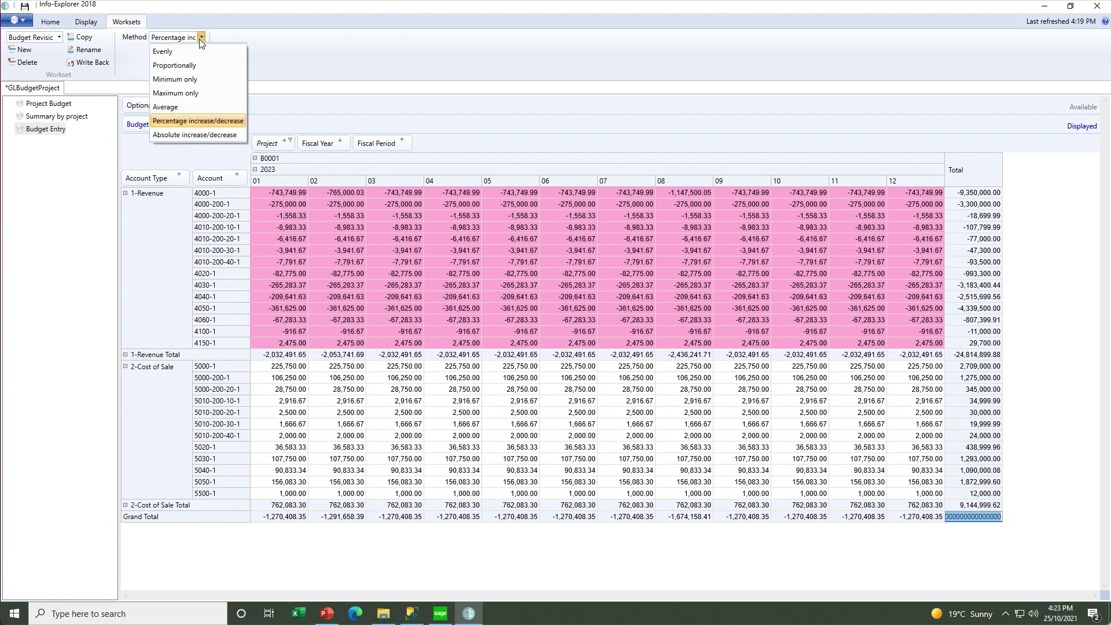
pyautogui.click(182, 67)
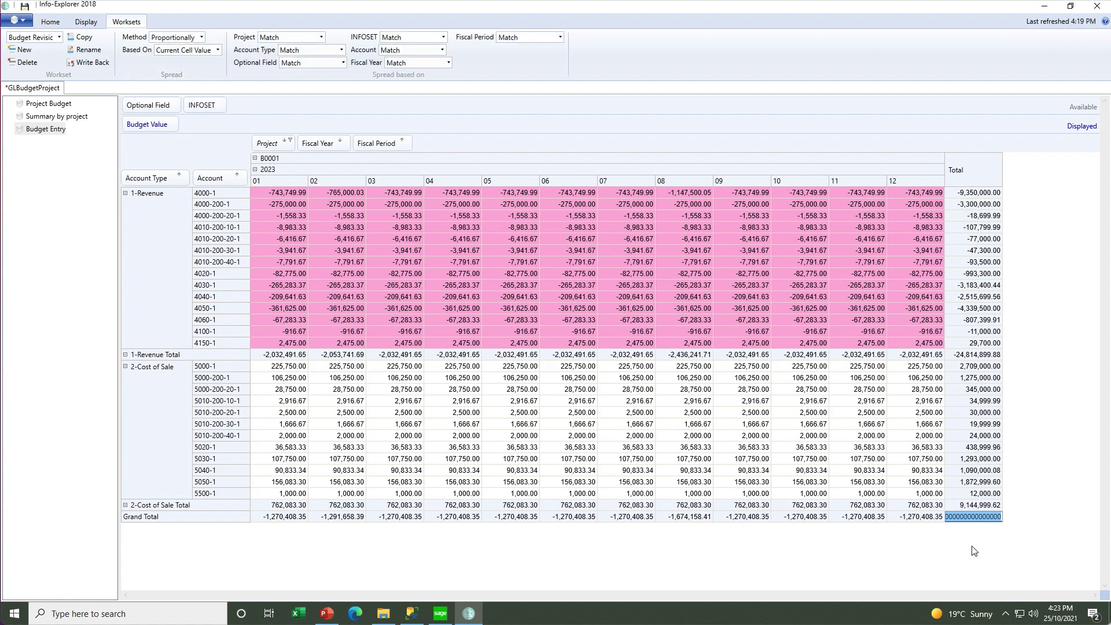
pyautogui.write('-17000000')
pyautogui.press('Return')
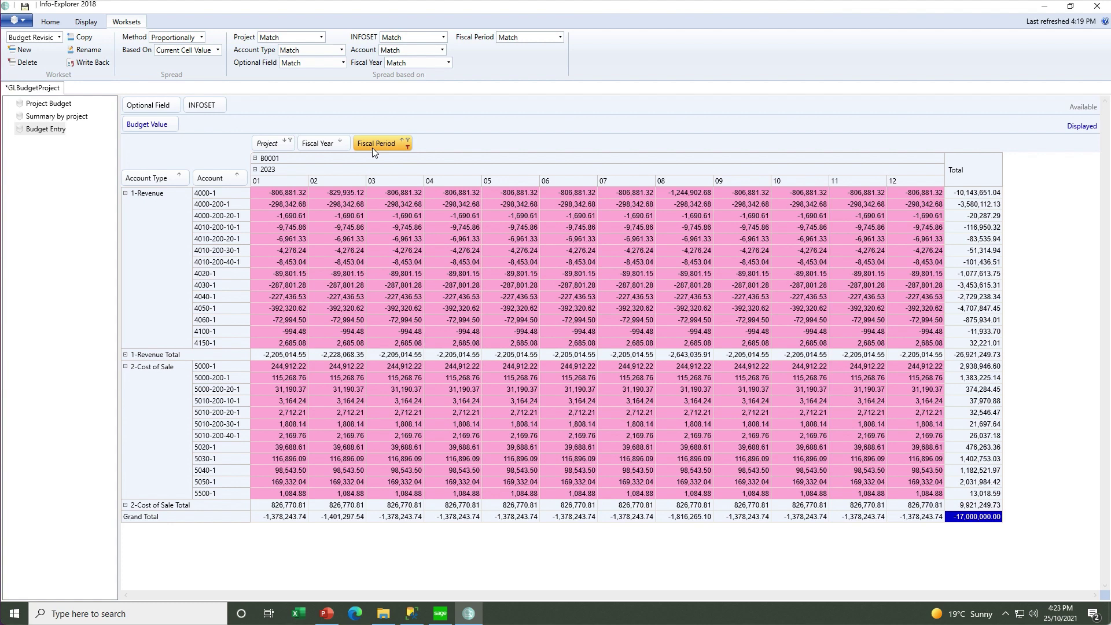
# Step: Remove Fiscal Period from the column layout, place Fiscal Year ahead of Project, and show all projects
pyautogui.moveTo(373, 148); pyautogui.dragTo(353, 110)
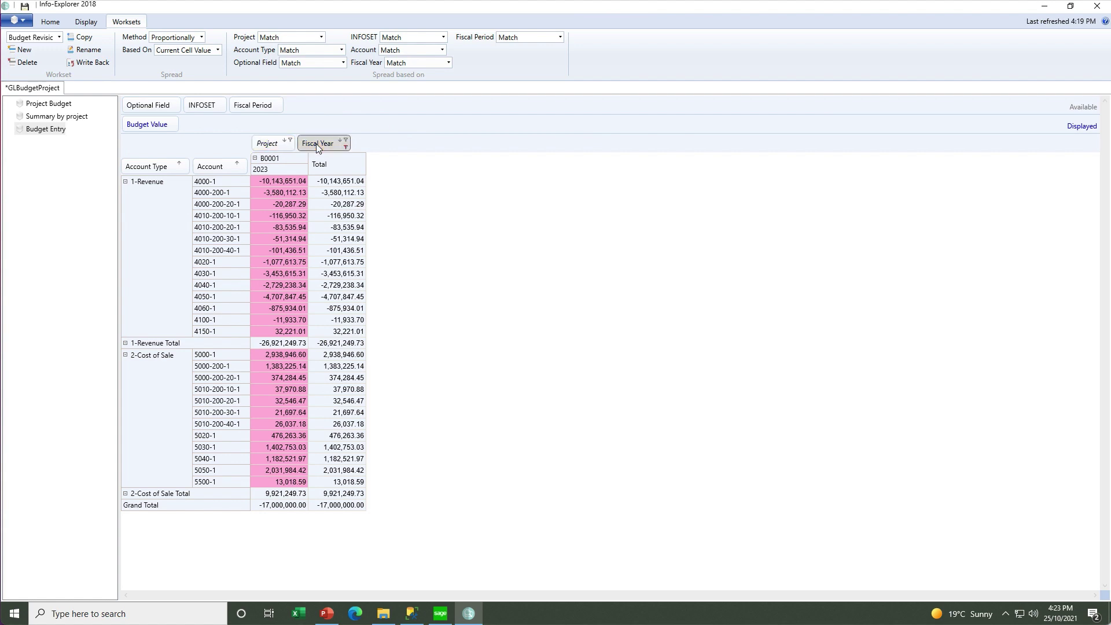
pyautogui.moveTo(317, 144); pyautogui.dragTo(262, 144)
pyautogui.click(344, 144)
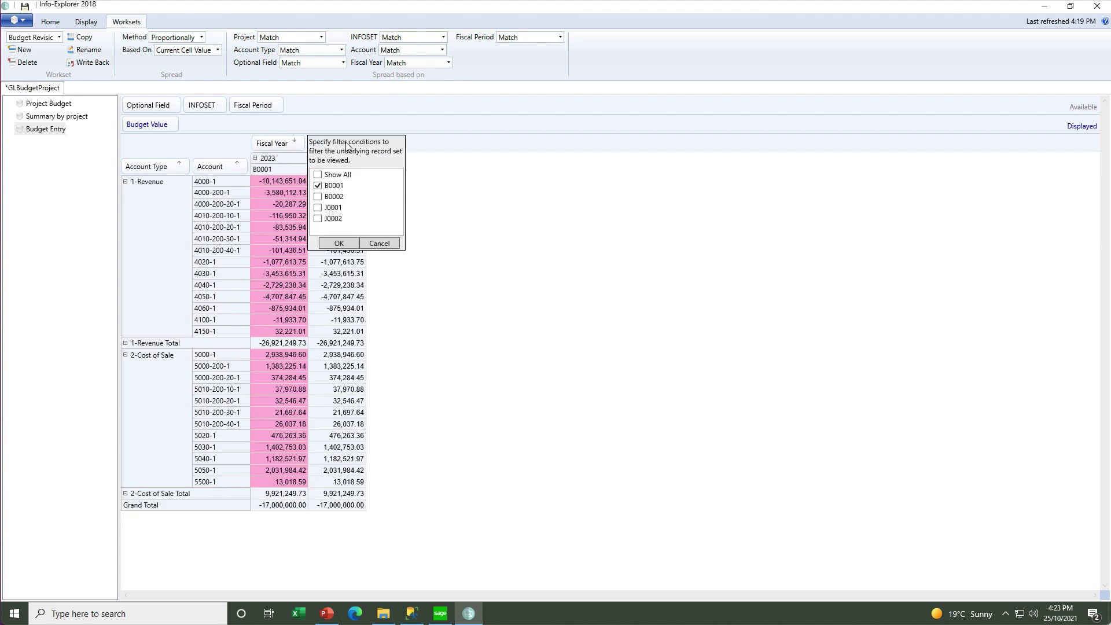
pyautogui.click(318, 175)
pyautogui.click(339, 243)
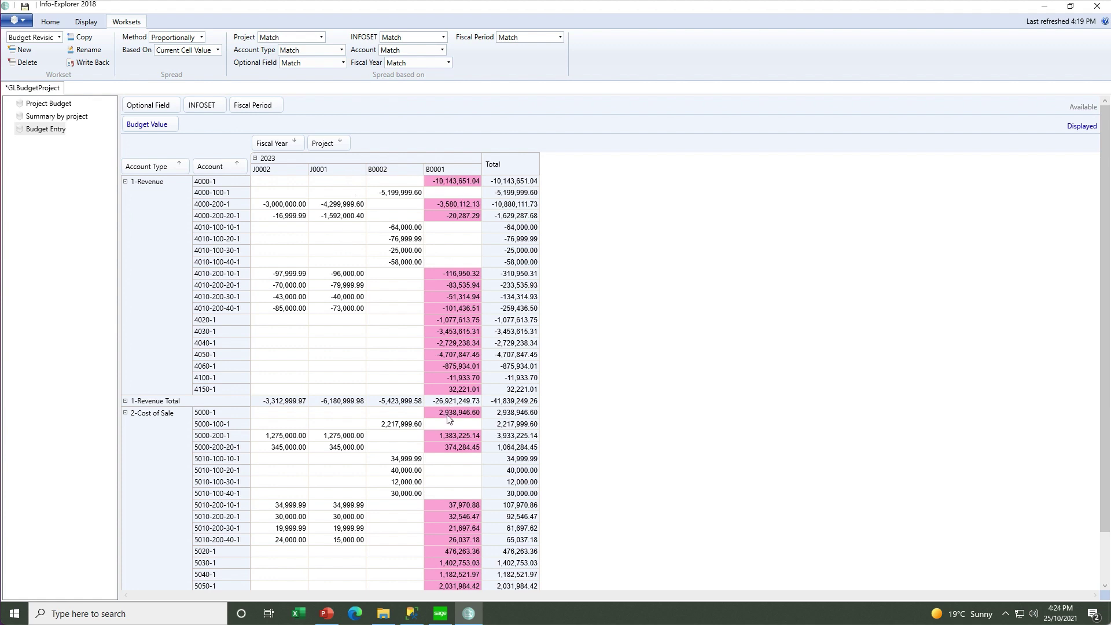
# Step: Increase the all-project 1-Revenue Total by 7 using the Percentage increase/decrease spread method
pyautogui.click(496, 404)
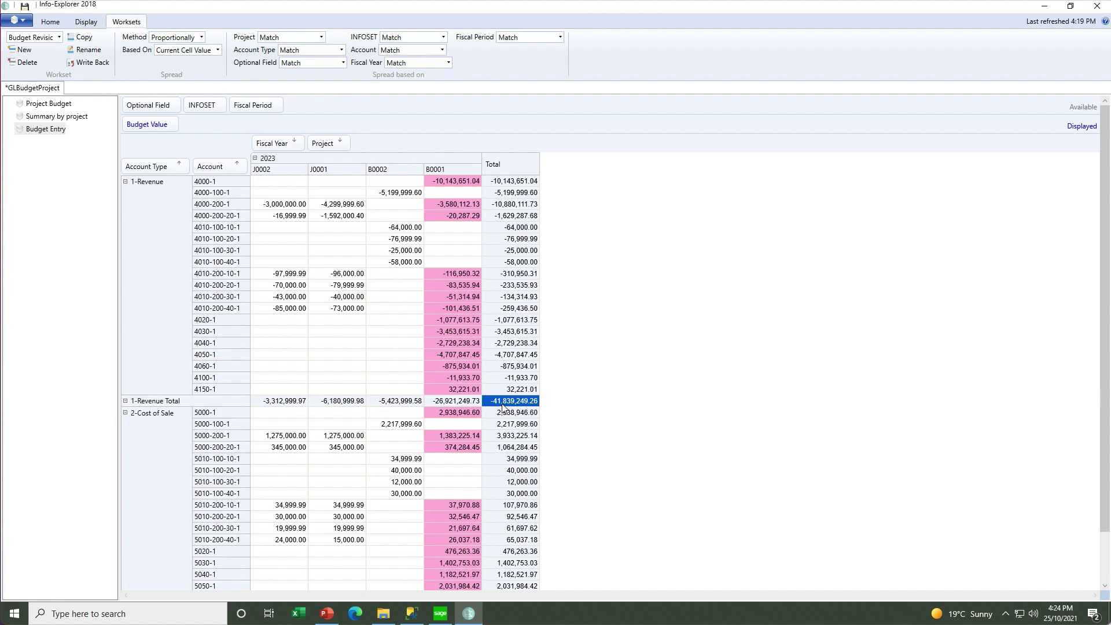
pyautogui.click(202, 37)
pyautogui.click(184, 121)
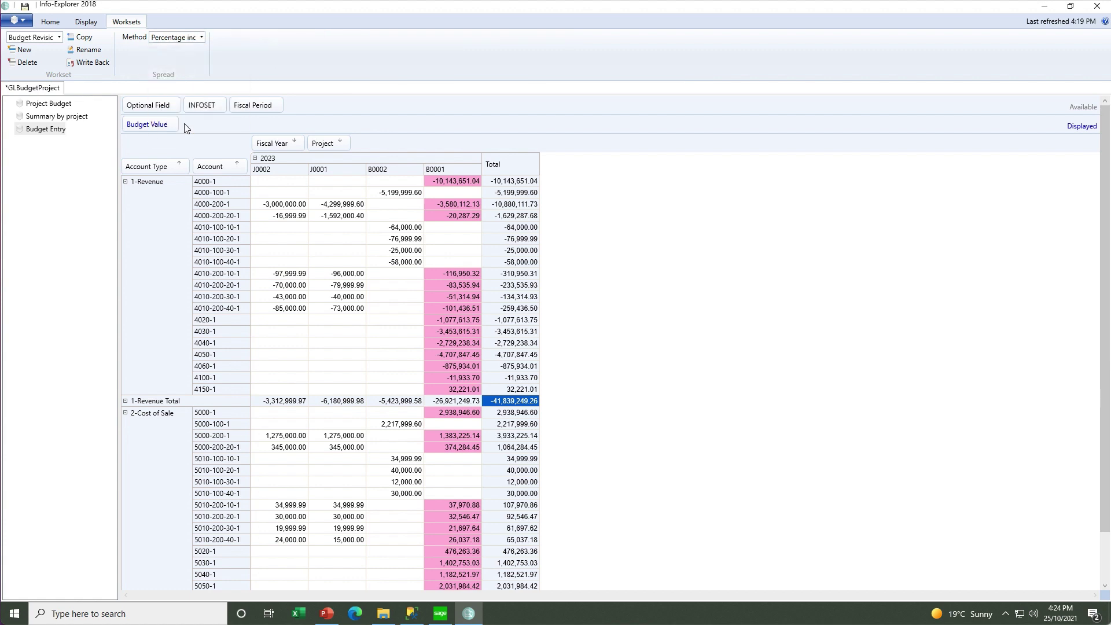
pyautogui.doubleClick(497, 403)
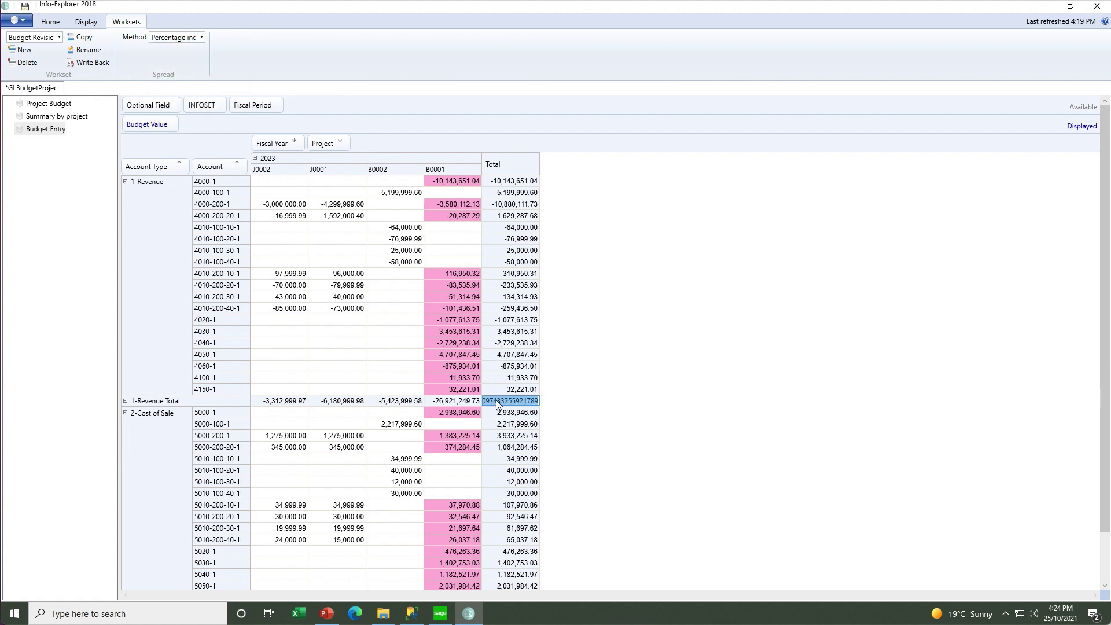
pyautogui.write('8')
pyautogui.press('Return')
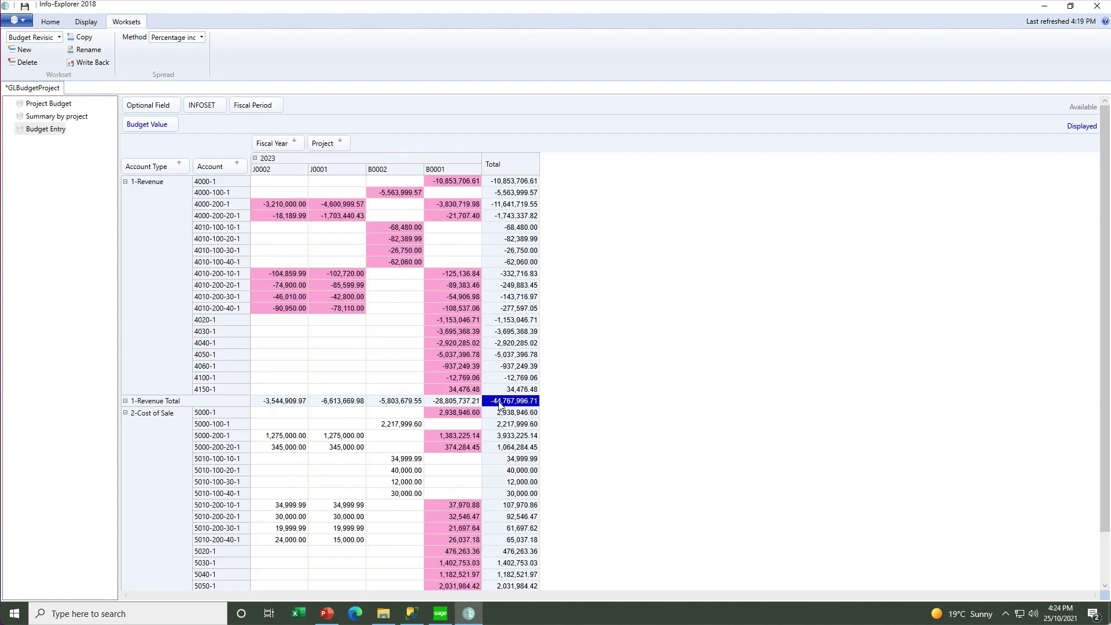
# Step: Apply a percentage change to the all-project 2-Cost of Sale Total with the Percentage increase/decrease spread method
pyautogui.scroll(-2, 499, 406)
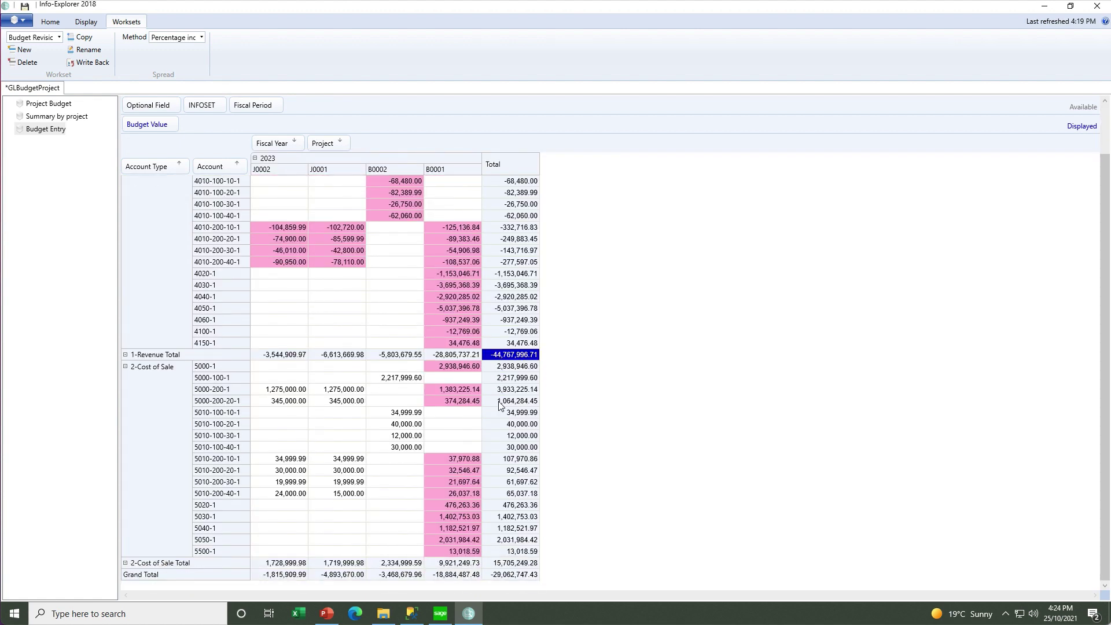
pyautogui.click(503, 564)
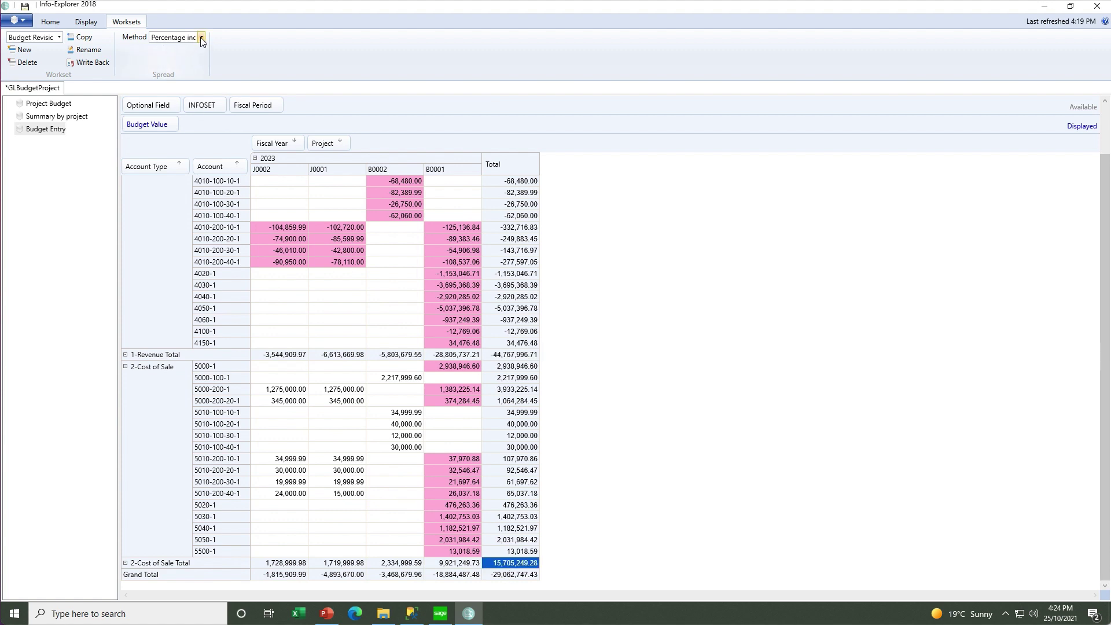
pyautogui.doubleClick(499, 566)
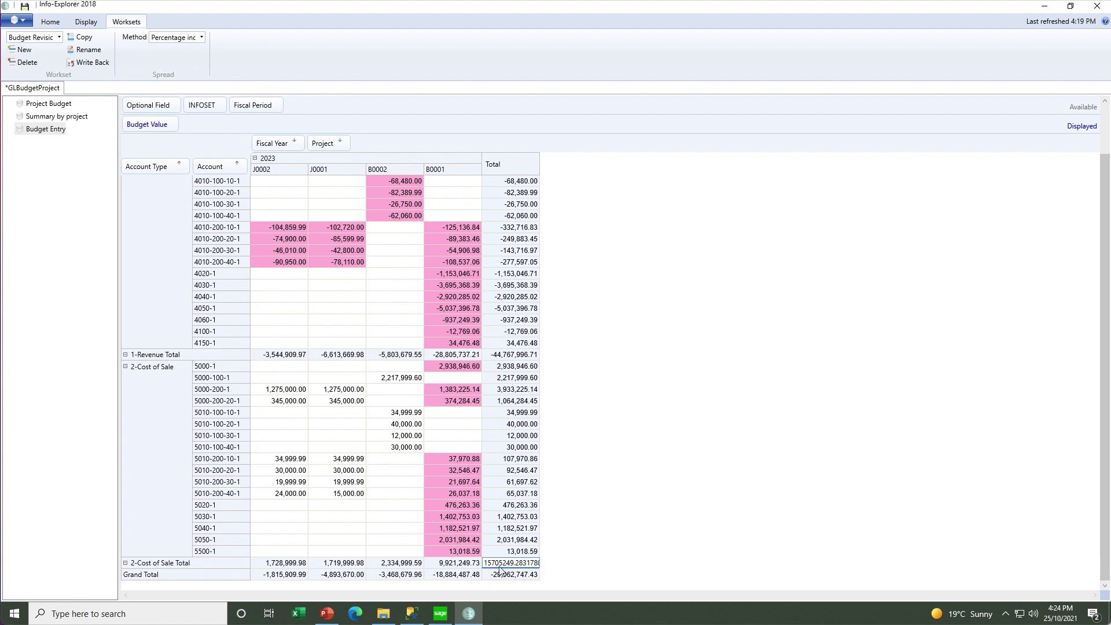
pyautogui.press('Return')
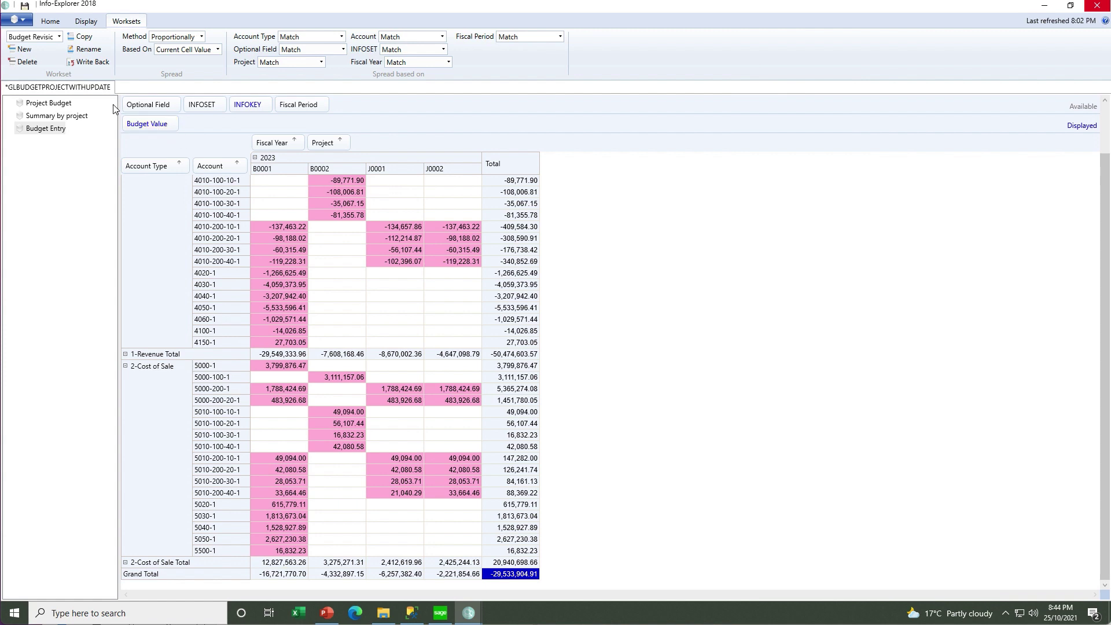
# Step: Write the revised workset values of GLBUDGETPROJECTWITHUPDATE back to the source data
pyautogui.click(90, 65)
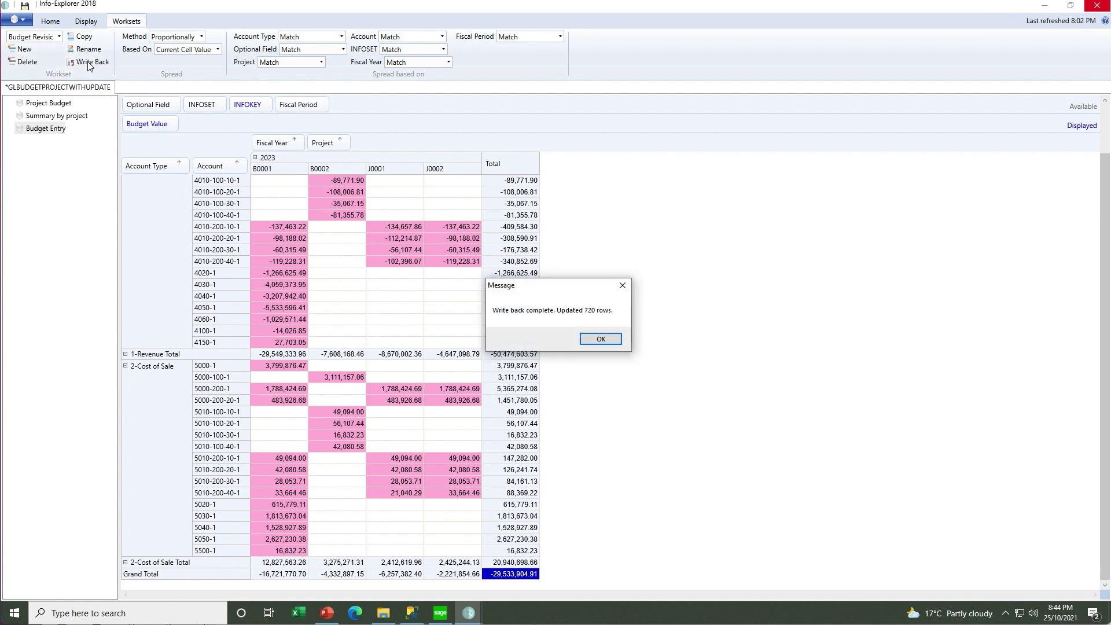
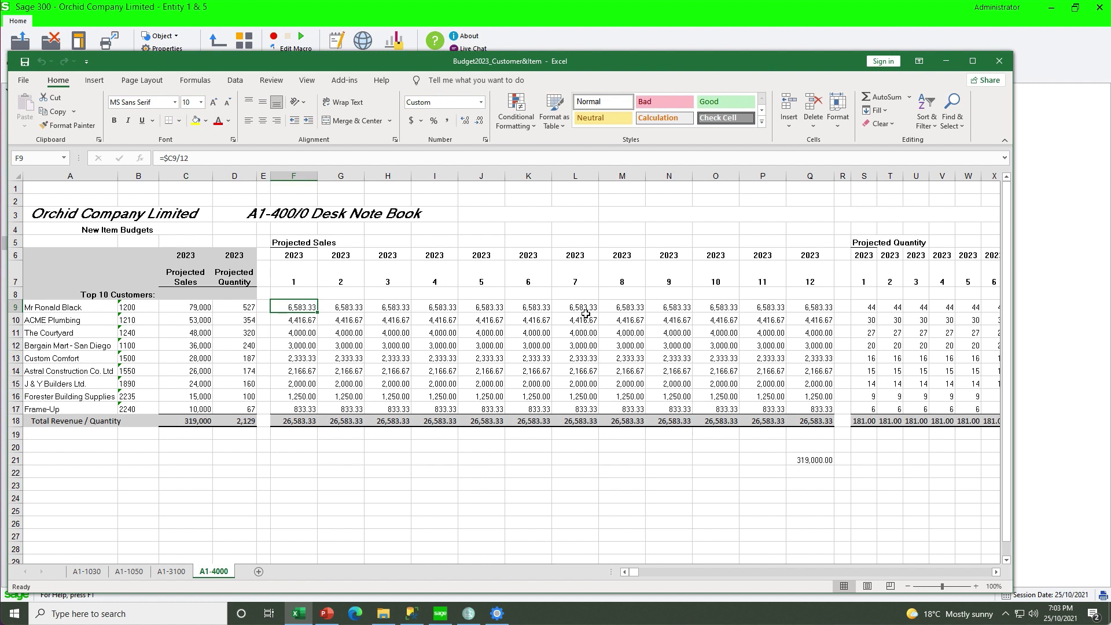
# Step: Examine the monthly projected quantities on sheet A1-4000 of Budget2023_Customer&Item, from period 1 across to the budget formulas in column AF
pyautogui.moveTo(629, 573); pyautogui.dragTo(631, 572)
pyautogui.click(859, 307)
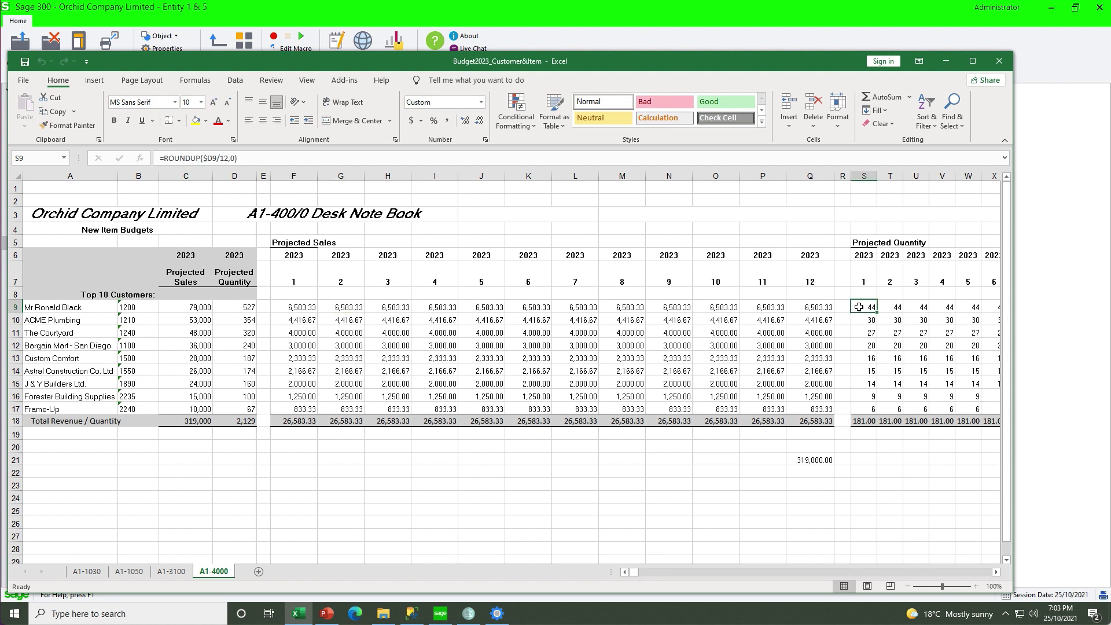
pyautogui.press('Right')
pyautogui.press('Right')
pyautogui.press('Right')
pyautogui.press('Right')
pyautogui.press('Right')
pyautogui.press('Right')
pyautogui.press('Right')
pyautogui.press('Right')
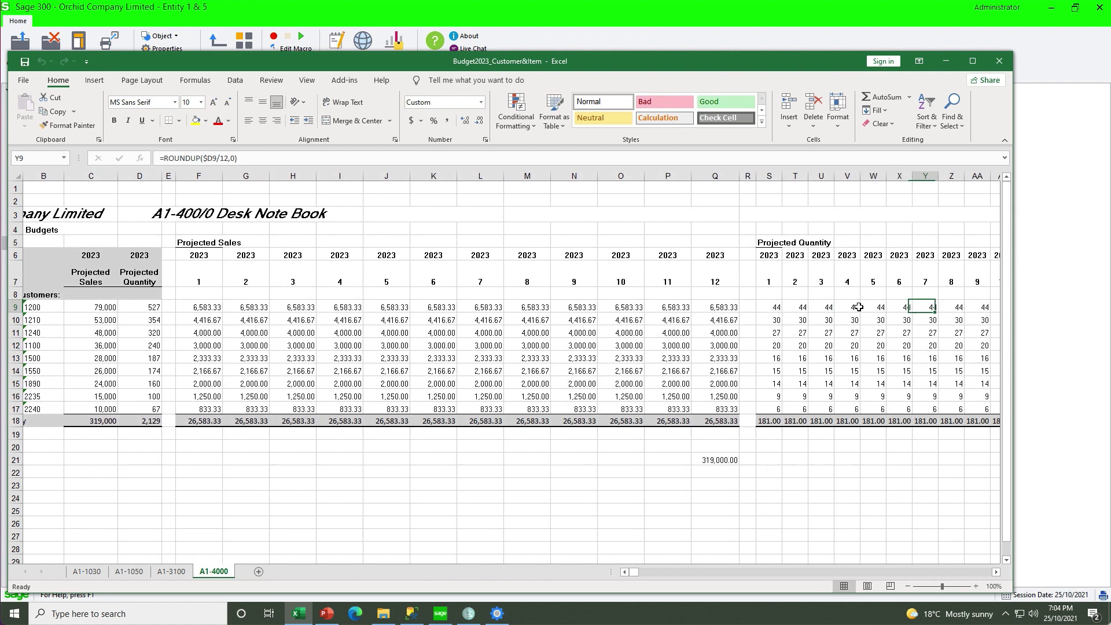
pyautogui.press('Right')
pyautogui.press('Right')
pyautogui.press('Right')
pyautogui.press('Right')
pyautogui.press('Right')
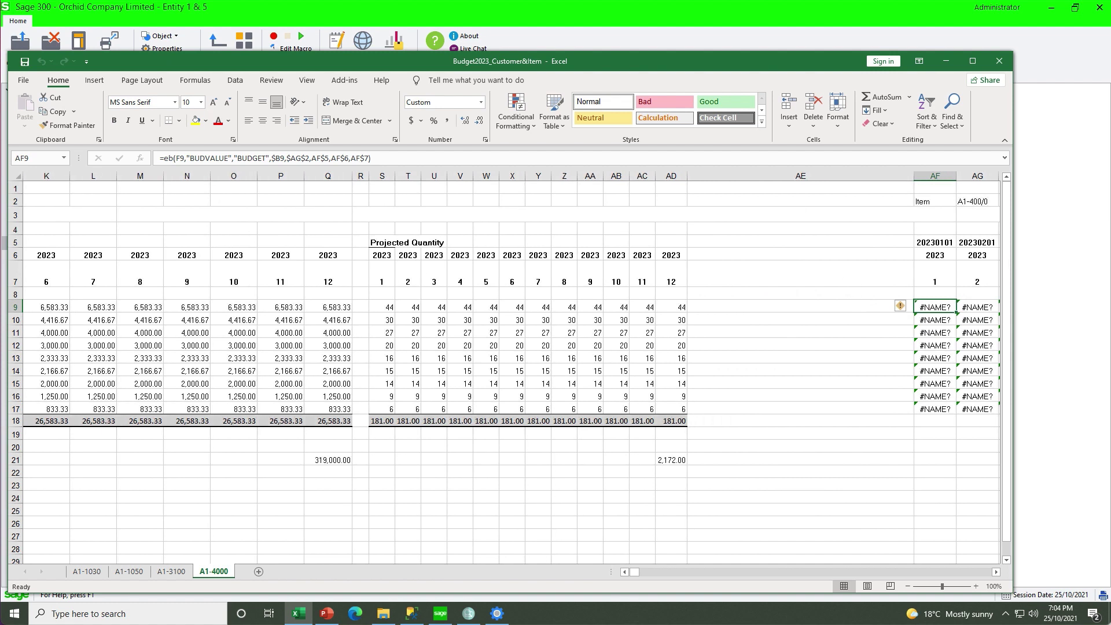
# Step: Inspect the cell references used by the eb formula in AF9, leaving the formula unedited
pyautogui.click(424, 158)
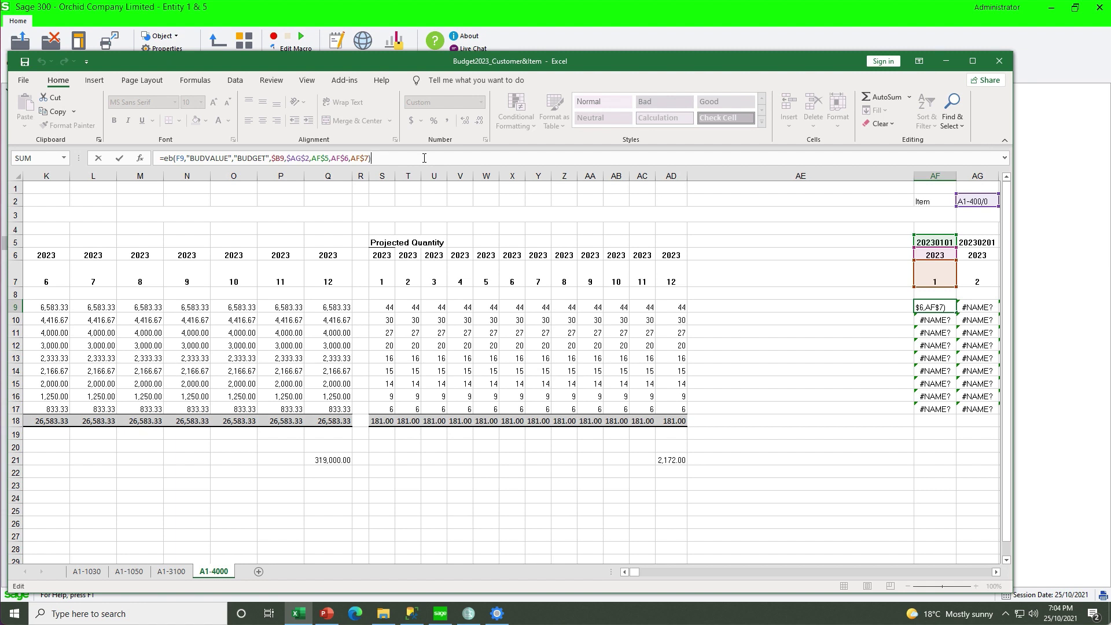
pyautogui.moveTo(632, 573); pyautogui.dragTo(627, 575)
pyautogui.press('Escape')
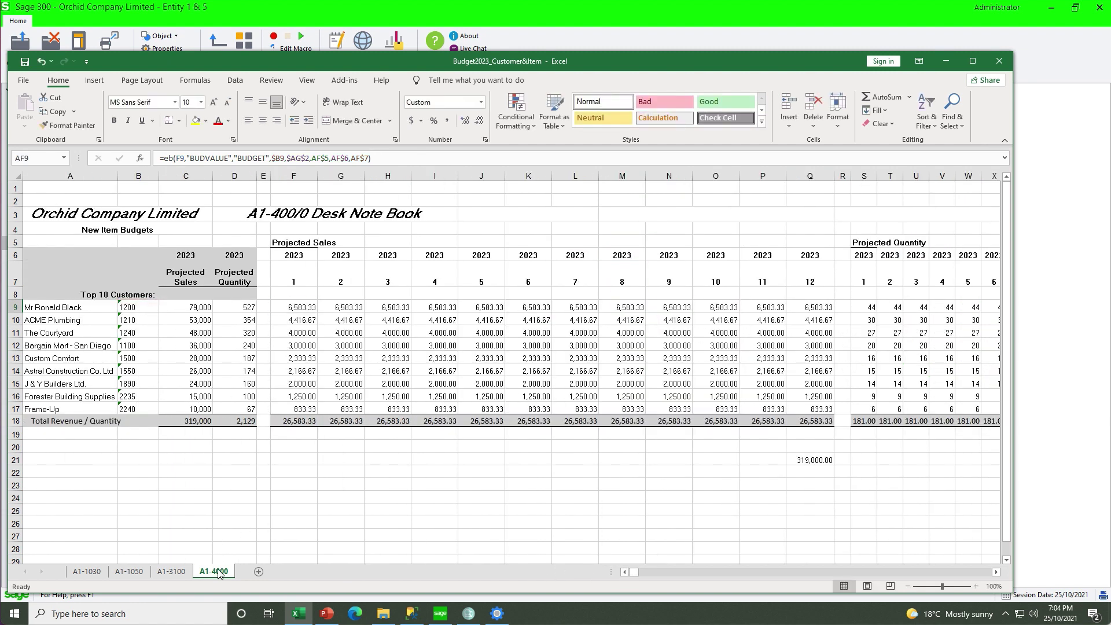
# Step: Review the item budget sheets A1-3100, A1-1050 and A1-1030, and close the workbook without saving
pyautogui.click(169, 572)
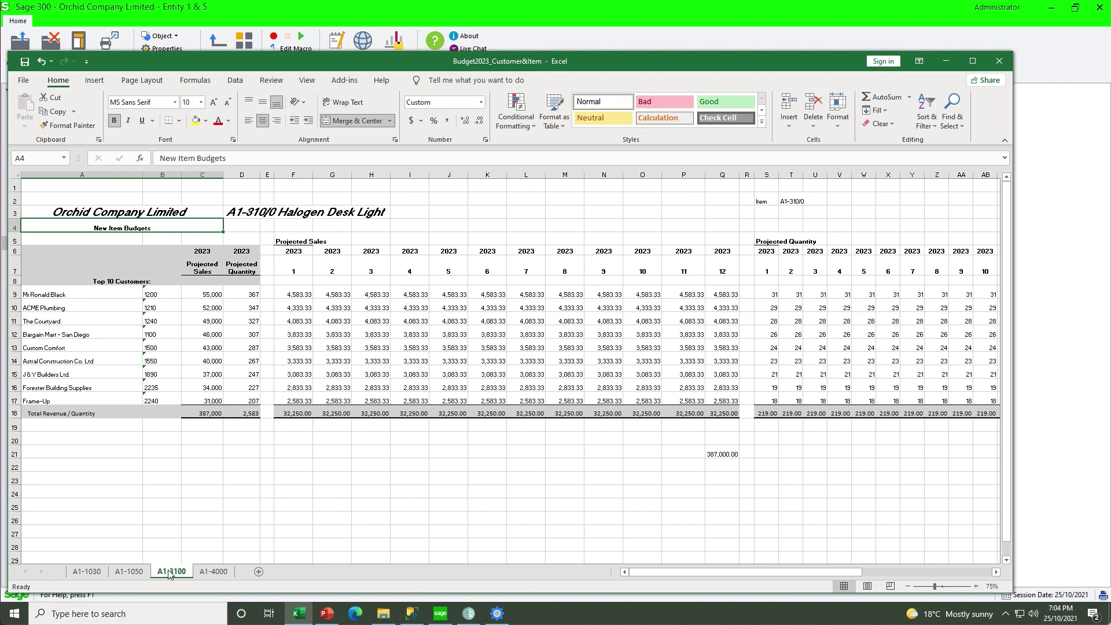
pyautogui.click(128, 573)
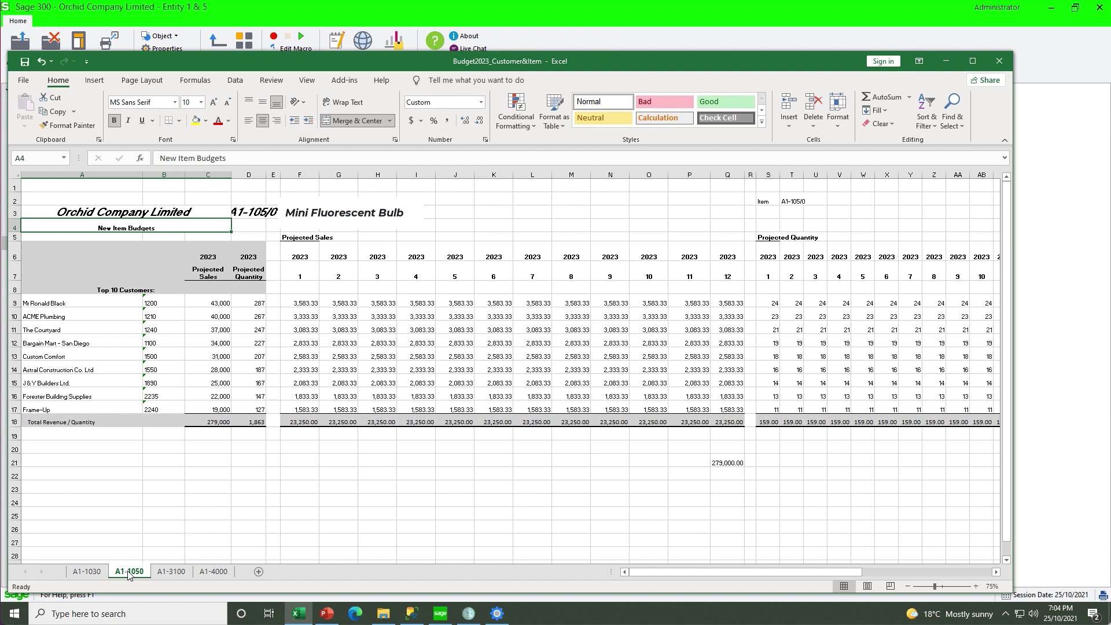
pyautogui.click(87, 572)
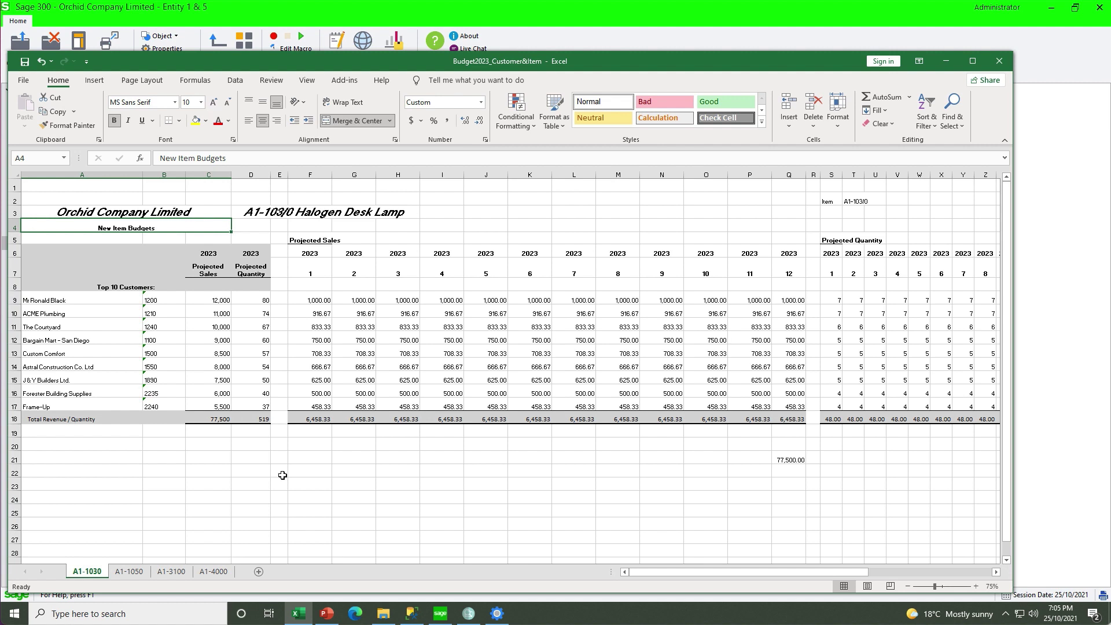
pyautogui.click(1002, 65)
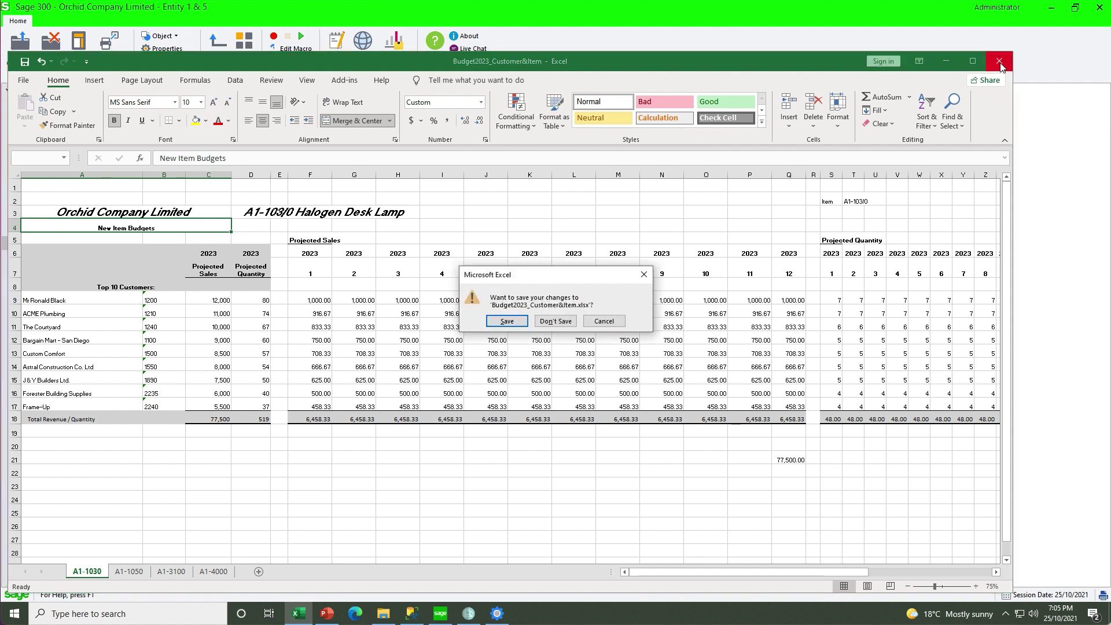
pyautogui.click(554, 323)
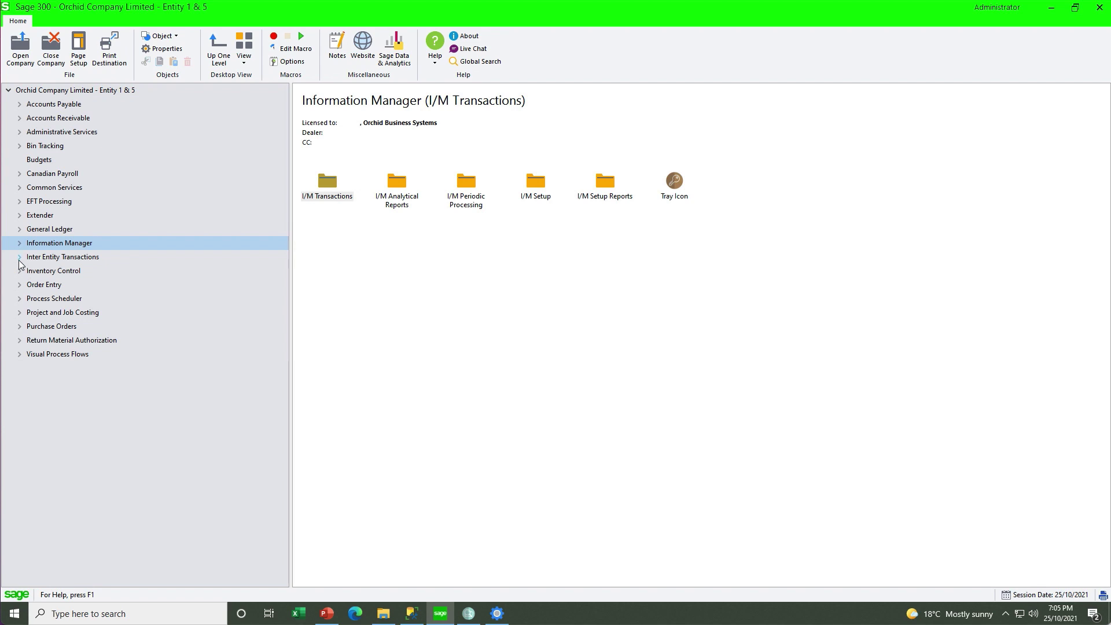
# Step: Open the Infoset Codes setup of Information Manager in Sage 300
pyautogui.click(19, 244)
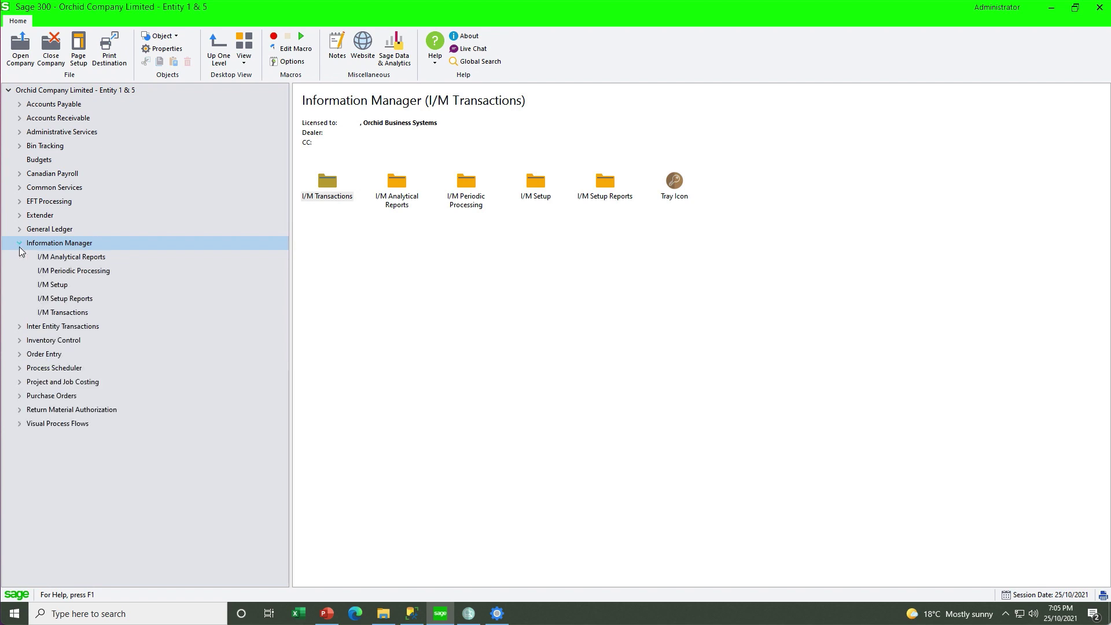
pyautogui.click(52, 286)
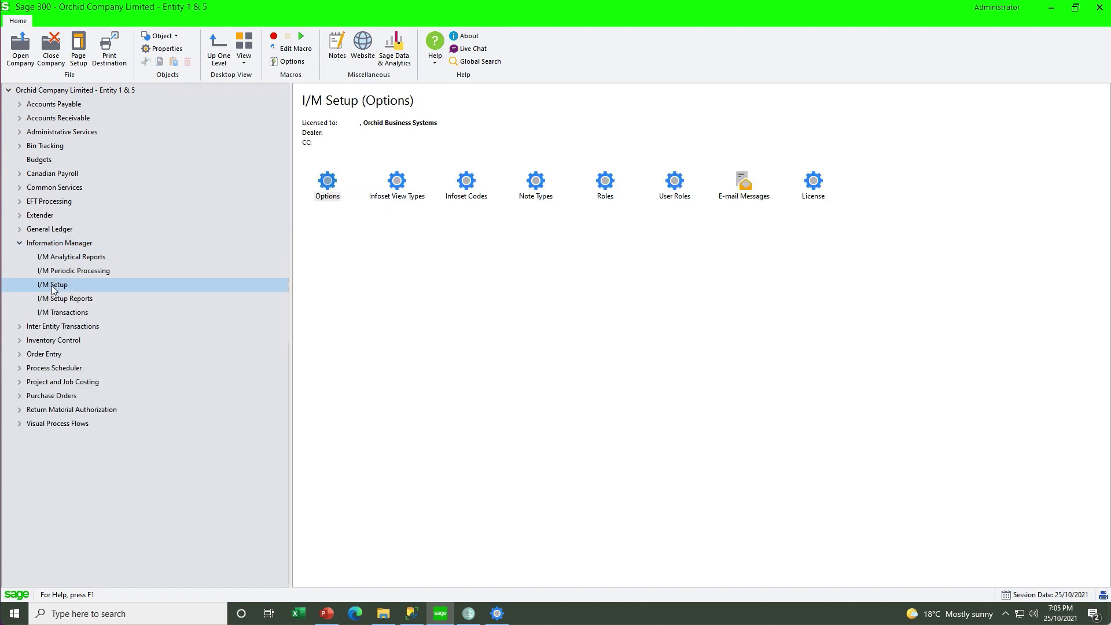
pyautogui.doubleClick(468, 188)
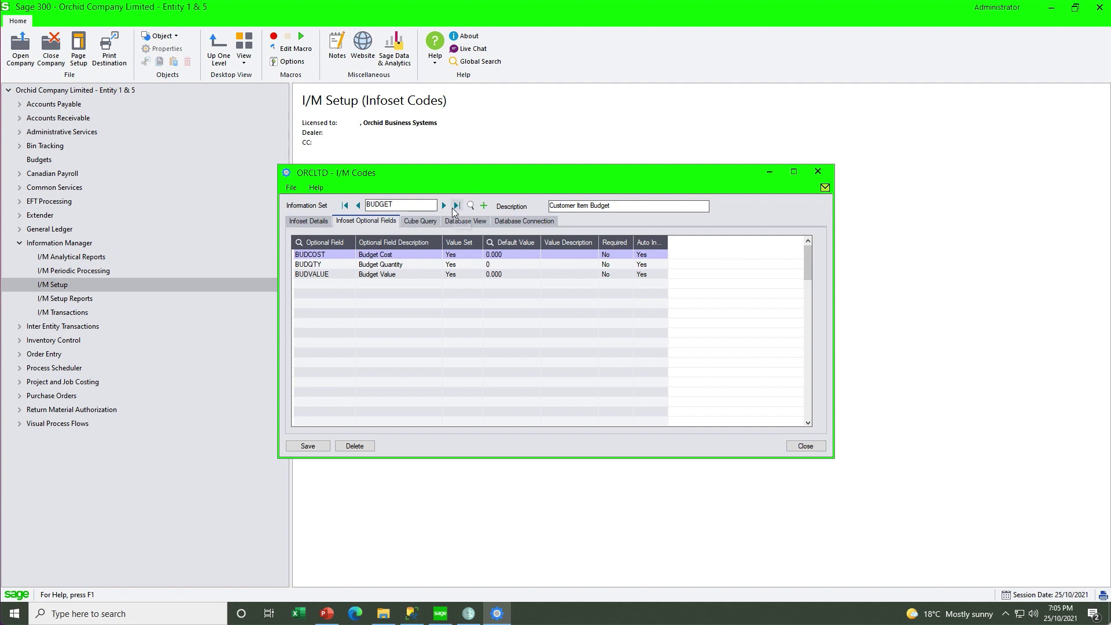
# Step: Check the BUDGET information set's ARCUSTOMER and ICITEM view types and its optional fields, and close the Infoset Codes window
pyautogui.click(318, 221)
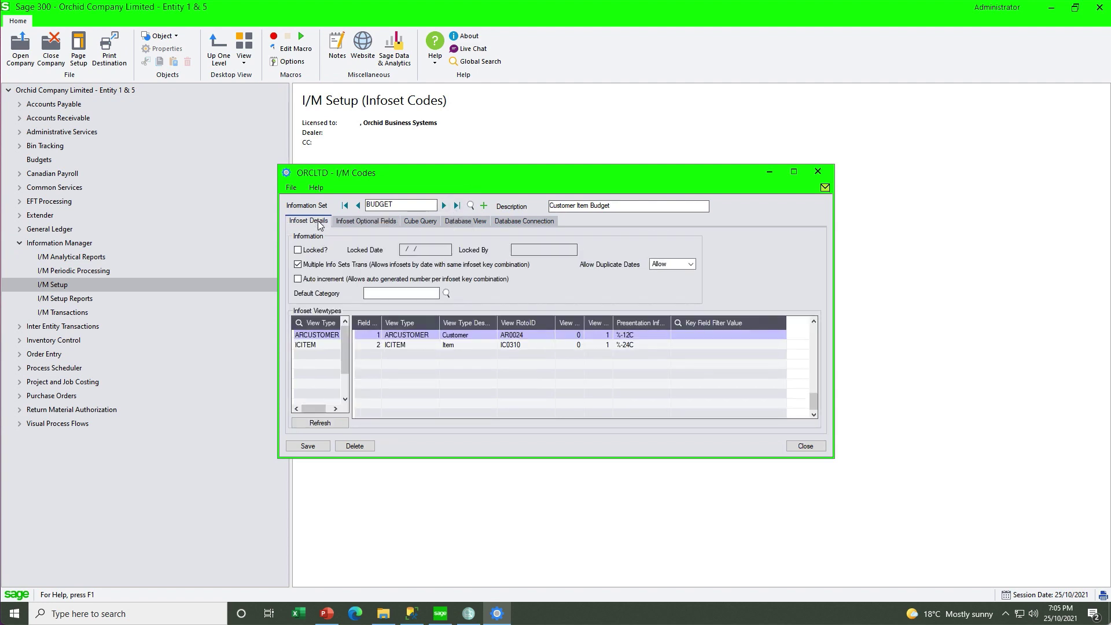
pyautogui.click(315, 335)
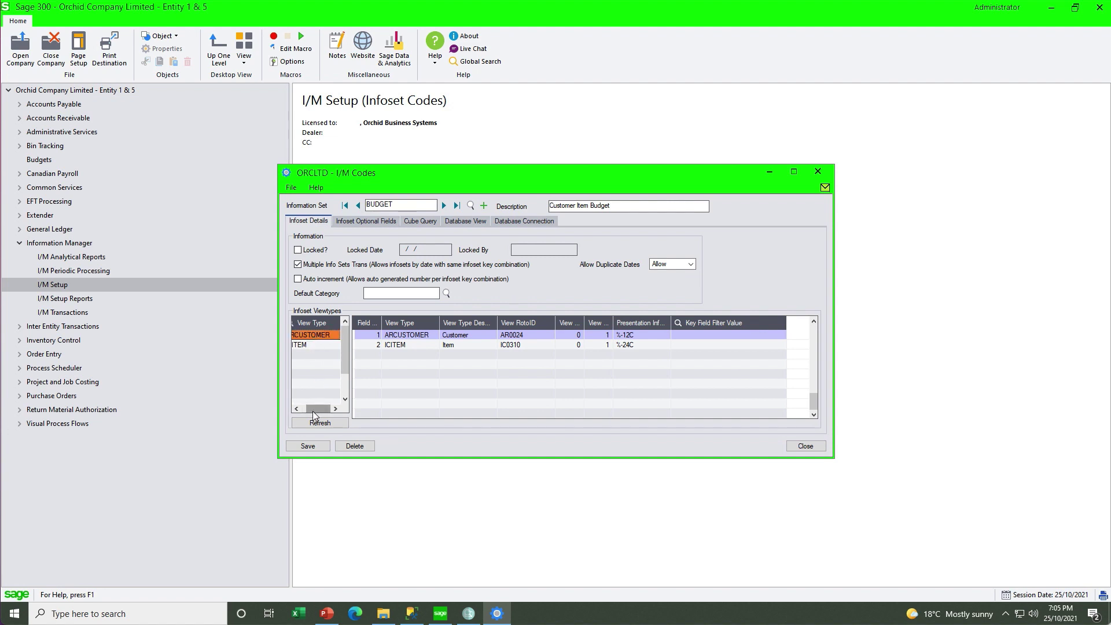
pyautogui.click(312, 344)
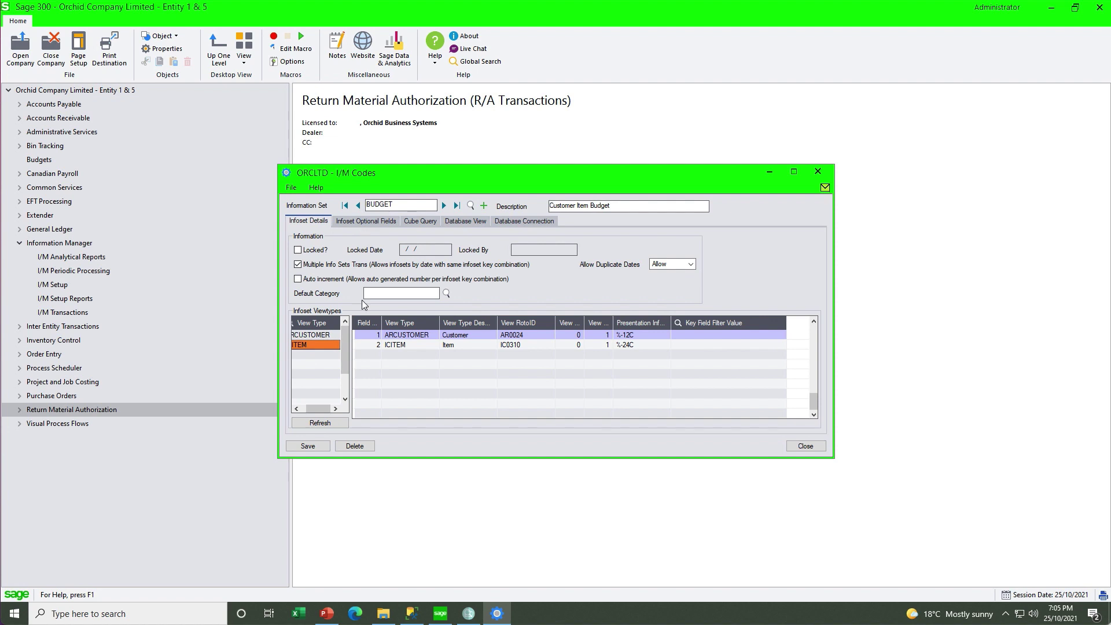
pyautogui.click(366, 223)
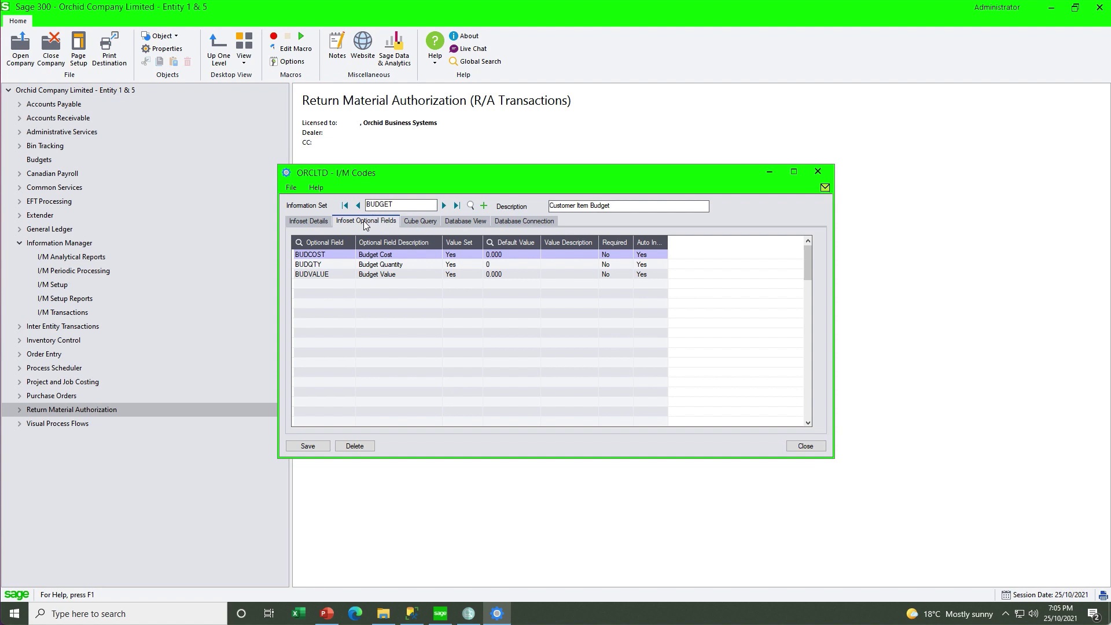
pyautogui.click(818, 172)
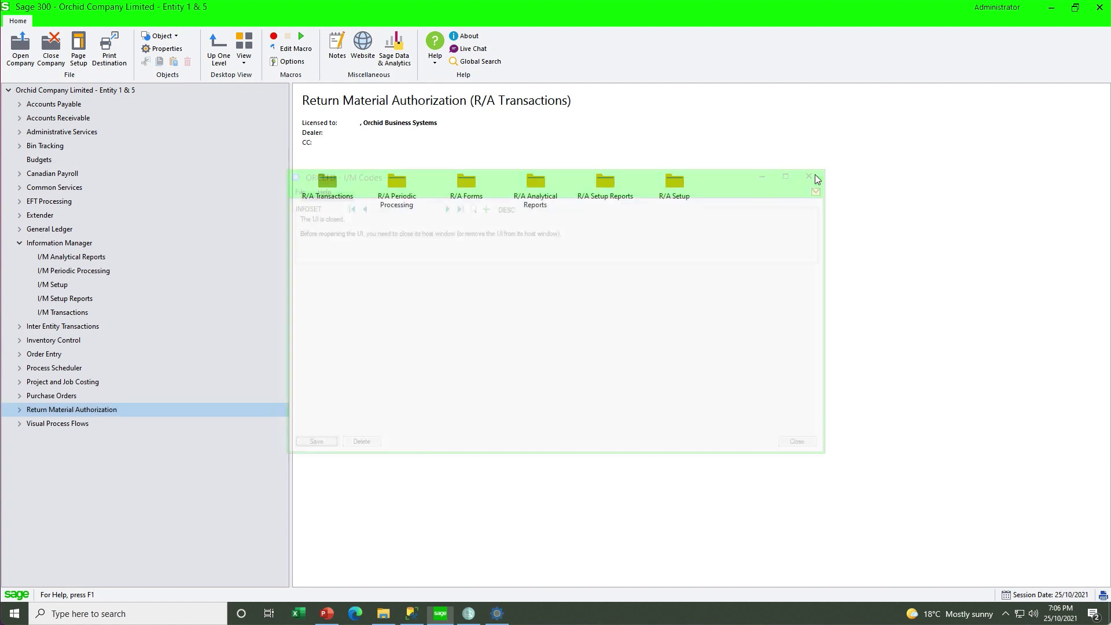
# Step: Open the Information Entry Grid of Information Manager and load the BUDGET information set
pyautogui.click(68, 315)
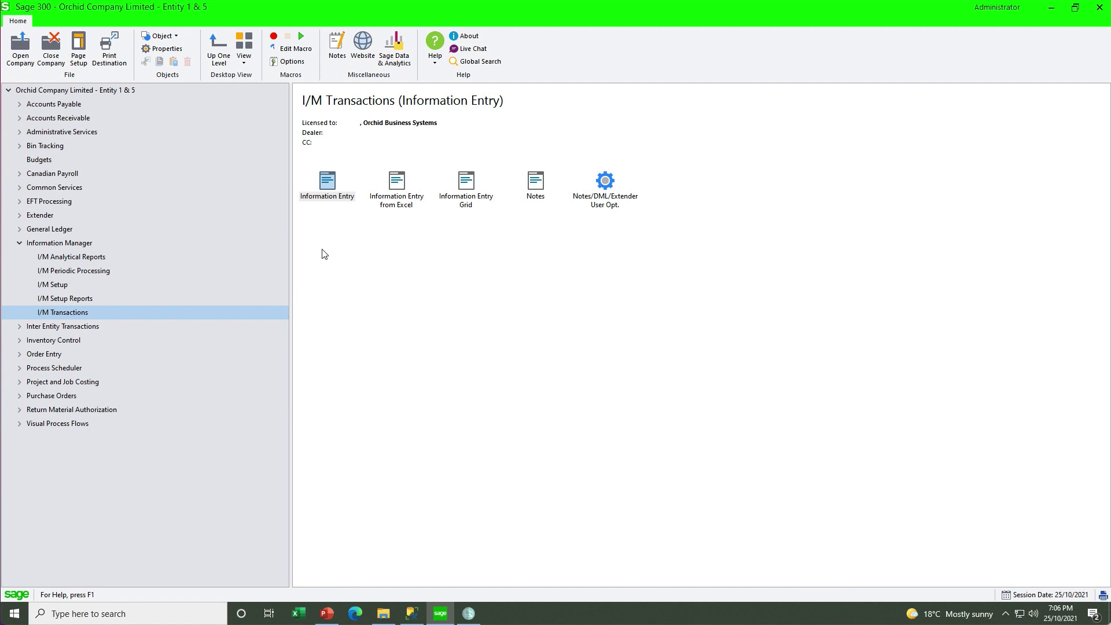
pyautogui.doubleClick(471, 191)
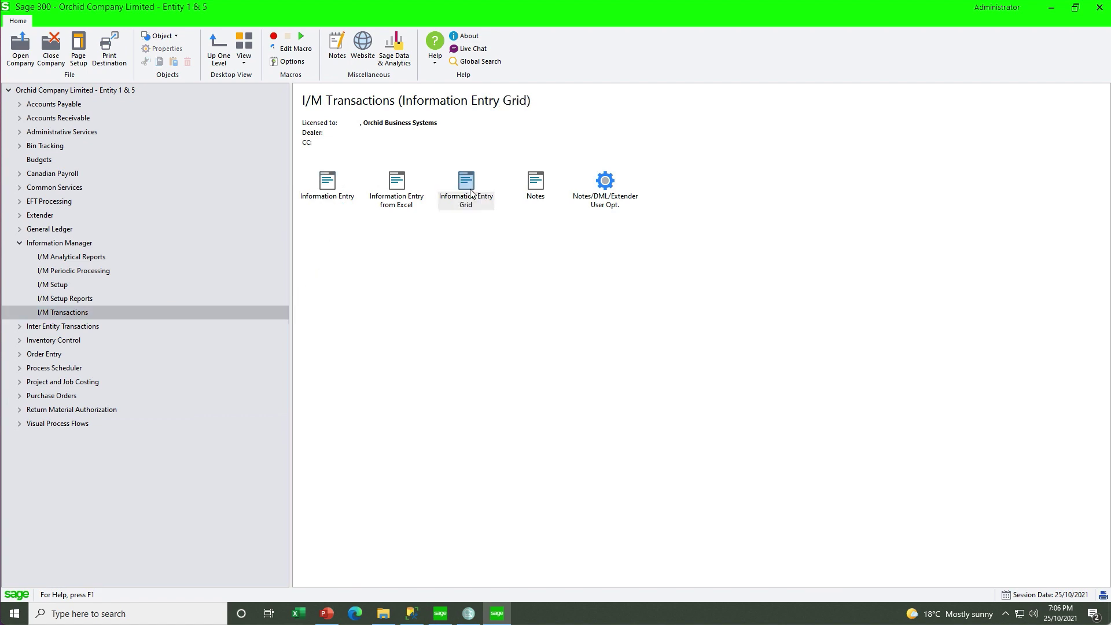
pyautogui.write('BUDGET')
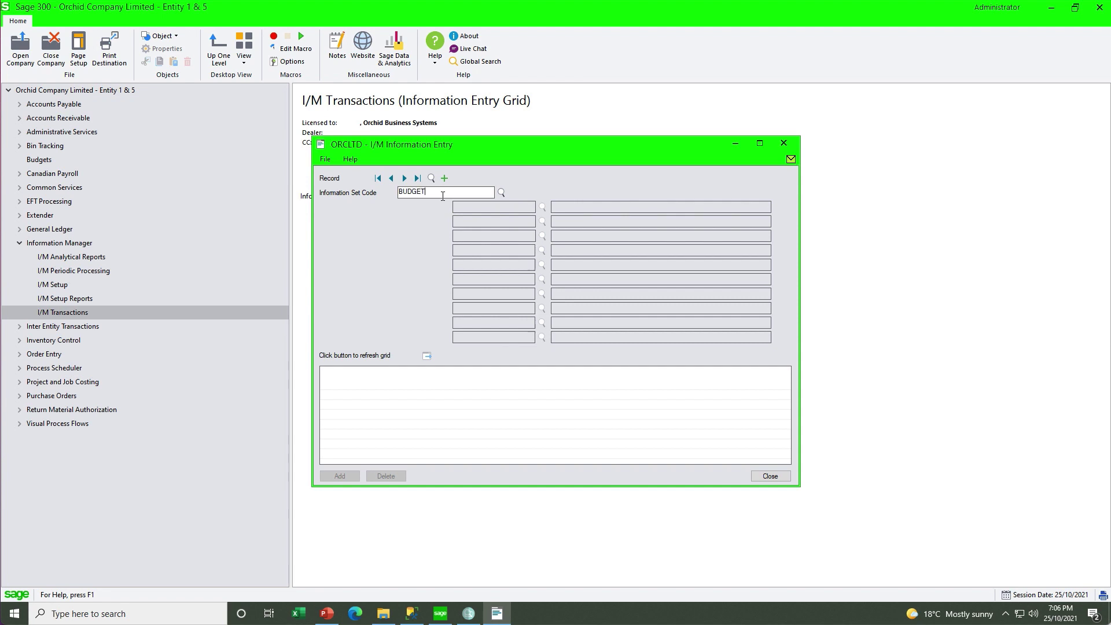
pyautogui.press('Tab')
# Step: Select customer Bargain Mart - San Diego and item A11030 Fluorescent Desk Lamp, and refresh the grid
pyautogui.click(513, 206)
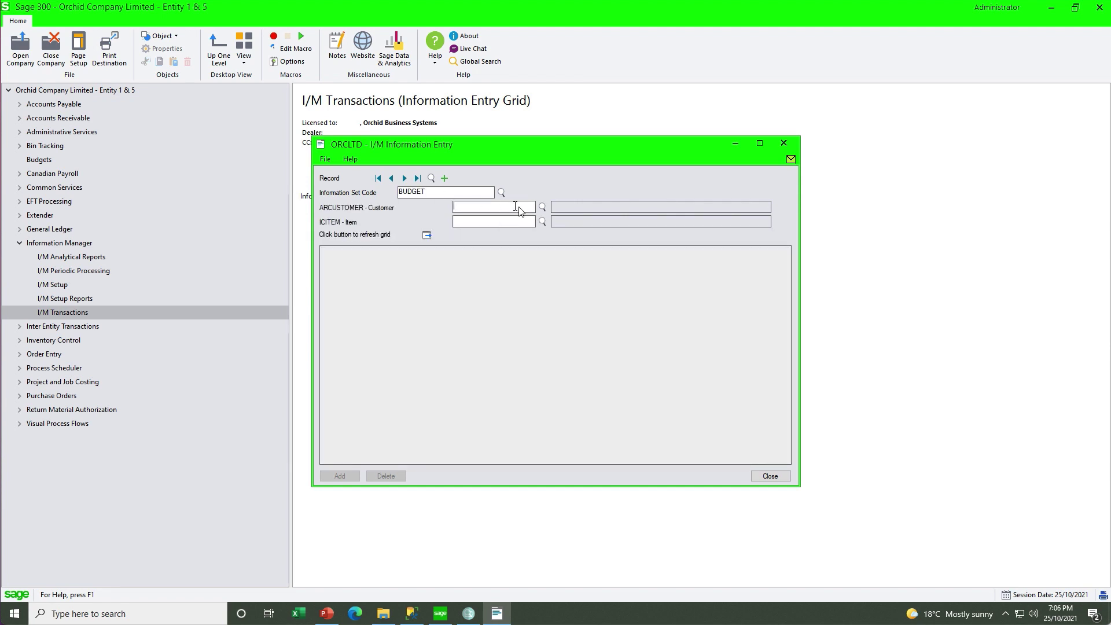
pyautogui.click(544, 209)
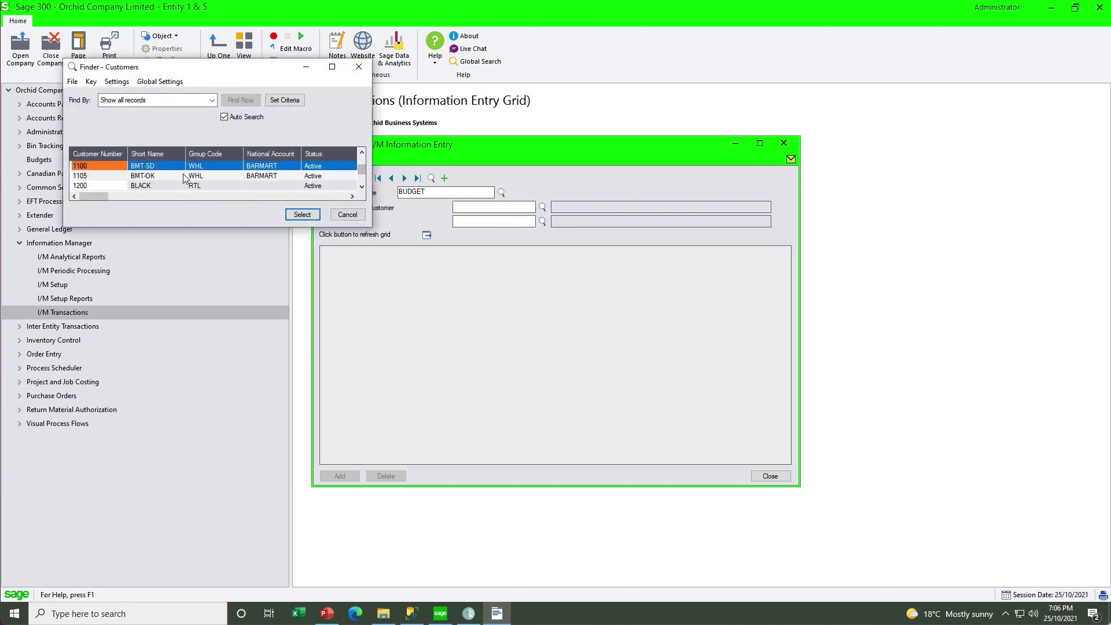
pyautogui.click(303, 215)
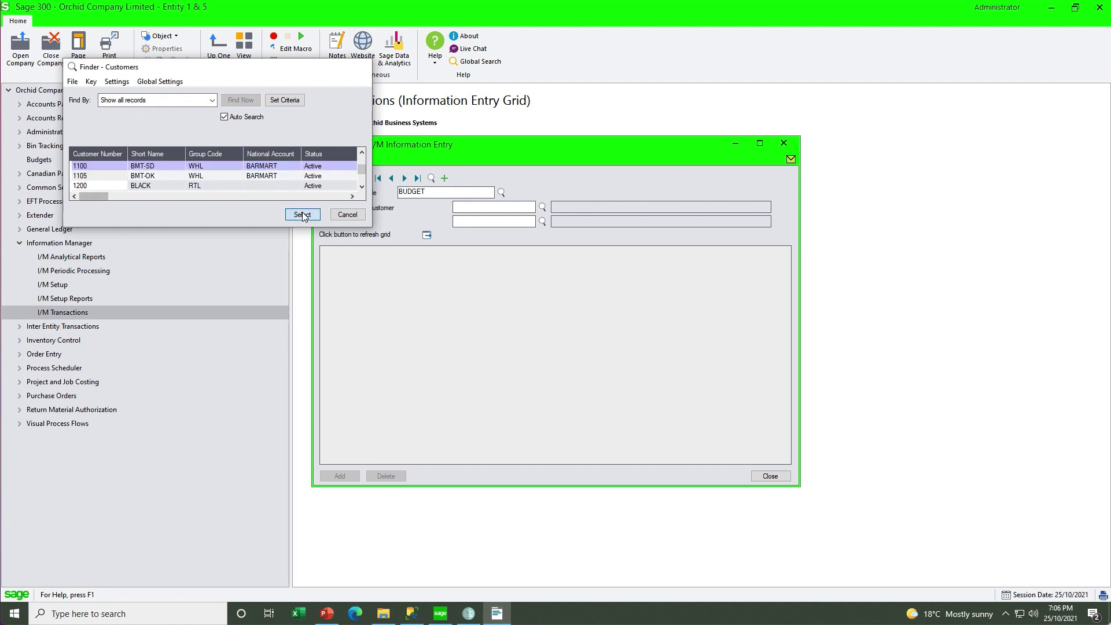
pyautogui.click(543, 223)
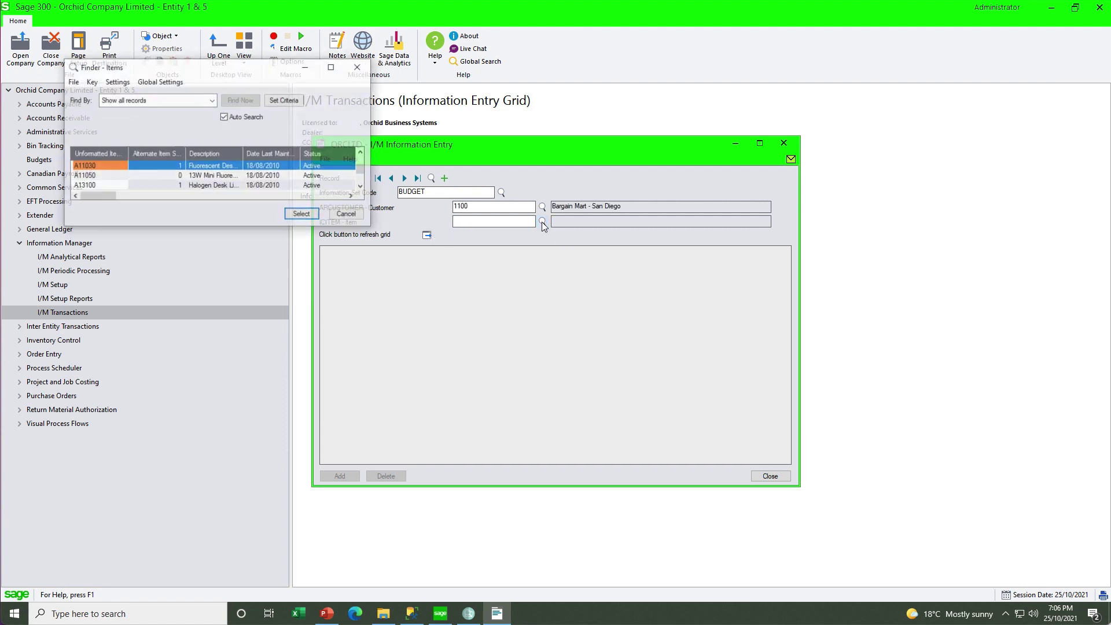
pyautogui.click(303, 214)
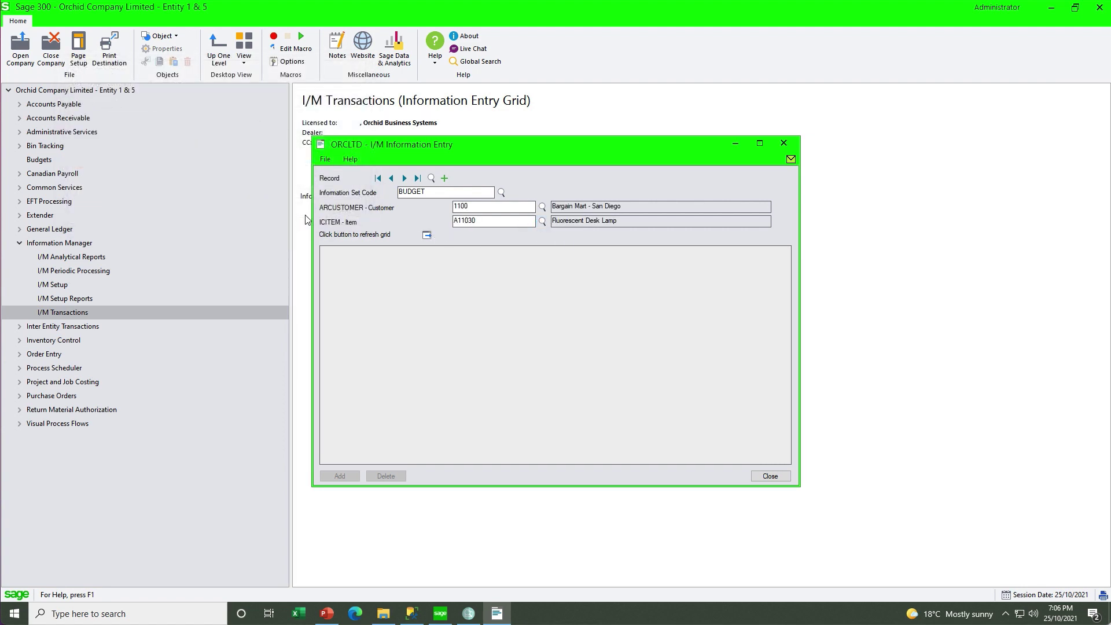
pyautogui.click(427, 236)
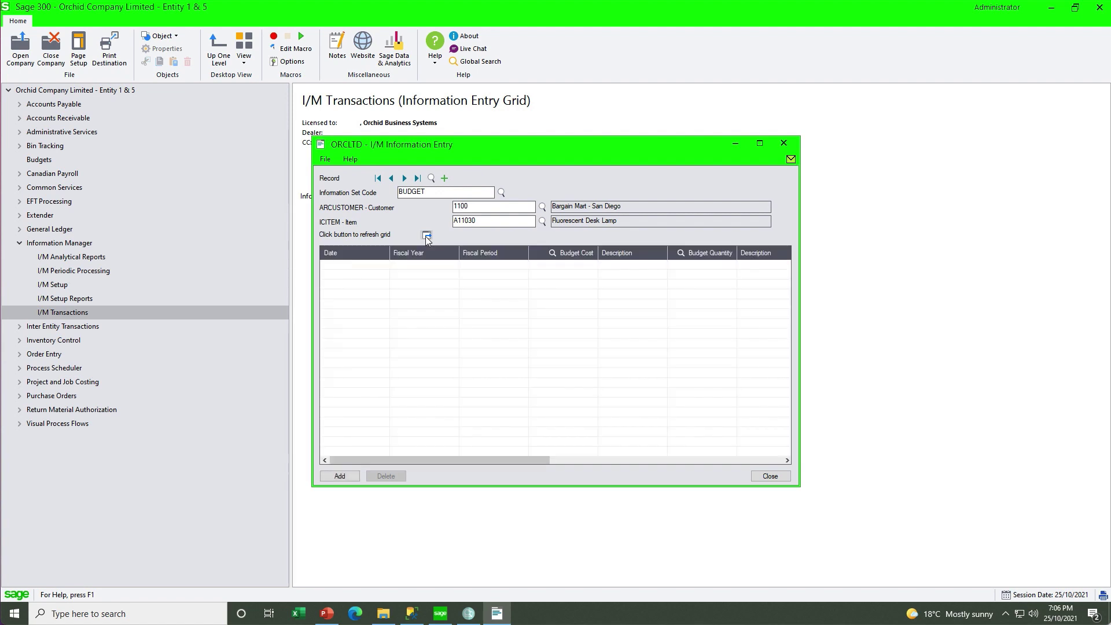
# Step: Add a budget line dated 1/01/2023 with a budget cost of 100, quantity of 10 and value of 1000
pyautogui.click(364, 266)
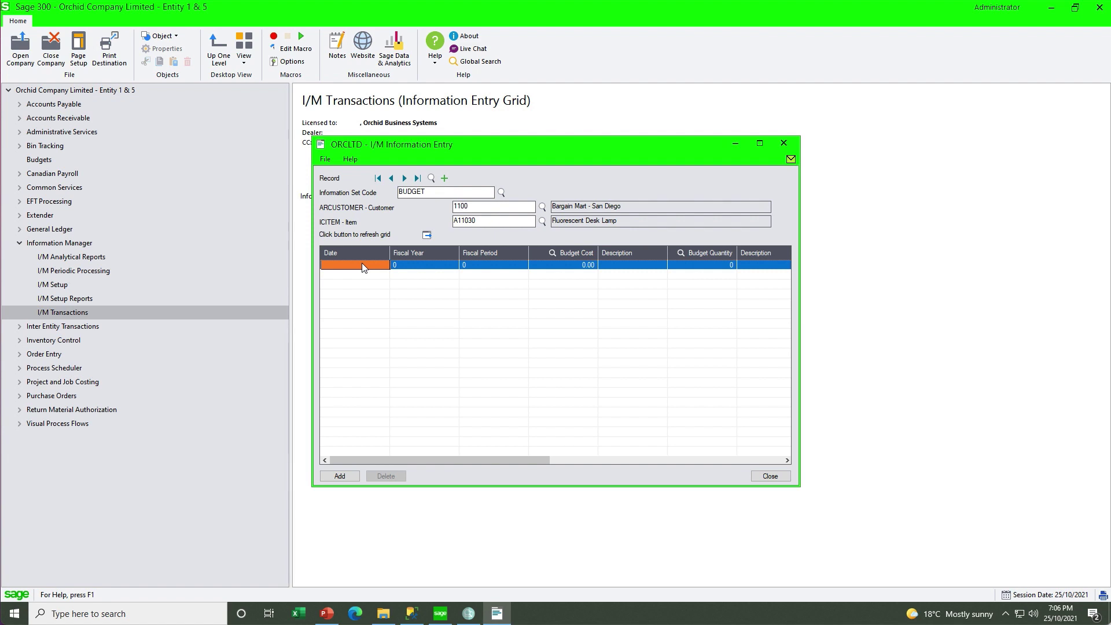
pyautogui.write('01/01/2023')
pyautogui.press('Tab')
pyautogui.press('Tab')
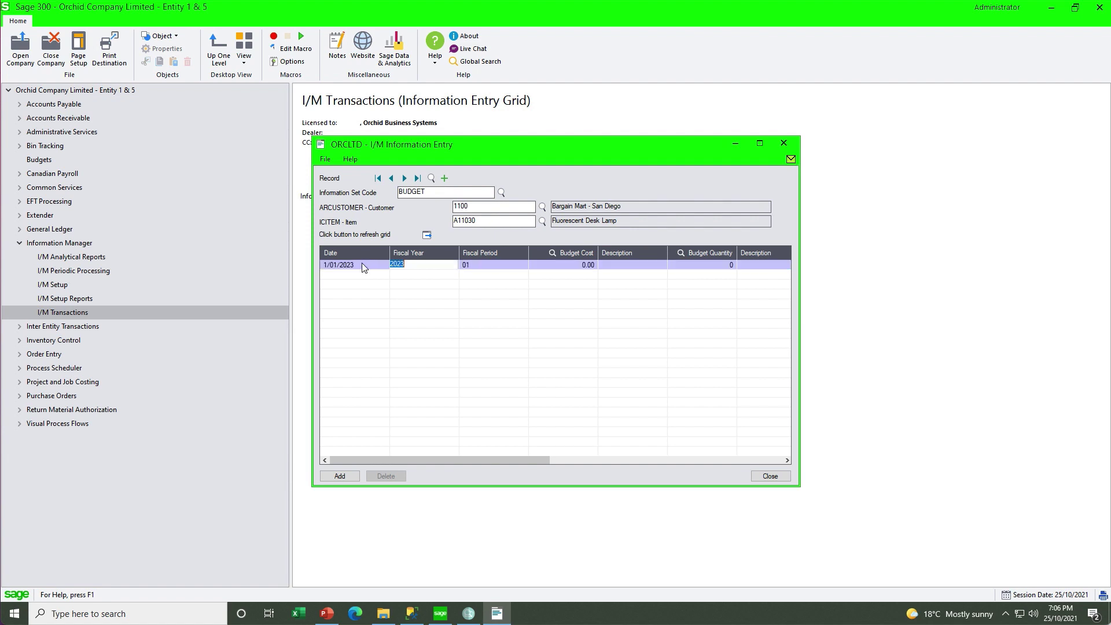
pyautogui.press('Tab')
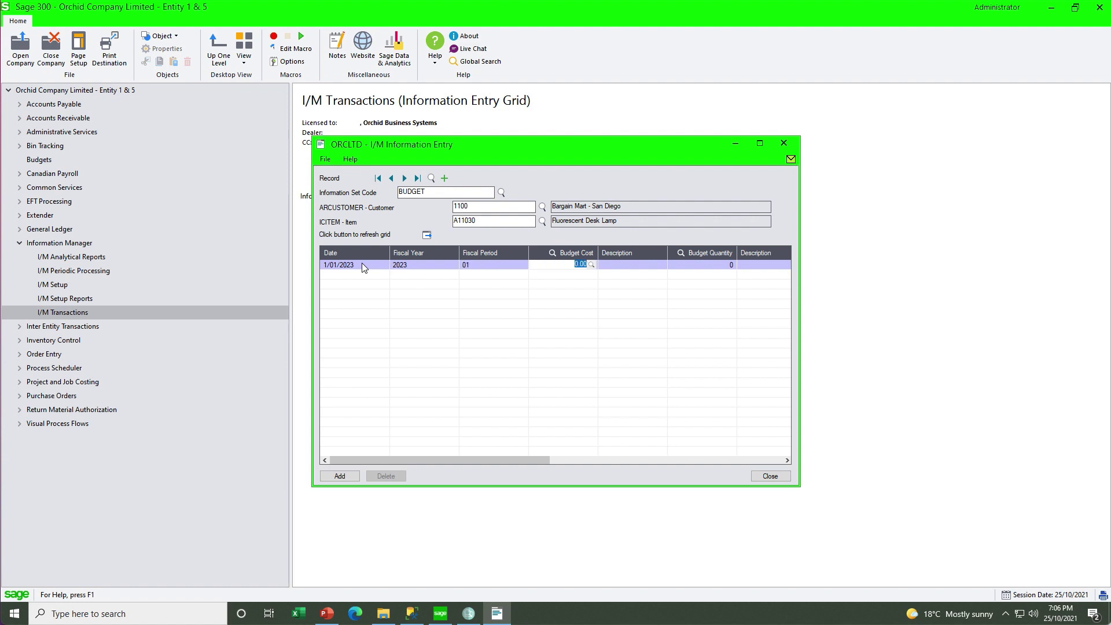
pyautogui.write('100')
pyautogui.press('Tab')
pyautogui.write('10')
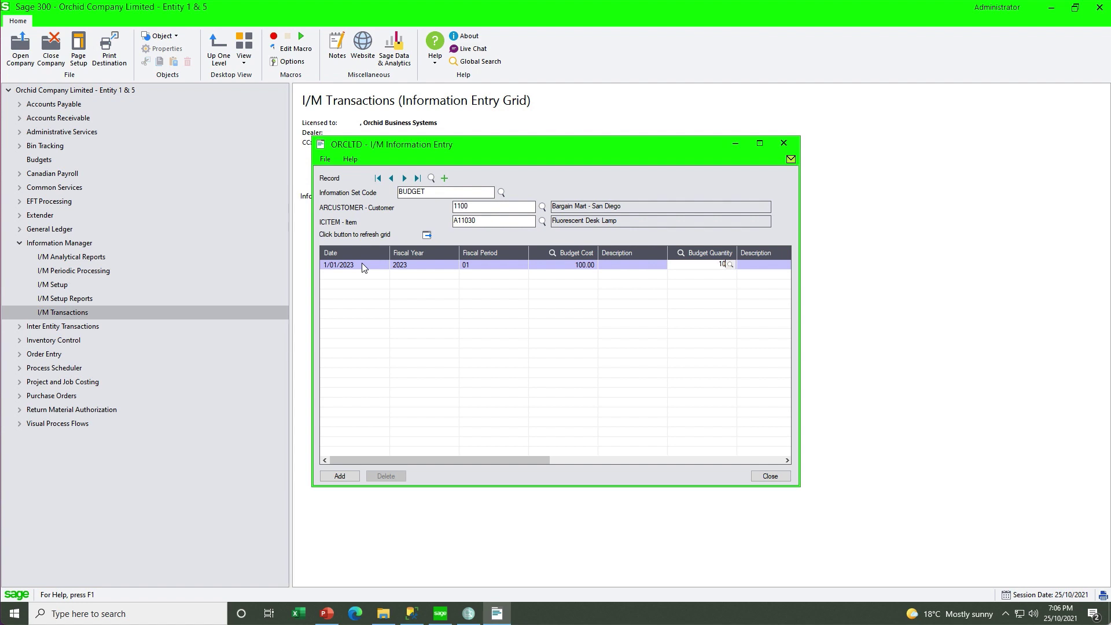
pyautogui.press('Tab')
pyautogui.write('1000')
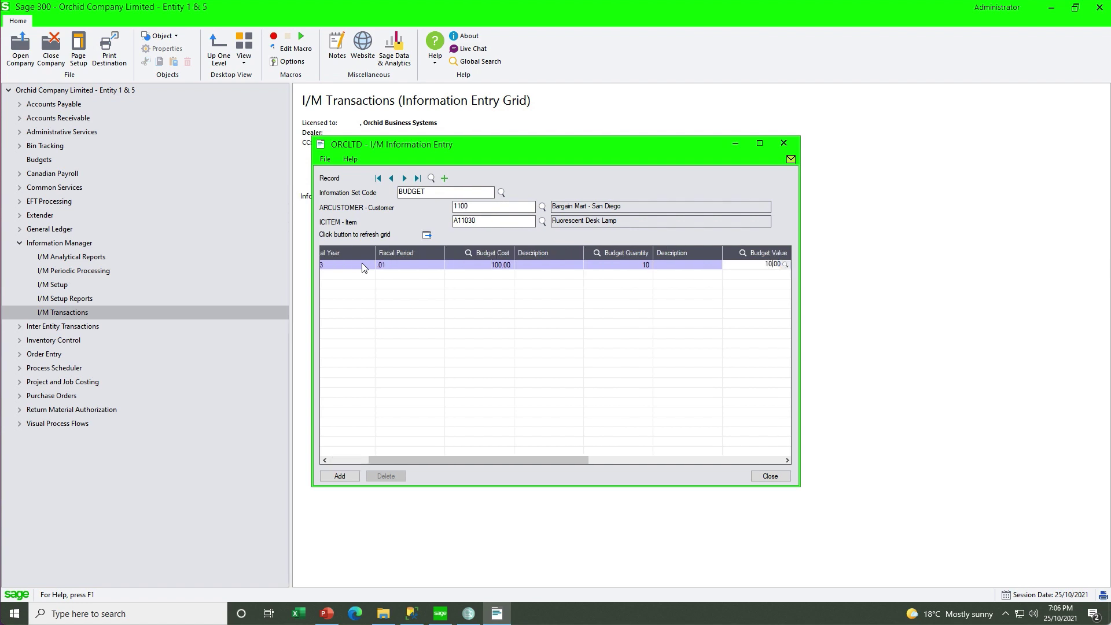
pyautogui.press('Tab')
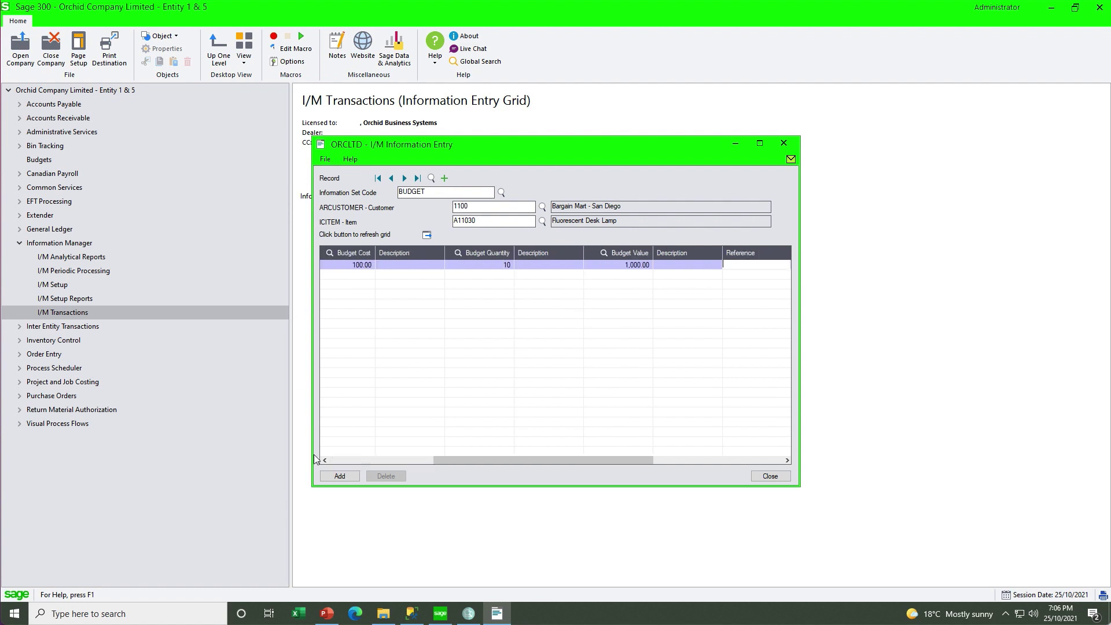
pyautogui.click(329, 478)
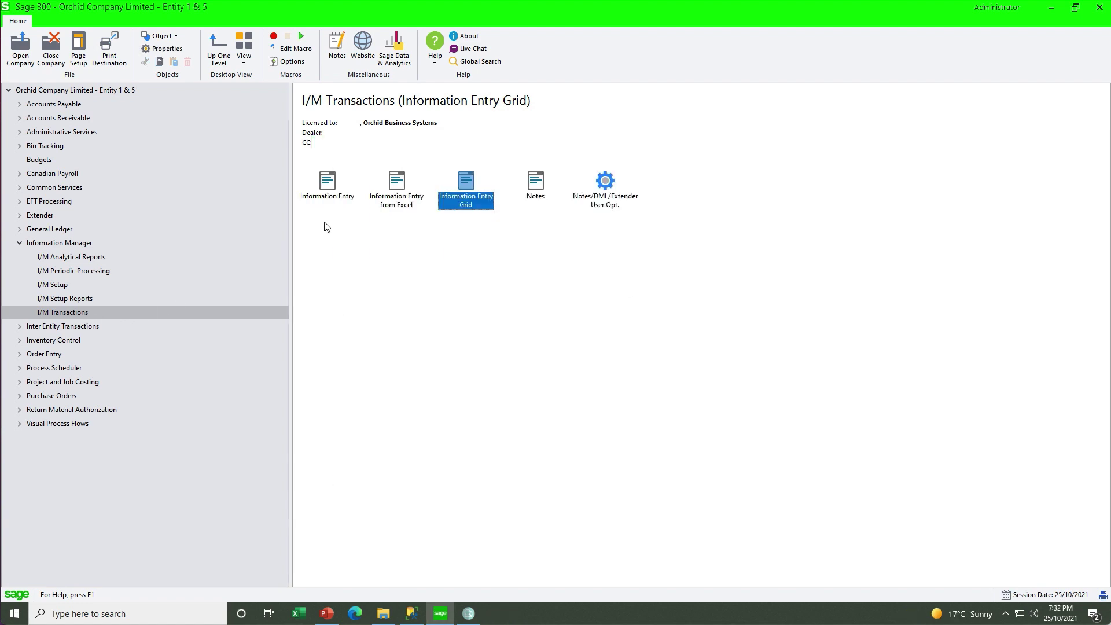
# Step: Launch Information Entry from Excel, start the IM Import / Export macro and accept the Microsoft Forms prompt
pyautogui.doubleClick(397, 190)
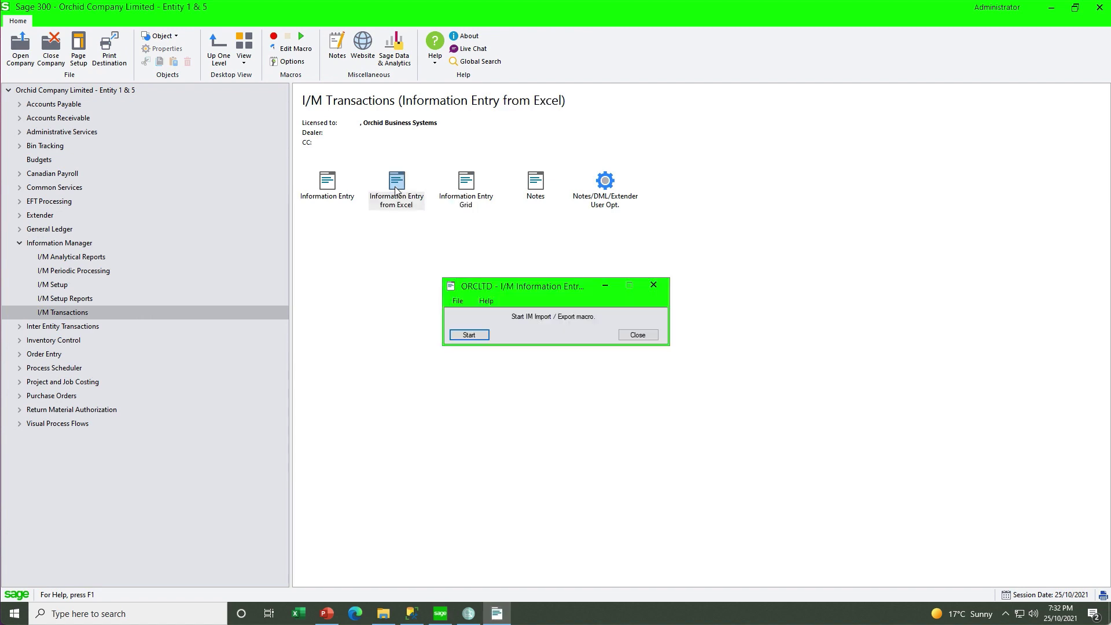
pyautogui.click(471, 338)
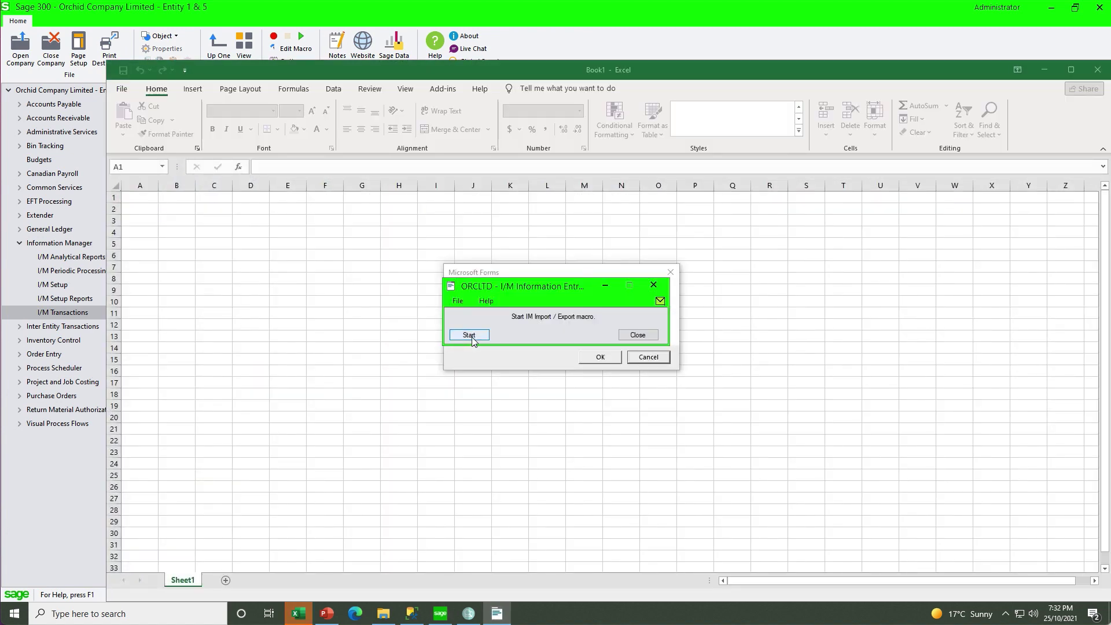
pyautogui.click(600, 357)
pyautogui.click(598, 356)
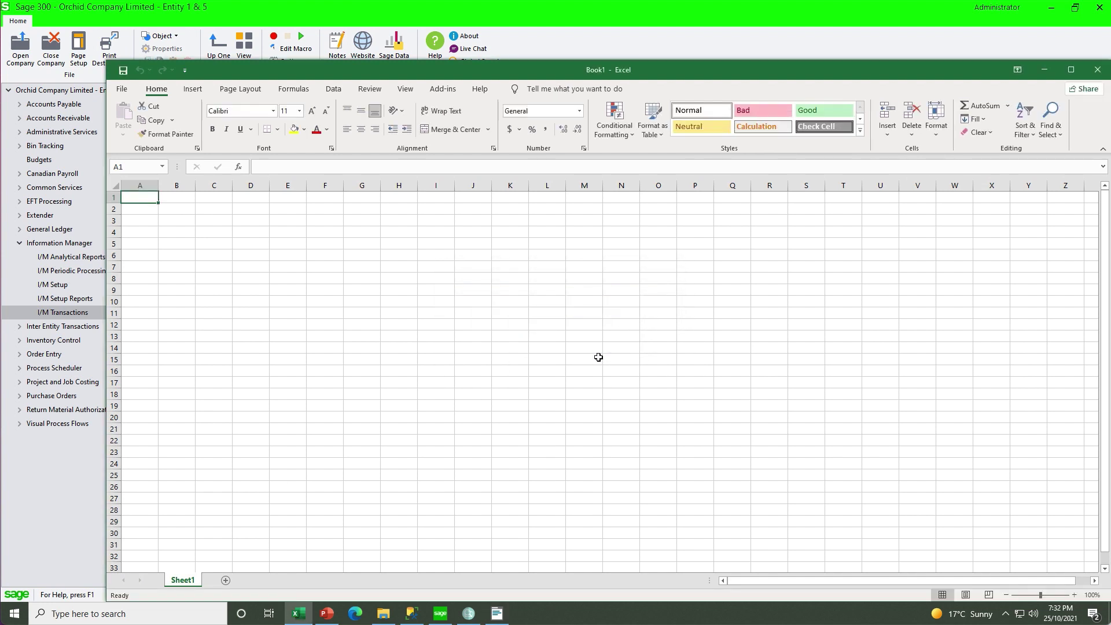
# Step: Check the Information Manager toolbar in Excel and open the recent workbook Budget2023_Customer&Item
pyautogui.click(436, 91)
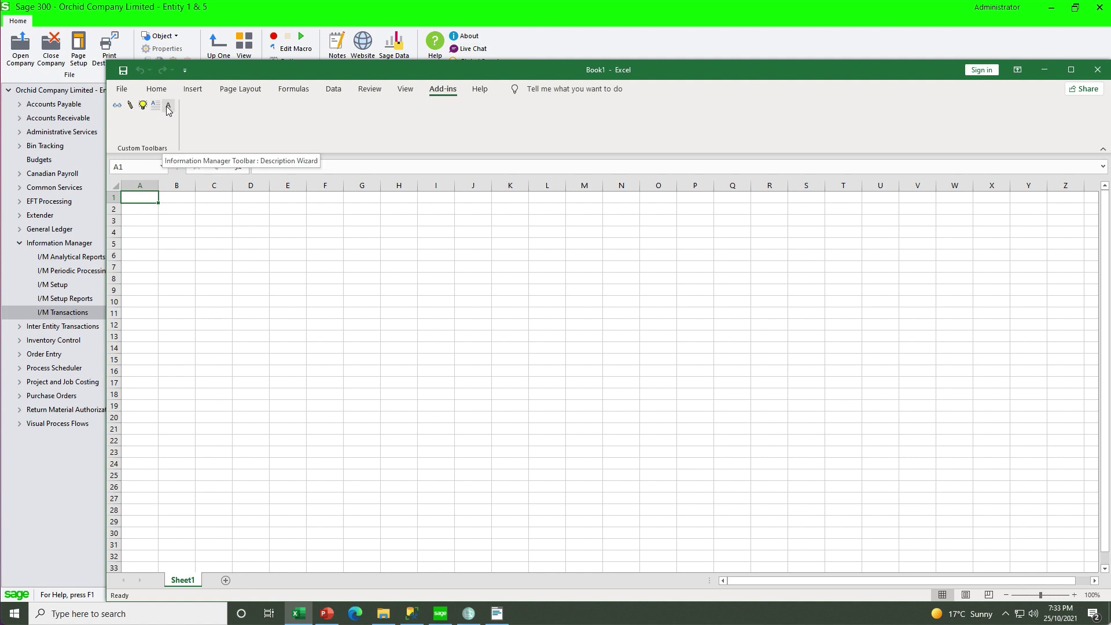
pyautogui.click(123, 90)
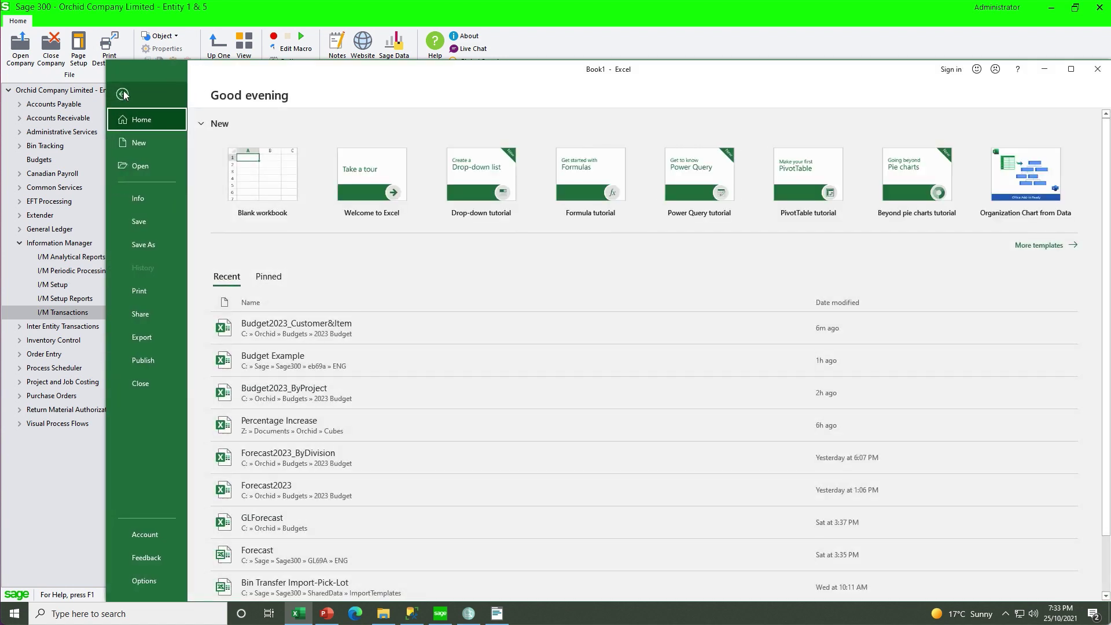
pyautogui.click(278, 327)
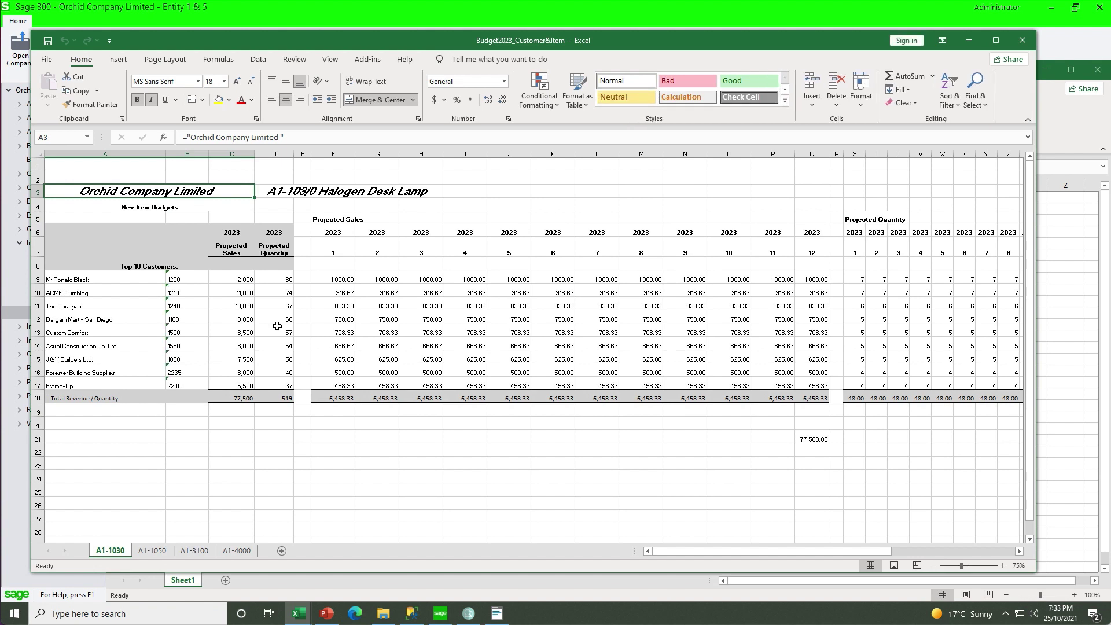
# Step: Update the Accpac budget figures from sheet A1-1030 and inspect the eb formula in AF9
pyautogui.click(355, 64)
pyautogui.click(55, 76)
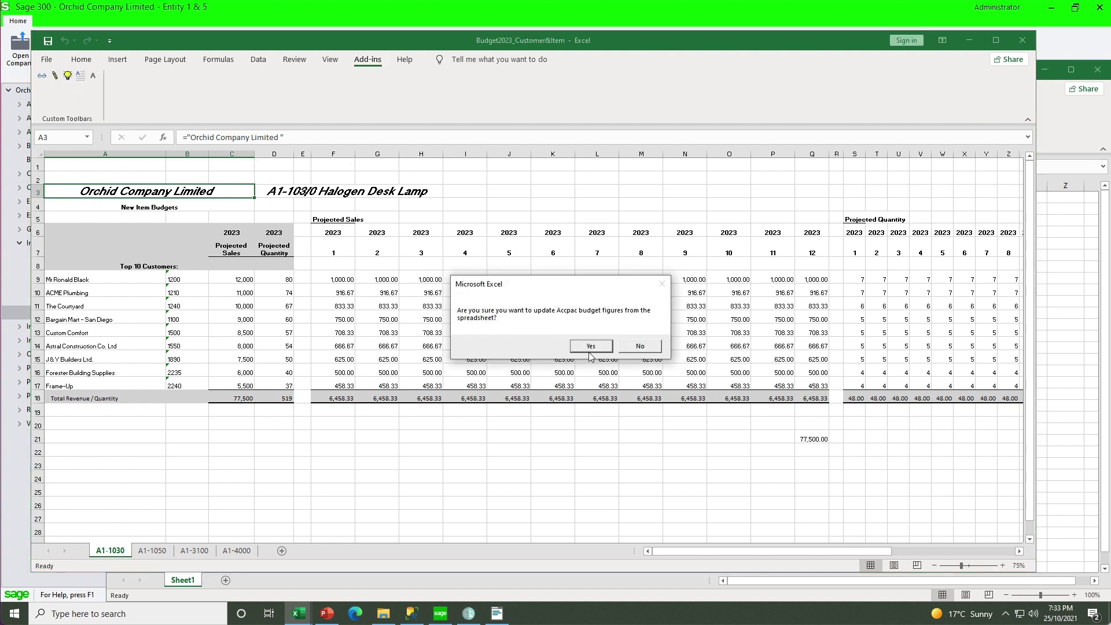
pyautogui.click(585, 346)
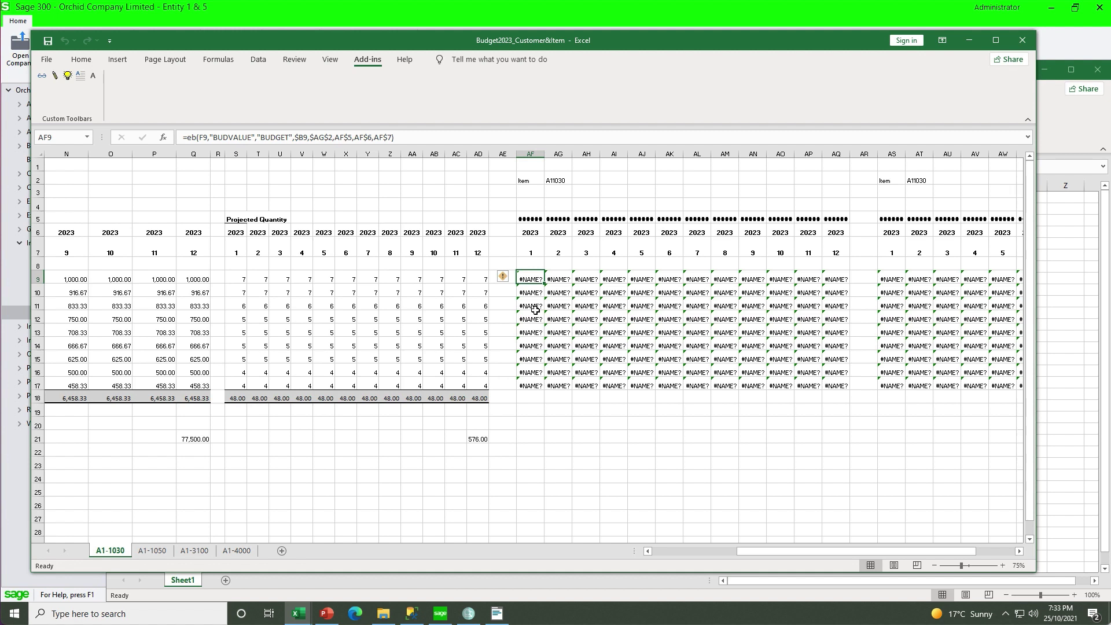
pyautogui.click(408, 138)
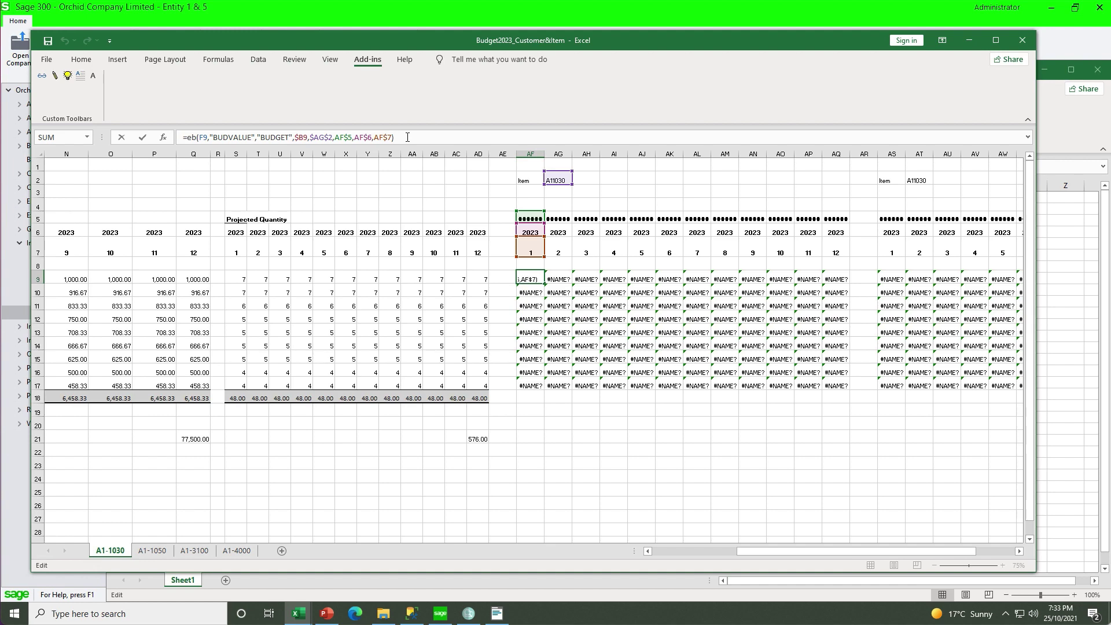
# Step: Update the Accpac budget figures from sheets A1-1050 and A1-3100, confirming each update
pyautogui.click(153, 551)
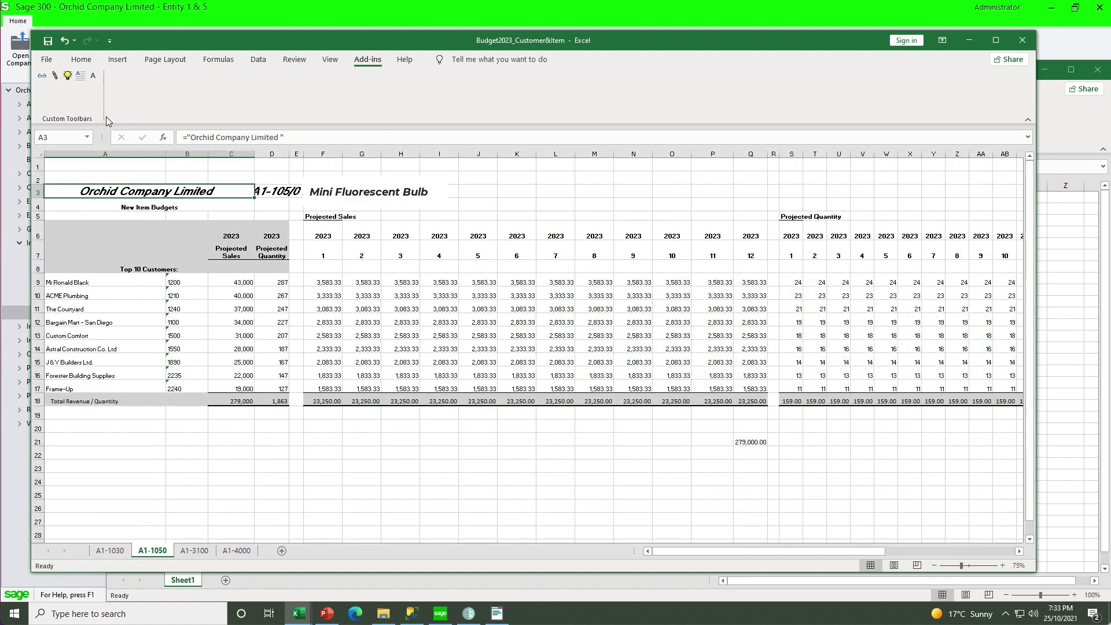
pyautogui.click(56, 80)
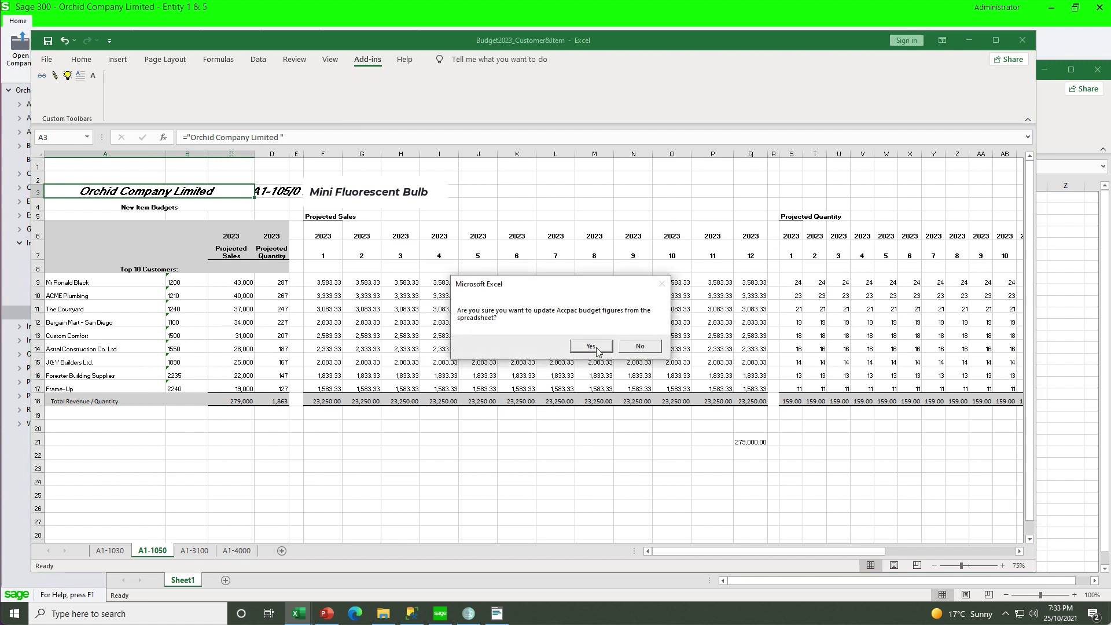
pyautogui.click(590, 347)
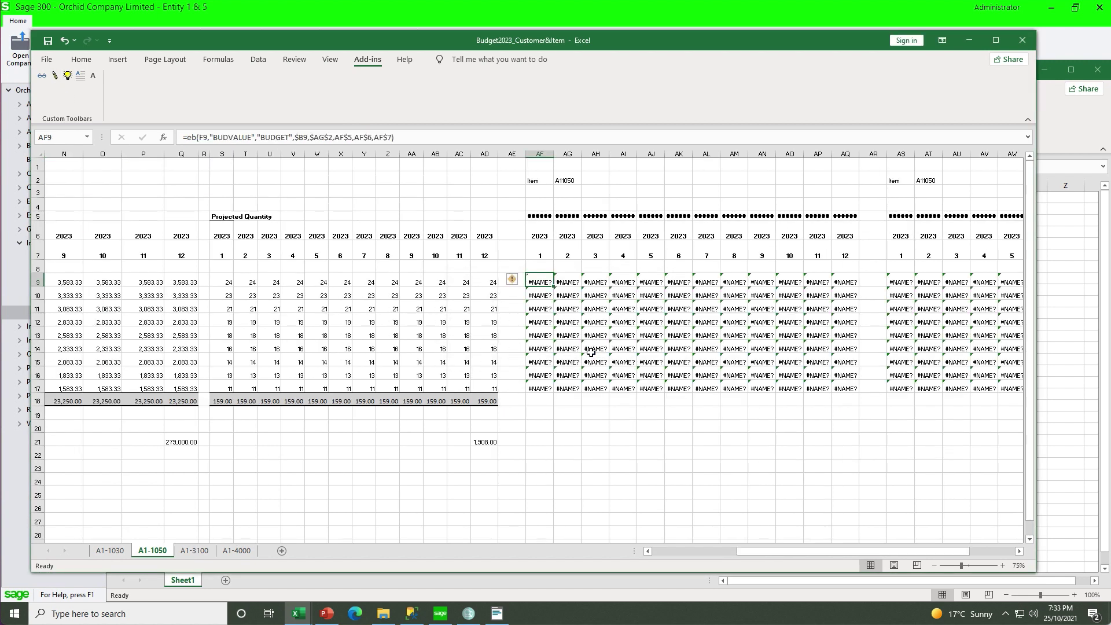
pyautogui.click(202, 553)
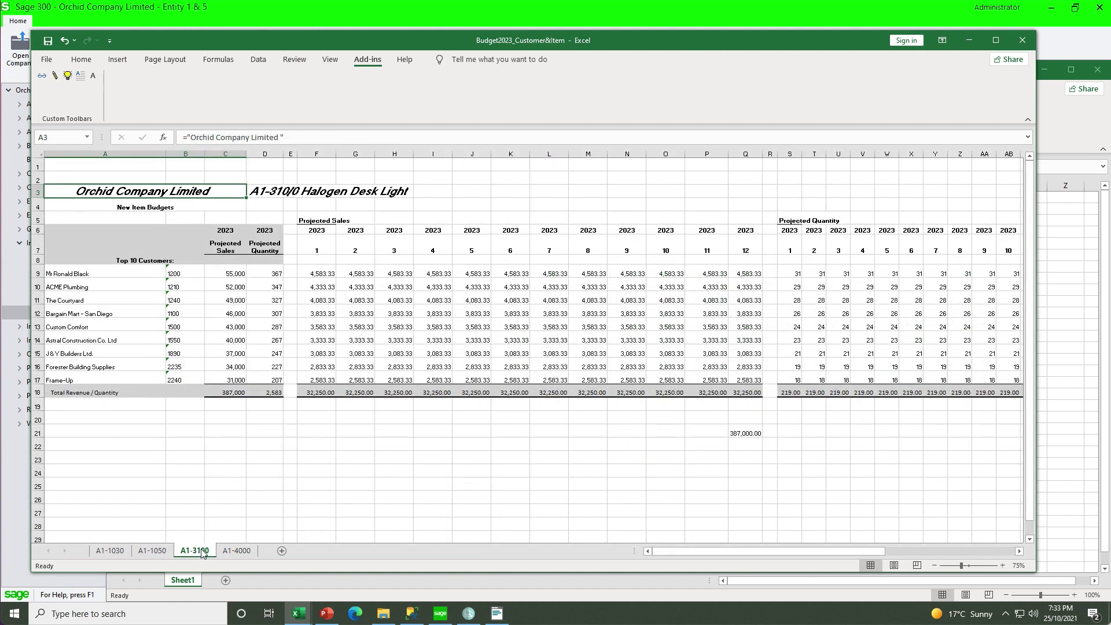
pyautogui.click(55, 78)
pyautogui.click(586, 342)
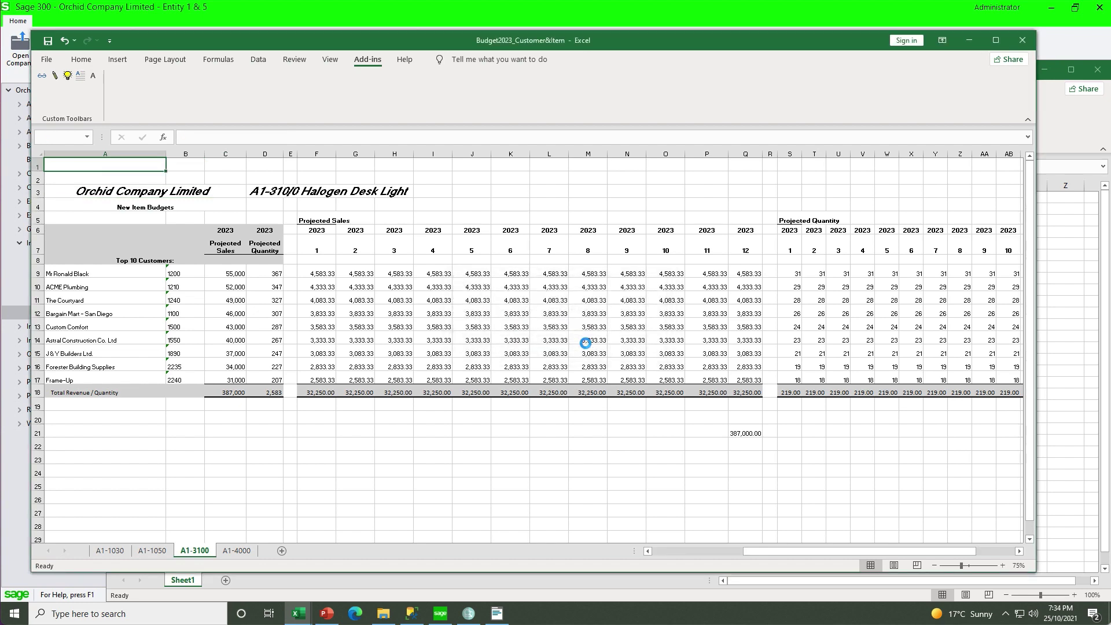
# Step: Update the Accpac budget figures from sheet A1-4000 and confirm the update
pyautogui.click(235, 552)
pyautogui.click(55, 78)
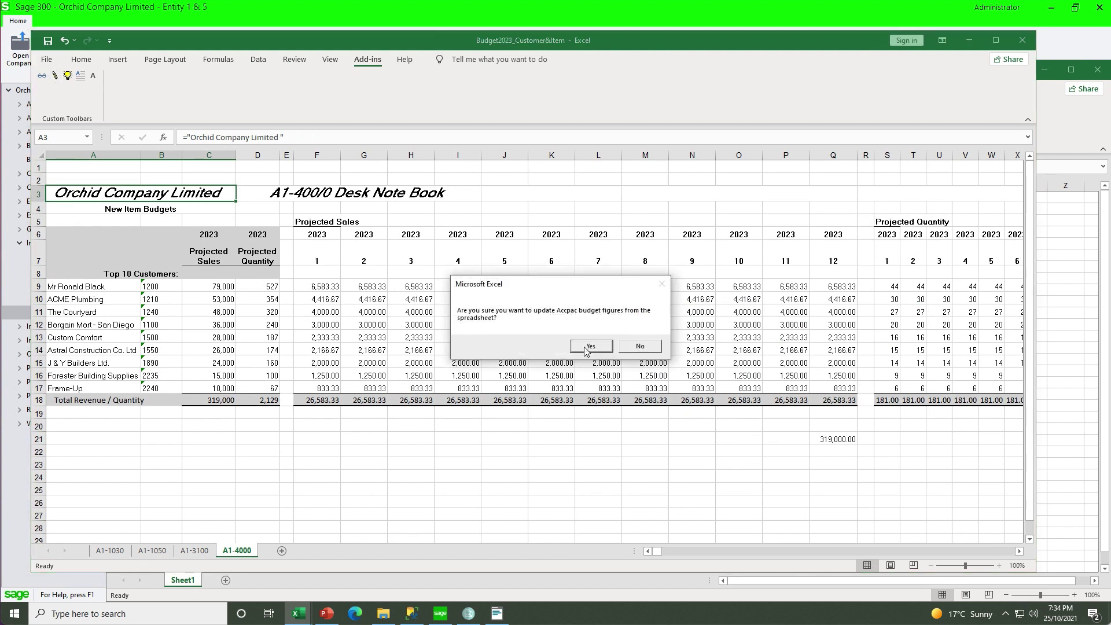
pyautogui.click(588, 348)
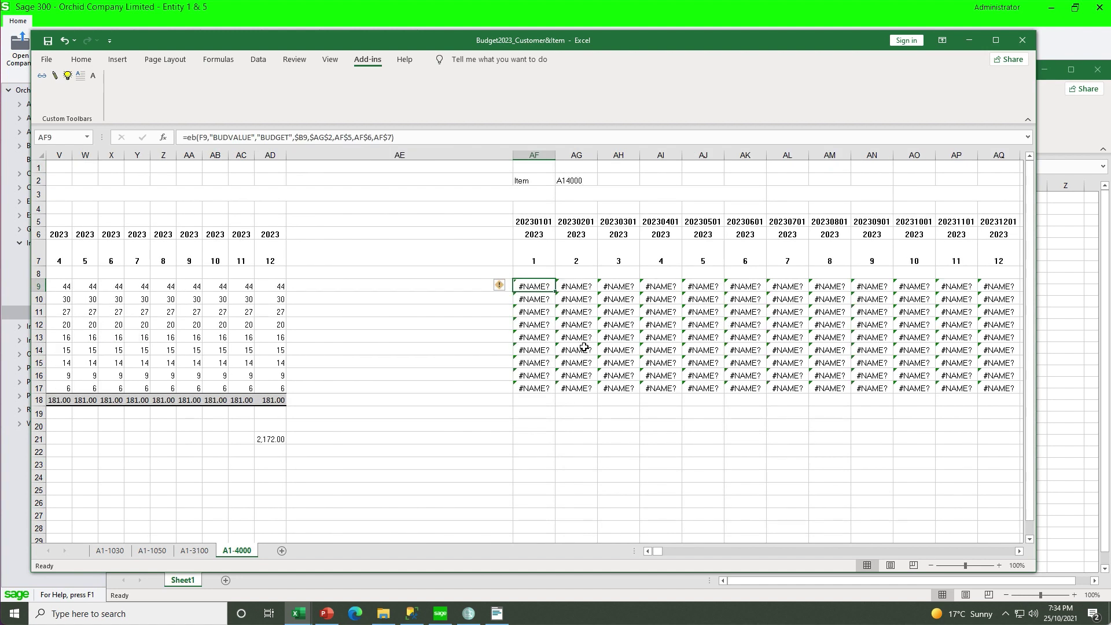
# Step: Close Budget2023_Customer&Item without saving and close the blank Book1 workbook
pyautogui.click(1020, 42)
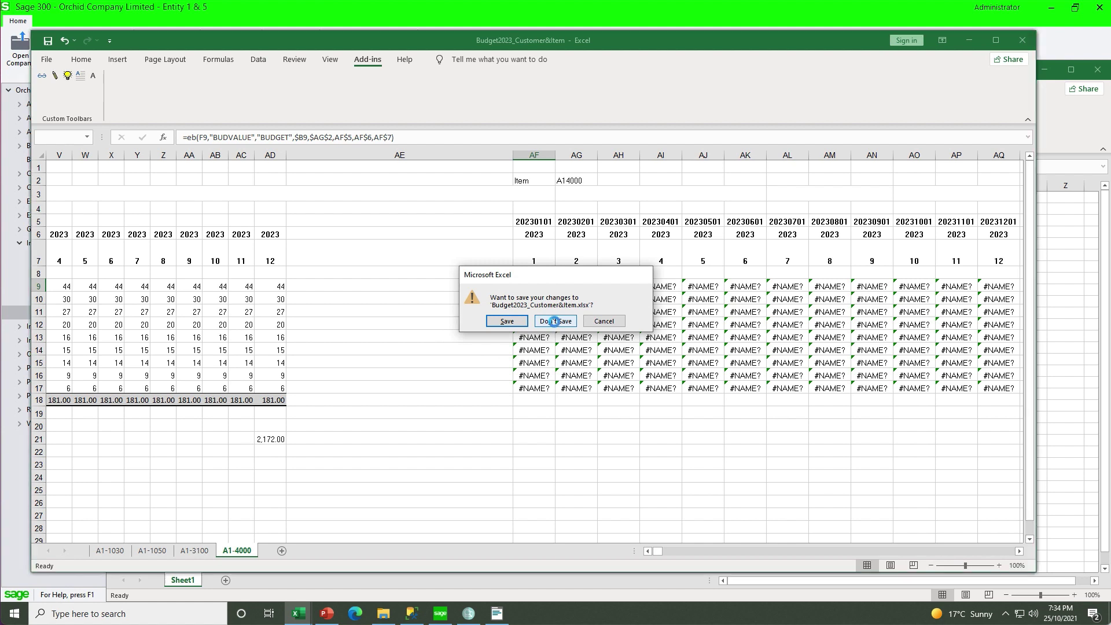
pyautogui.click(555, 321)
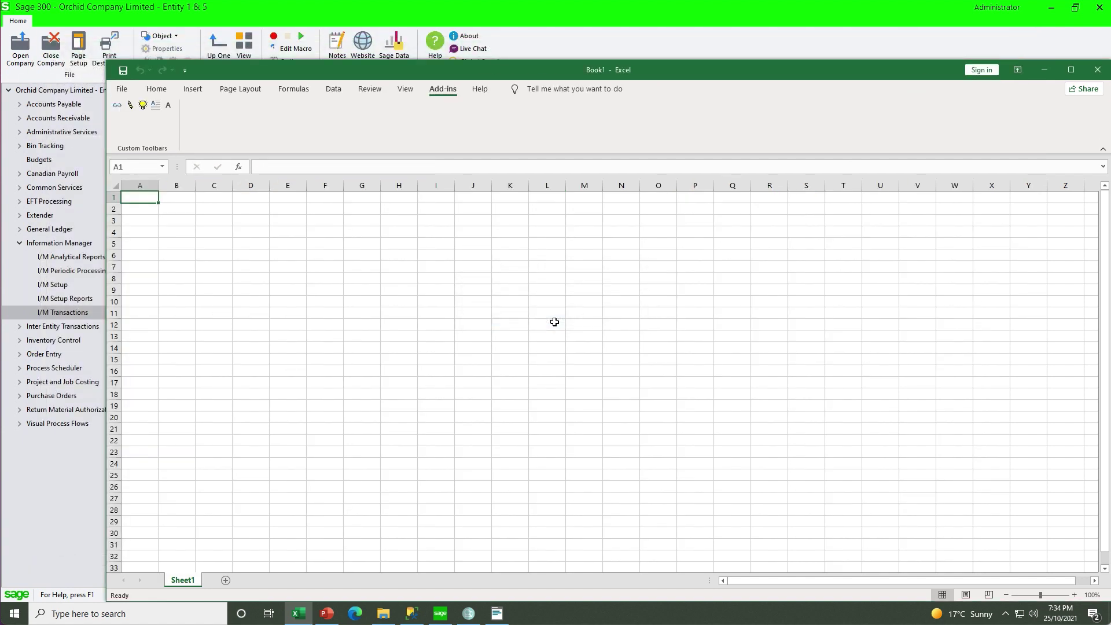
pyautogui.click(1097, 70)
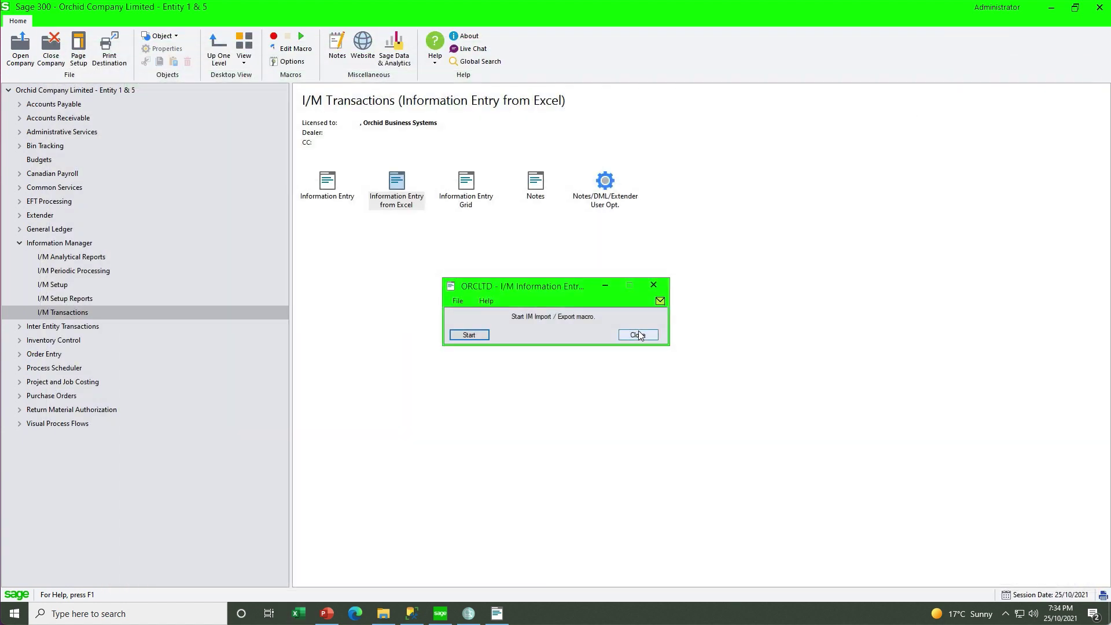
# Step: Close the import/export macro dialog and open the Information Entry Grid for the BUDGET information set
pyautogui.click(640, 334)
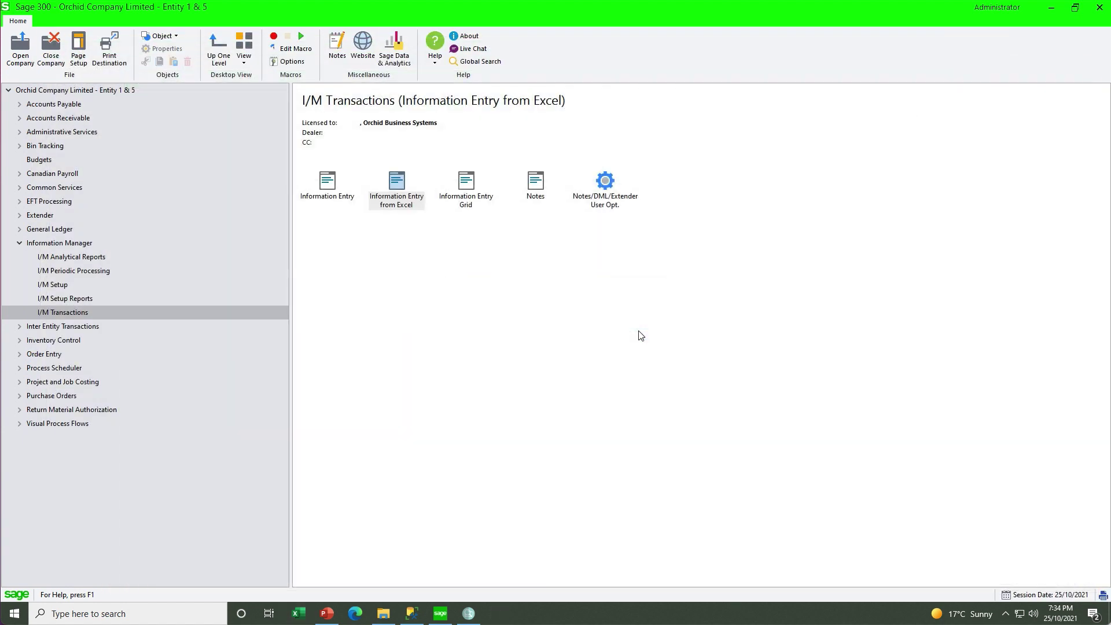
pyautogui.doubleClick(466, 182)
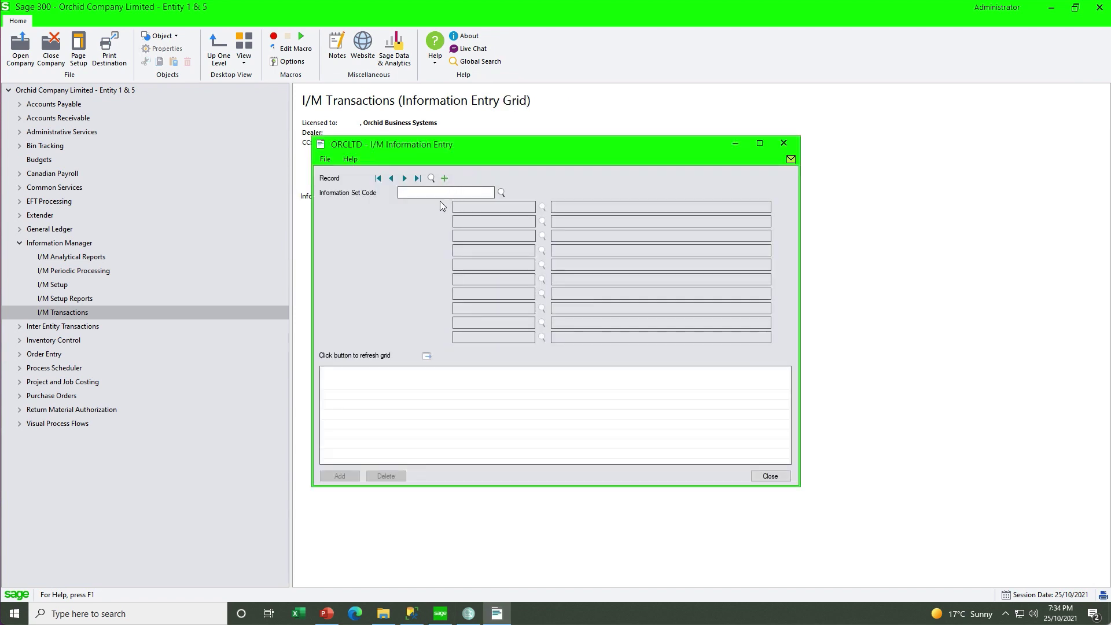
pyautogui.write('BUDGET')
pyautogui.press('Tab')
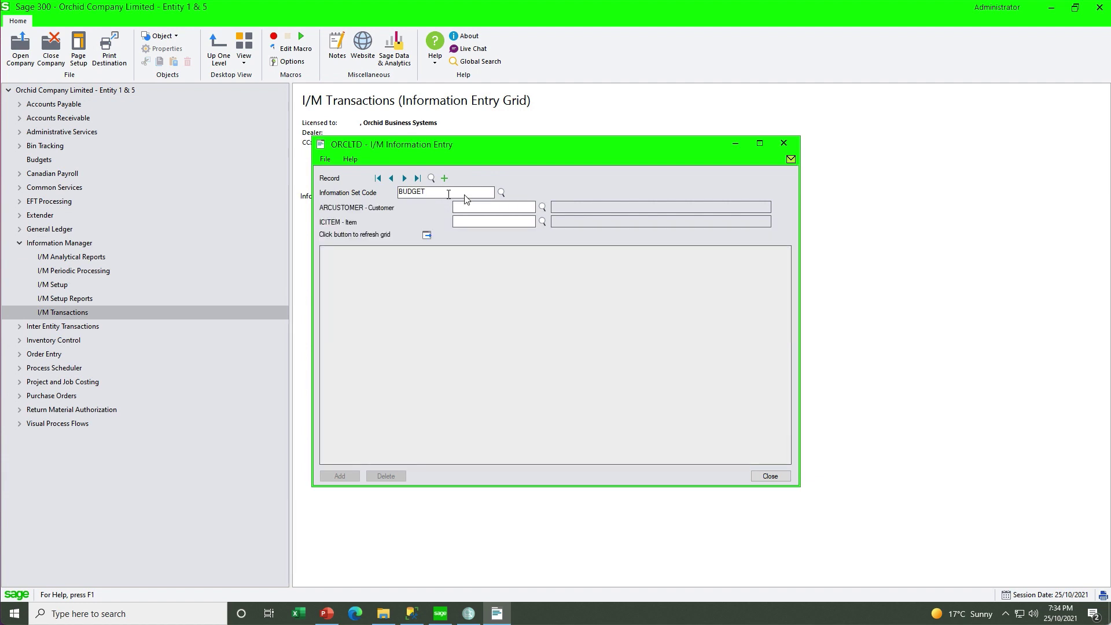
# Step: Load the budget records for customer Bargain Mart - San Diego and item A11030, and review their budget cost, quantity and value columns
pyautogui.click(543, 207)
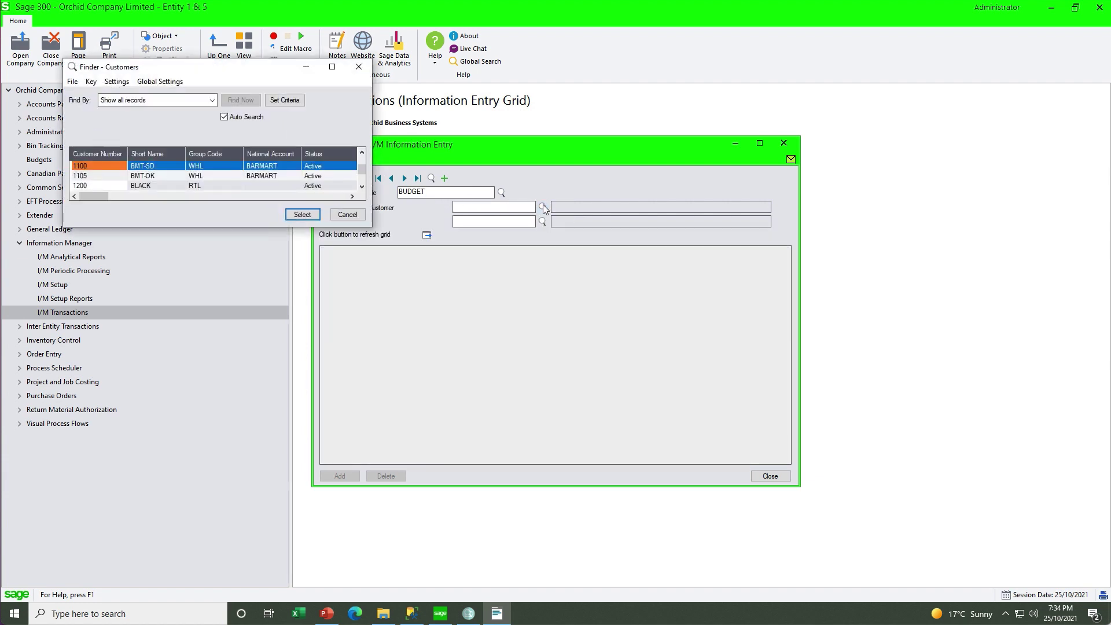
pyautogui.click(302, 214)
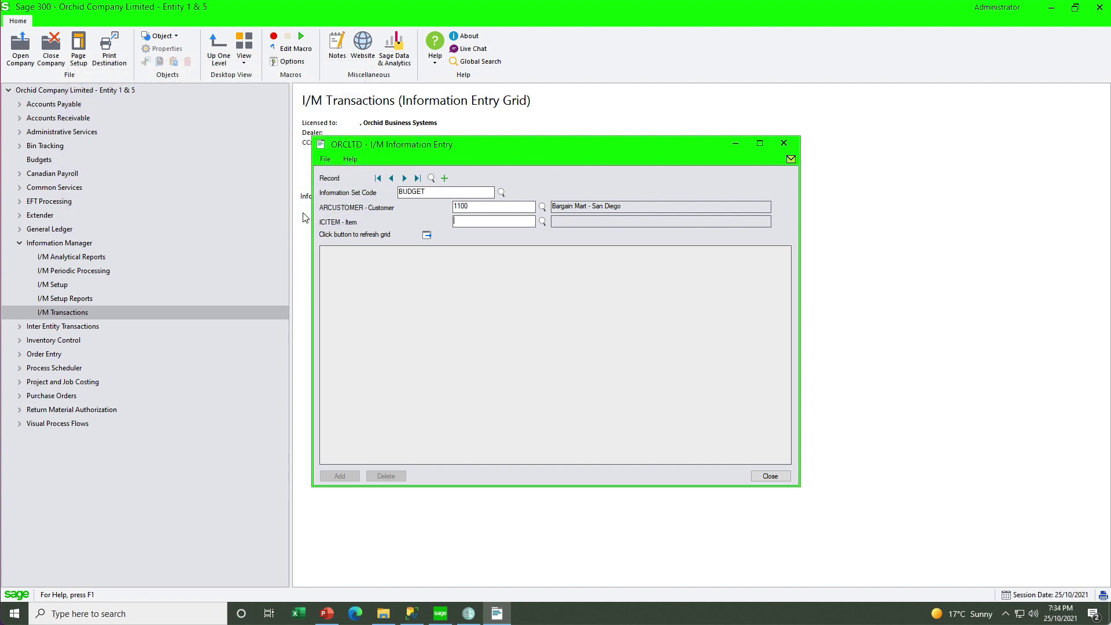
pyautogui.click(543, 221)
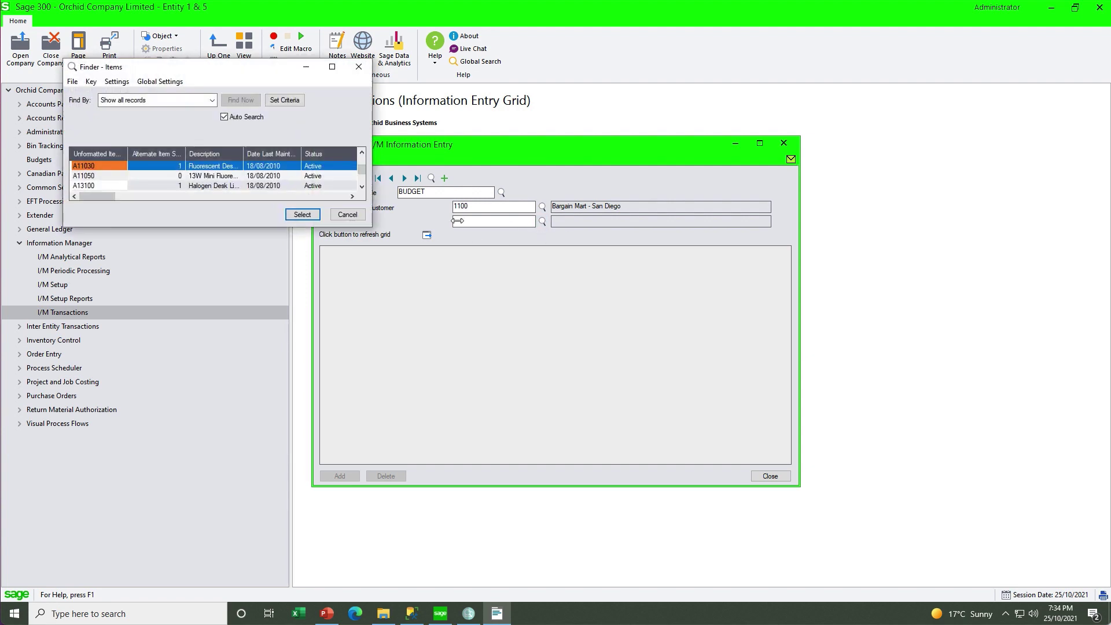
pyautogui.click(297, 218)
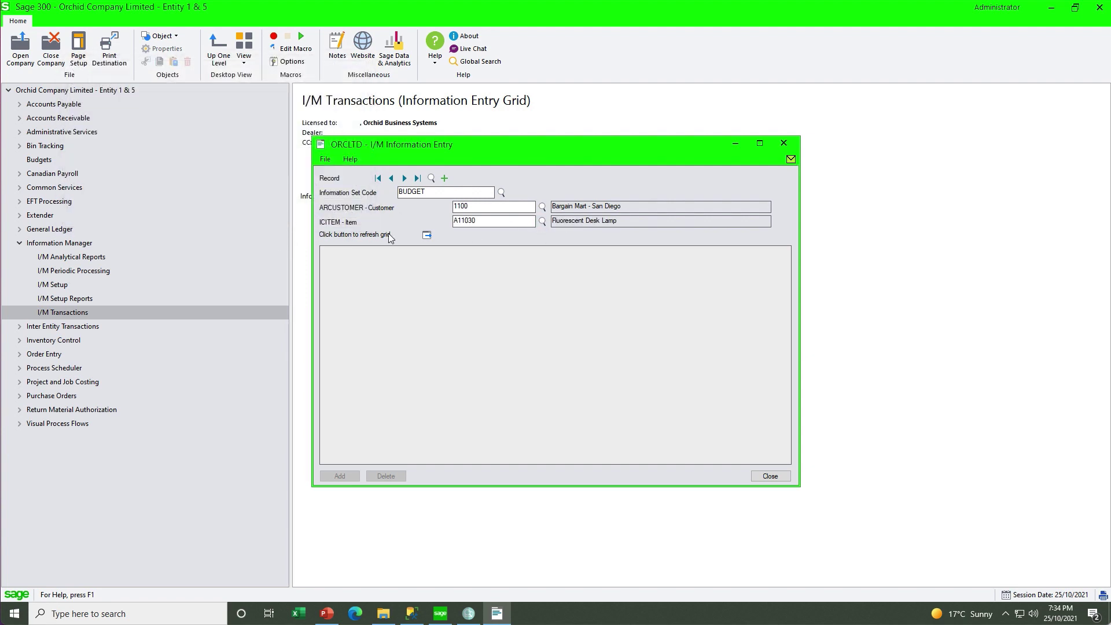
pyautogui.click(427, 236)
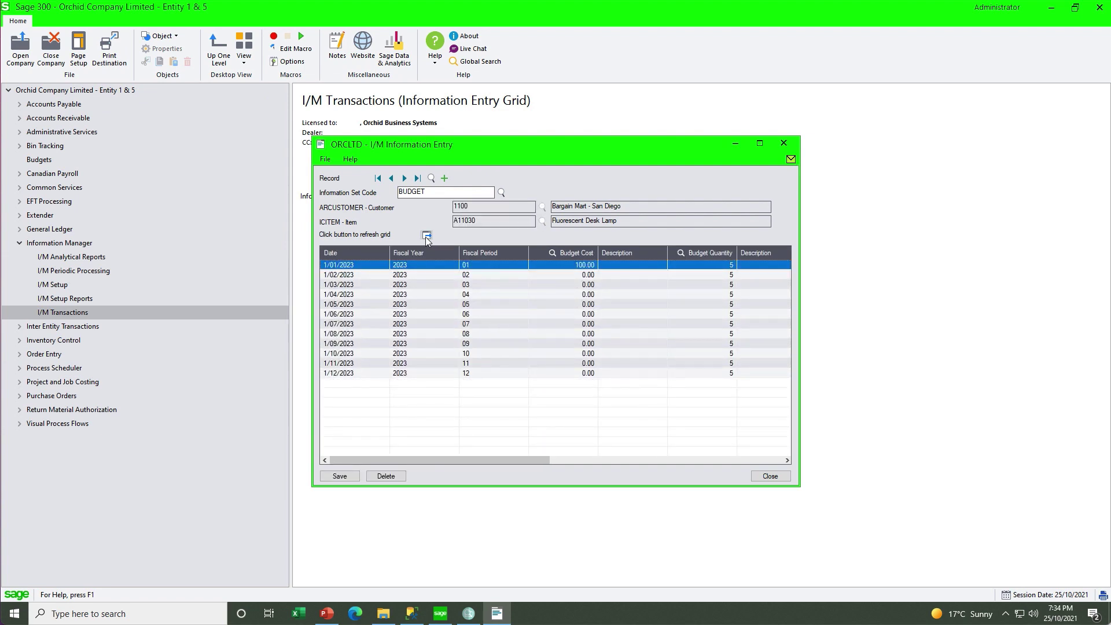
pyautogui.click(569, 267)
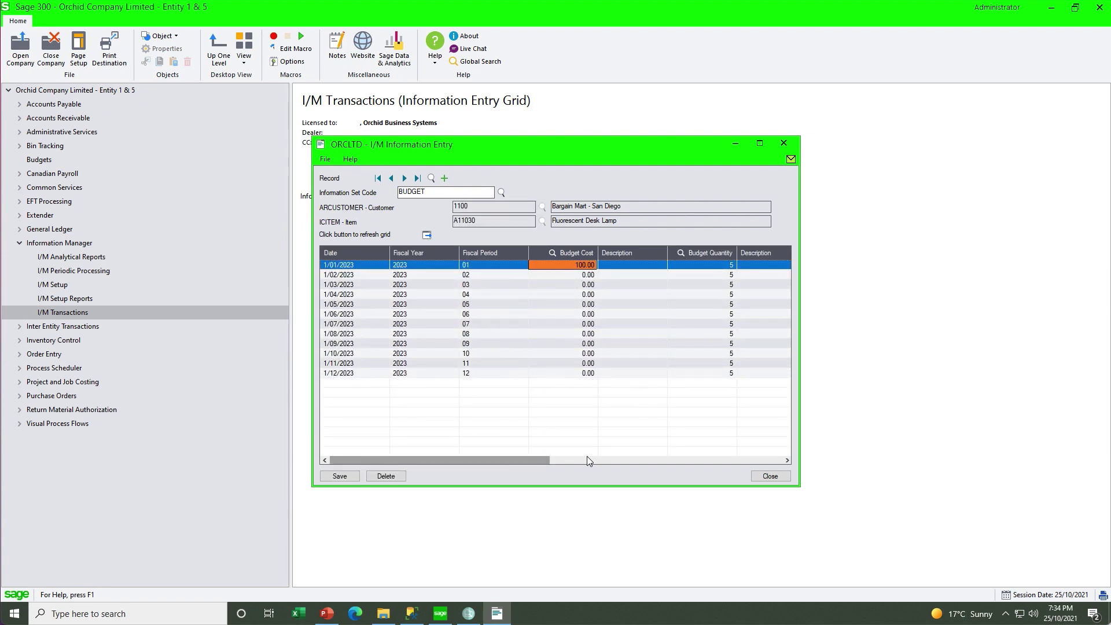
pyautogui.click(602, 462)
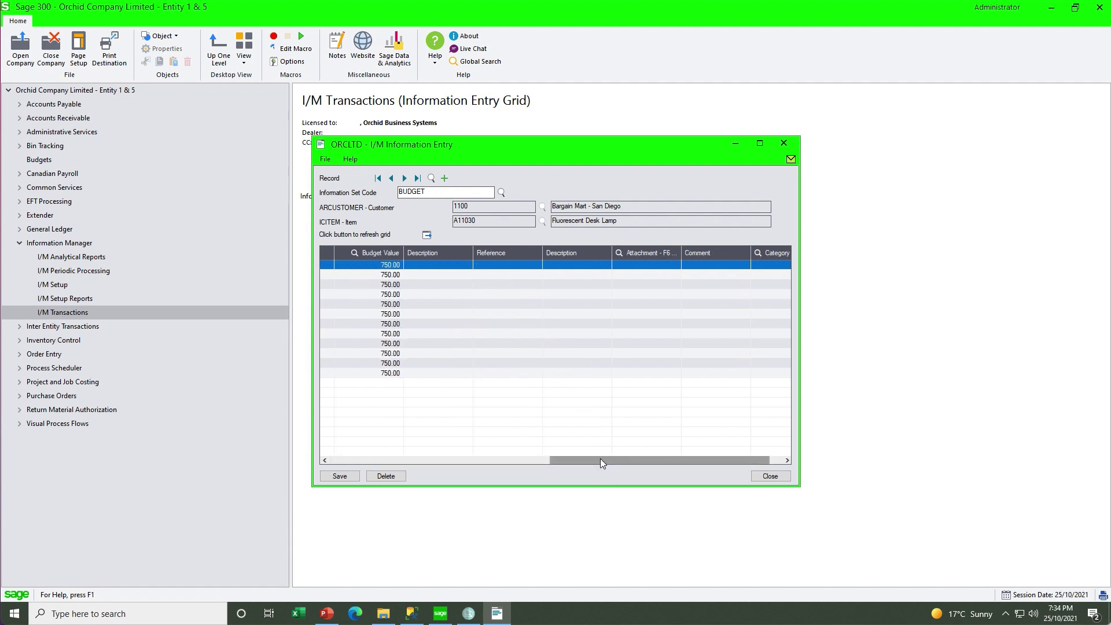
pyautogui.click(508, 461)
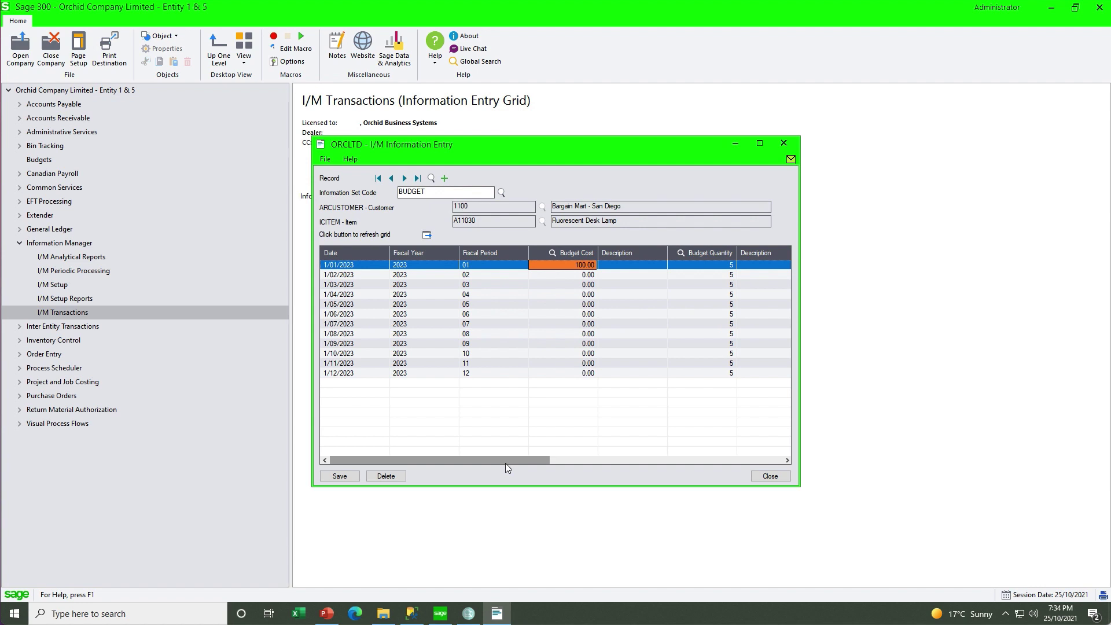
pyautogui.click(722, 266)
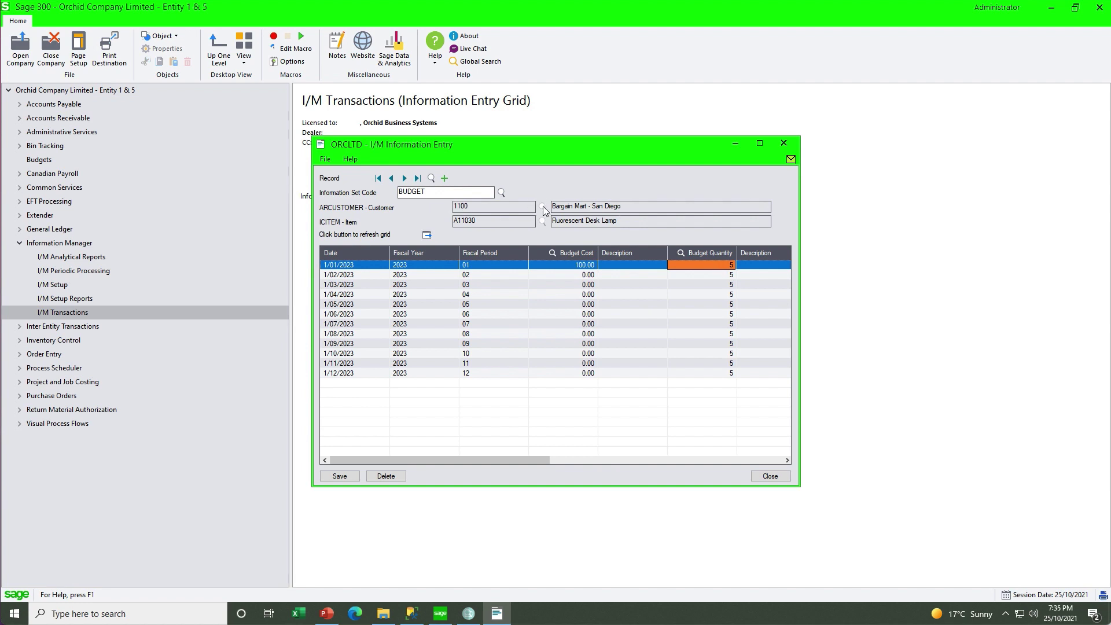
# Step: Find another customer's budget record by filtering Field 1 on the customer number, review its A11030 budget values, and close the grid
pyautogui.click(432, 178)
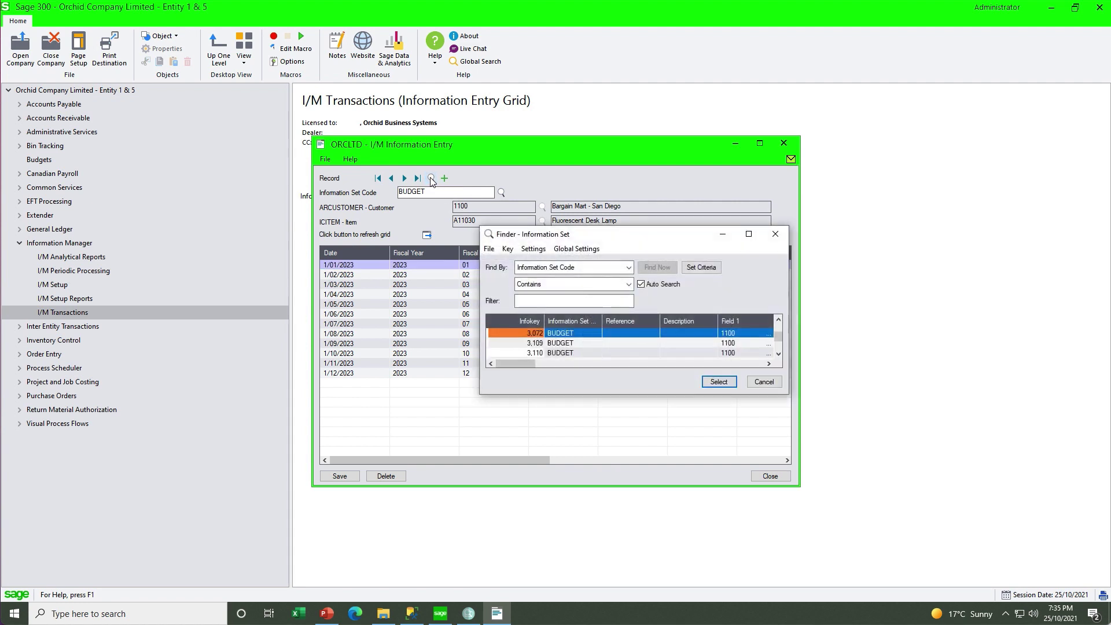
pyautogui.click(579, 268)
pyautogui.click(544, 316)
pyautogui.click(556, 299)
pyautogui.write('1200')
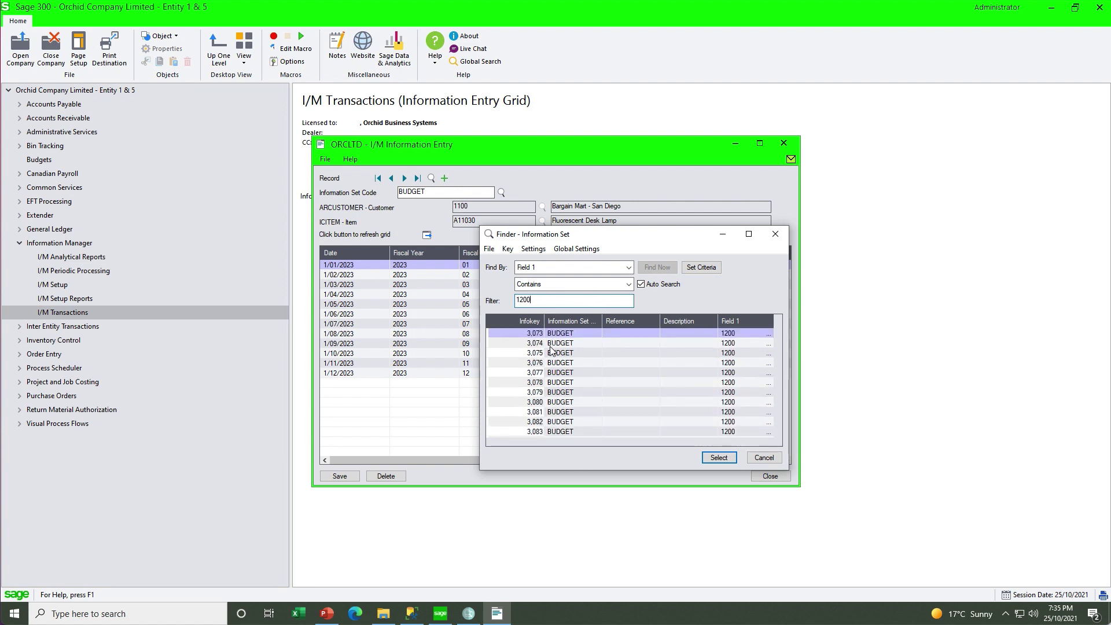
pyautogui.doubleClick(556, 337)
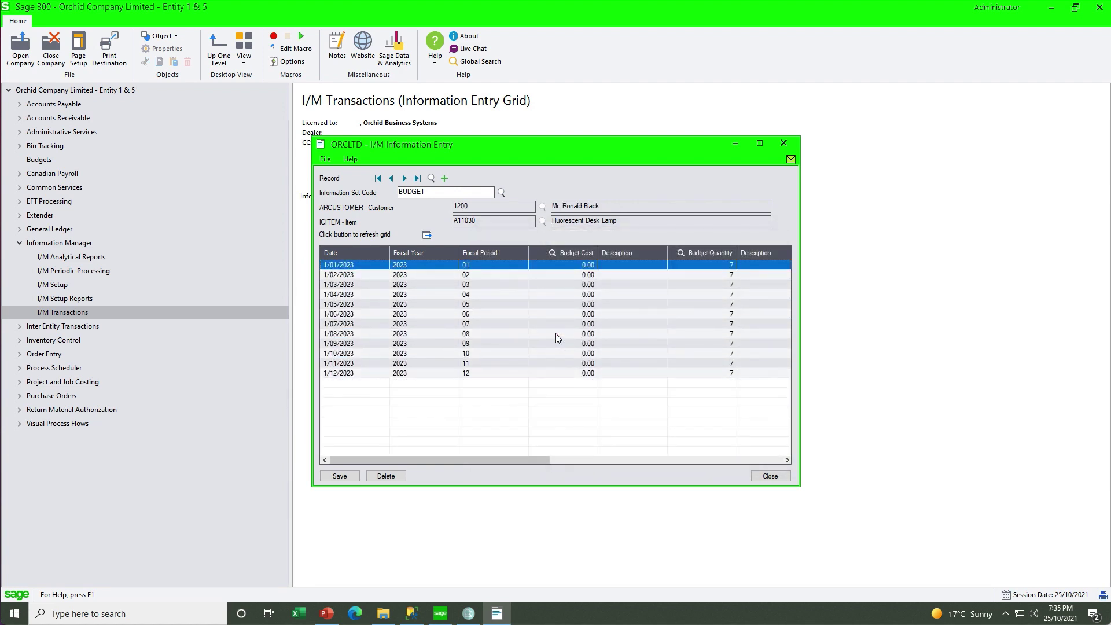
pyautogui.moveTo(529, 460); pyautogui.dragTo(586, 462)
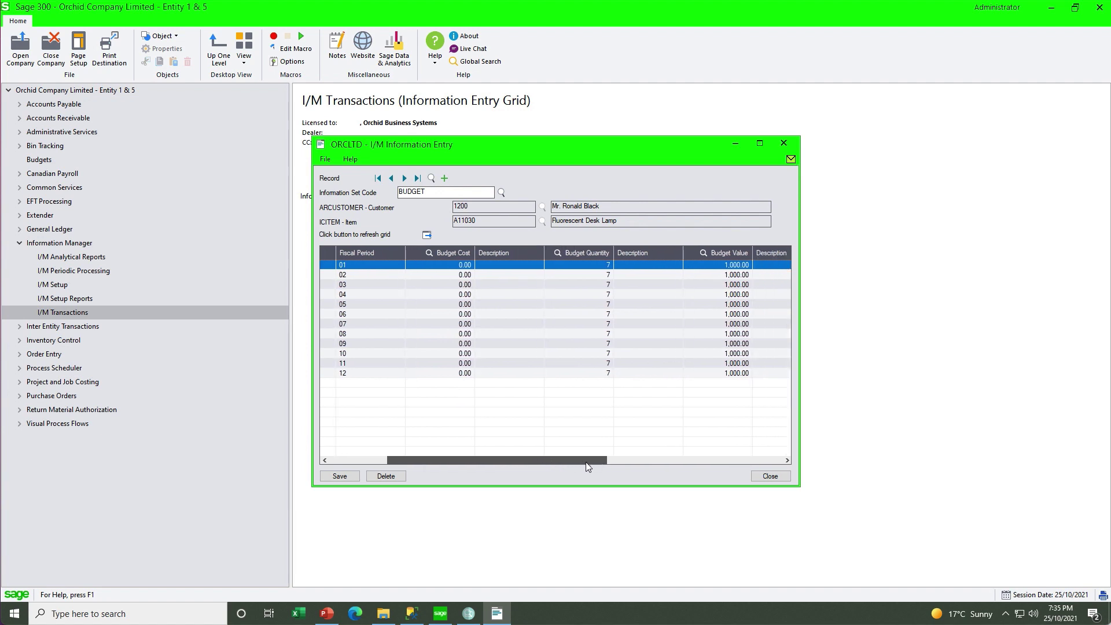
pyautogui.click(771, 476)
pyautogui.click(544, 351)
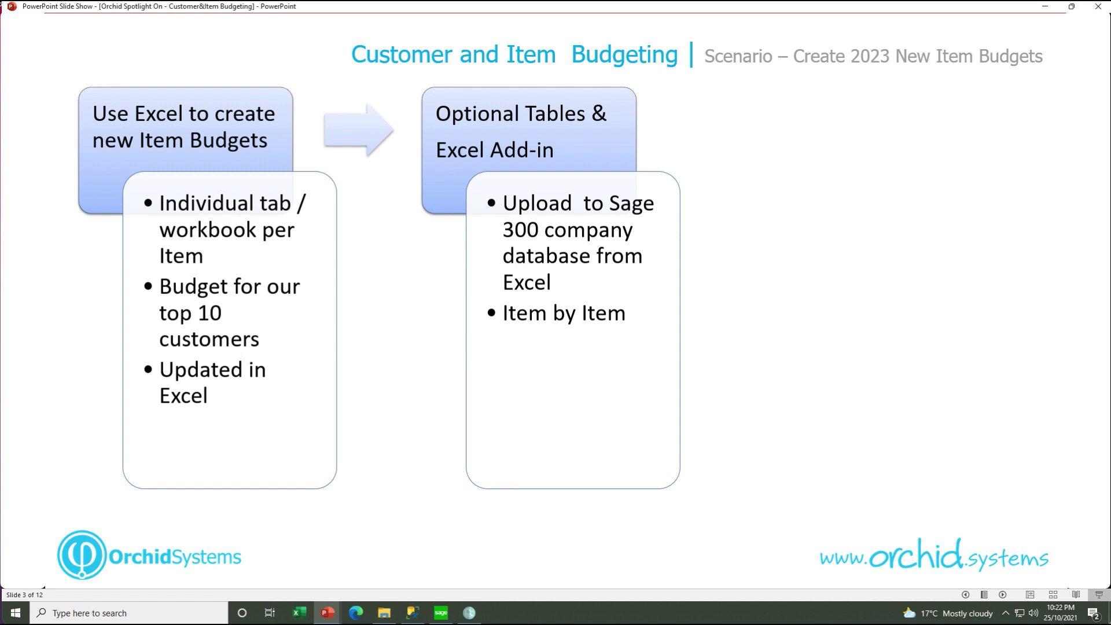
pyautogui.press('Right')
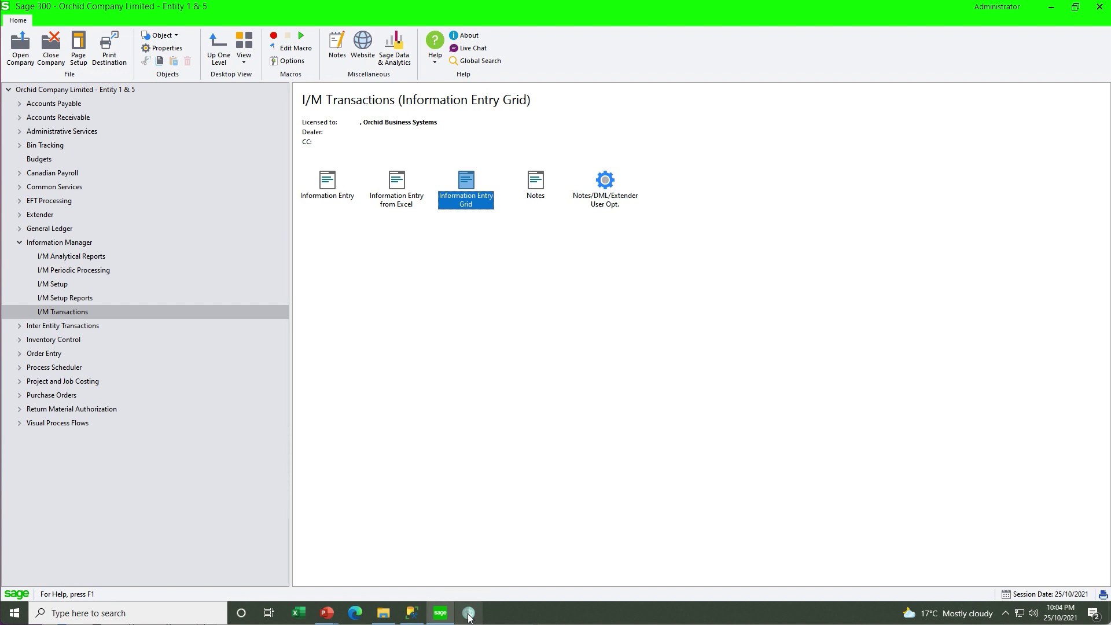
# Step: Launch InfoExplorer from the Sage 300 Budgets folder and open the Writeback Customer and Item Budget cube
pyautogui.click(38, 160)
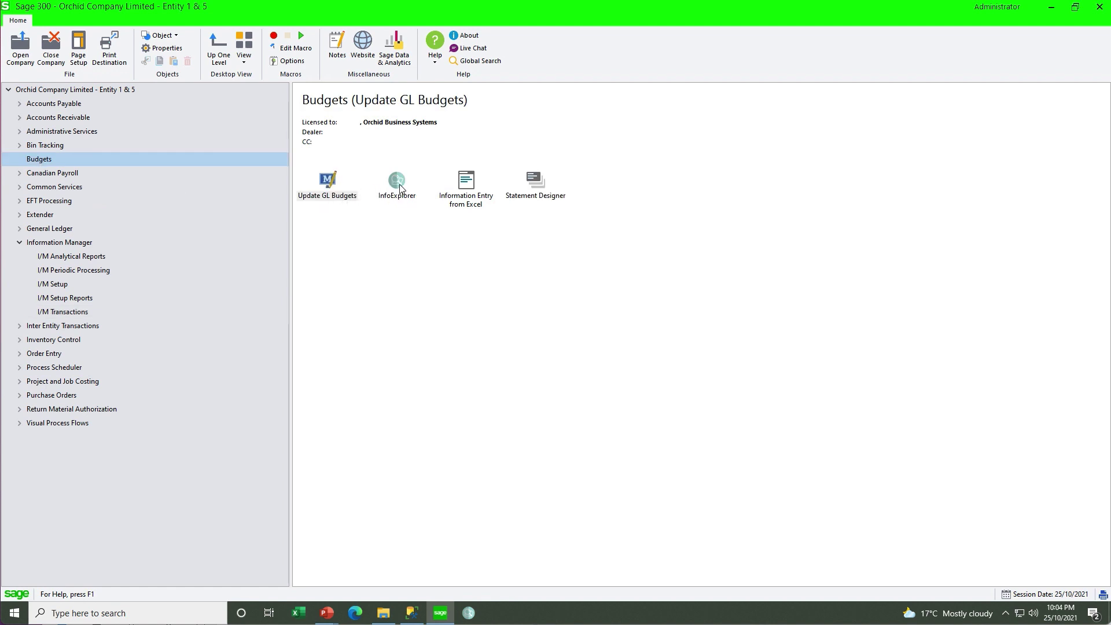
pyautogui.doubleClick(396, 183)
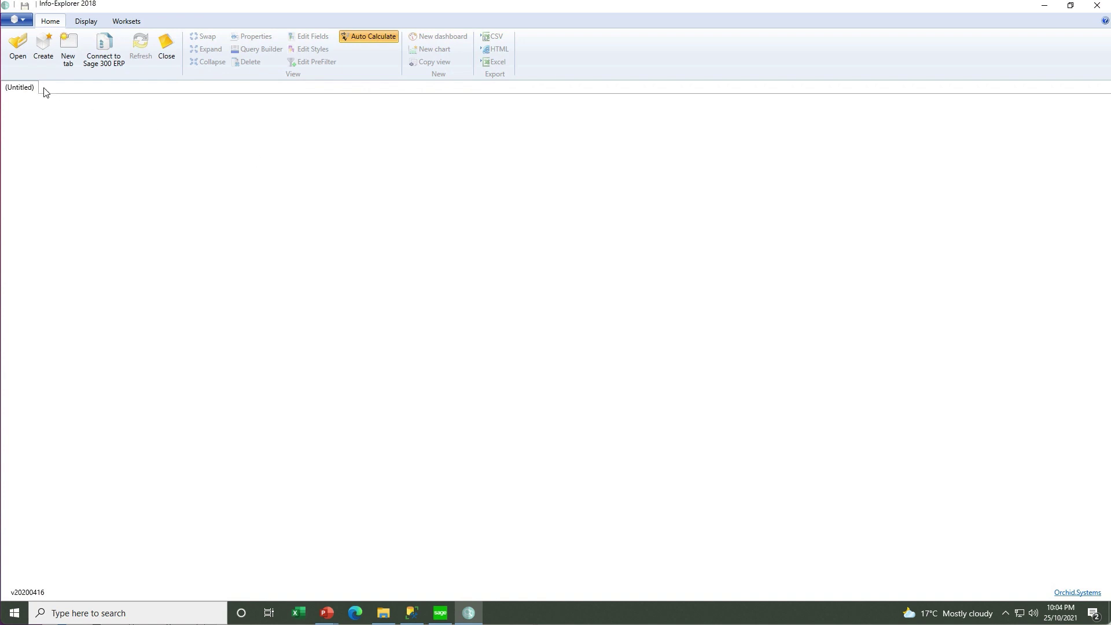
pyautogui.click(26, 21)
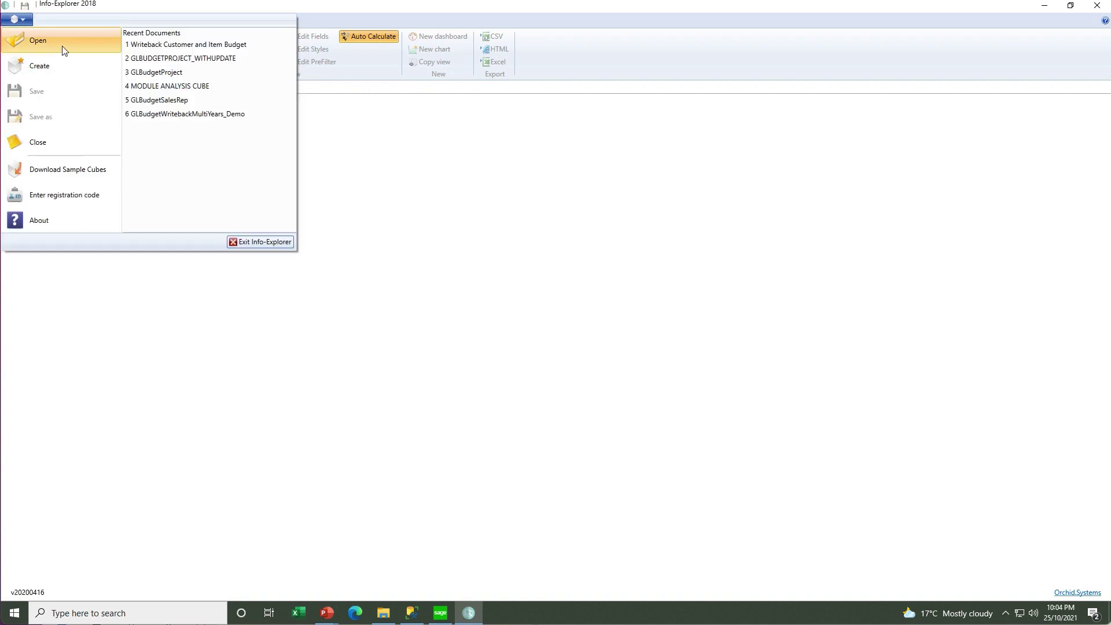
pyautogui.click(152, 45)
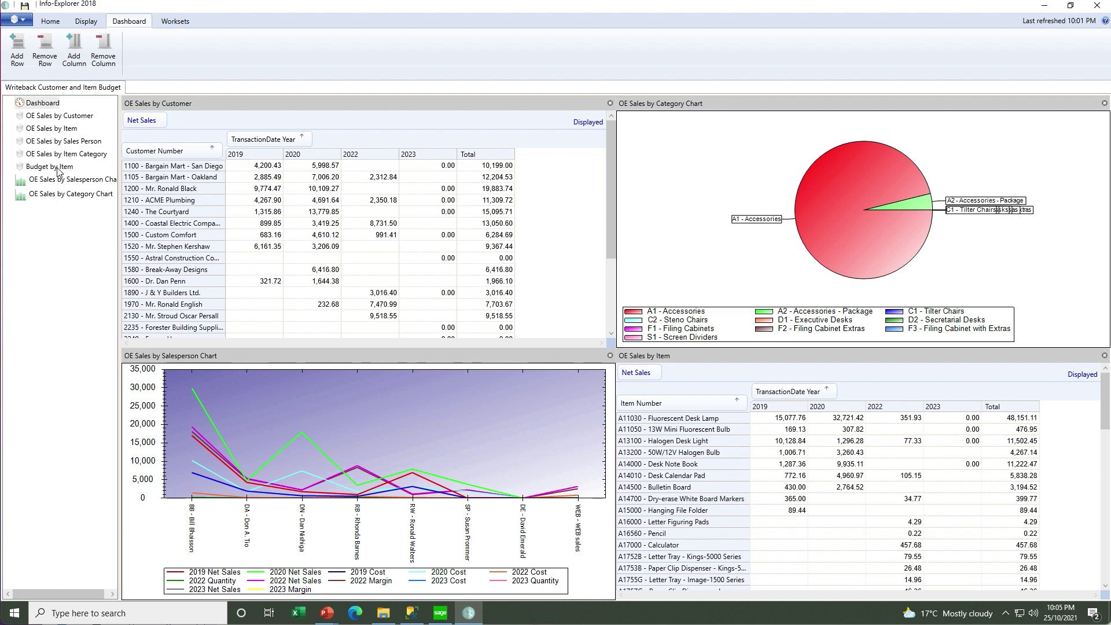
# Step: In the OE Sales by Item view, add TransactionDate Year across the columns and display Budget Sales alongside the existing measures
pyautogui.click(64, 131)
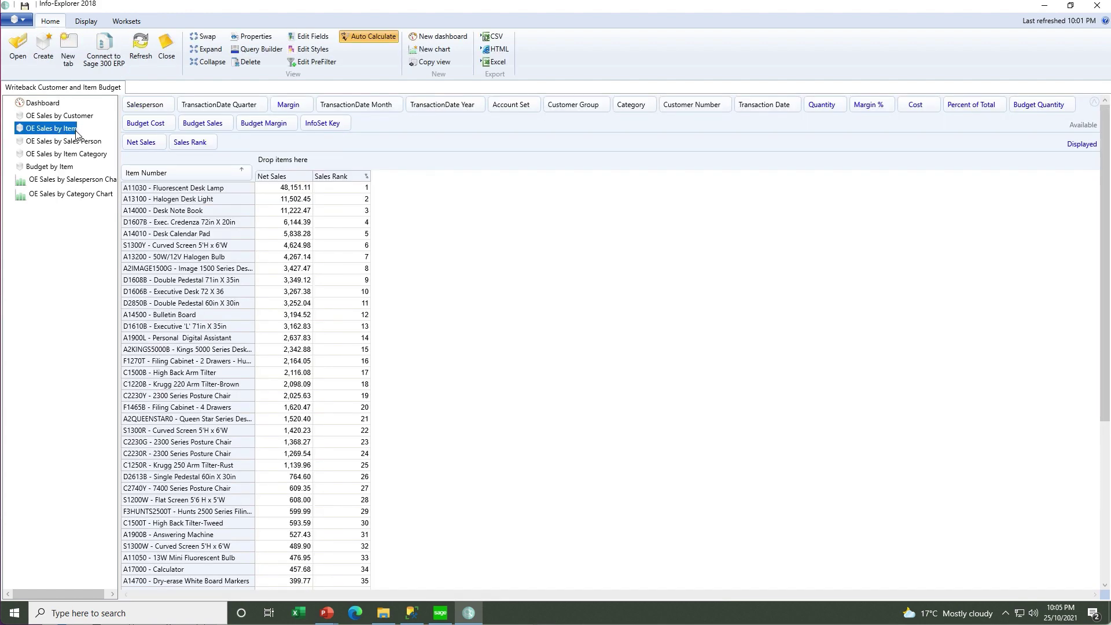
pyautogui.moveTo(479, 105); pyautogui.dragTo(299, 161)
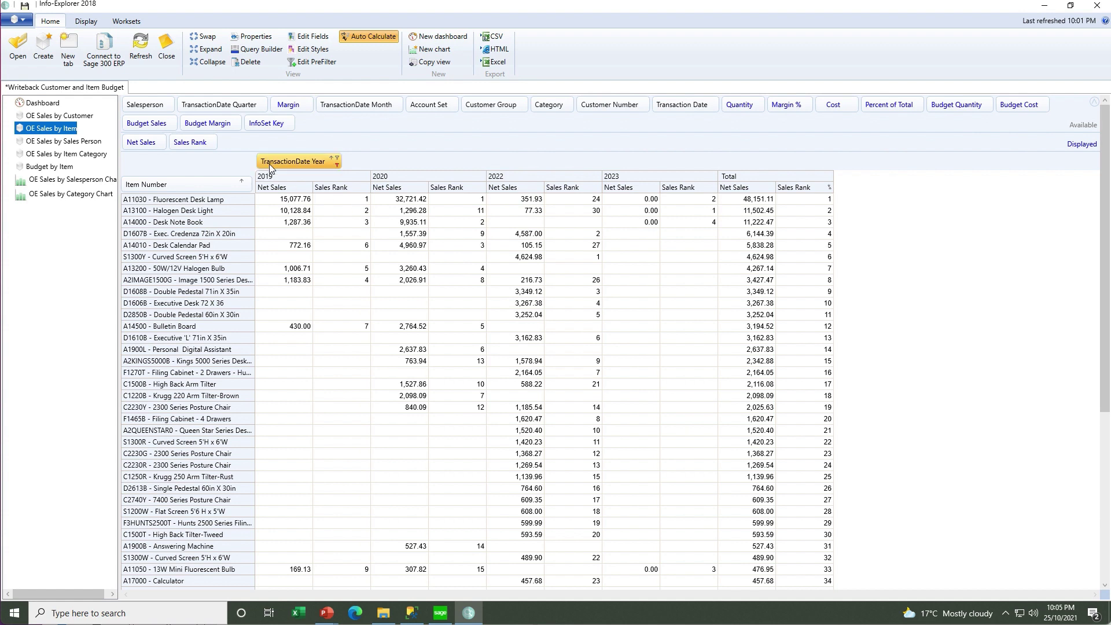
pyautogui.moveTo(147, 123); pyautogui.dragTo(244, 144)
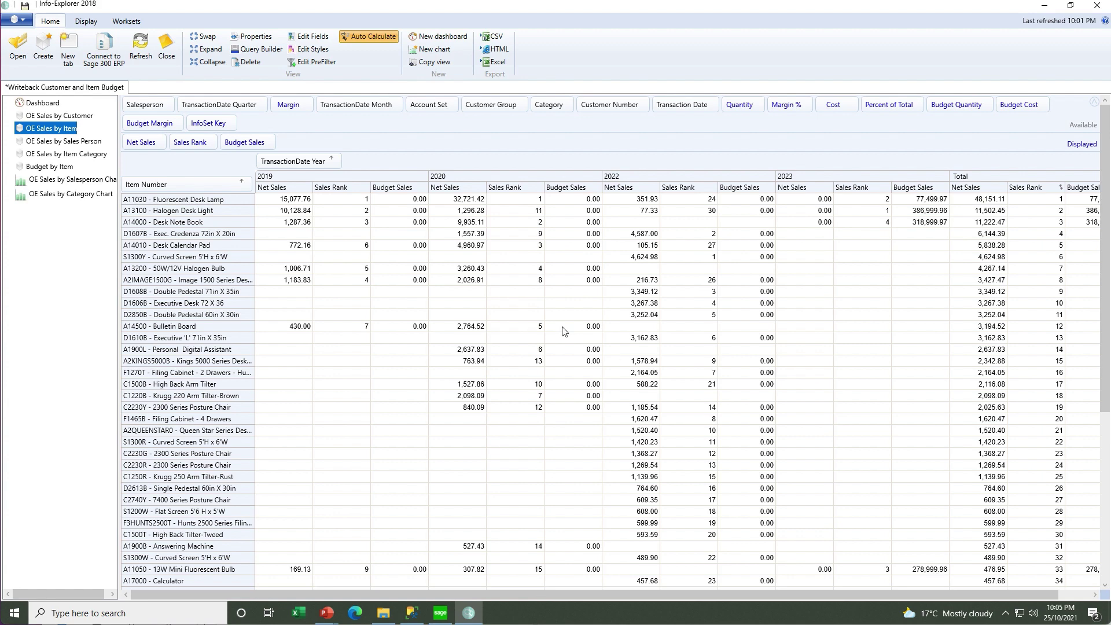
# Step: Create a new workset for the Budget by Item view and rename it Revision 1
pyautogui.click(56, 169)
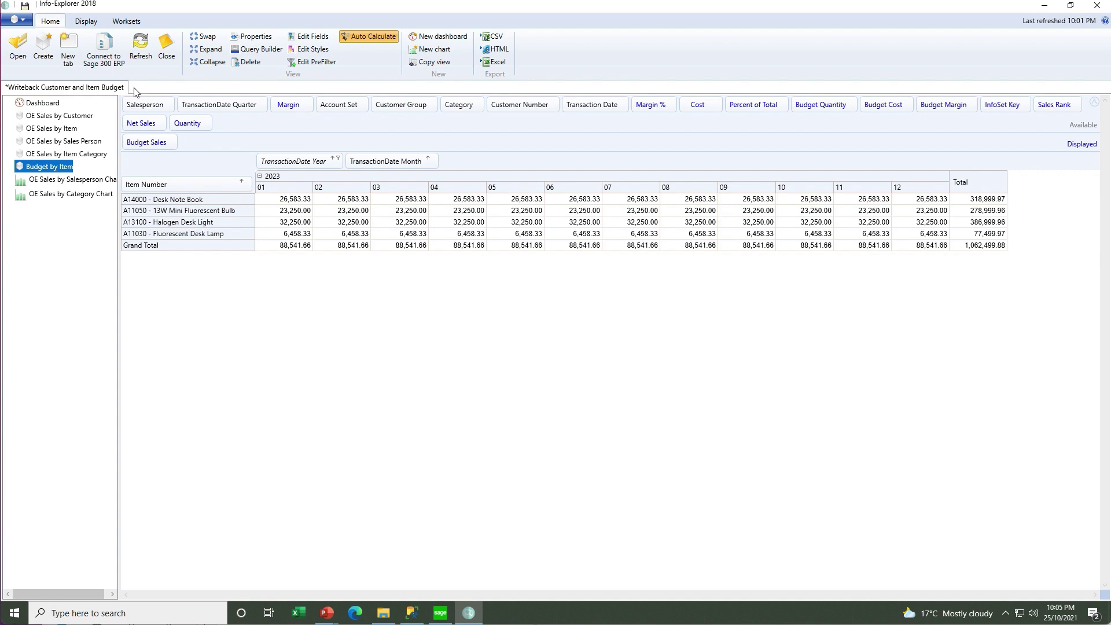
pyautogui.click(129, 22)
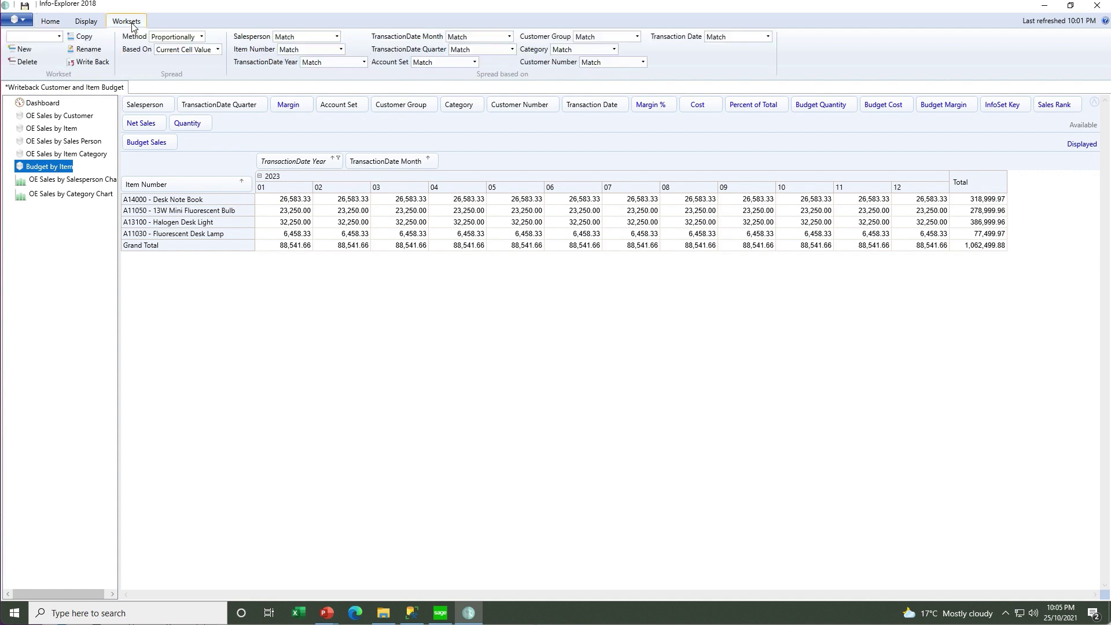
pyautogui.click(28, 50)
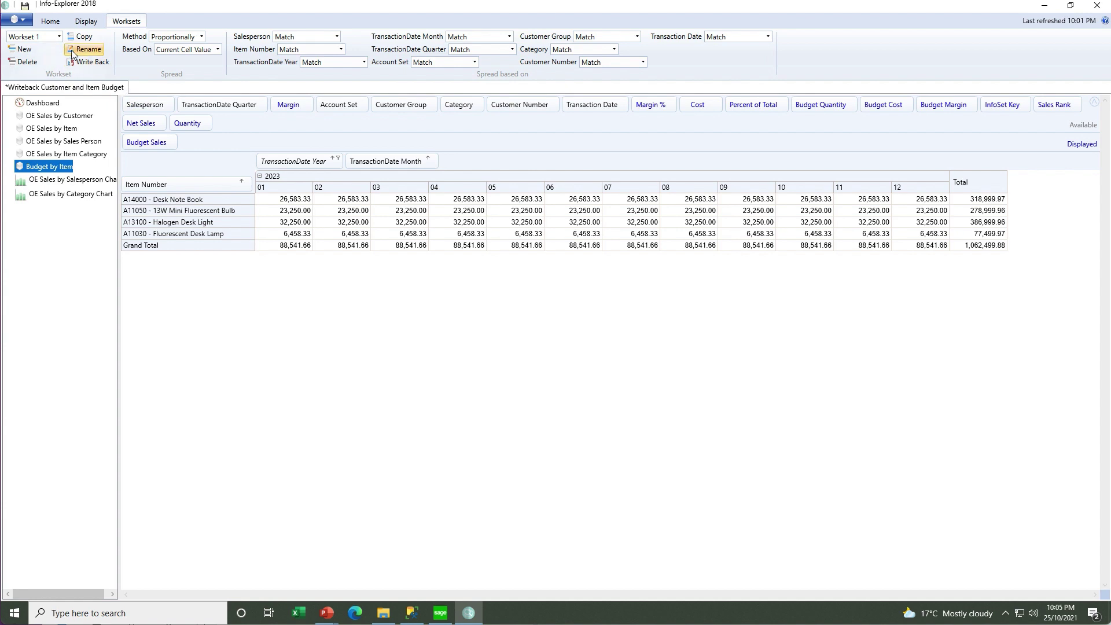
pyautogui.click(73, 52)
pyautogui.write('Revision 1')
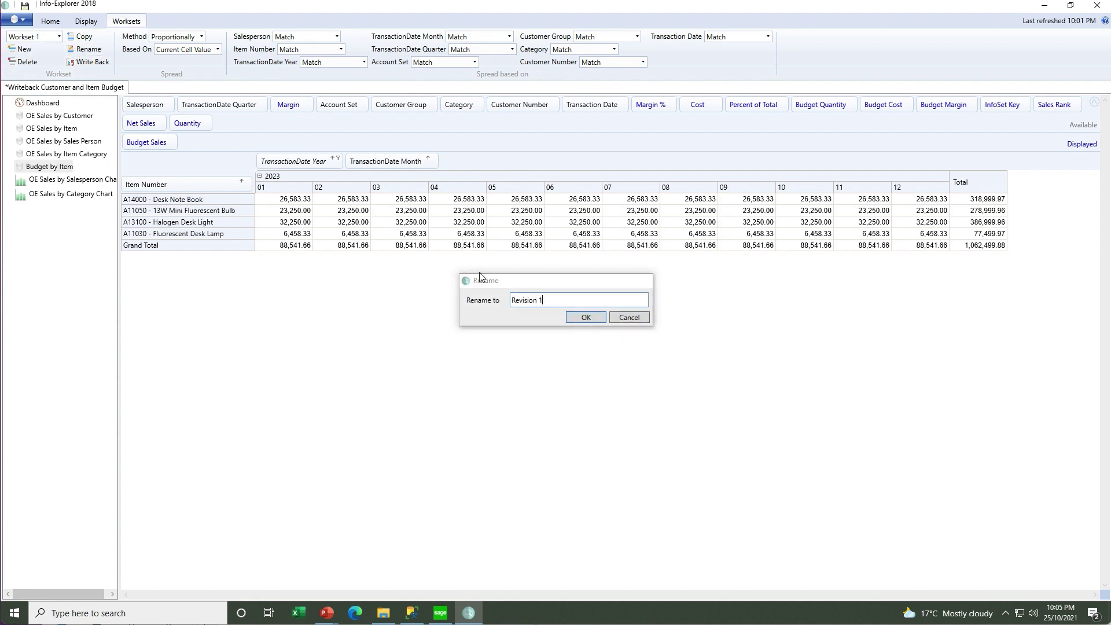
pyautogui.press('Return')
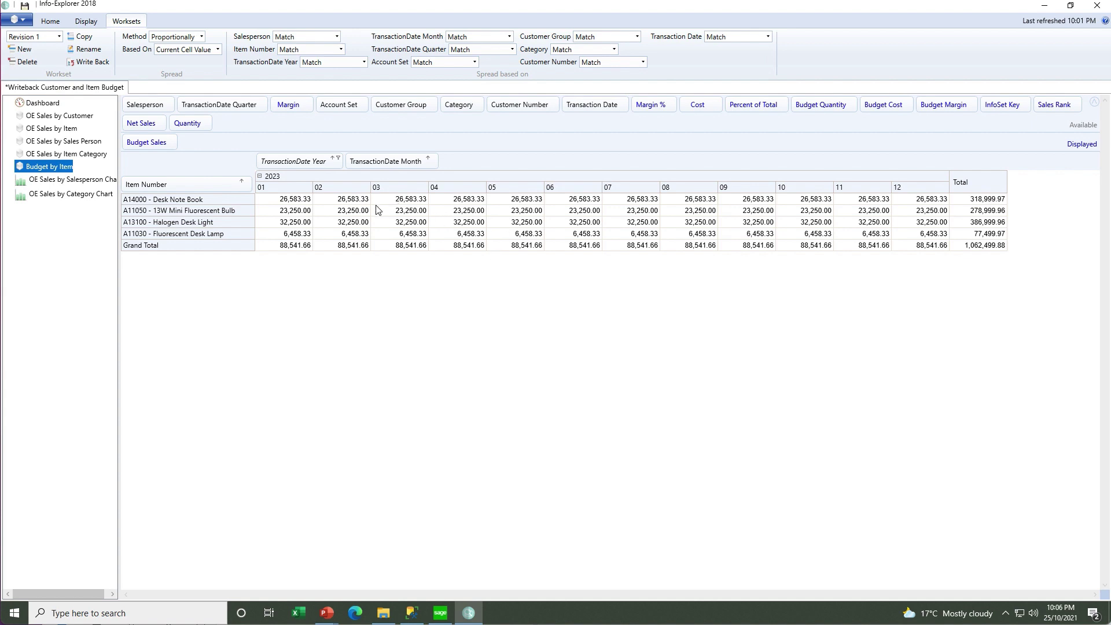
# Step: Set the month 02 2023 budget sales of item A14000 - Desk Note Book to 30,000
pyautogui.doubleClick(346, 201)
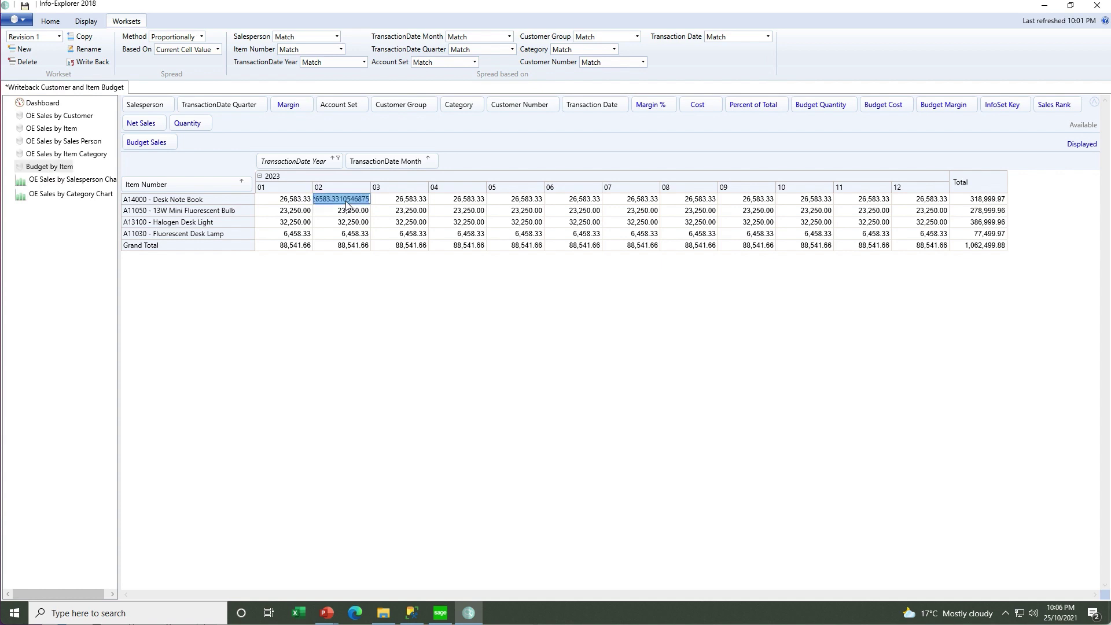
pyautogui.write('30,')
pyautogui.write('0000')
pyautogui.press('Return')
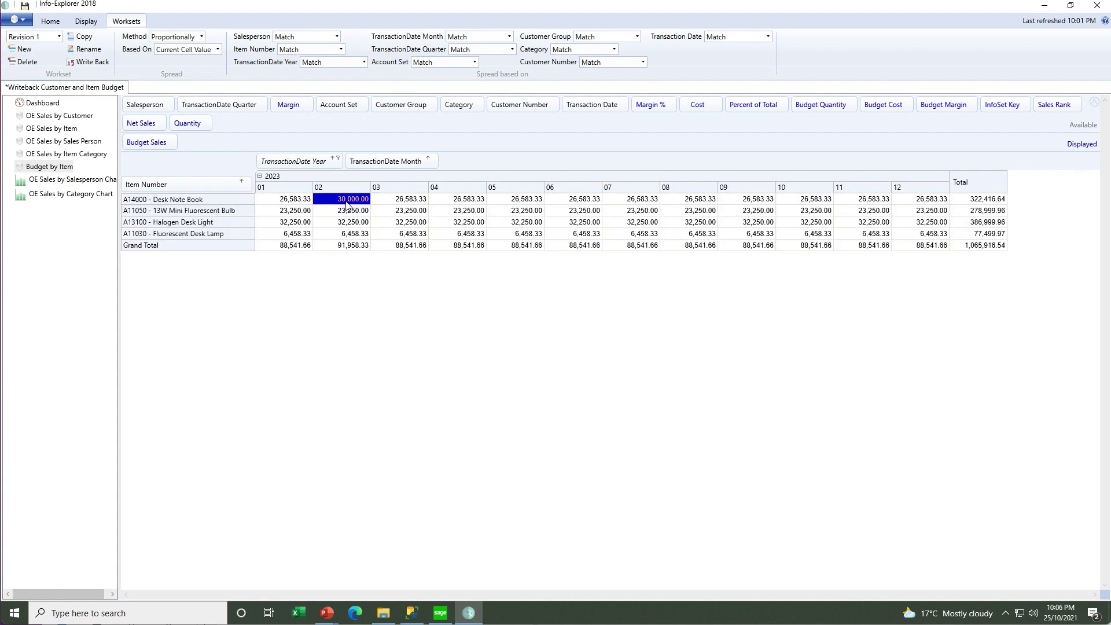
pyautogui.press('Right')
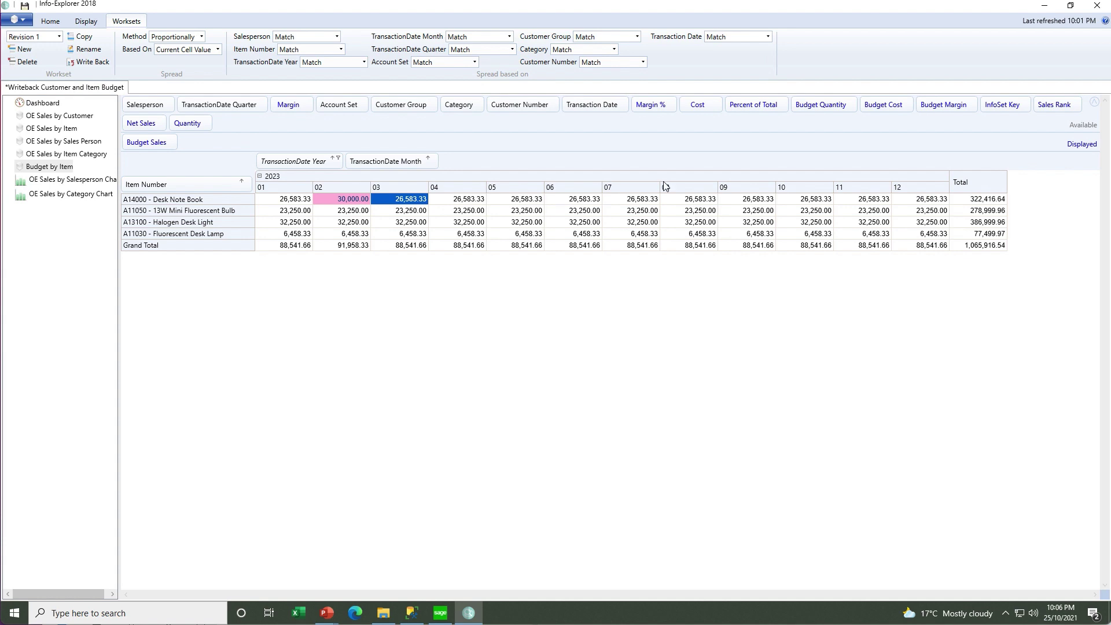
# Step: Set the month 08 2023 budget sales of item A14000 - Desk Note Book to 40,000
pyautogui.click(685, 201)
pyautogui.click(685, 200)
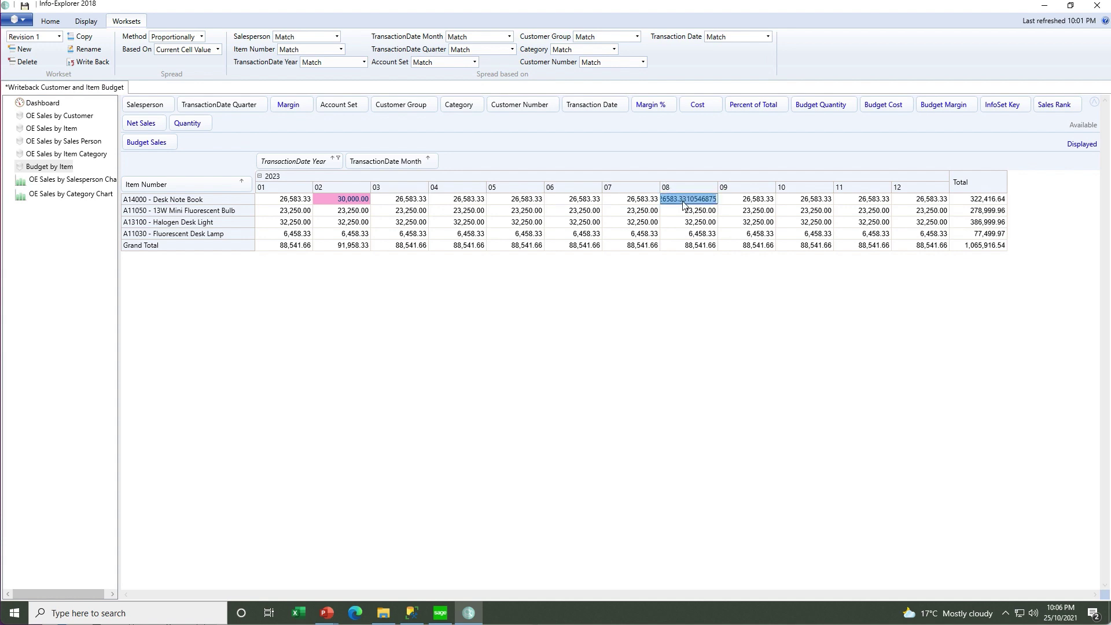
pyautogui.write('40000')
pyautogui.press('Return')
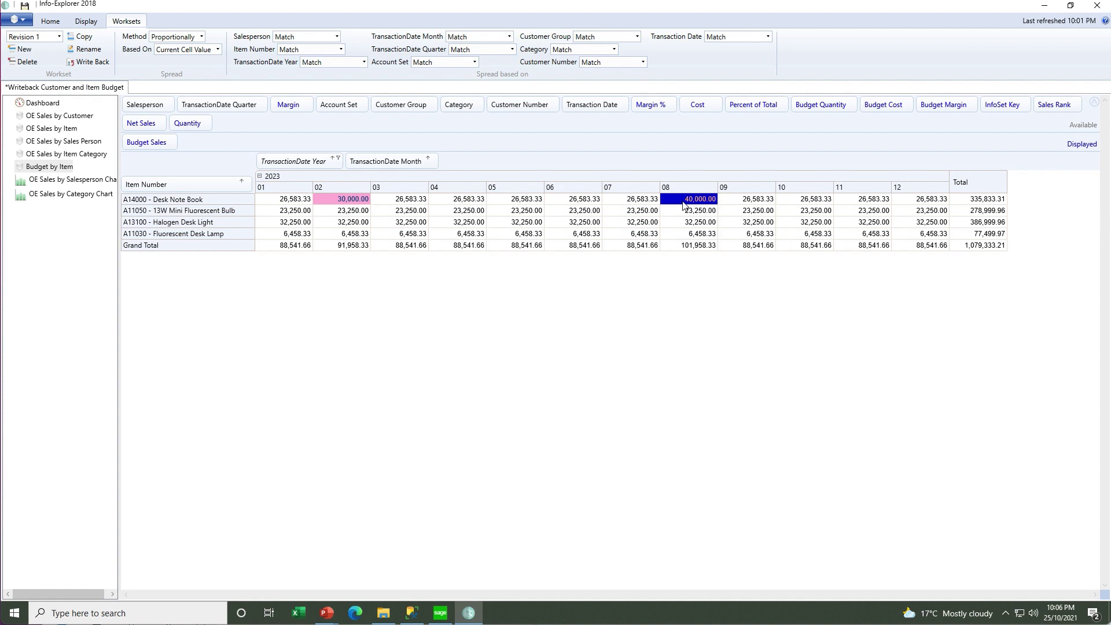
# Step: Set the 2023 total budget sales of item A14000 - Desk Note Book to 400,000, keeping the Proportionally spread method
pyautogui.click(988, 201)
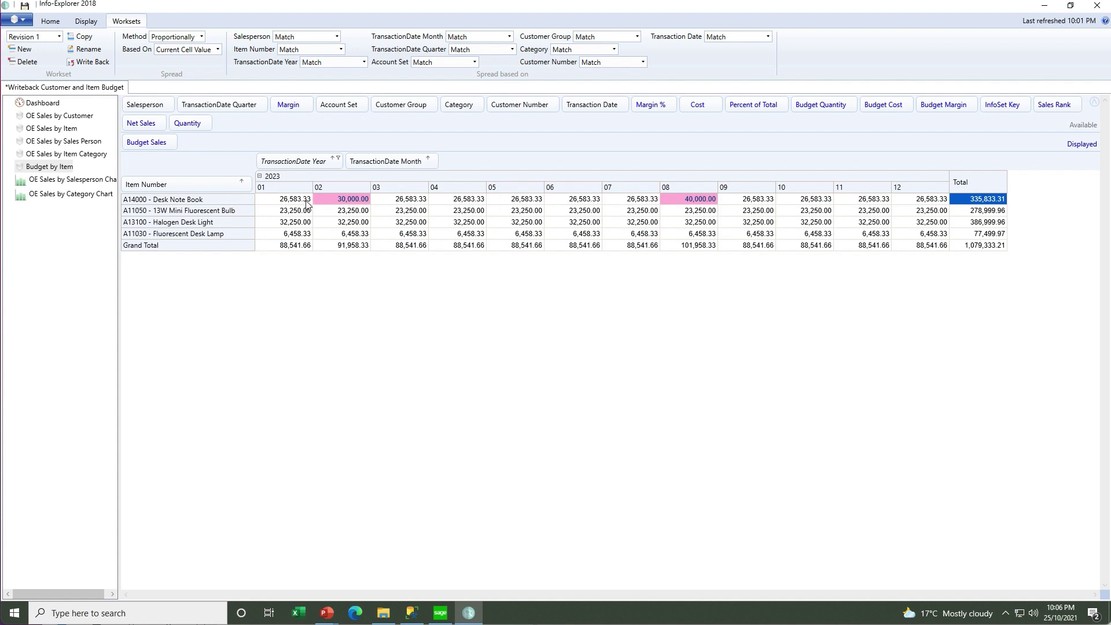
pyautogui.click(202, 37)
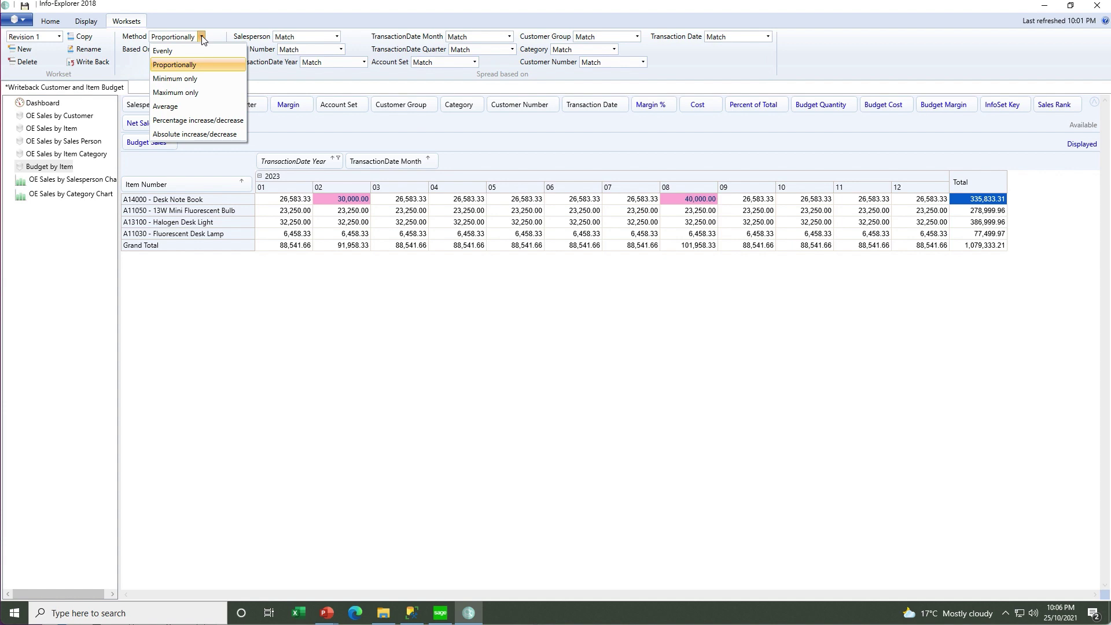
pyautogui.click(203, 38)
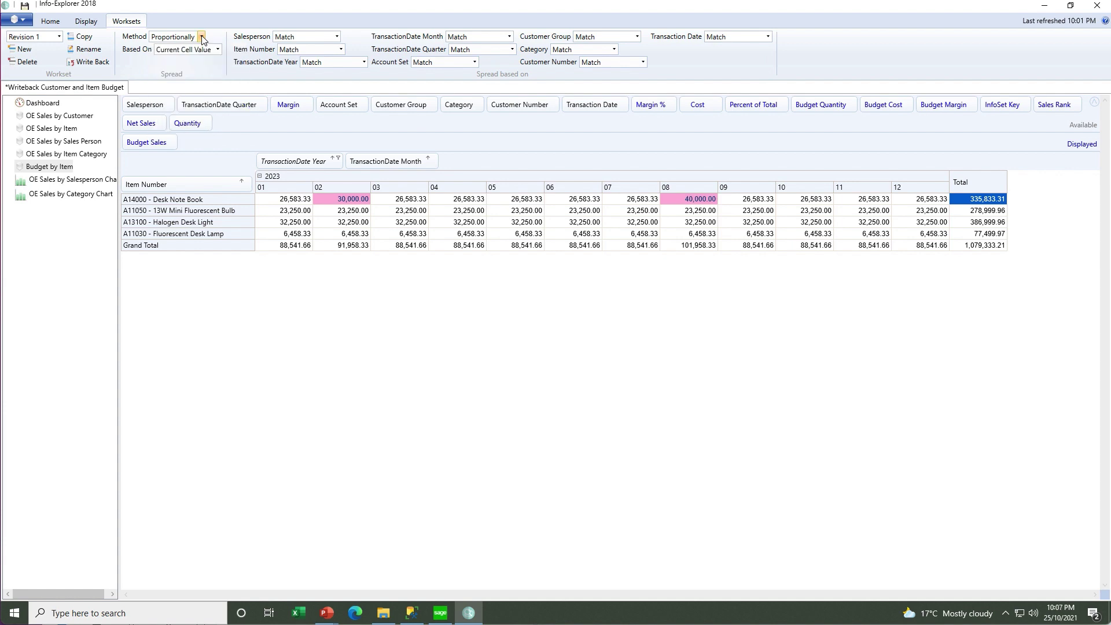
pyautogui.write('500000000000000')
pyautogui.write('4')
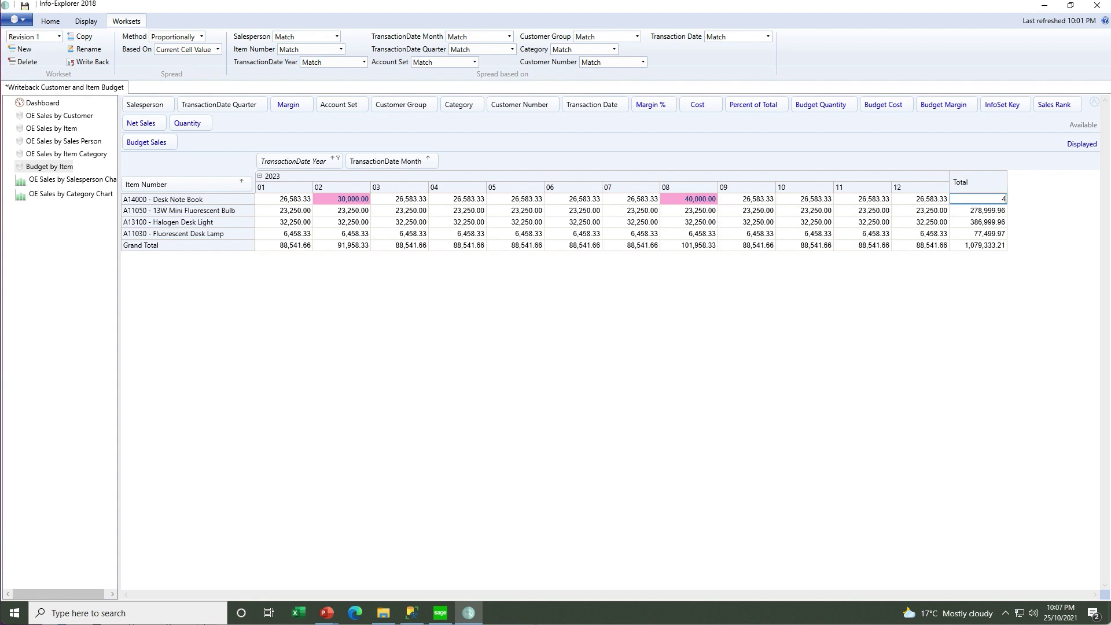
pyautogui.write('00000')
pyautogui.press('Return')
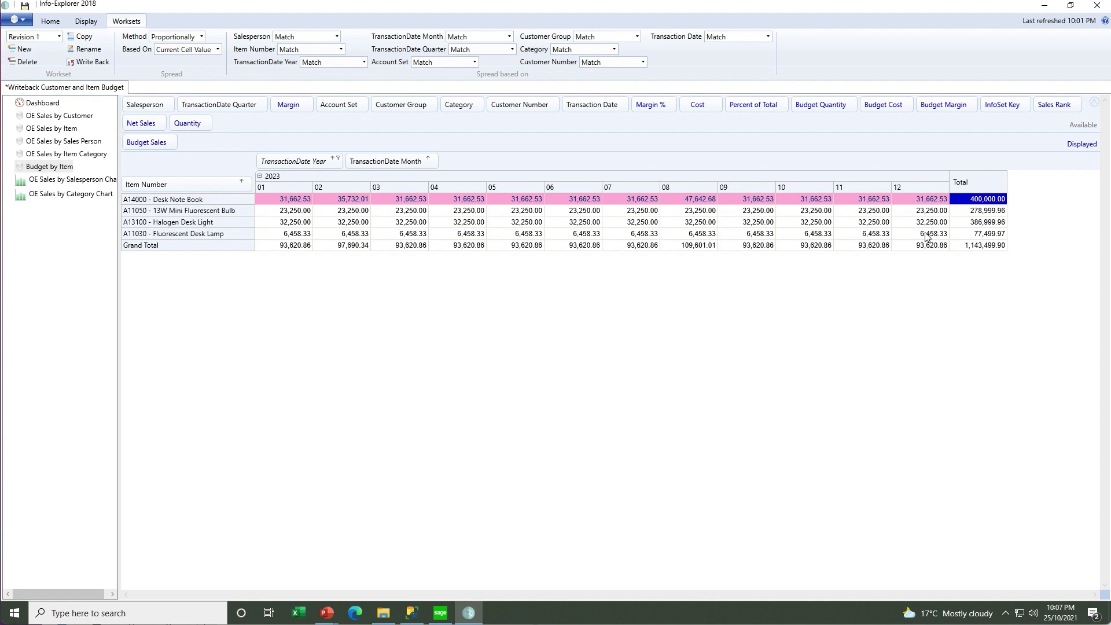
# Step: Raise the grand total of the 2023 budget sales by 10 using the Percentage increase/decrease spread method
pyautogui.click(971, 249)
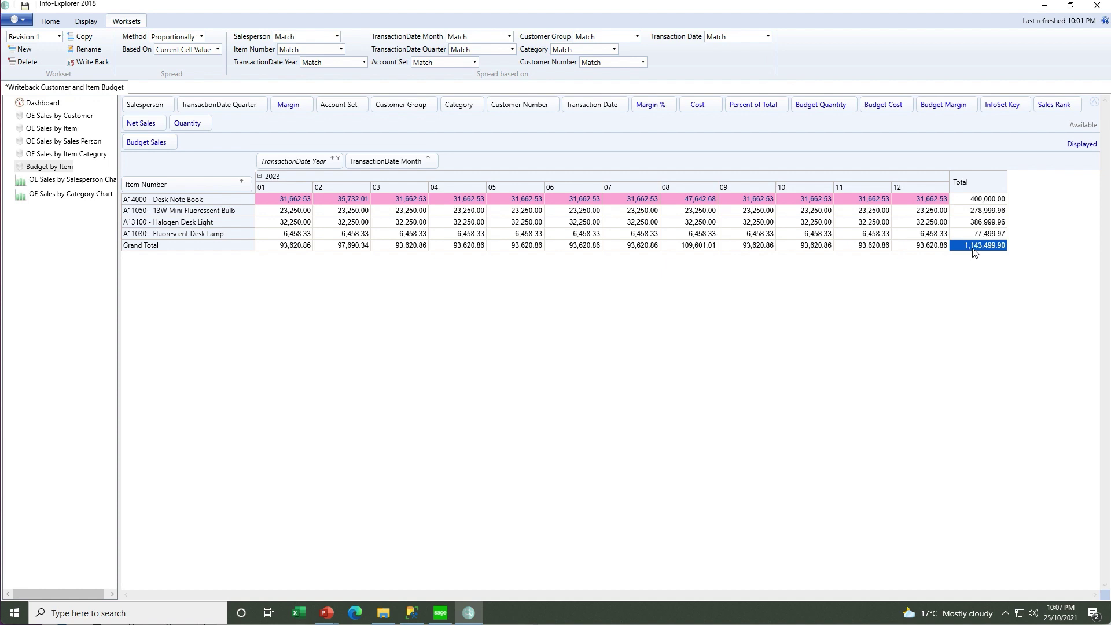
pyautogui.click(202, 37)
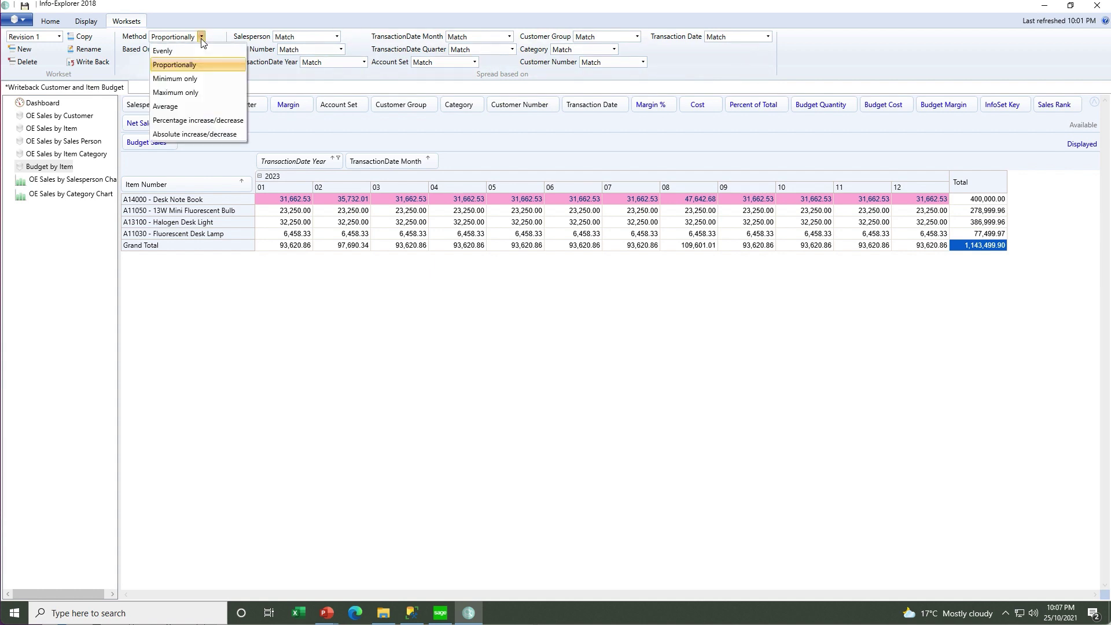
pyautogui.click(191, 120)
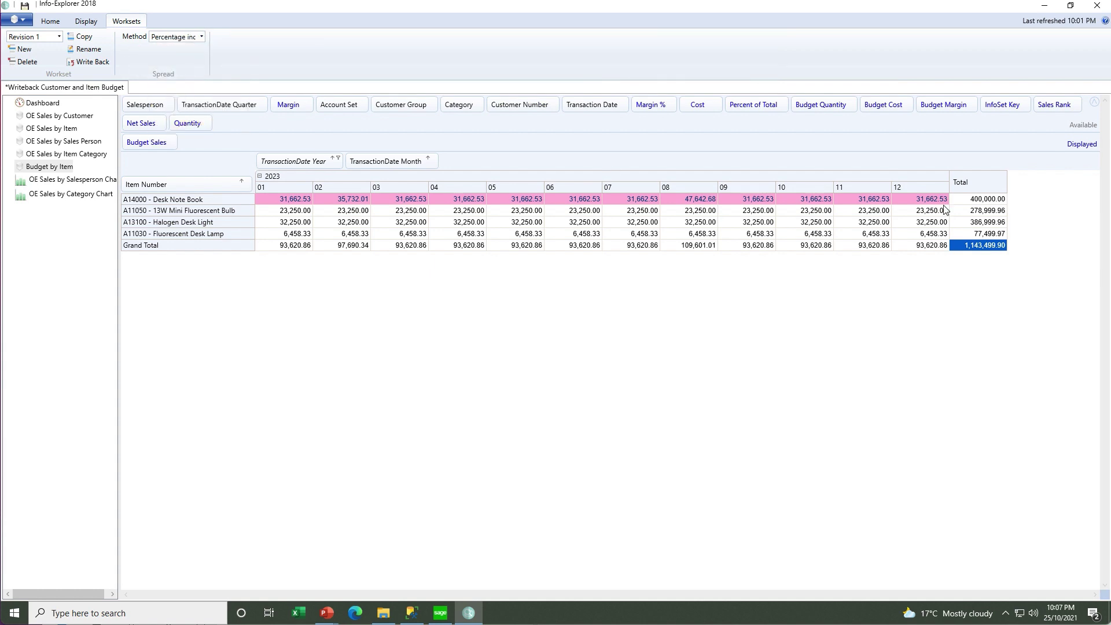
pyautogui.doubleClick(967, 246)
pyautogui.write('10')
pyautogui.press('Return')
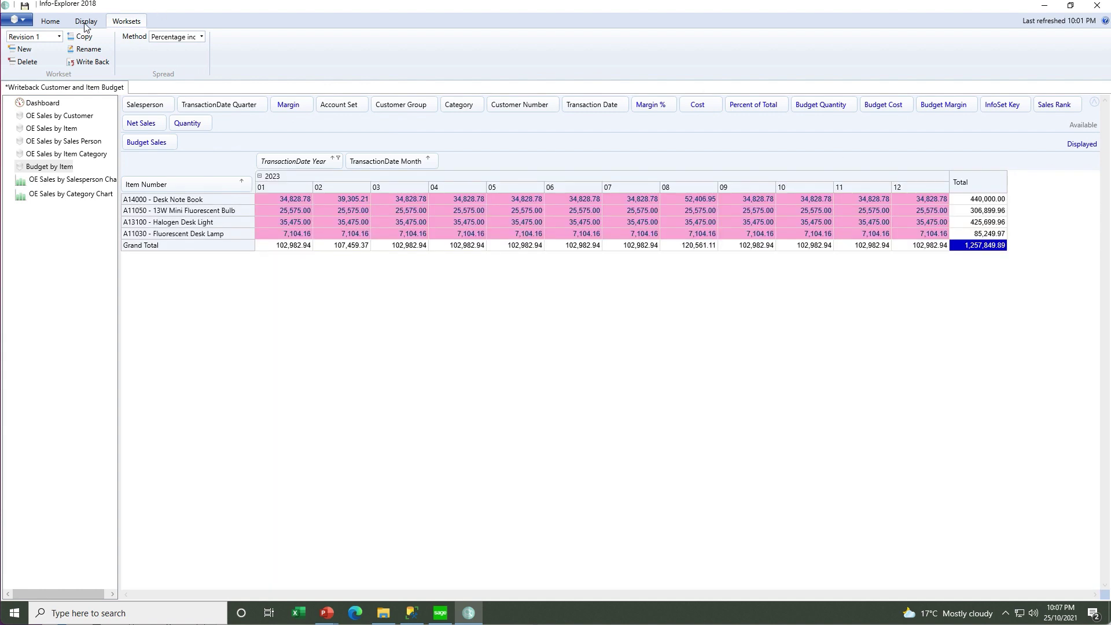
# Step: Save the cube and write the Revision 1 workset of the Budget by Item view back to the database
pyautogui.click(25, 10)
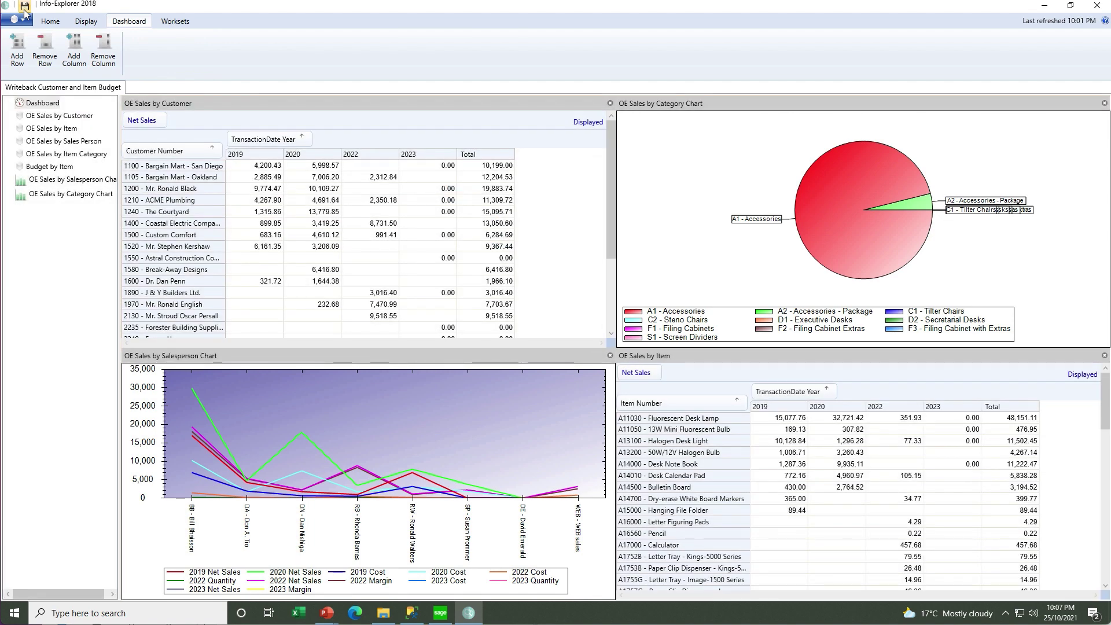
pyautogui.click(45, 167)
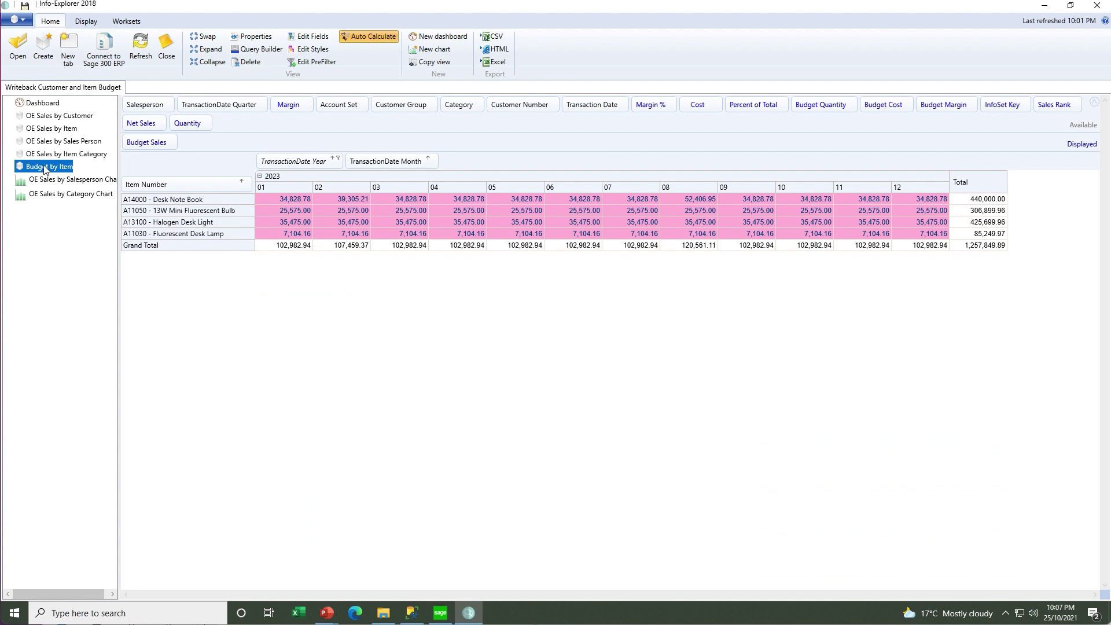
pyautogui.click(125, 22)
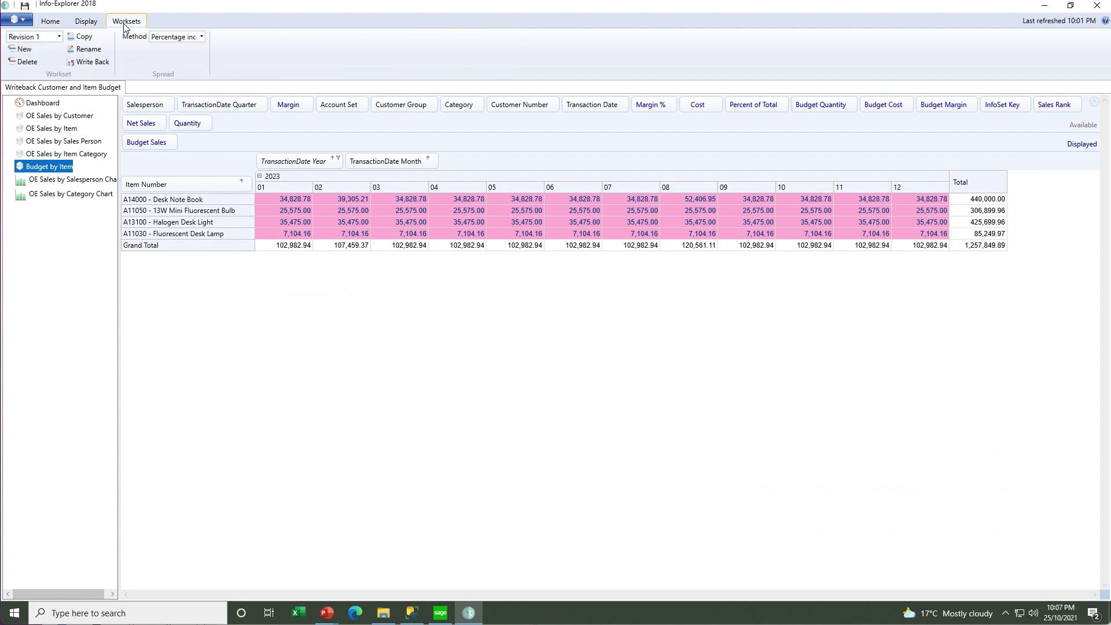
pyautogui.click(85, 63)
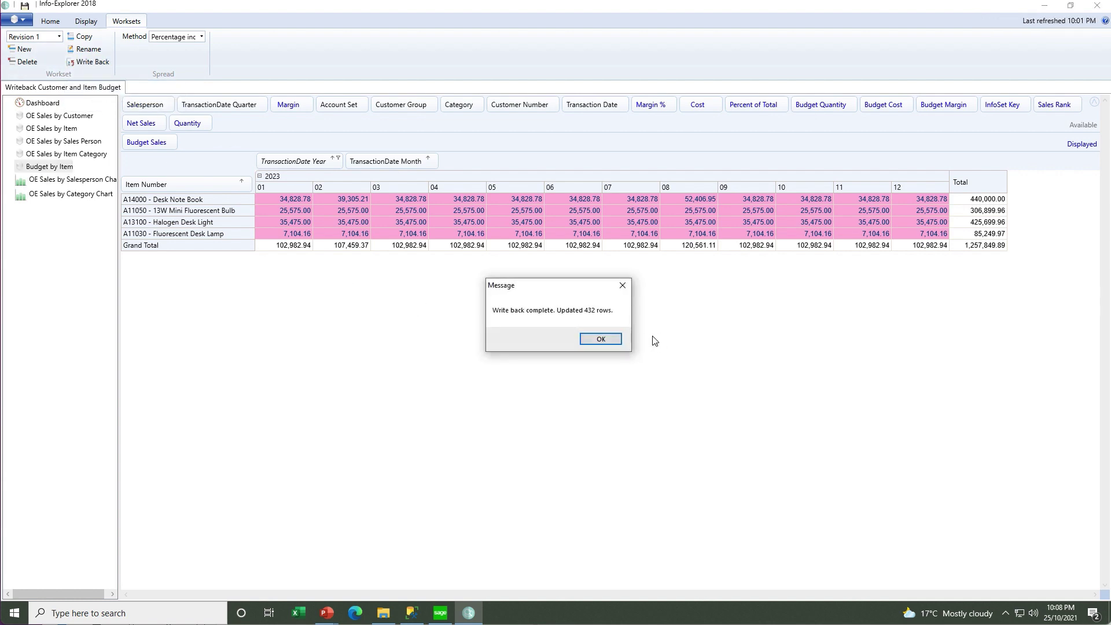
pyautogui.click(606, 339)
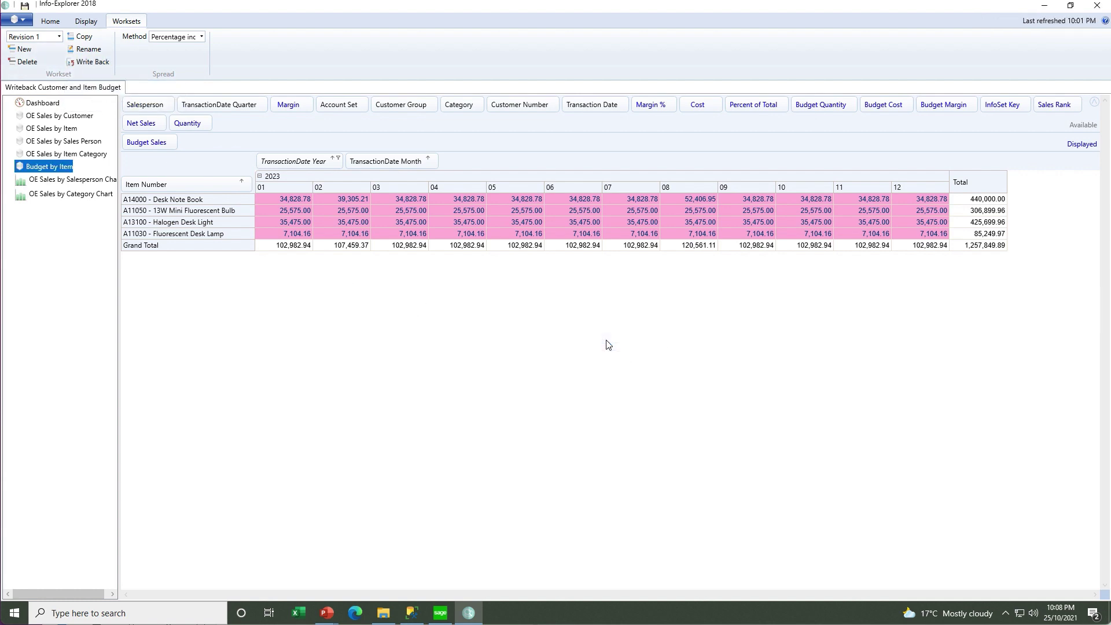
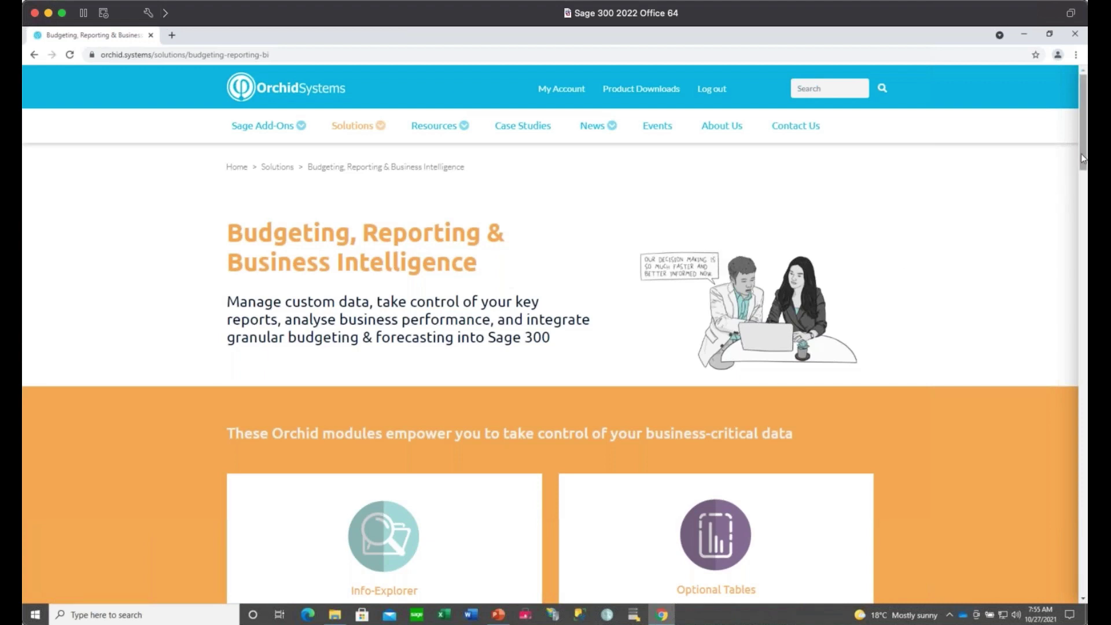
# Step: Switch to the Orchid Systems website and examine the modules, scenario example and Learn More resources on the Budgeting, Reporting & Business Intelligence page
pyautogui.moveTo(1081, 154); pyautogui.dragTo(1075, 208)
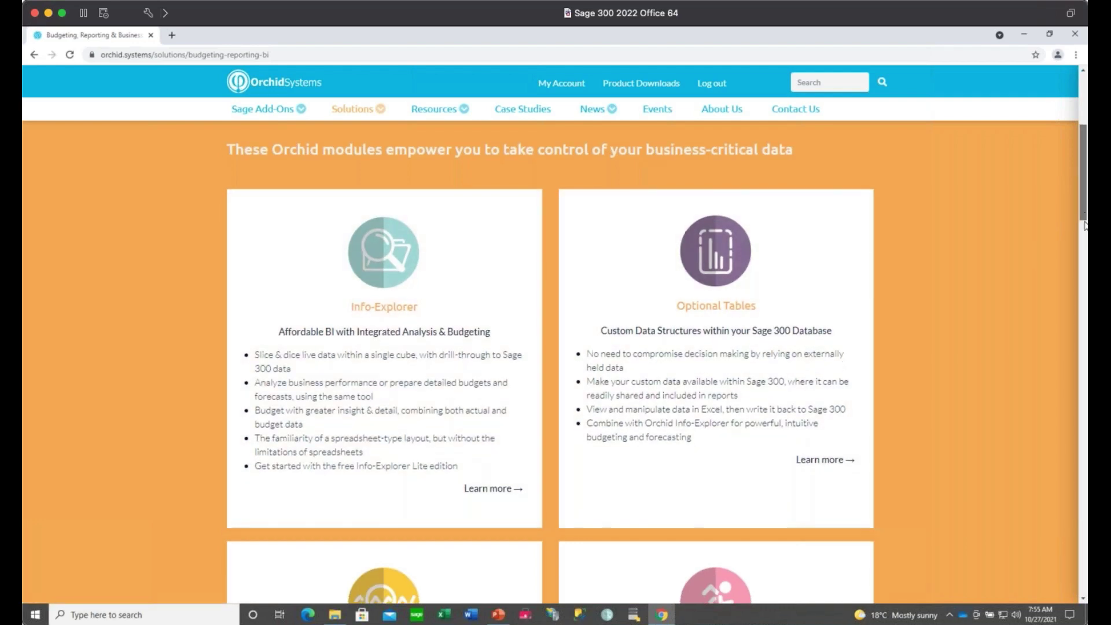
pyautogui.moveTo(1085, 215); pyautogui.dragTo(1075, 480)
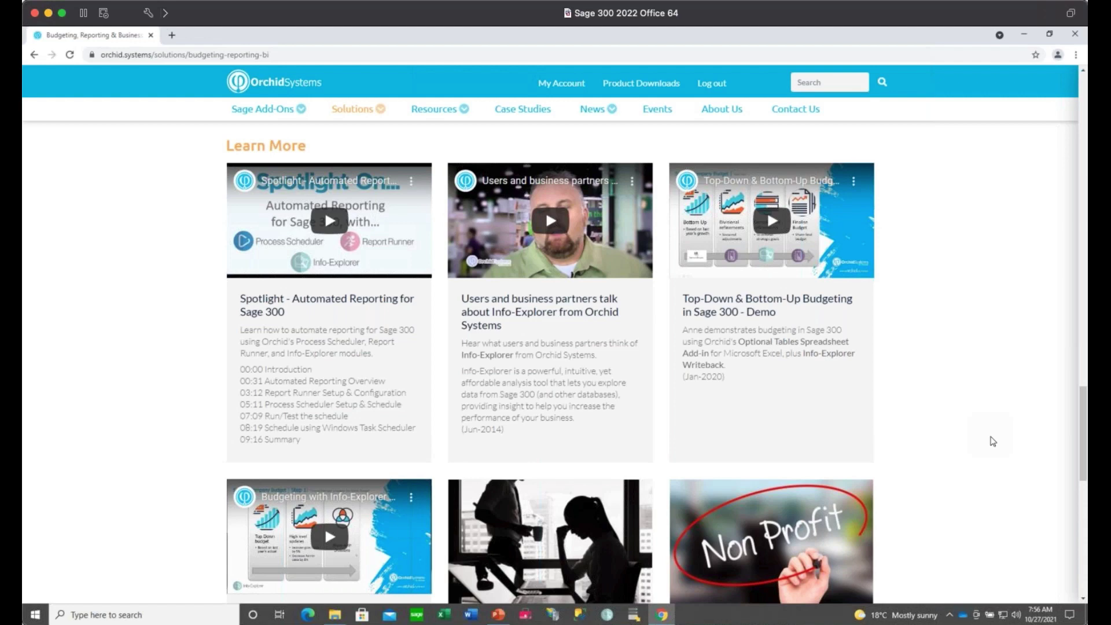
pyautogui.moveTo(1084, 440); pyautogui.dragTo(1084, 448)
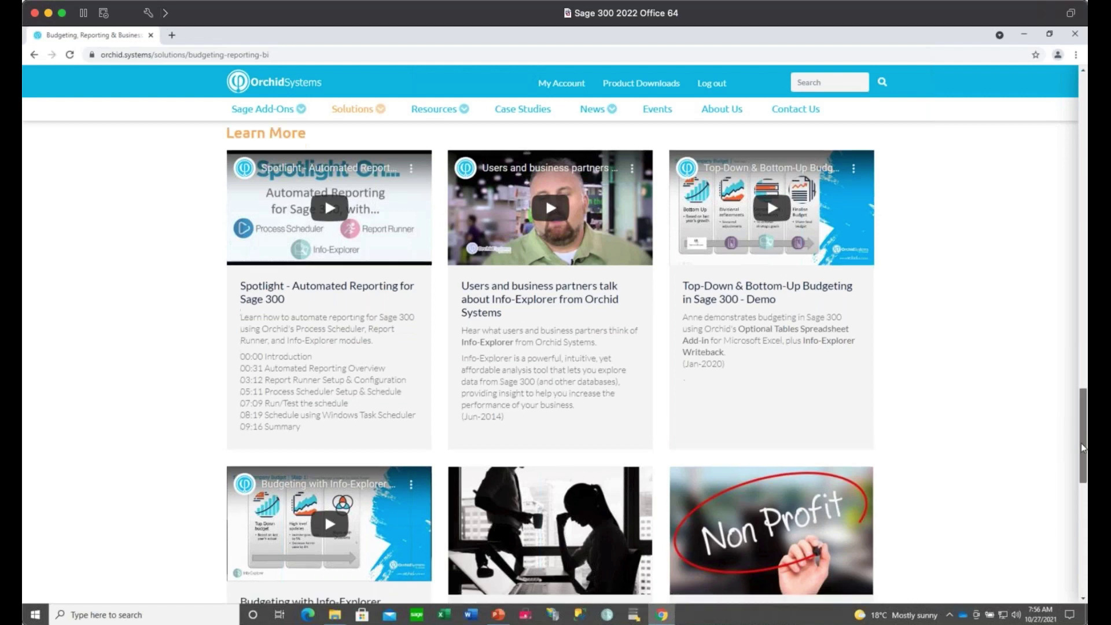
pyautogui.scroll(-1, 1084, 448)
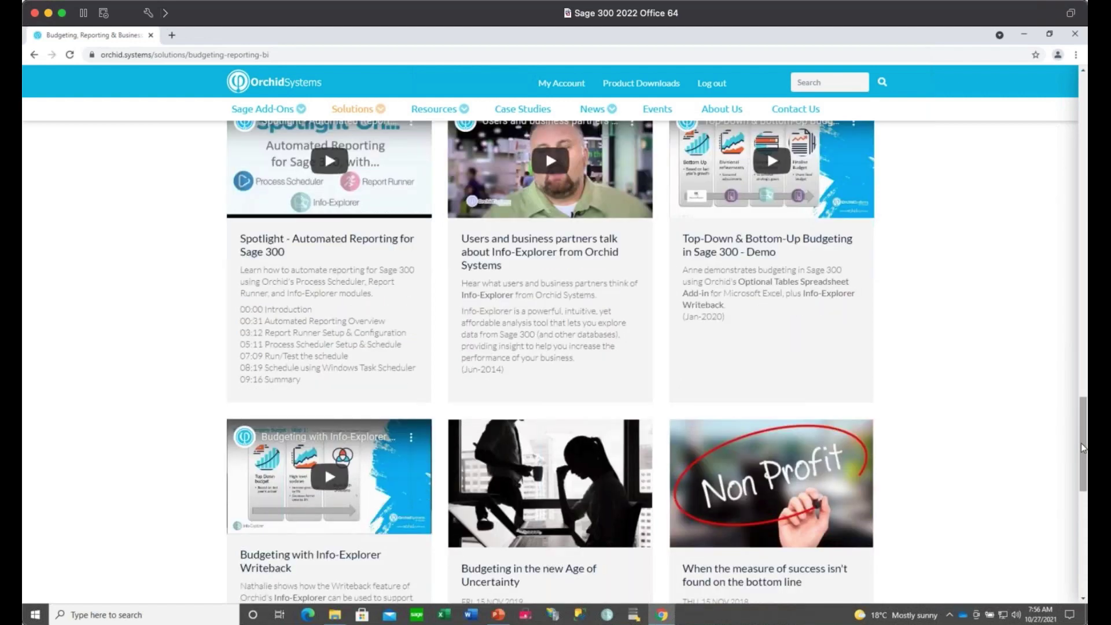
pyautogui.scroll(7, 1083, 447)
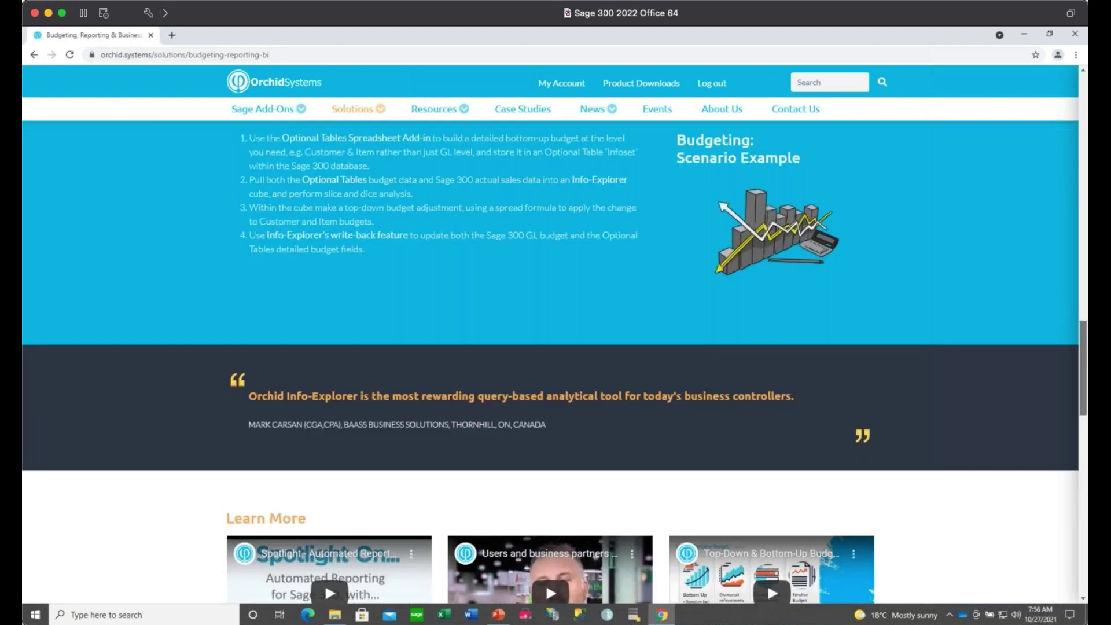
pyautogui.scroll(7, 1081, 297)
pyautogui.scroll(10, 1081, 296)
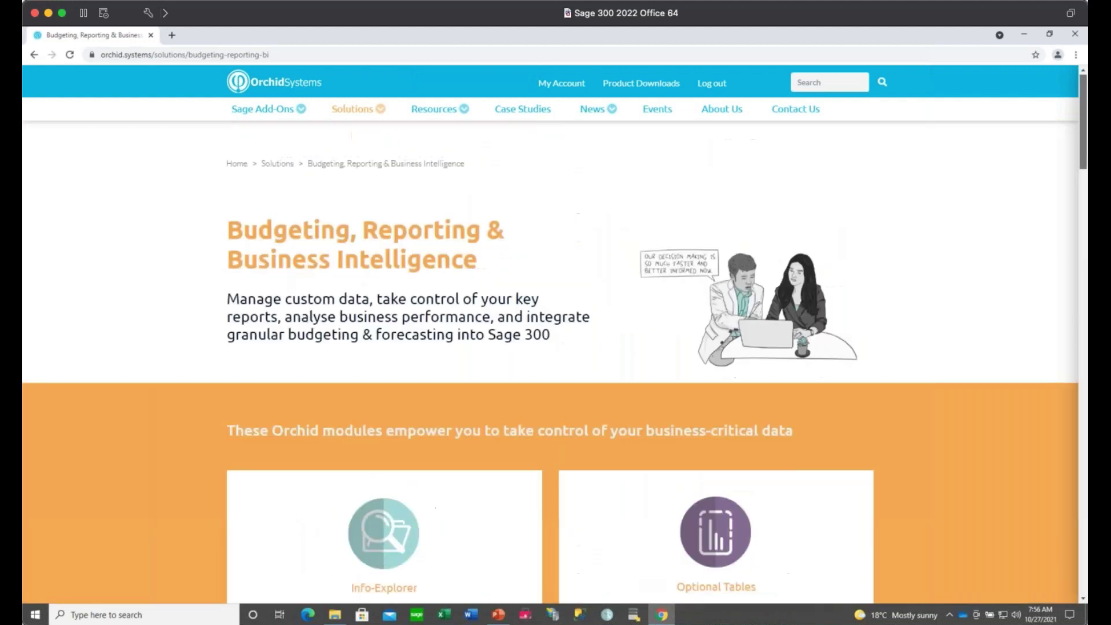
# Step: Open the Info Explorer Cube Samples resources and review the WriteBack samples and General Ledger categories
pyautogui.moveTo(437, 123)
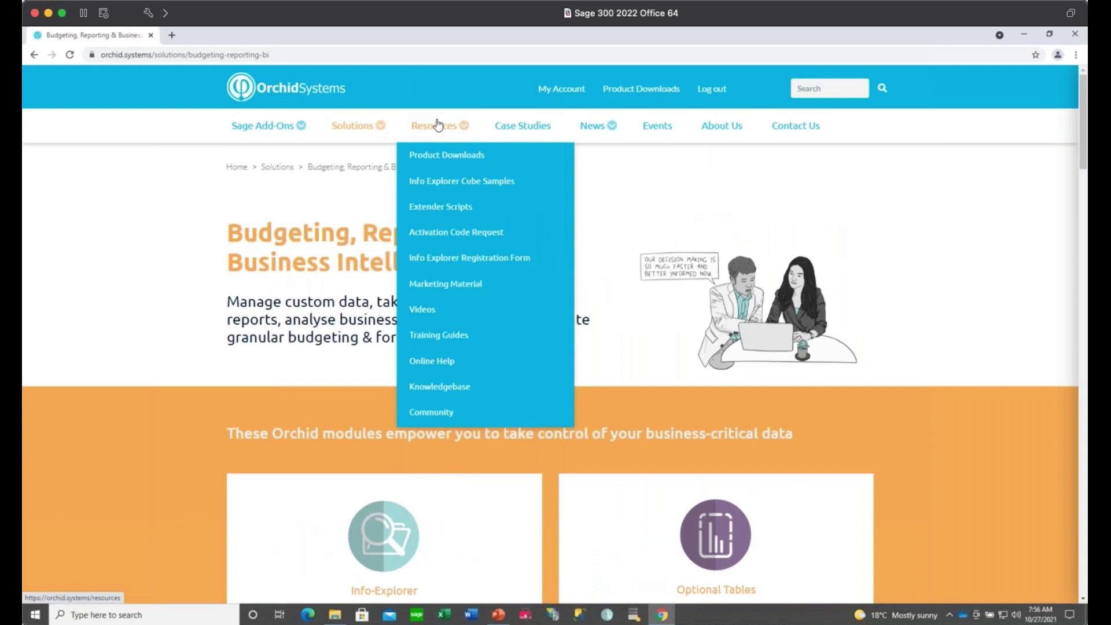
pyautogui.click(439, 185)
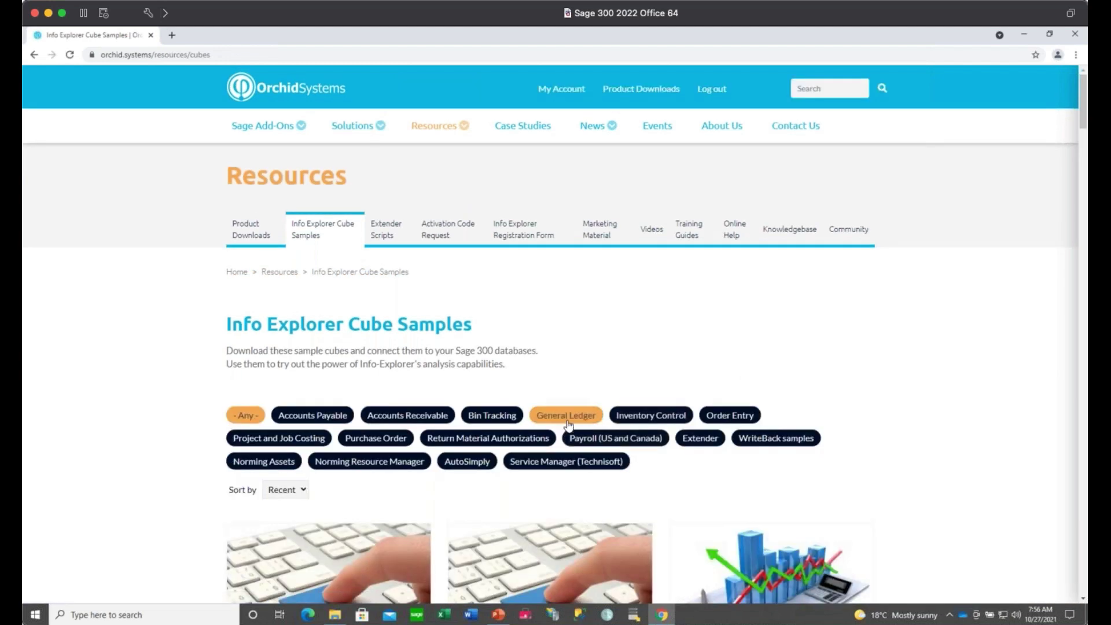
pyautogui.click(759, 446)
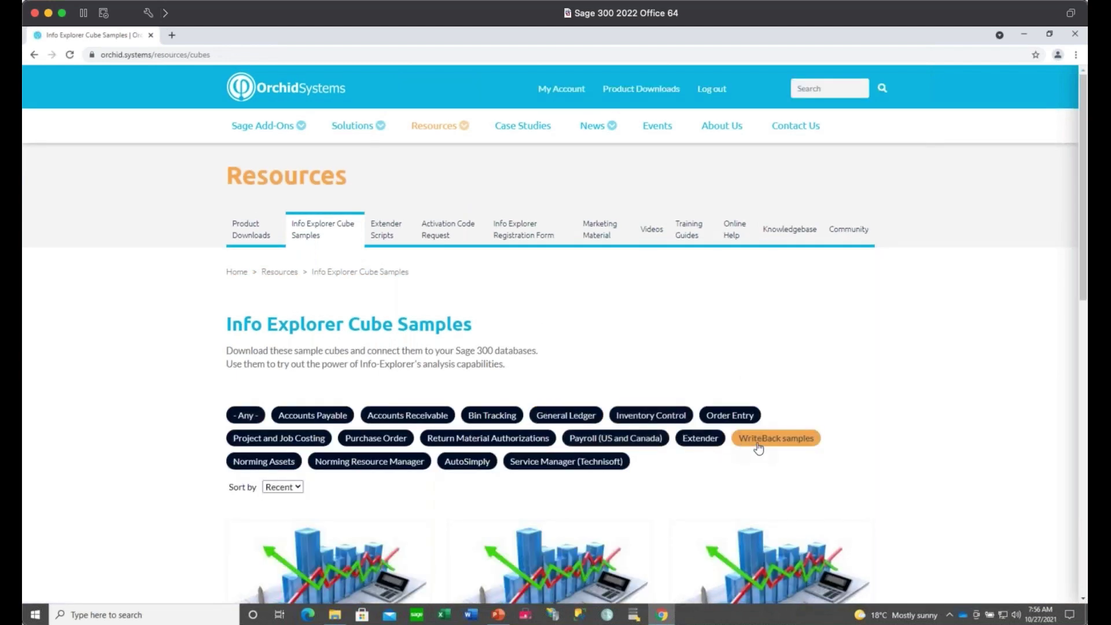
pyautogui.moveTo(1085, 295); pyautogui.dragTo(1064, 409)
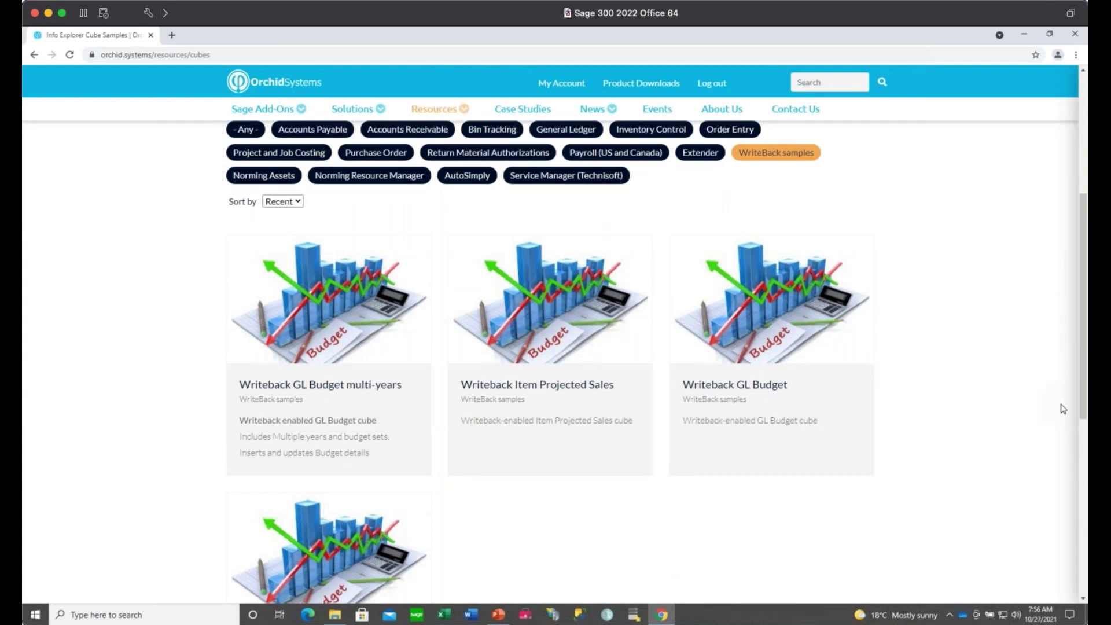
pyautogui.moveTo(1084, 407); pyautogui.dragTo(1085, 438)
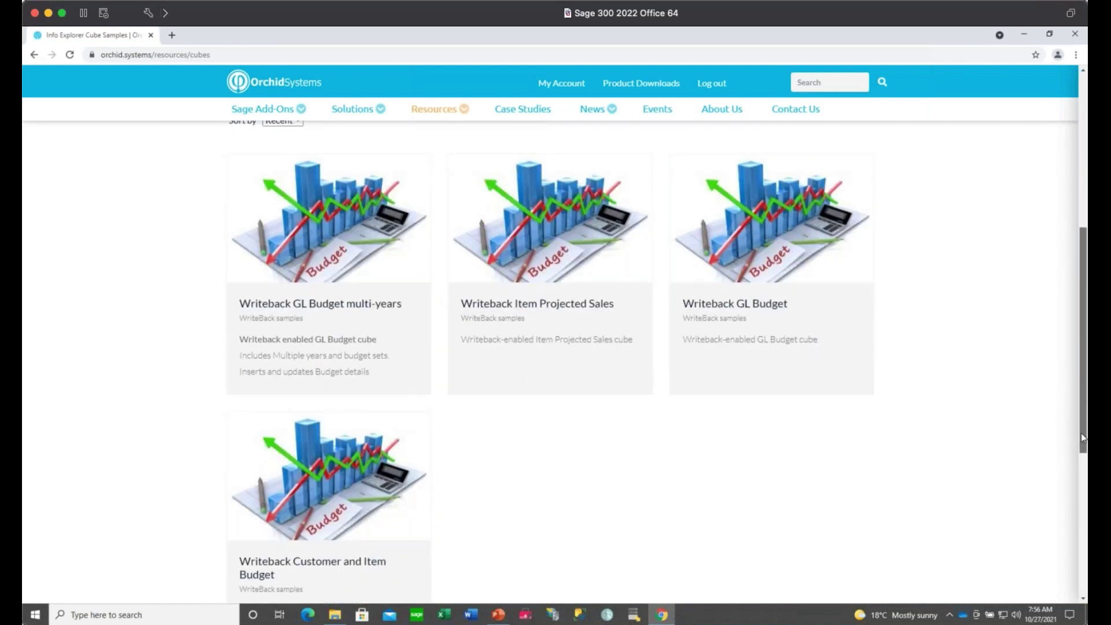
pyautogui.moveTo(1085, 438); pyautogui.dragTo(1086, 383)
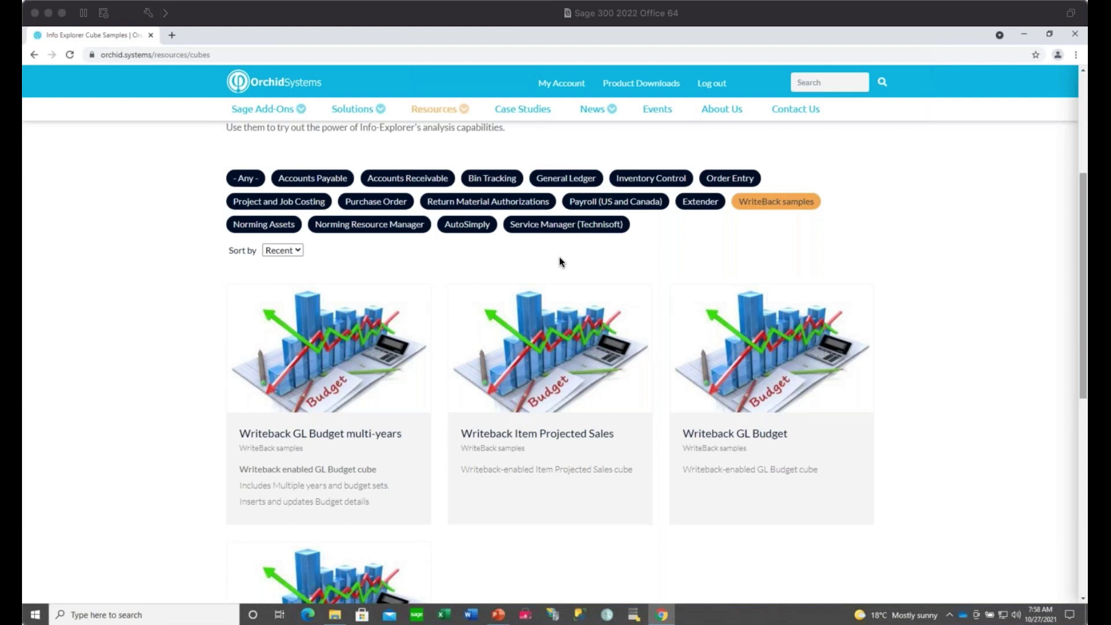
pyautogui.click(555, 182)
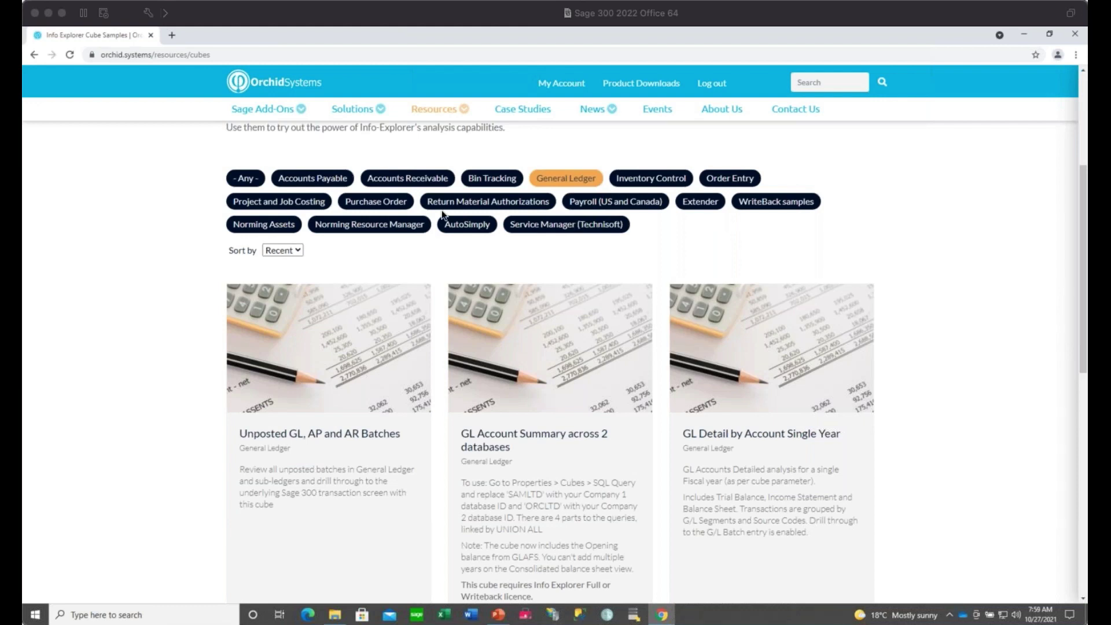
# Step: Return to the Budgeting, Reporting & BI solution page and look over its module descriptions
pyautogui.click(362, 110)
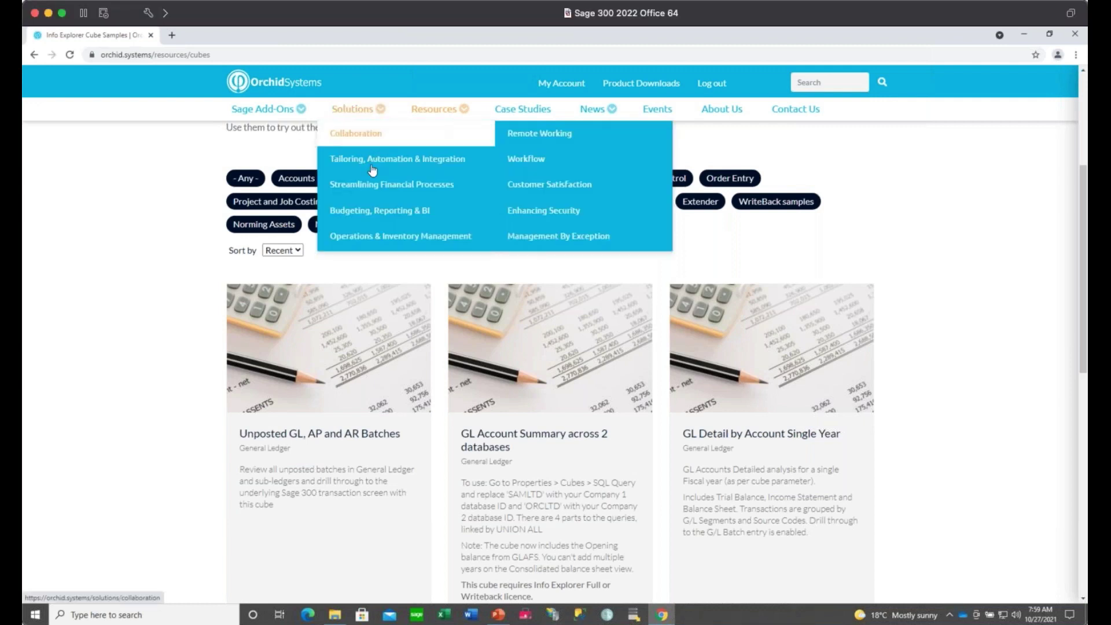
pyautogui.click(373, 215)
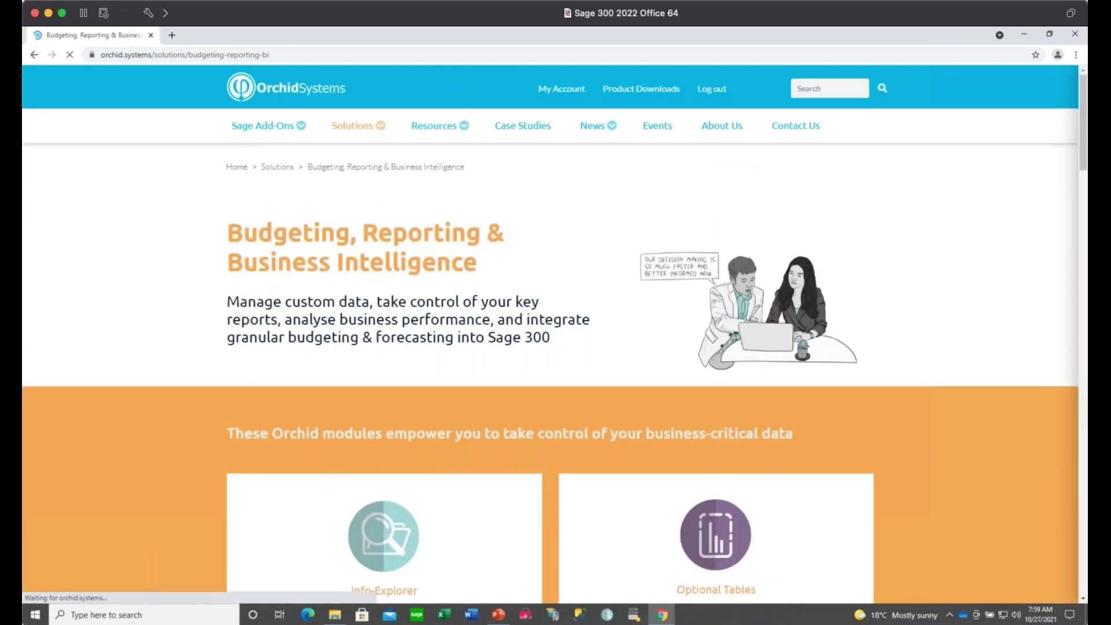
pyautogui.scroll(-1, 726, 310)
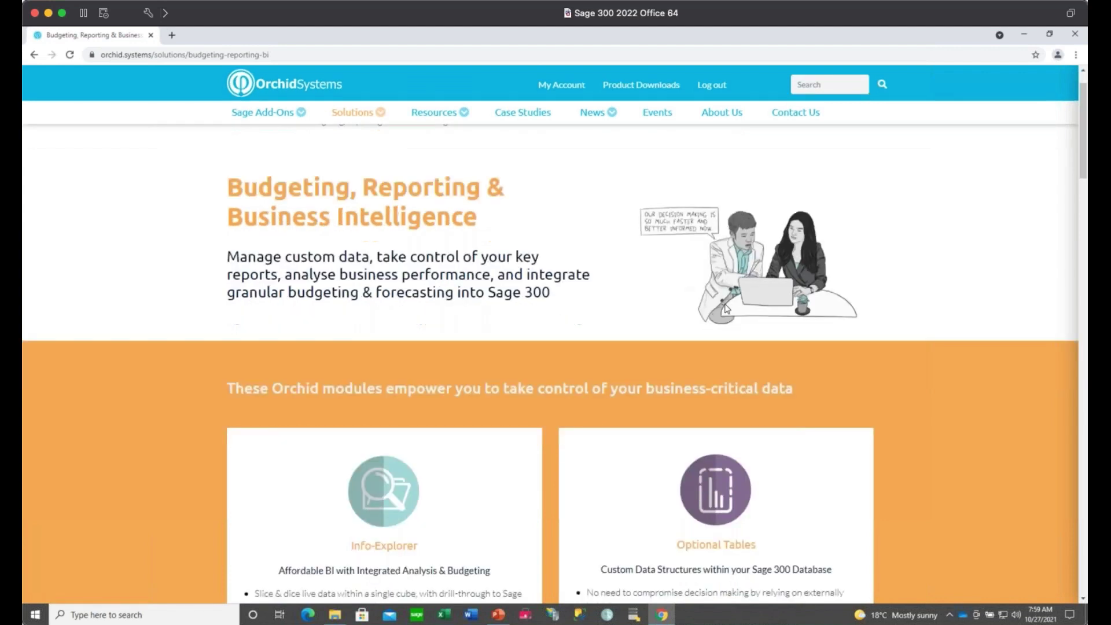
pyautogui.scroll(-3, 727, 310)
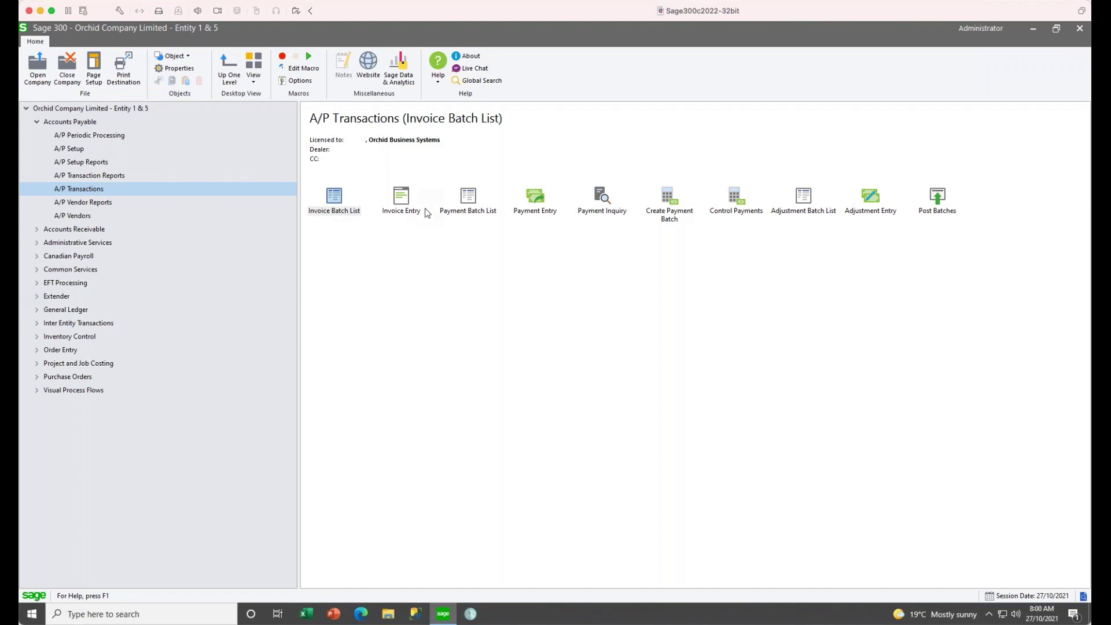
# Step: In Sage 300, open the A/P Invoice Batch List and bring up batch 175 in A/P Invoice Entry
pyautogui.doubleClick(329, 199)
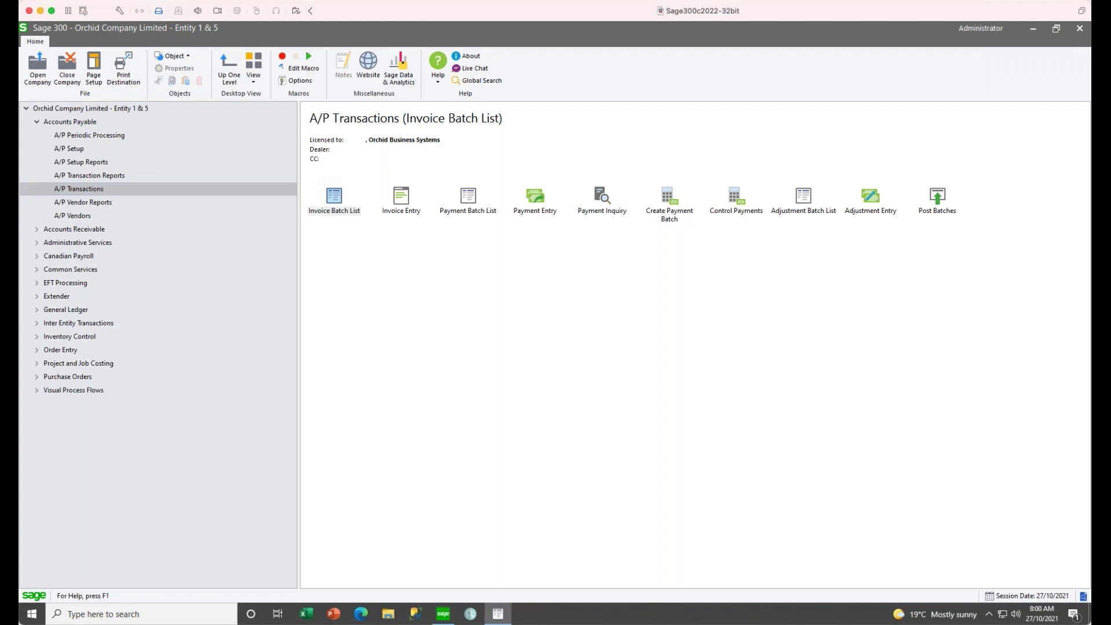
pyautogui.click(326, 423)
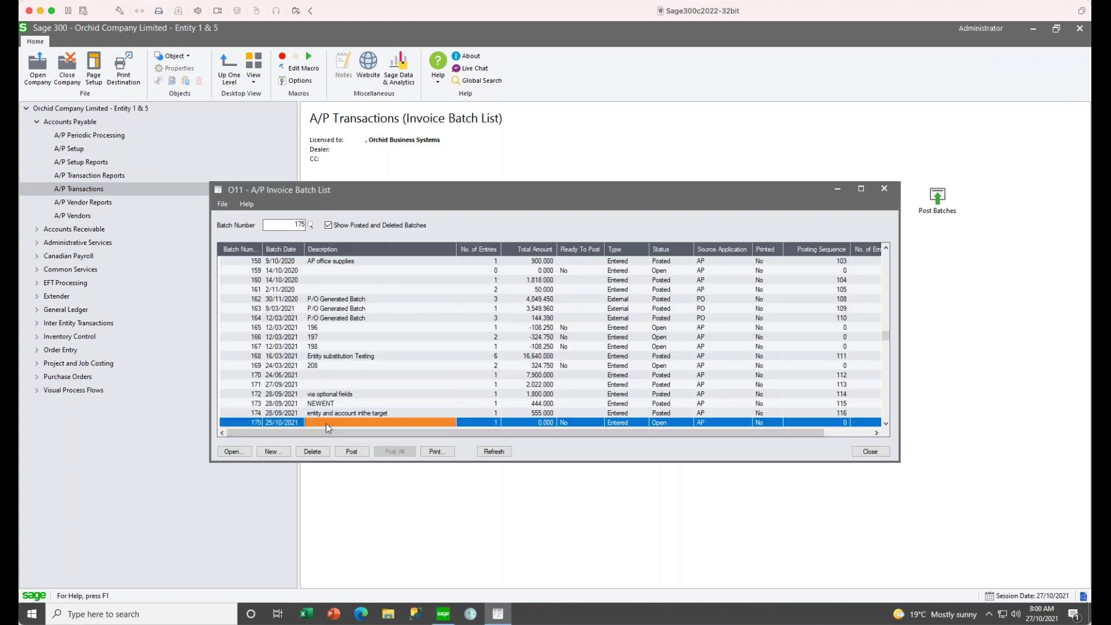
pyautogui.click(326, 423)
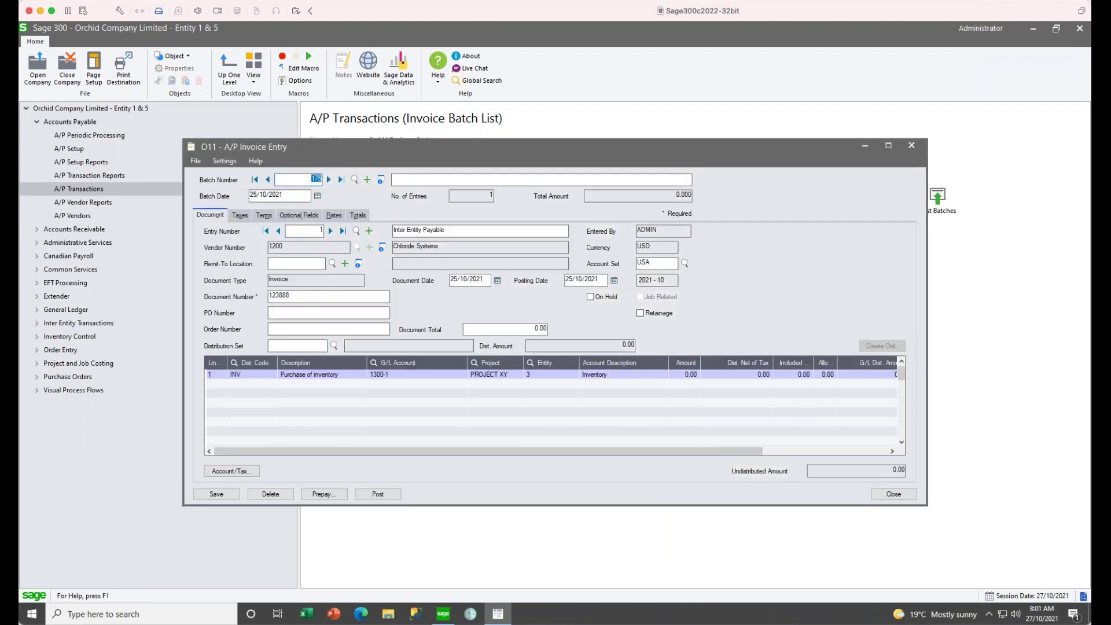
# Step: Examine the optional fields of the invoice's inventory detail line, including Substitution Entity and Project, and close the list
pyautogui.moveTo(406, 452); pyautogui.dragTo(615, 456)
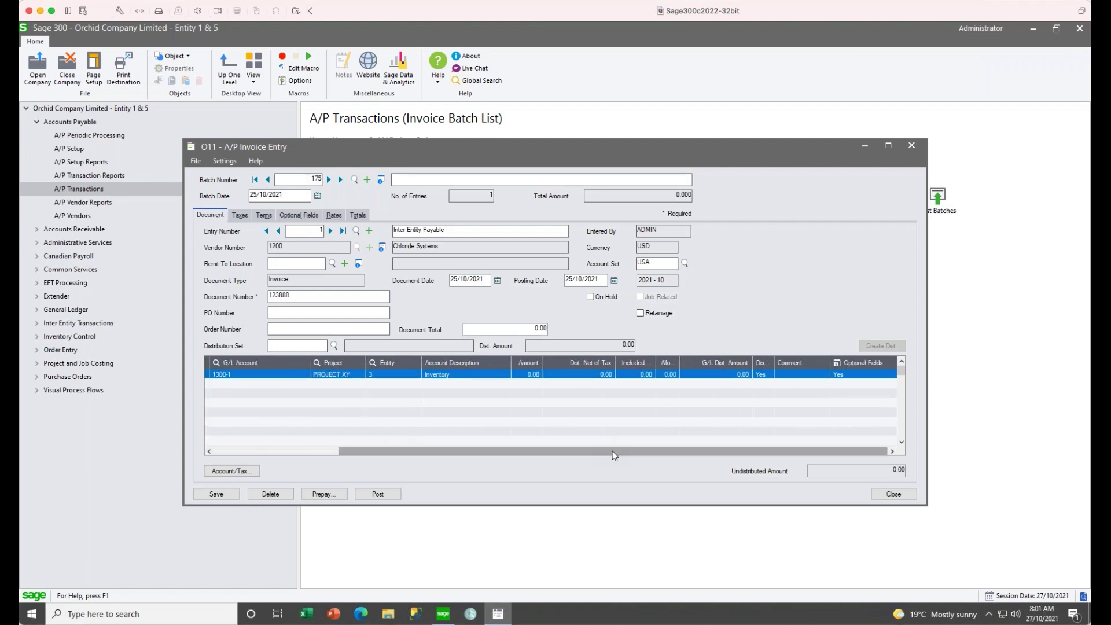
pyautogui.click(838, 374)
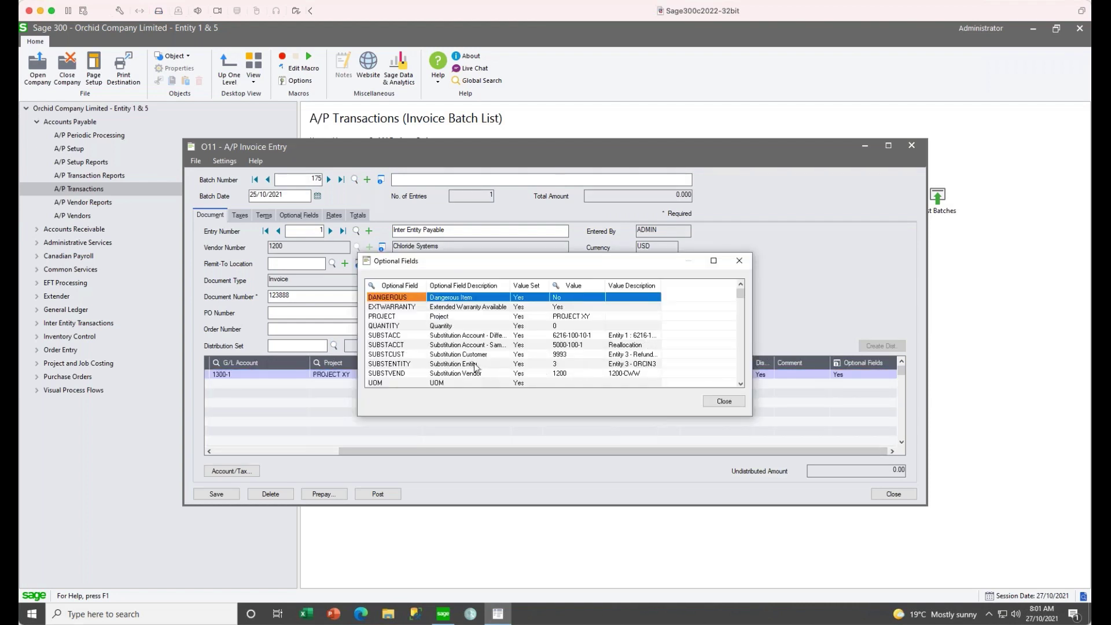
pyautogui.click(476, 364)
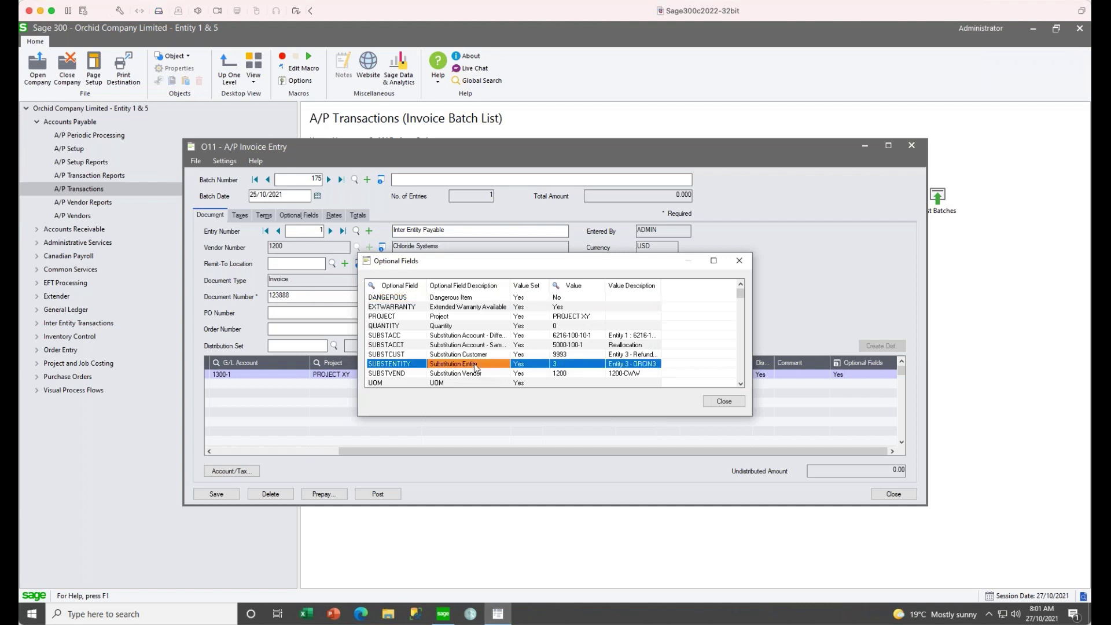
pyautogui.click(465, 319)
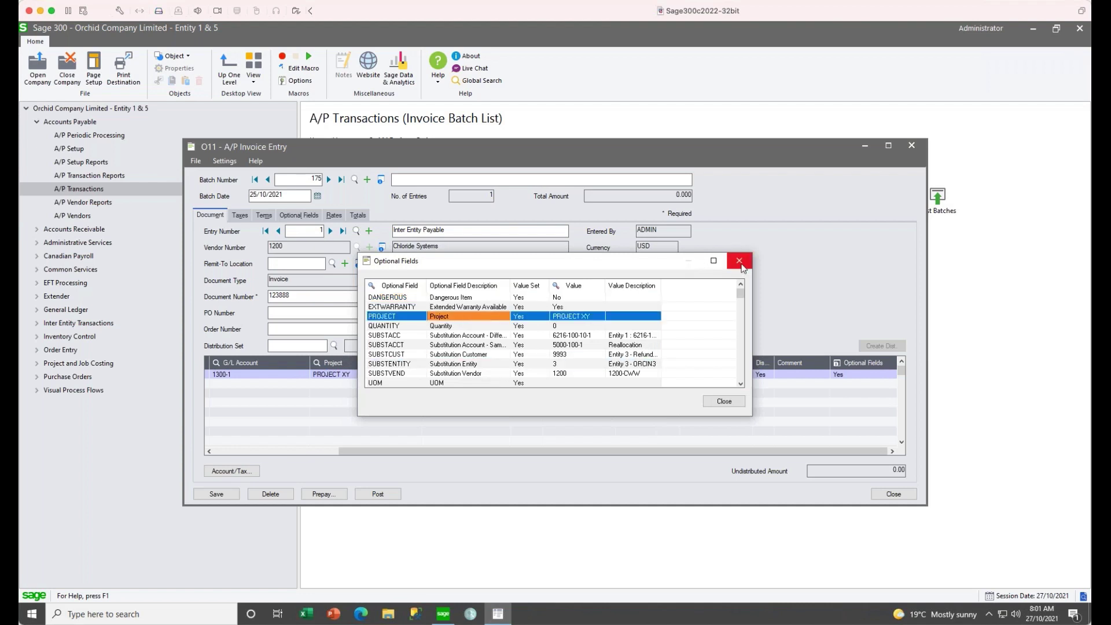
pyautogui.click(740, 260)
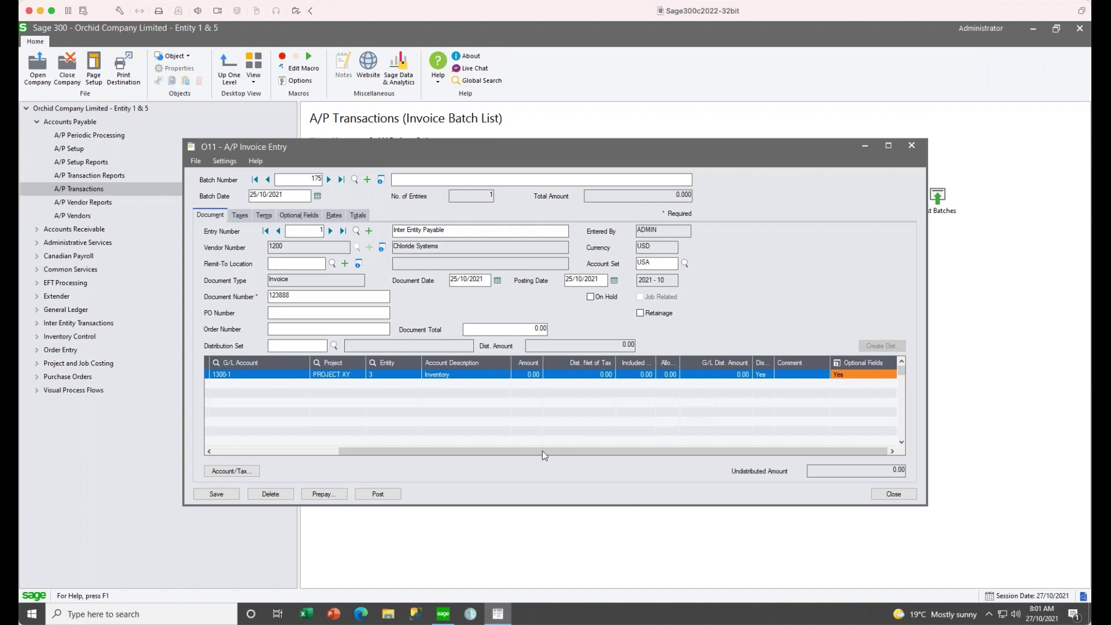
# Step: Move the Entity column ahead of Project in the detail grid and set line 1's entity to 4 (Entity 4 - ORCIN4)
pyautogui.moveTo(532, 452); pyautogui.dragTo(391, 457)
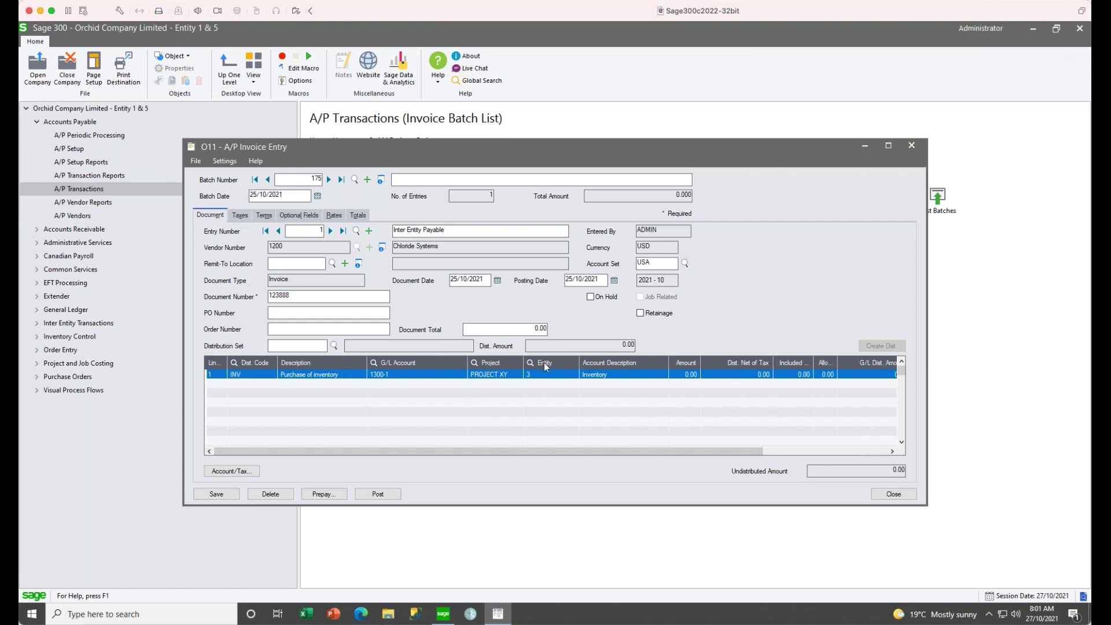
pyautogui.moveTo(544, 362); pyautogui.dragTo(475, 366)
pyautogui.click(474, 363)
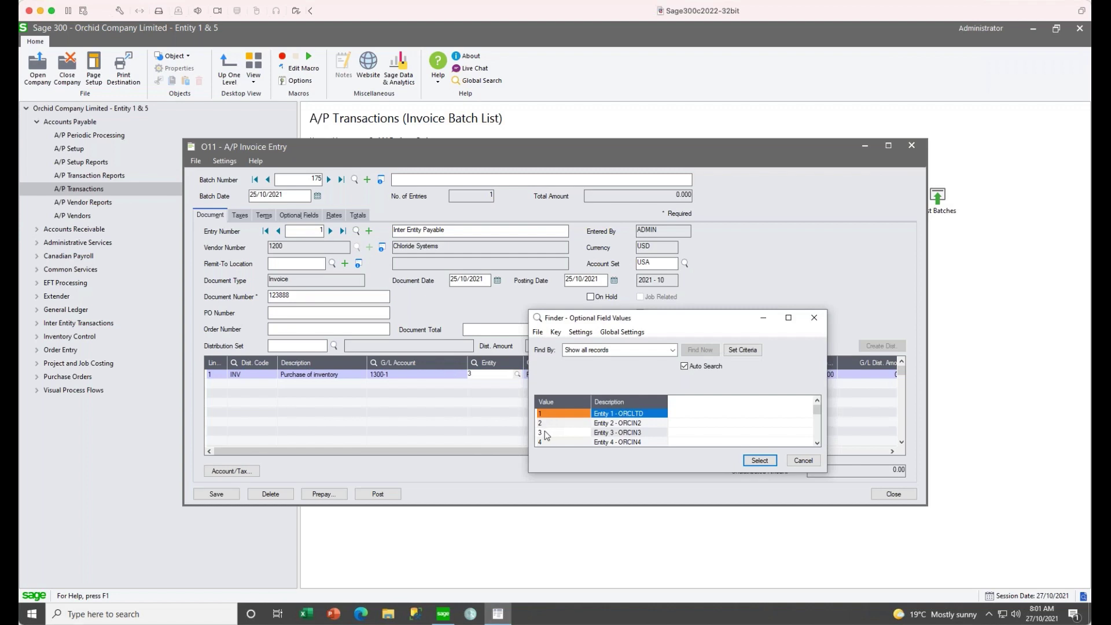
pyautogui.click(544, 442)
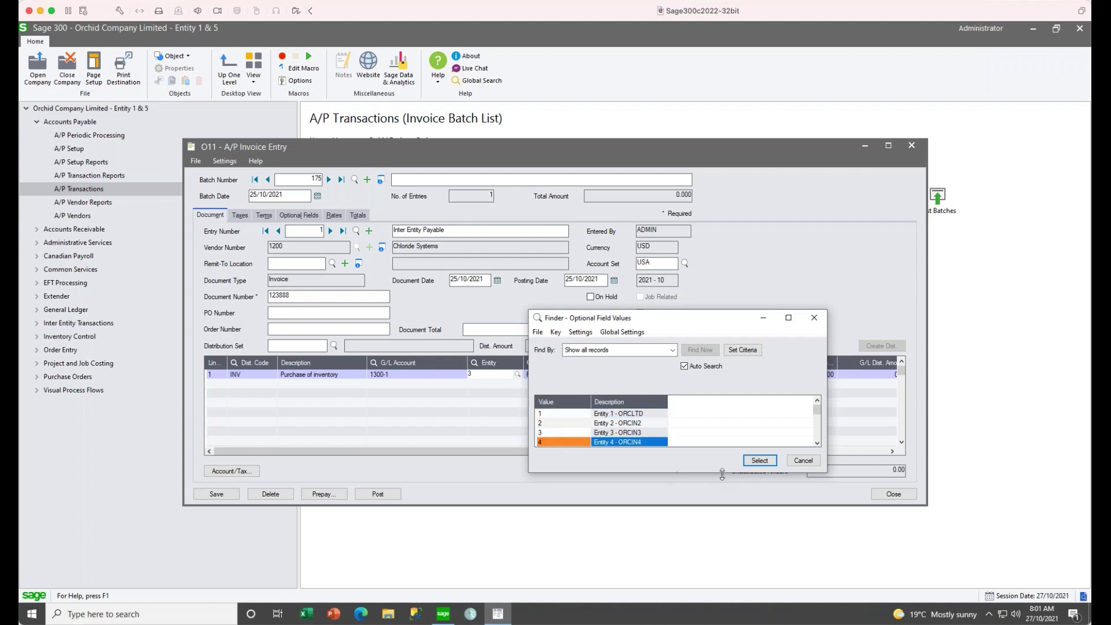
pyautogui.click(761, 460)
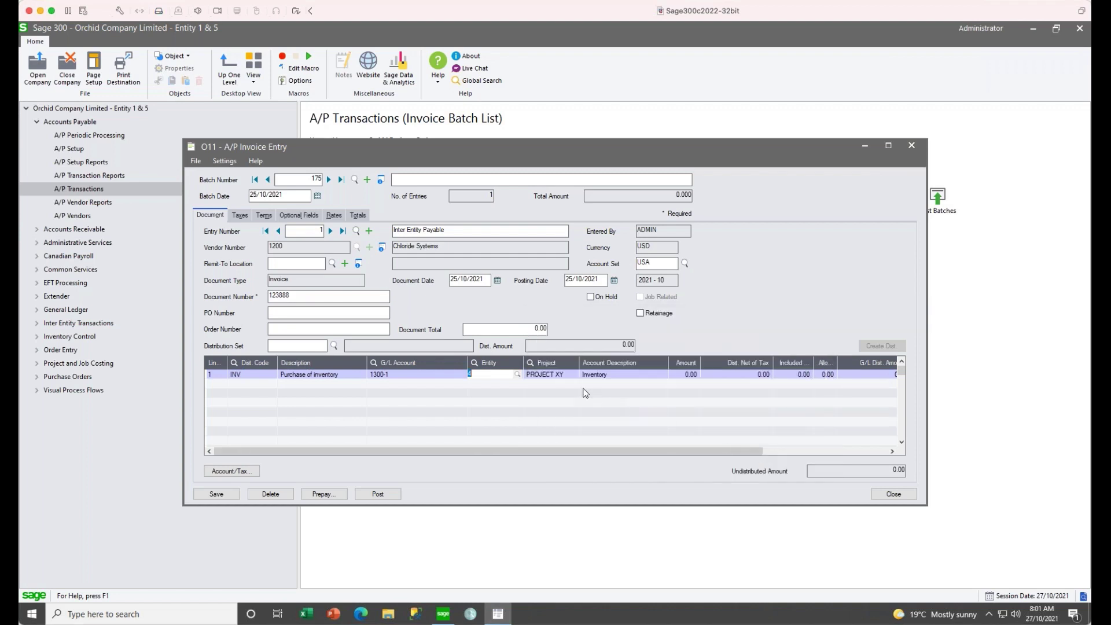
# Step: Set the project on invoice detail line 1 to PROJECT 34
pyautogui.click(566, 375)
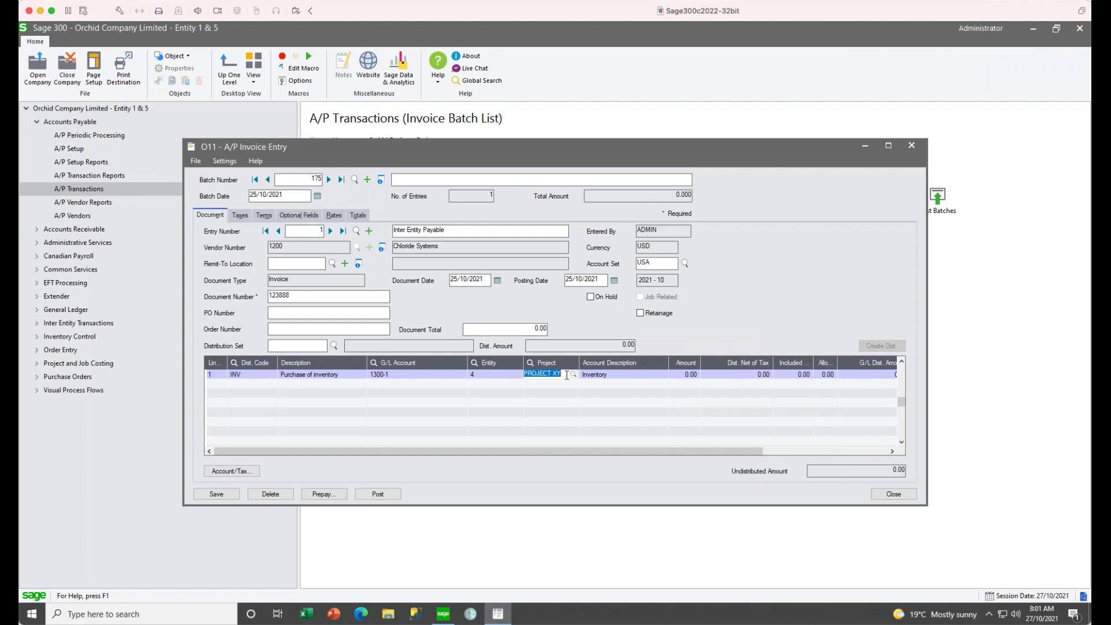
pyautogui.write('PROJECT 34')
pyautogui.press('Tab')
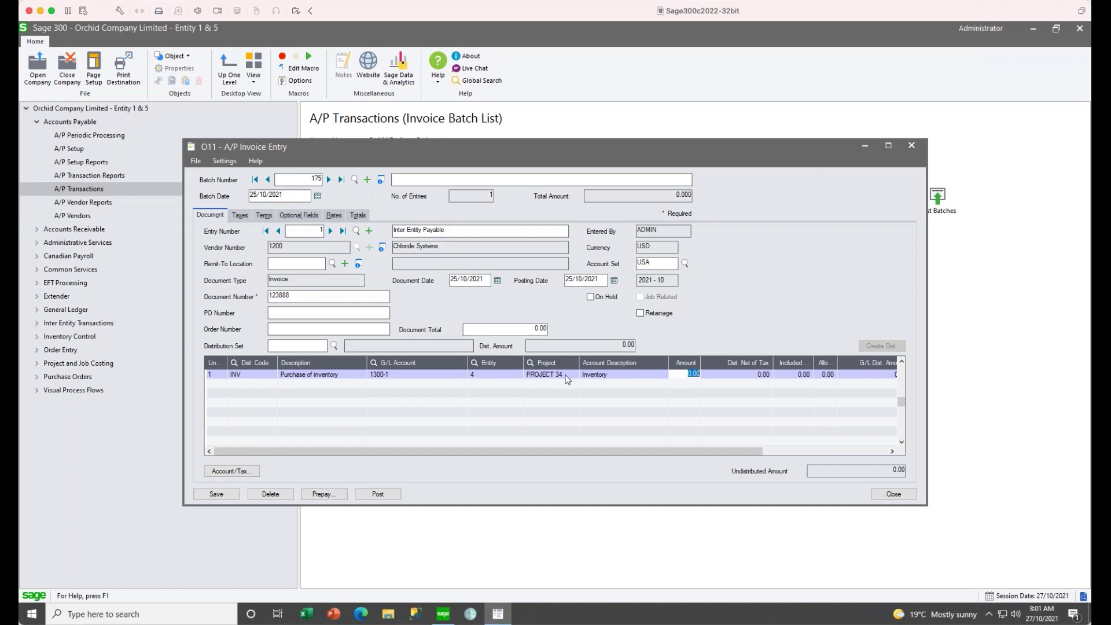
# Step: Look up the available entity values for detail line 1 and cancel the finder without selecting one
pyautogui.click(479, 374)
pyautogui.click(518, 374)
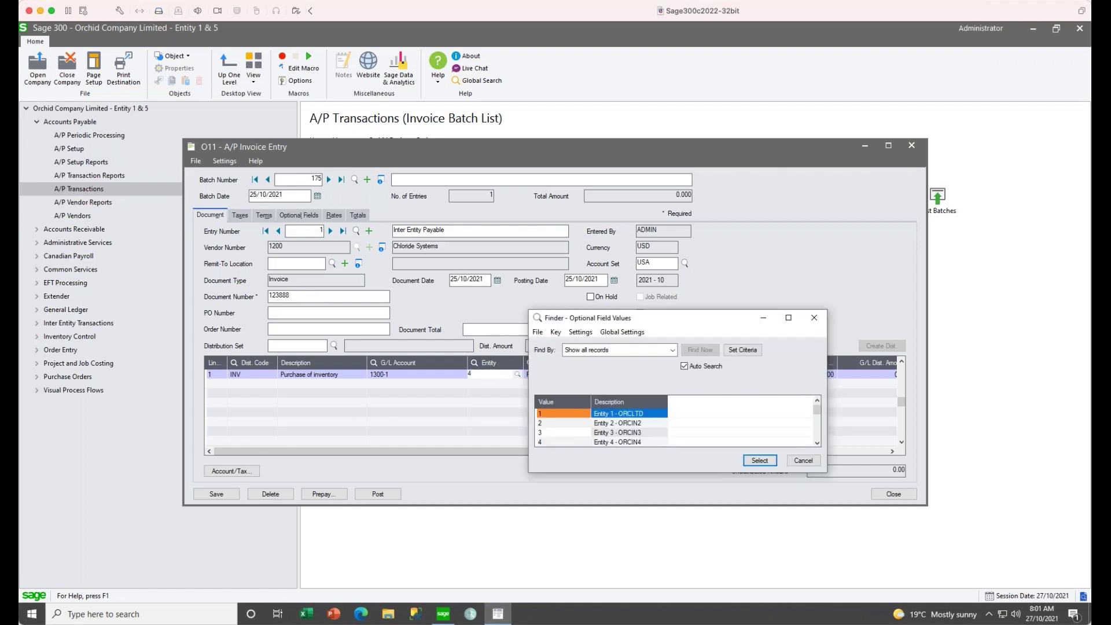
pyautogui.click(804, 461)
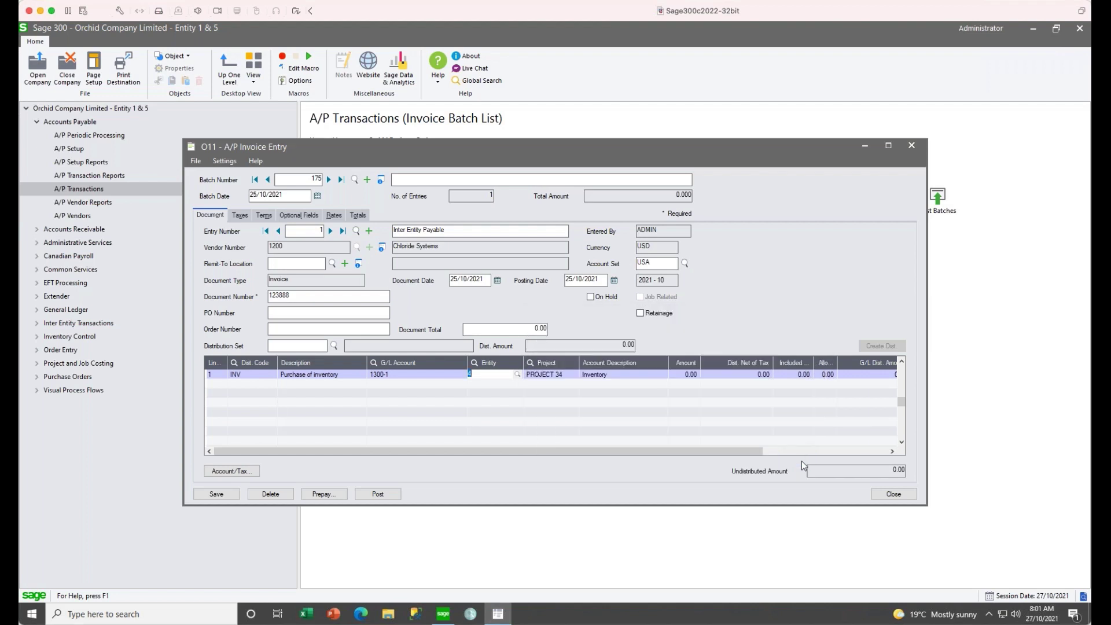